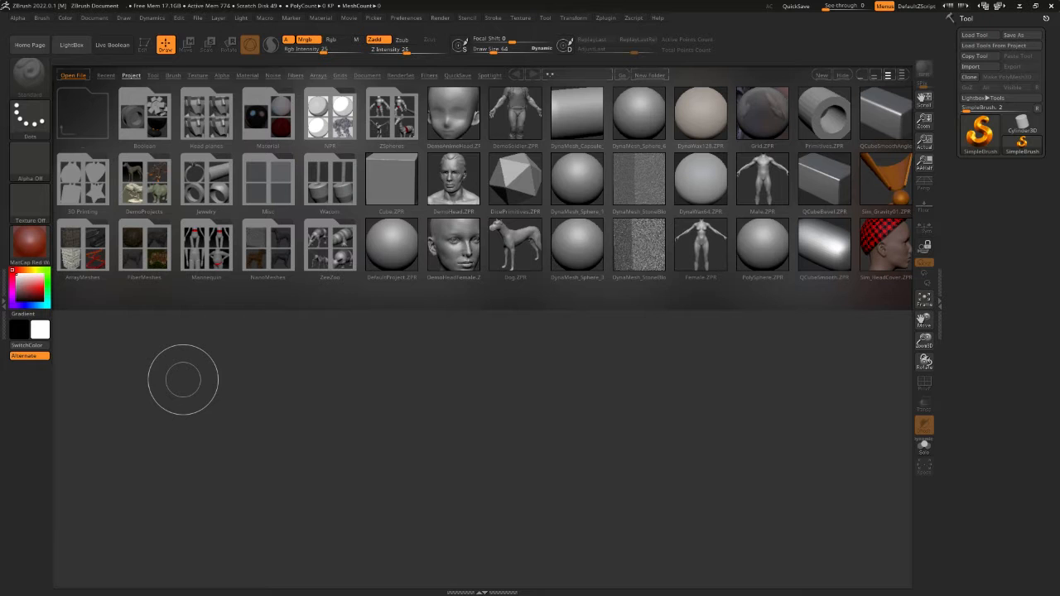
Switch to Discord to read the chat-room messages and return to ZBrush.
drag(0, 44, 645, 218)
double_click(645, 219)
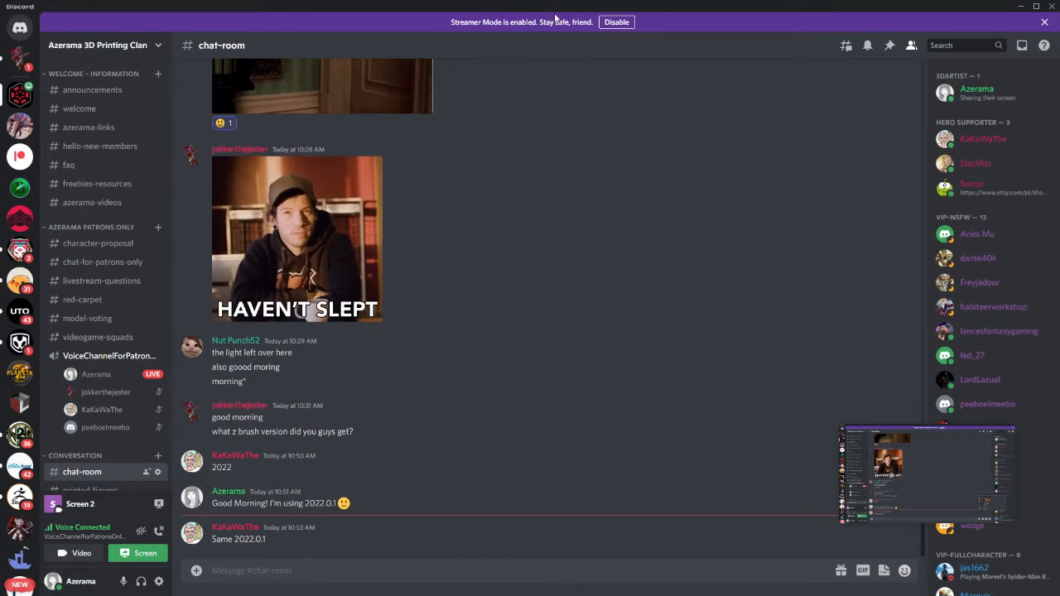
drag(589, 9, 0, 94)
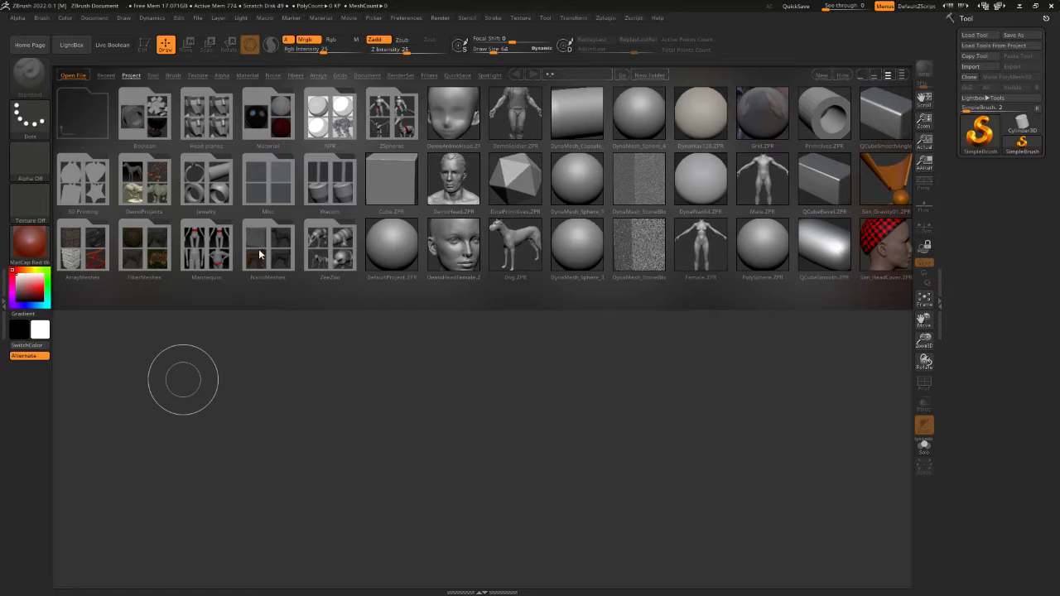
Hide the LightBox browser and show it again.
click(73, 47)
click(73, 47)
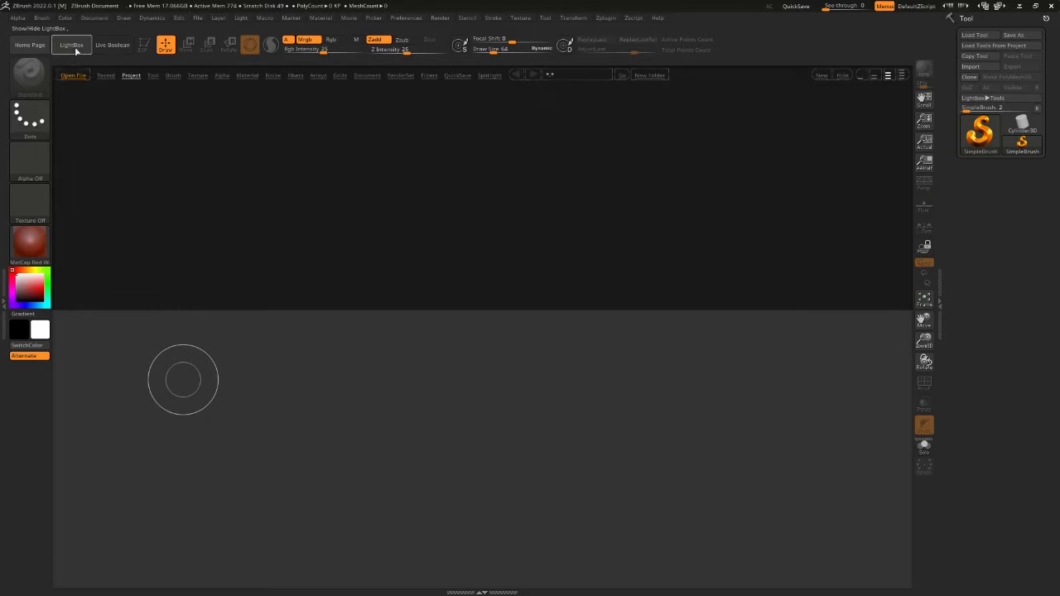
click(74, 47)
click(76, 48)
click(76, 47)
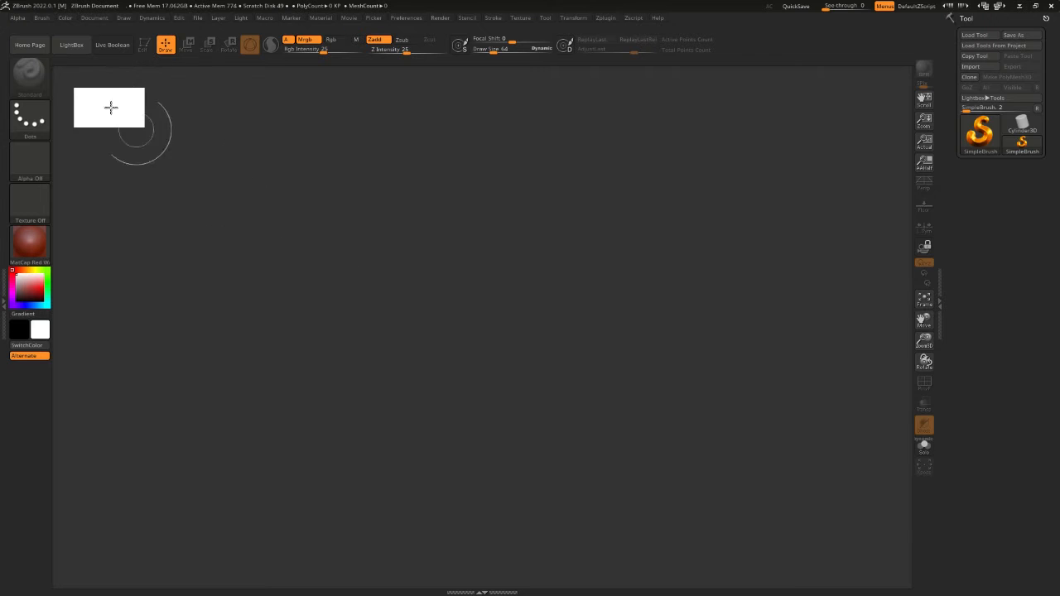
click(73, 45)
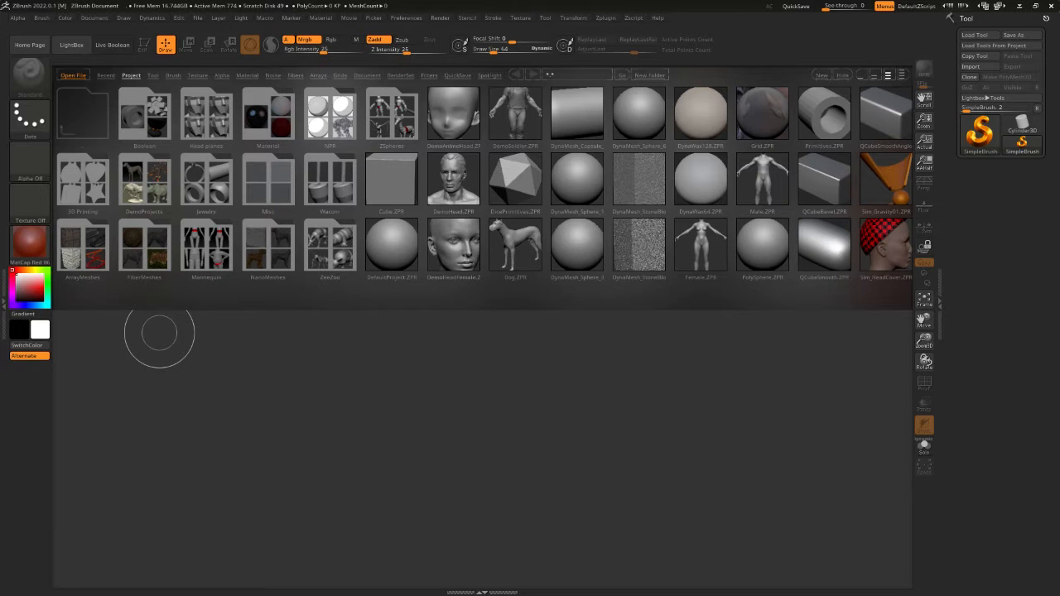
Switch to Chrome, view the Amazon listing for the Wacom Intuos4 Medium tablet from the search results, and return to ZBrush.
drag(0, 38, 454, 0)
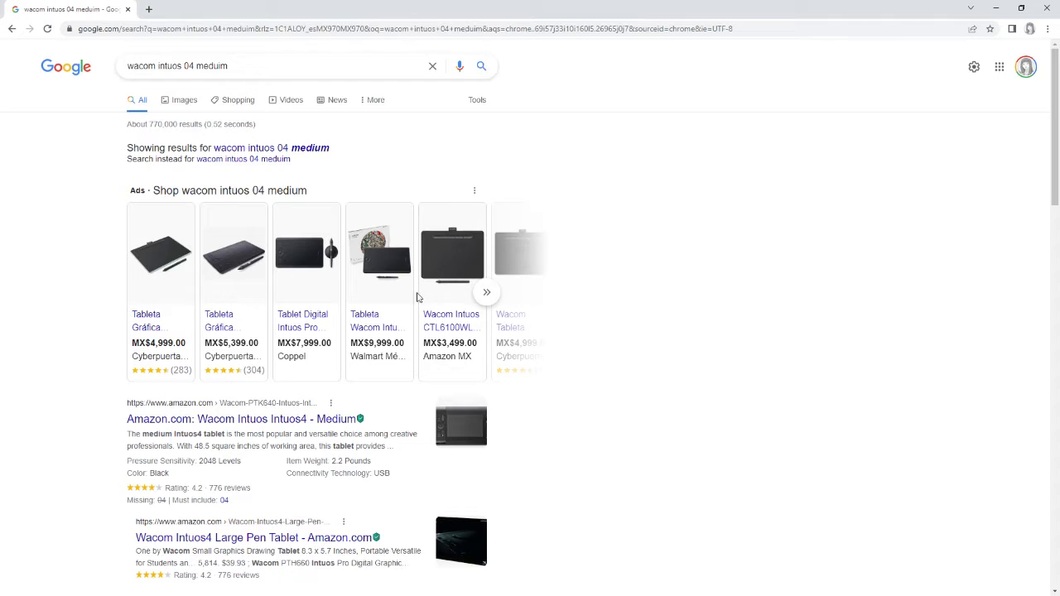
click(385, 264)
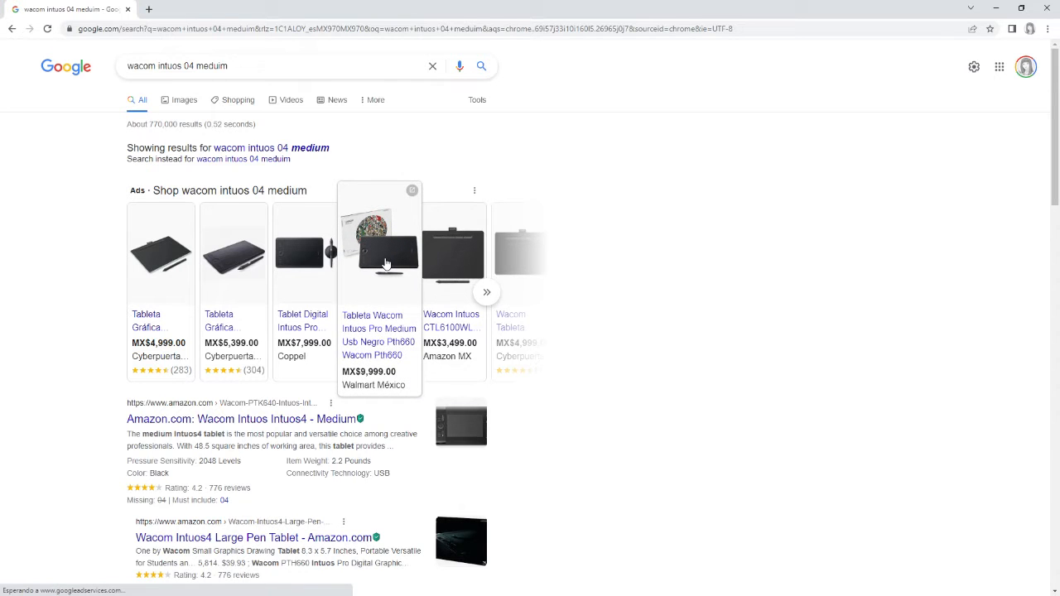
click(465, 440)
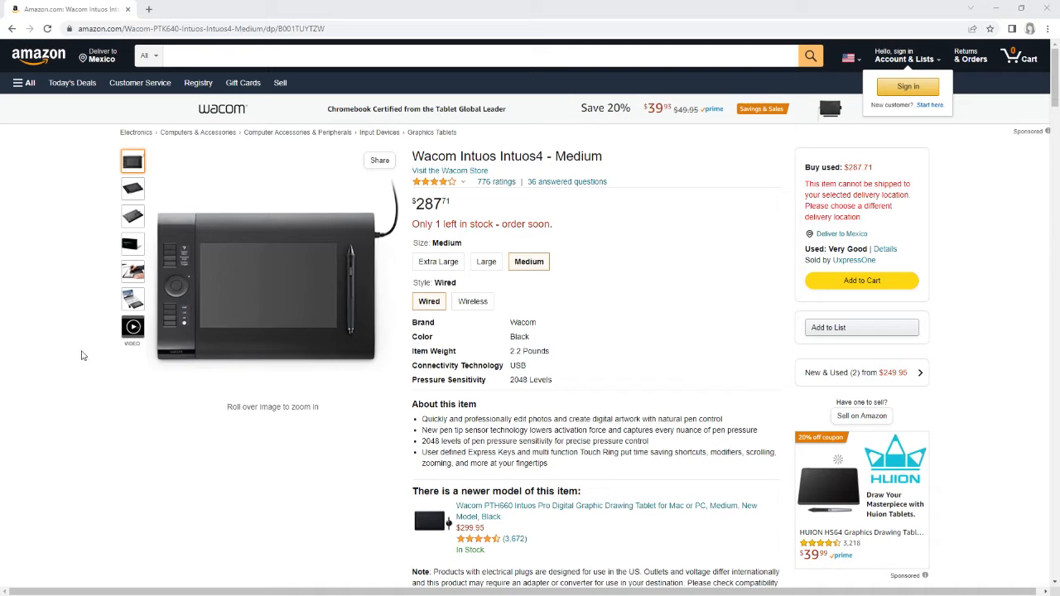
click(316, 63)
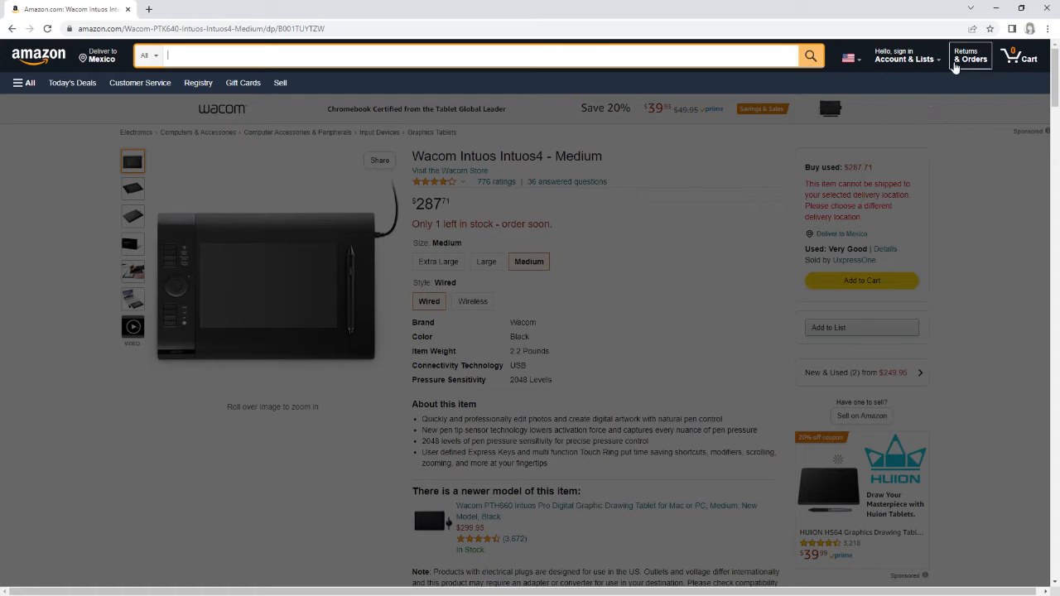
click(996, 13)
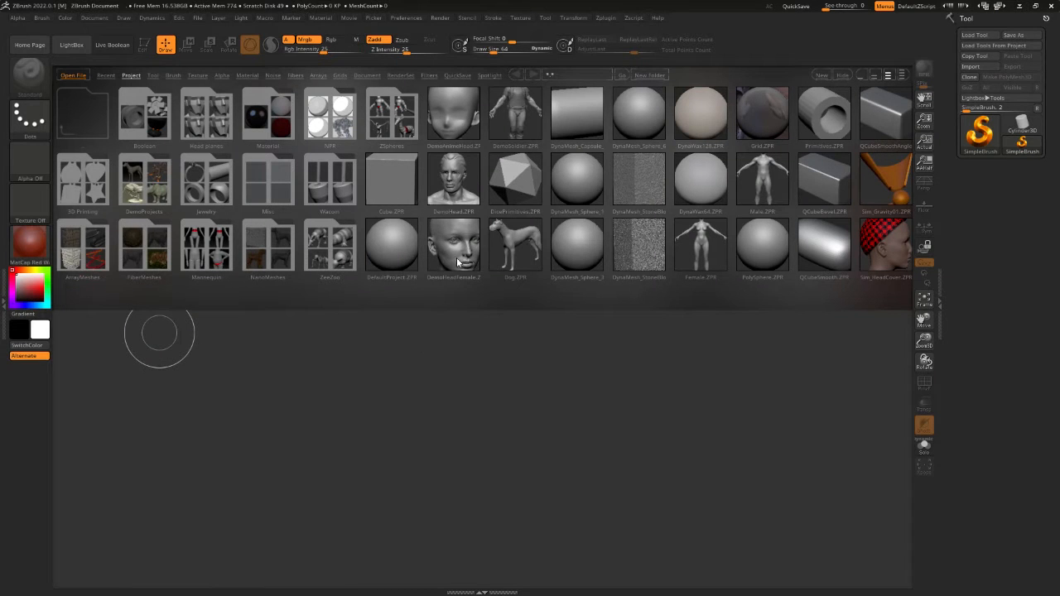
Load the Dog.ZPR sample project and reduce the brush Draw Size to about 42.
double_click(512, 245)
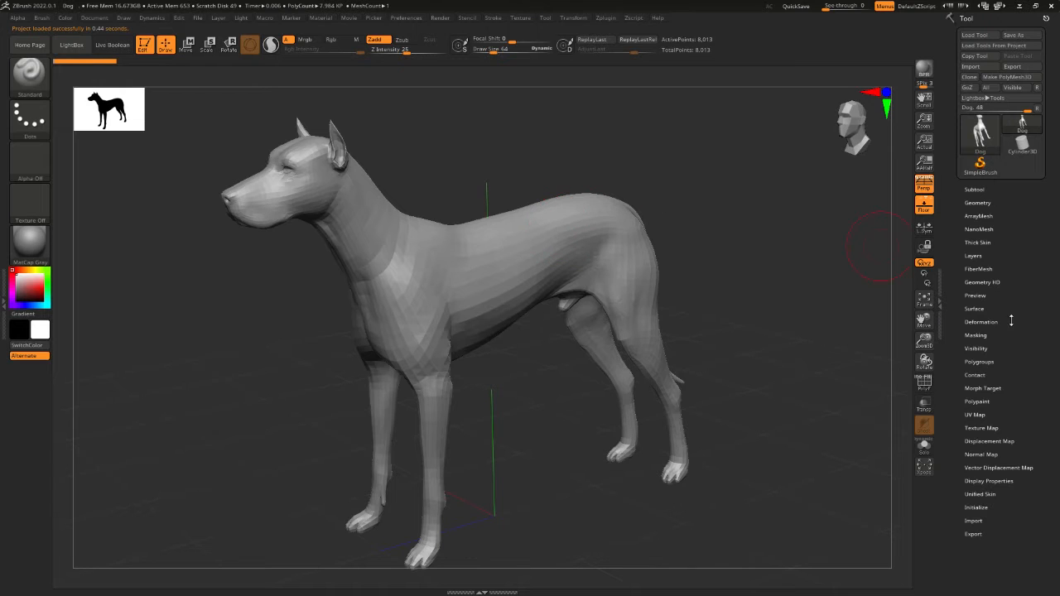
shift+drag(779, 201, 798, 195)
shift+drag(778, 207, 748, 220)
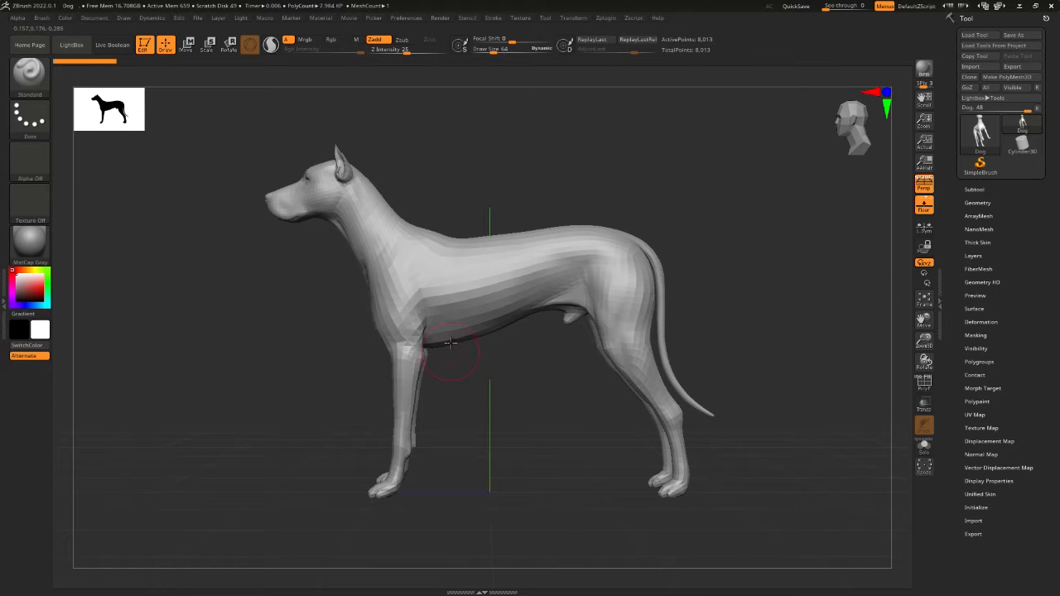
key(space)
drag(595, 202, 590, 202)
Practise navigating around the dog by snapping to its front and side views, orbiting, panning and zooming.
shift+drag(486, 461, 536, 460)
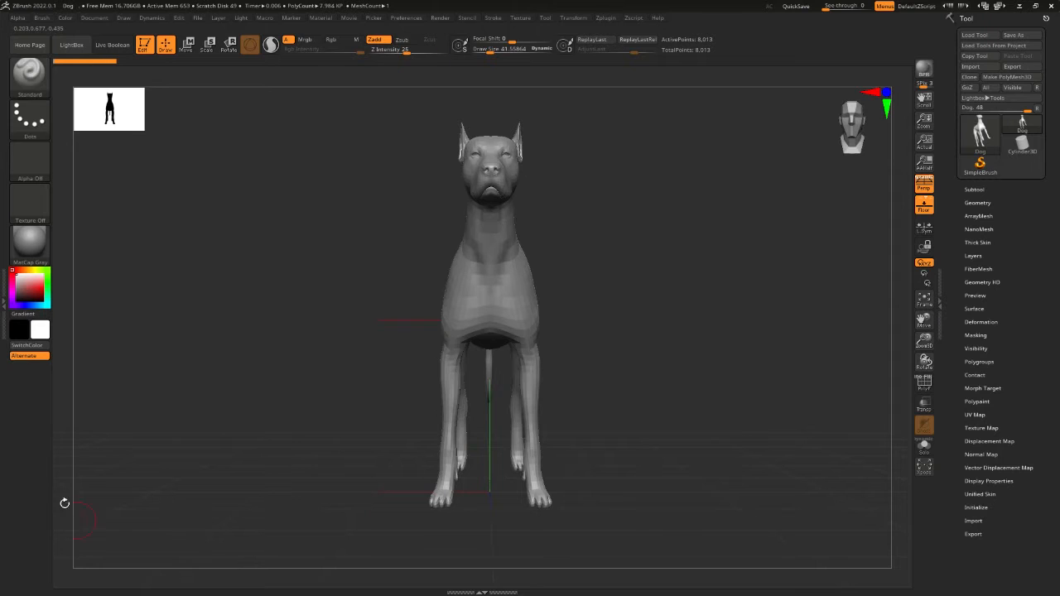
shift+drag(569, 412, 516, 455)
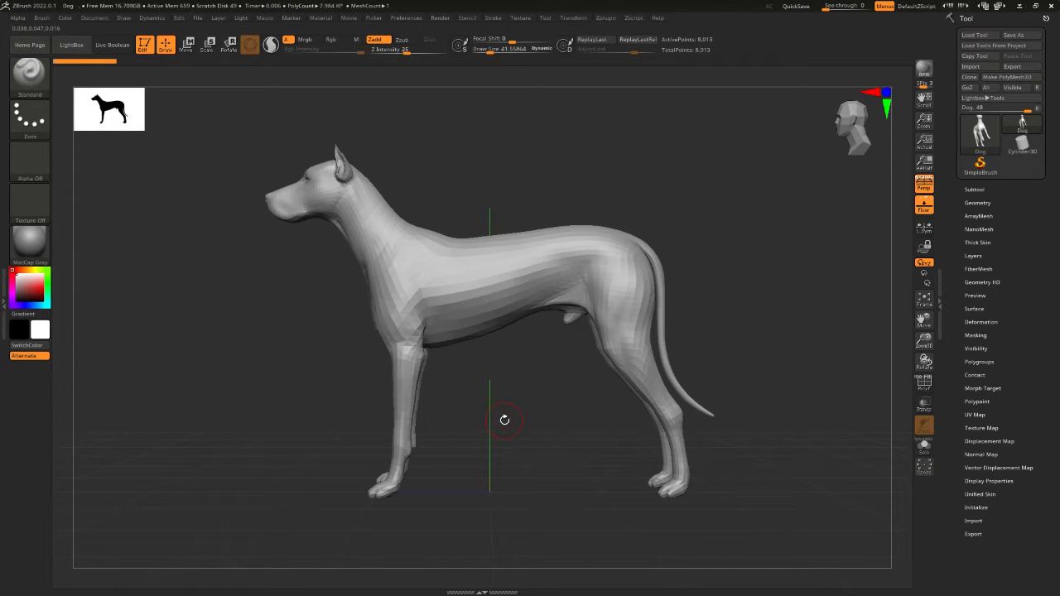
drag(526, 382, 544, 399)
mouse_move(519, 405)
mouse_down()
mouse_move(549, 404)
mouse_move(502, 398)
mouse_up()
drag(679, 325, 653, 384)
alt+drag(660, 379, 675, 343)
drag(679, 375, 714, 360)
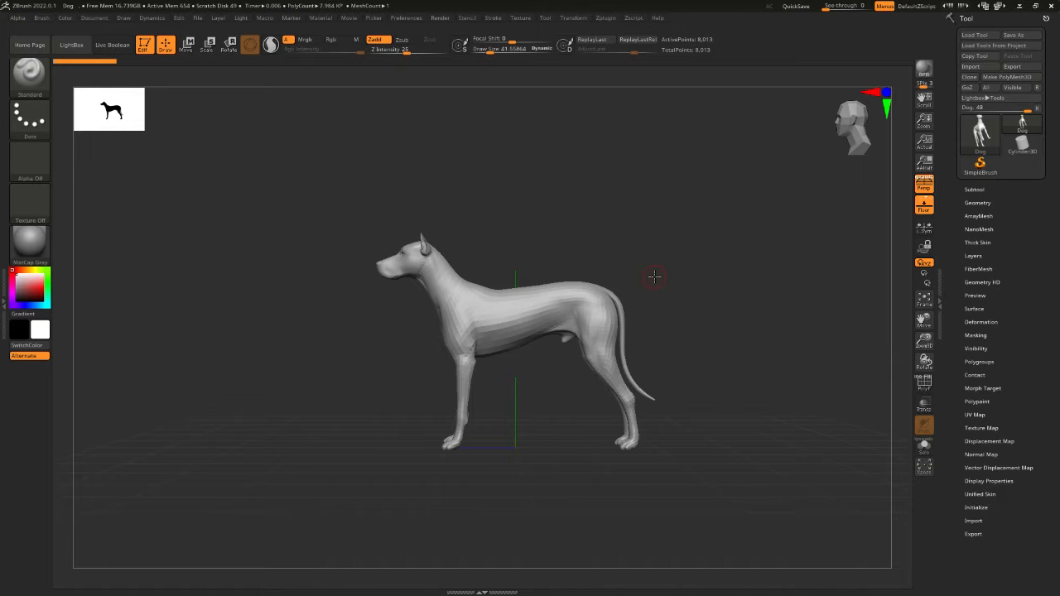
alt+drag(655, 277, 713, 294)
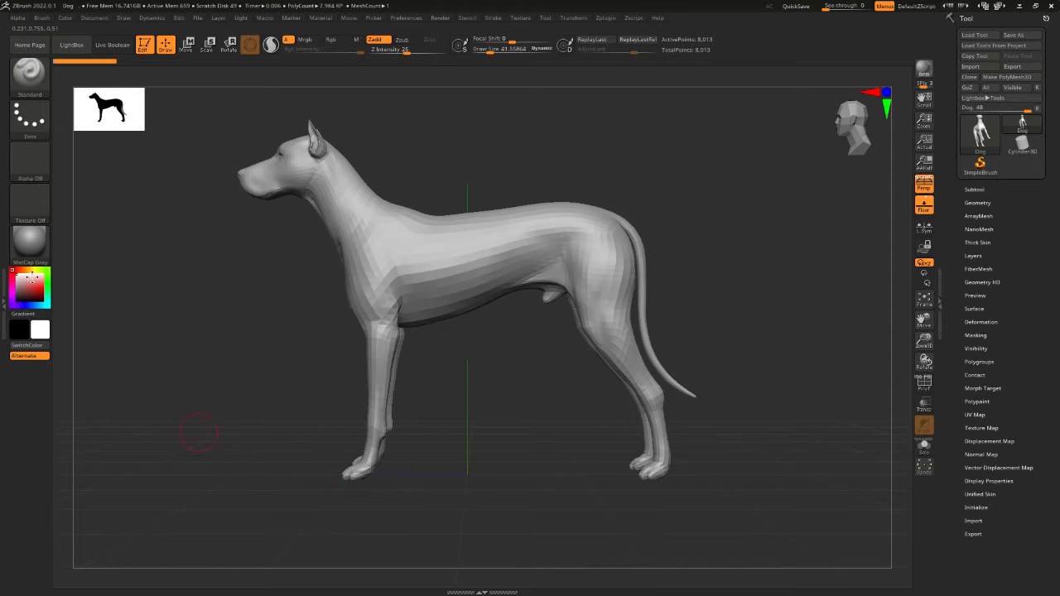
Switch to Discord to check the latest chat-room messages and return to the dog model in ZBrush.
drag(0, 104, 622, 167)
double_click(622, 168)
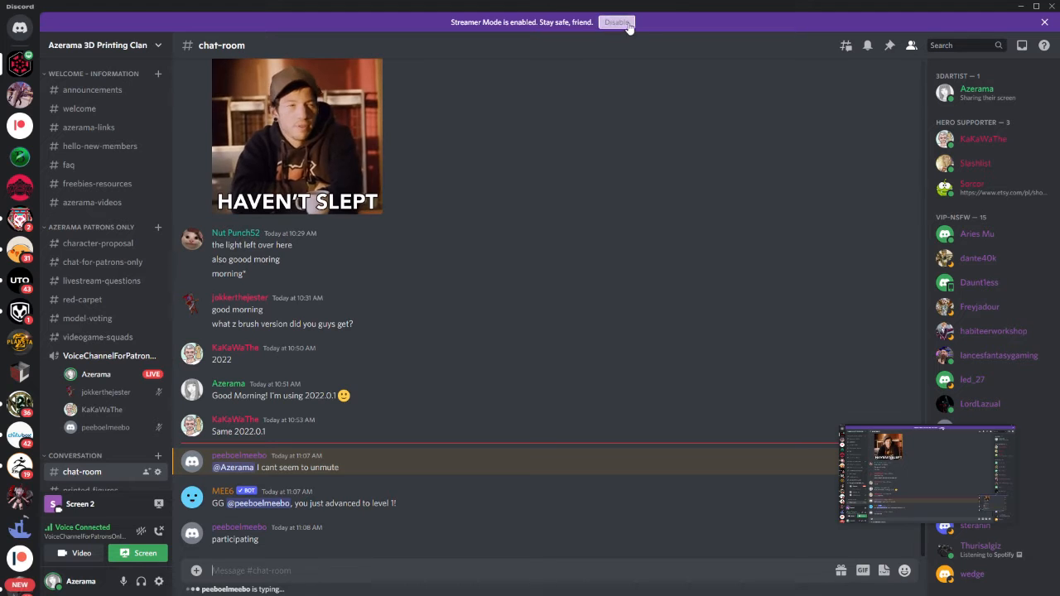
drag(675, 11, 0, 100)
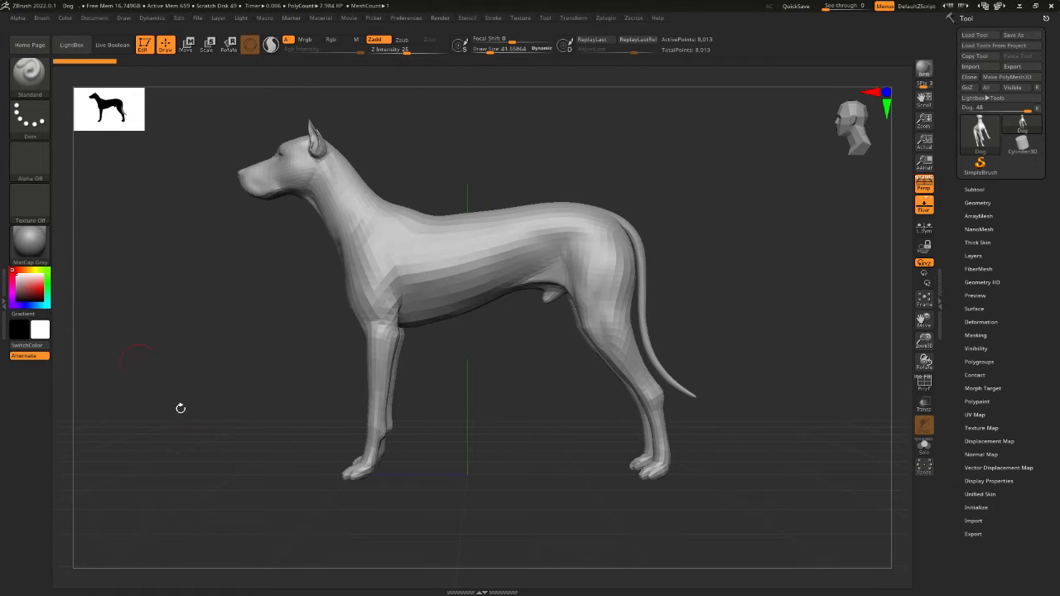
drag(544, 133, 607, 143)
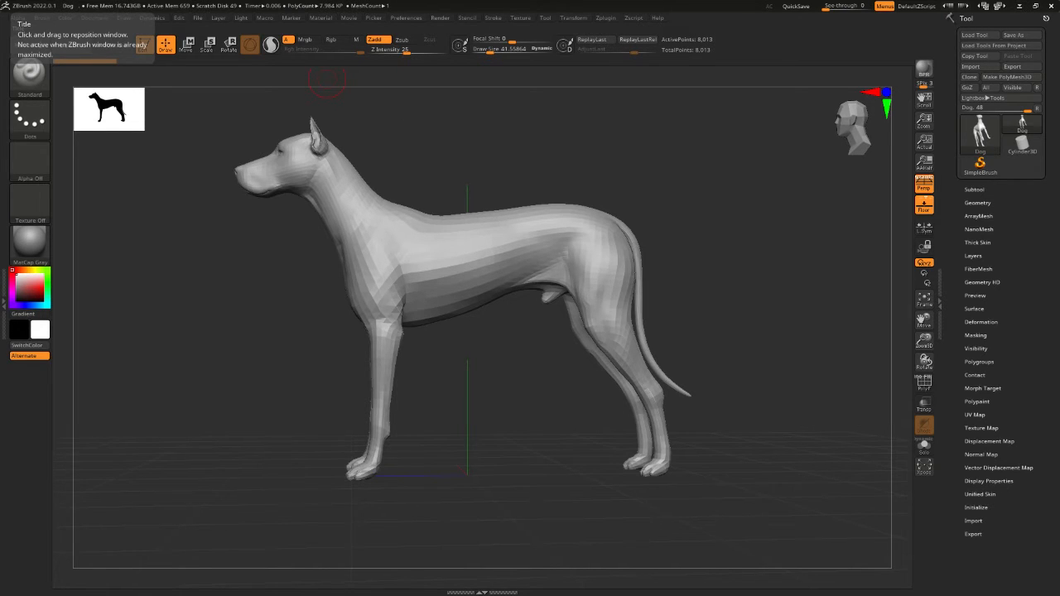
Switch to Discord, start watching a participant's live screen share in the patrons' voice channel, and return to ZBrush.
drag(630, 595, 629, 171)
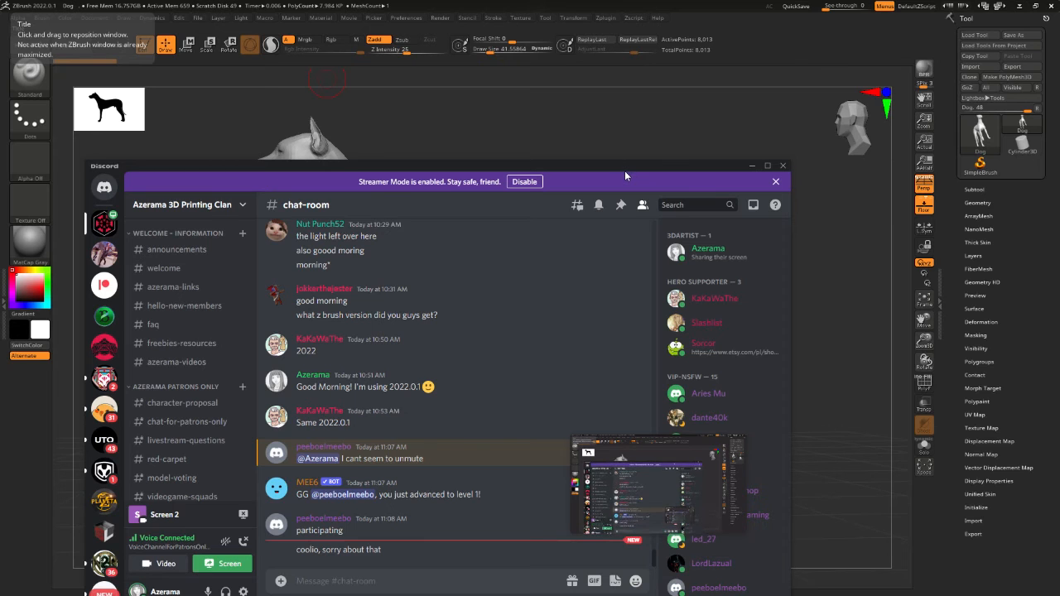
double_click(625, 170)
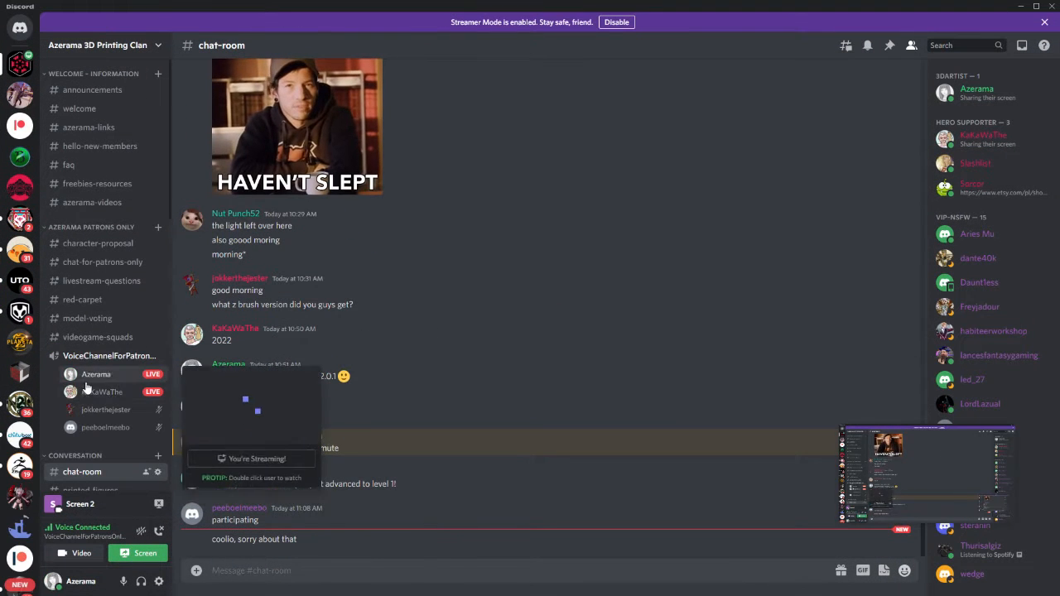
click(102, 392)
click(237, 501)
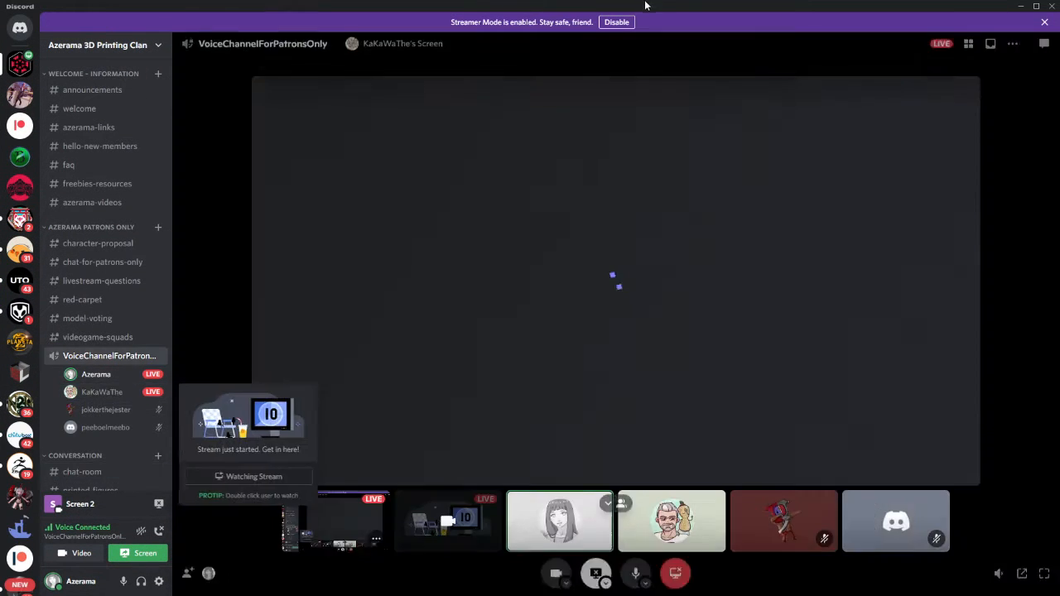
drag(651, 6, 0, 50)
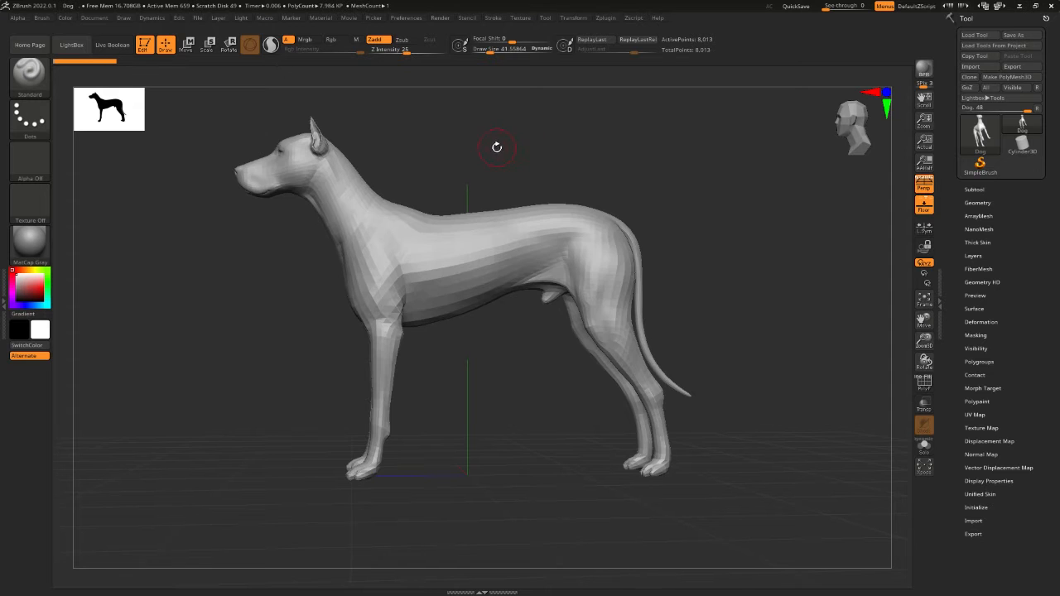
Turn off perspective distortion in the dog's viewport.
drag(497, 147, 556, 381)
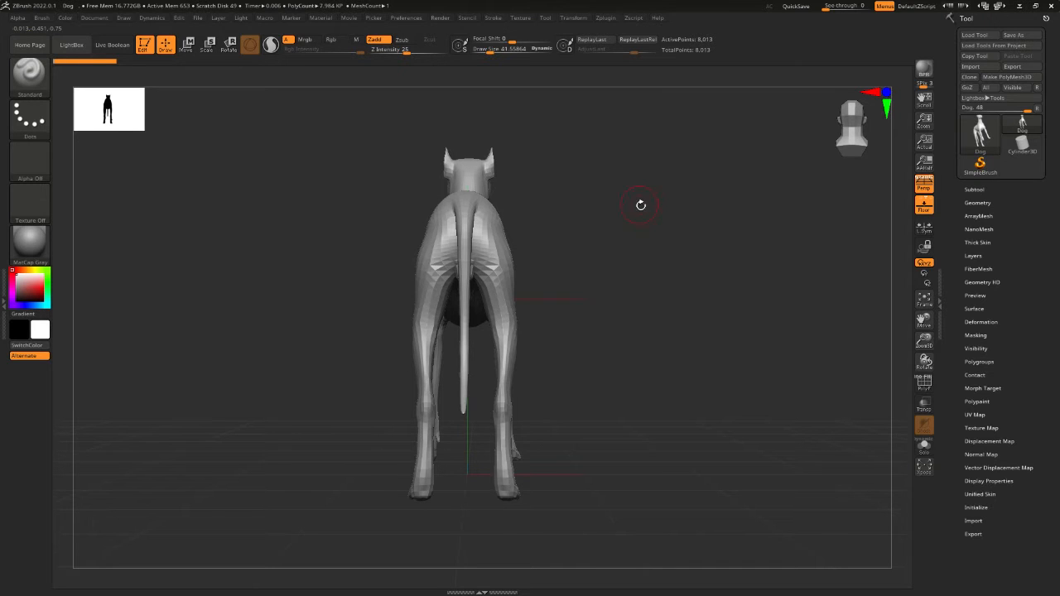
drag(640, 204, 640, 322)
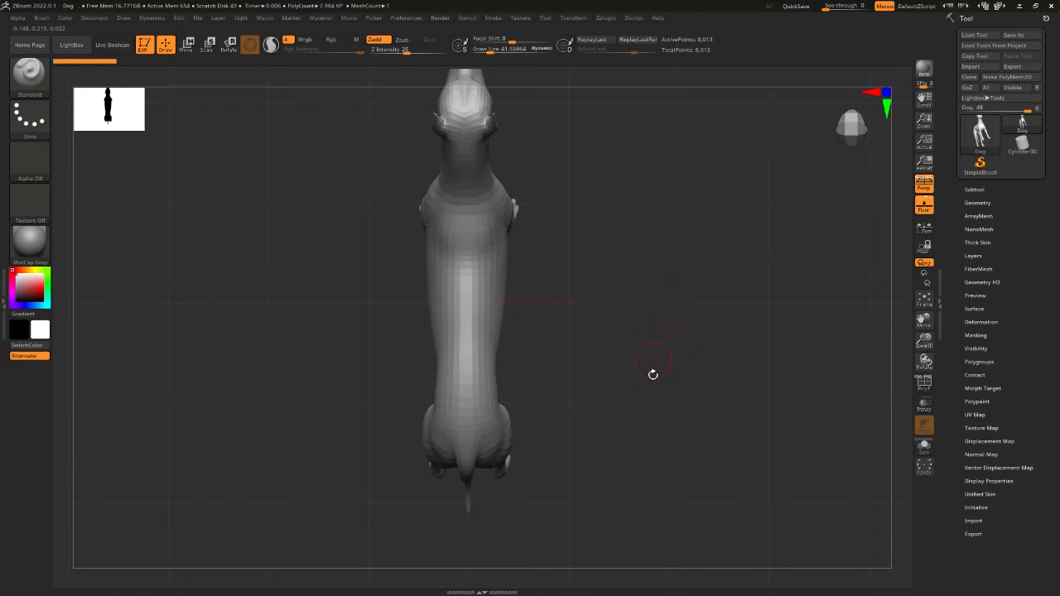
shift+drag(652, 372, 715, 277)
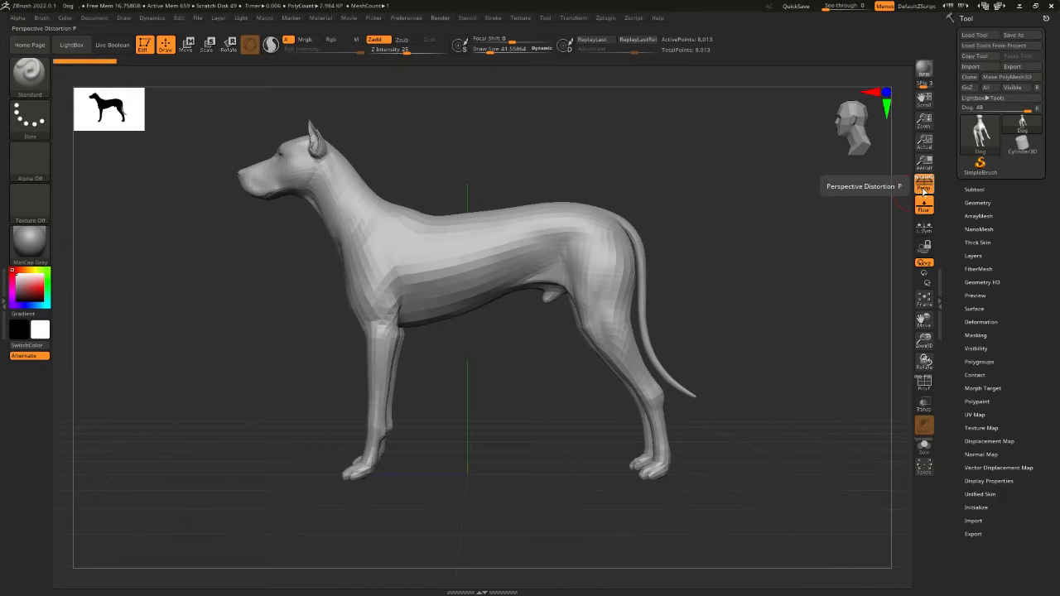
click(924, 188)
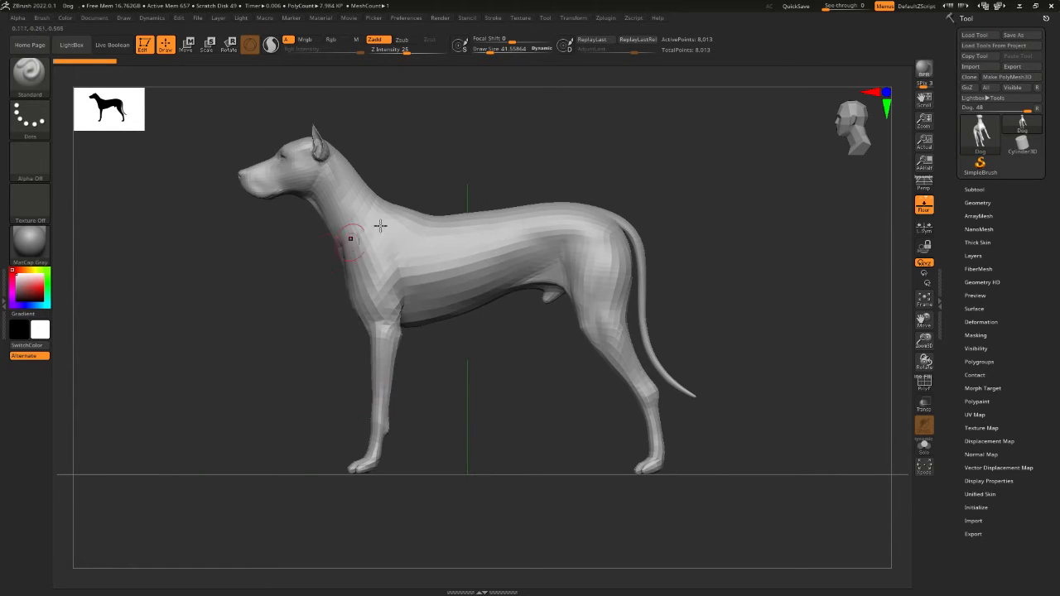
Examine the dog without perspective by snapping to orthogonal views, orbiting, and panning the model around the canvas.
shift+drag(744, 207, 748, 355)
shift+drag(715, 396, 737, 287)
shift+drag(760, 322, 701, 321)
alt+drag(696, 166, 679, 215)
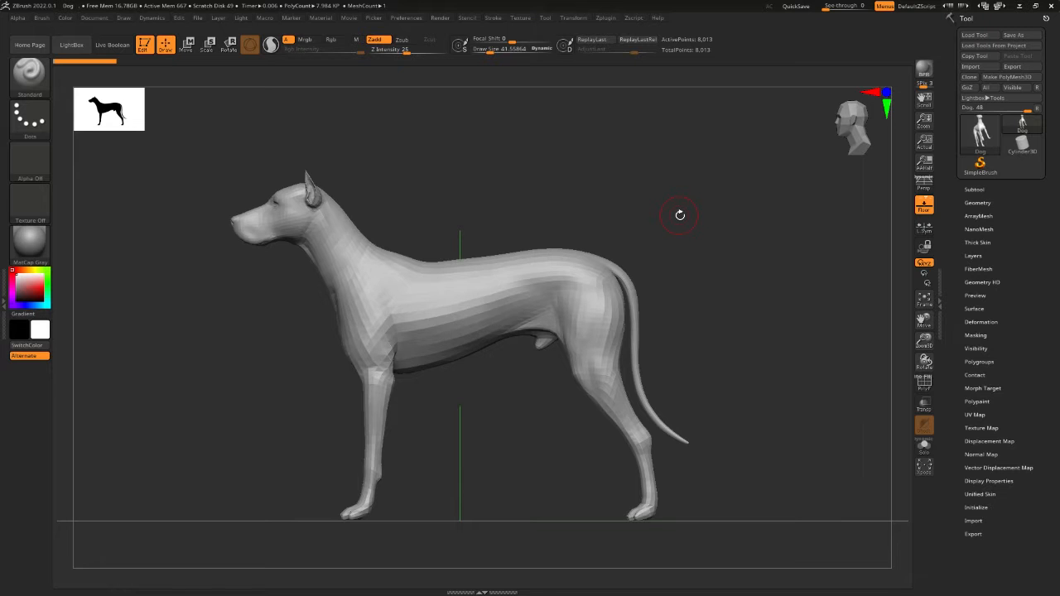
mouse_move(442, 171)
mouse_down()
mouse_move(662, 196)
mouse_move(460, 179)
mouse_move(454, 169)
mouse_up()
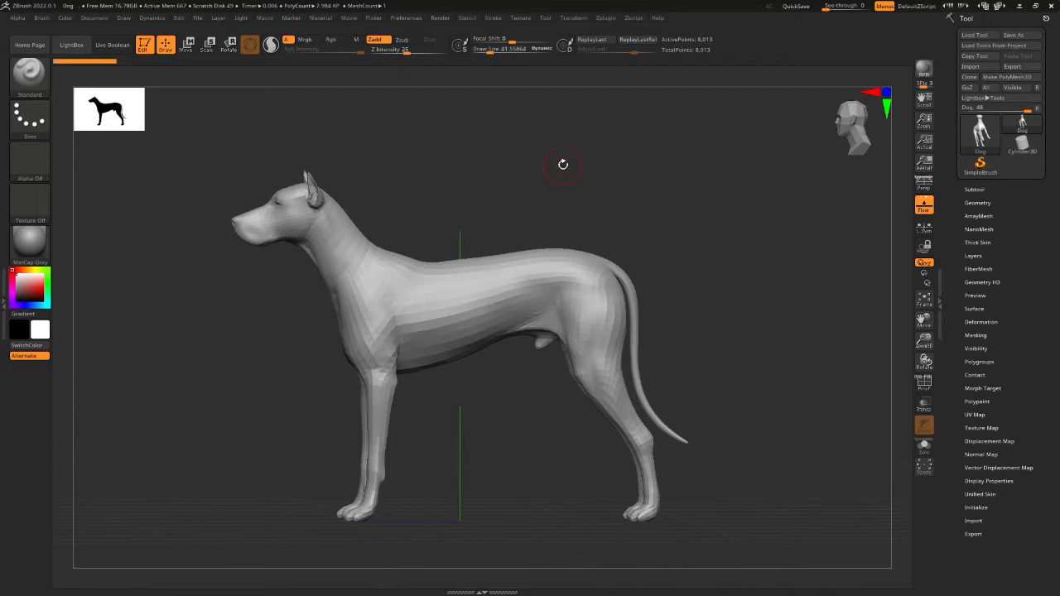
drag(520, 164, 597, 196)
alt+drag(629, 246, 694, 240)
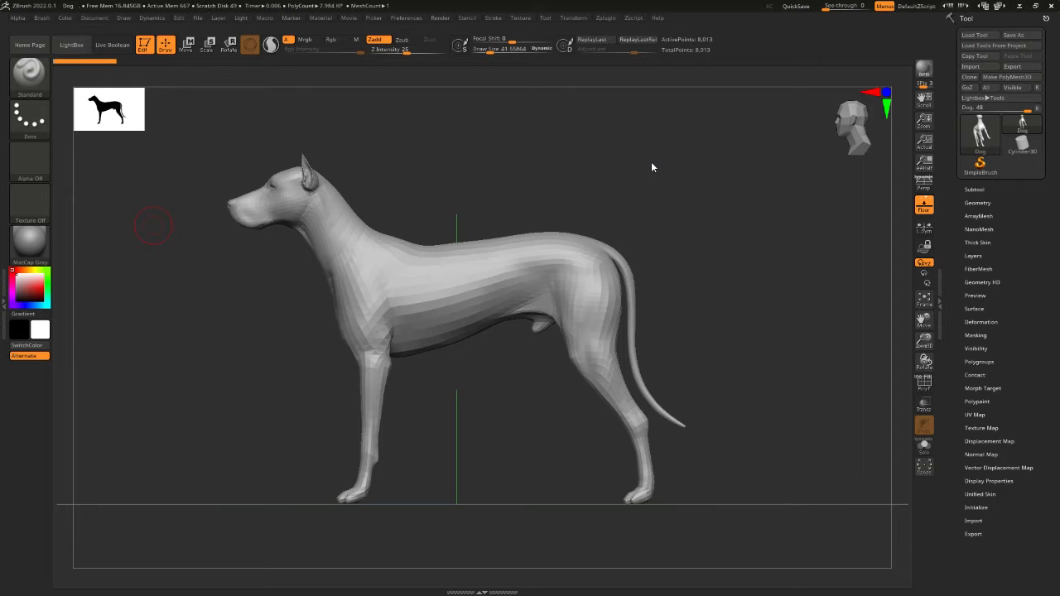
key(alt)
alt+drag(621, 168, 654, 181)
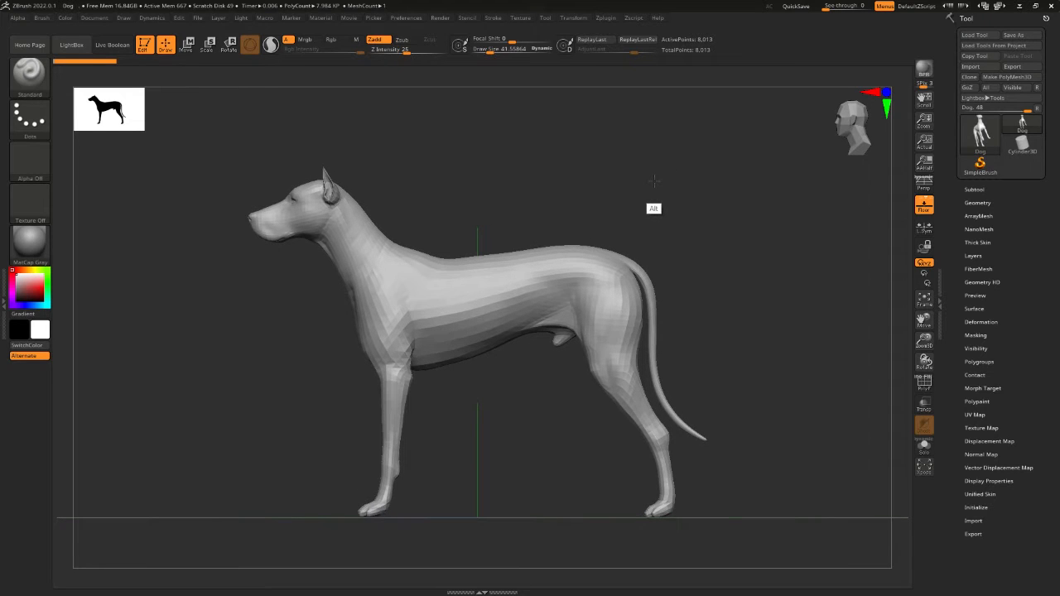
alt+click(654, 181)
alt+drag(654, 181, 624, 172)
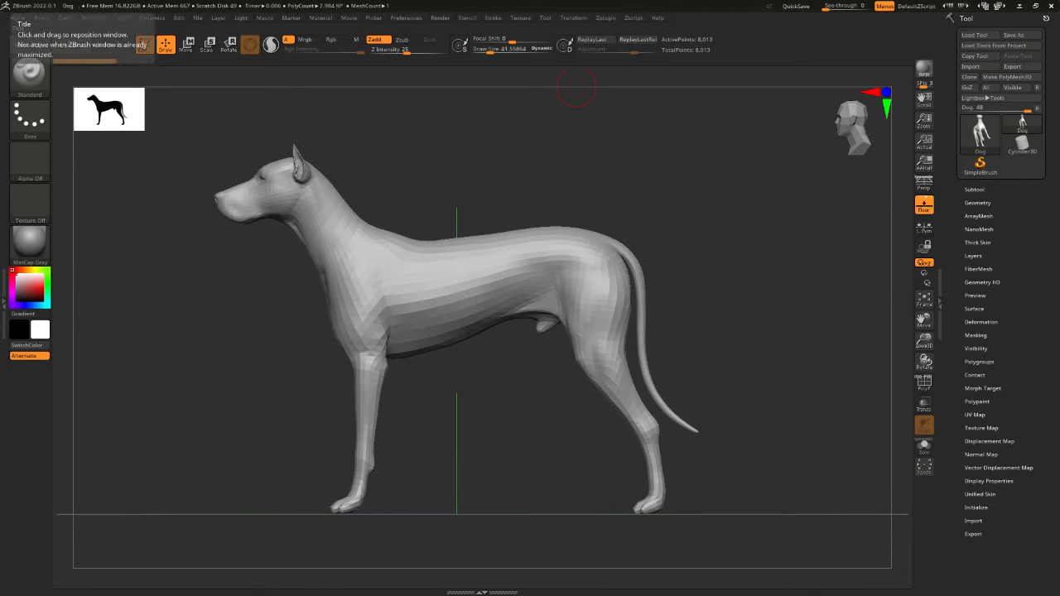
Switch to Discord to check a participant's shared ZBrush screen and return to the dog model.
drag(0, 207, 803, 326)
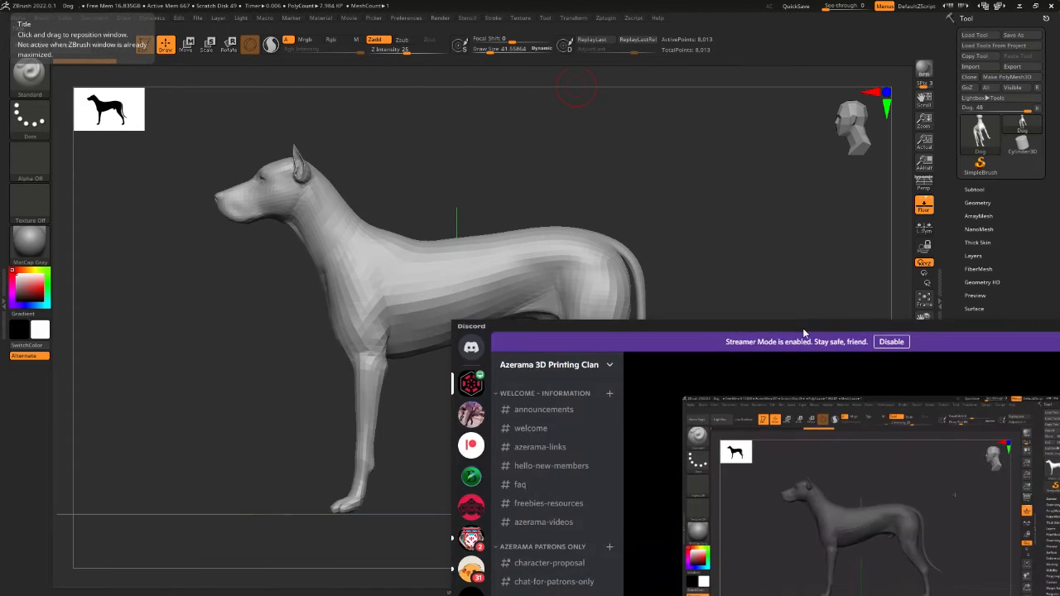
double_click(802, 326)
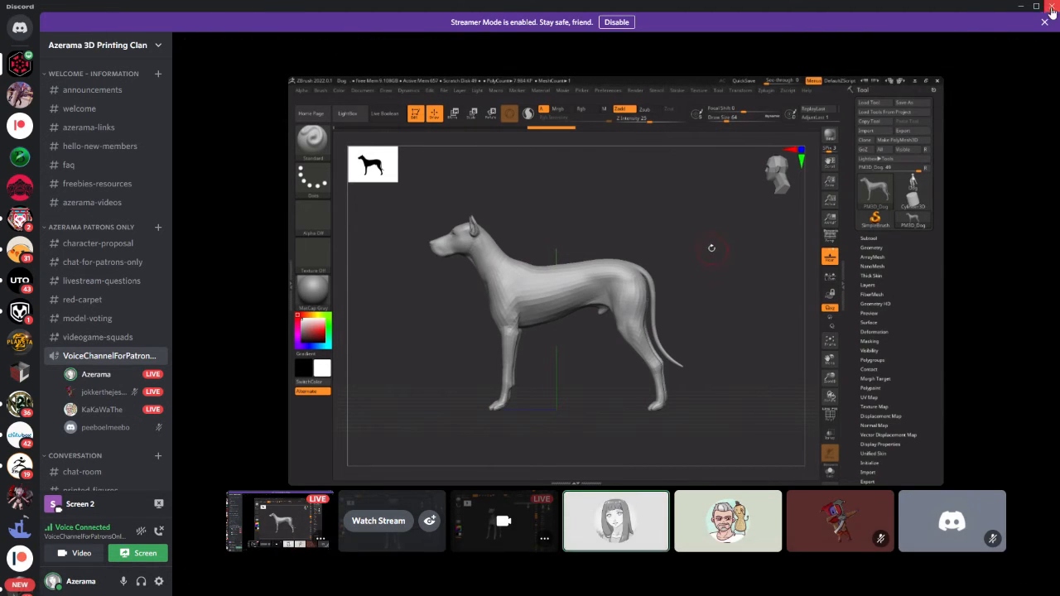
drag(606, 7, 0, 75)
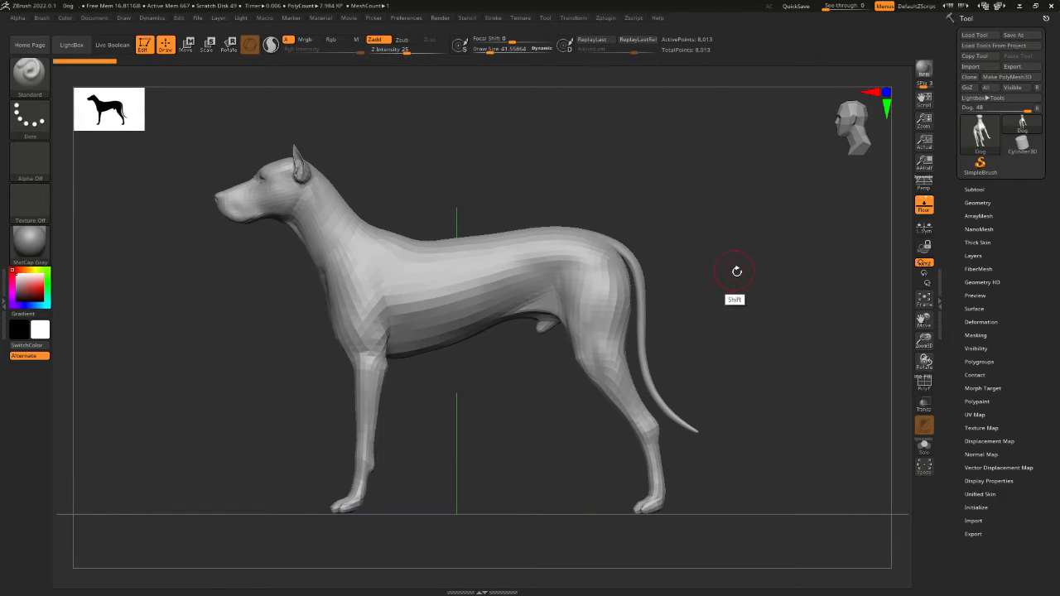
Examine the dog's side view at different zoom levels, snapping back to the orthogonal side after orbiting.
alt+drag(736, 271, 659, 274)
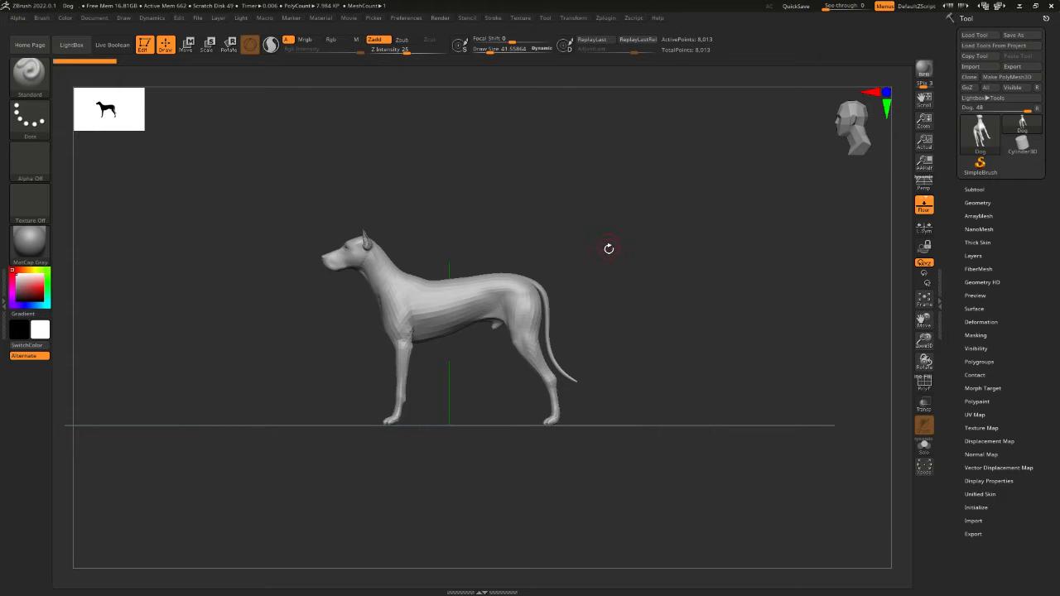
mouse_move(620, 227)
alt+mouse_down()
mouse_move(693, 224)
mouse_move(595, 242)
mouse_move(704, 244)
mouse_move(637, 246)
mouse_move(696, 249)
mouse_move(658, 253)
mouse_move(762, 298)
alt+mouse_up()
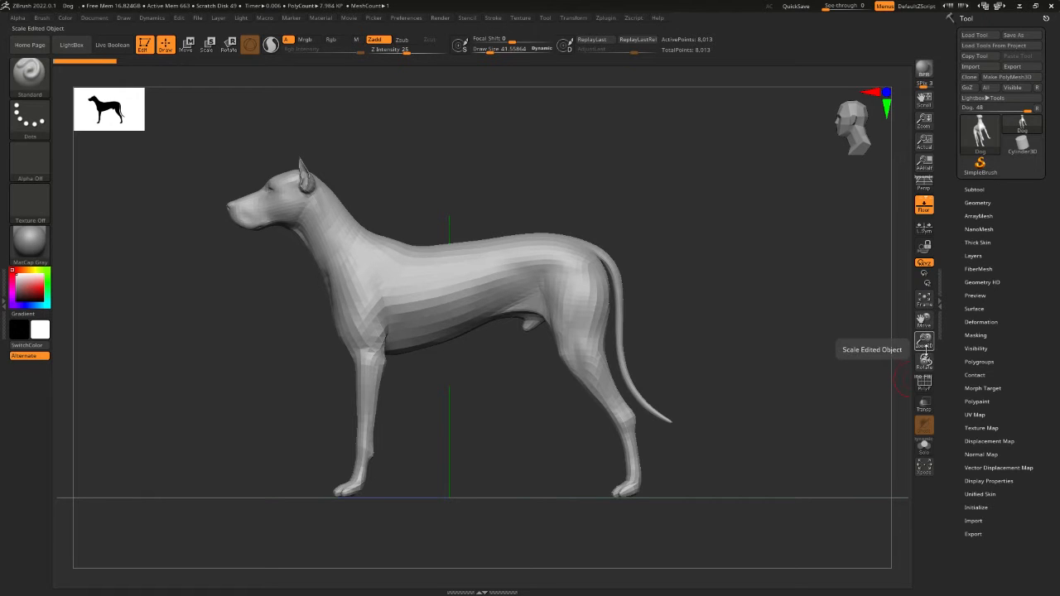
mouse_move(925, 342)
mouse_down()
mouse_move(929, 328)
mouse_move(923, 348)
mouse_move(942, 363)
mouse_move(921, 358)
mouse_move(915, 328)
mouse_move(924, 326)
mouse_up()
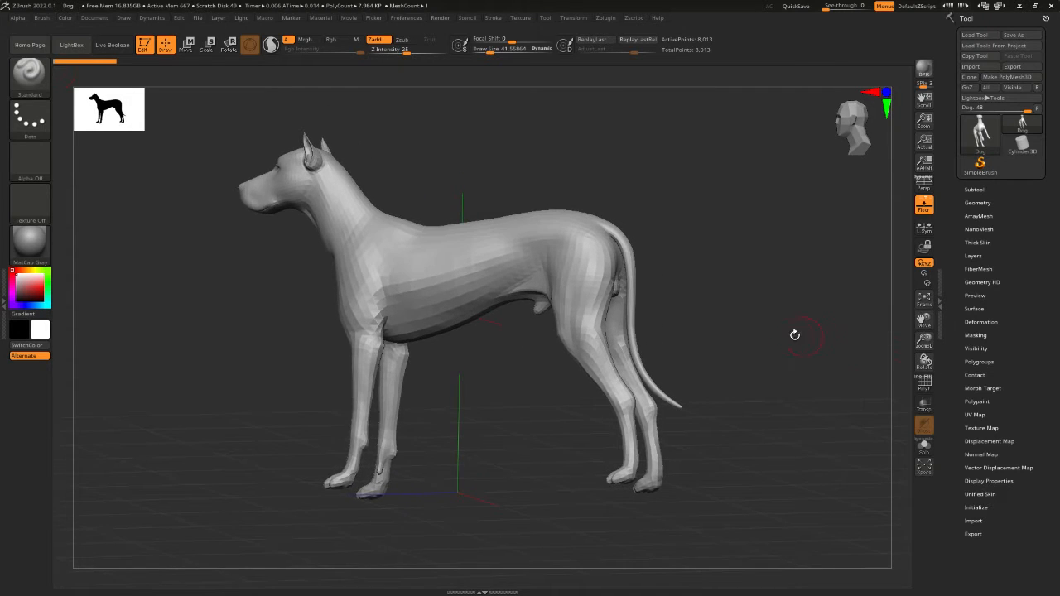
shift+drag(795, 334, 821, 353)
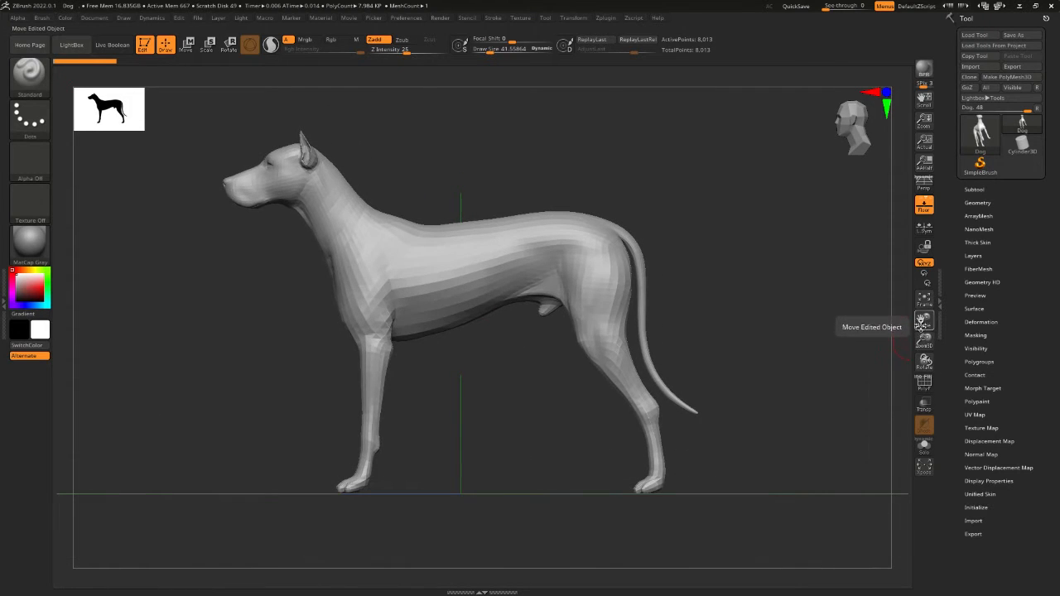
drag(921, 338, 919, 363)
mouse_move(782, 266)
shift+mouse_down()
mouse_move(782, 290)
mouse_move(703, 272)
mouse_move(701, 287)
shift+mouse_up()
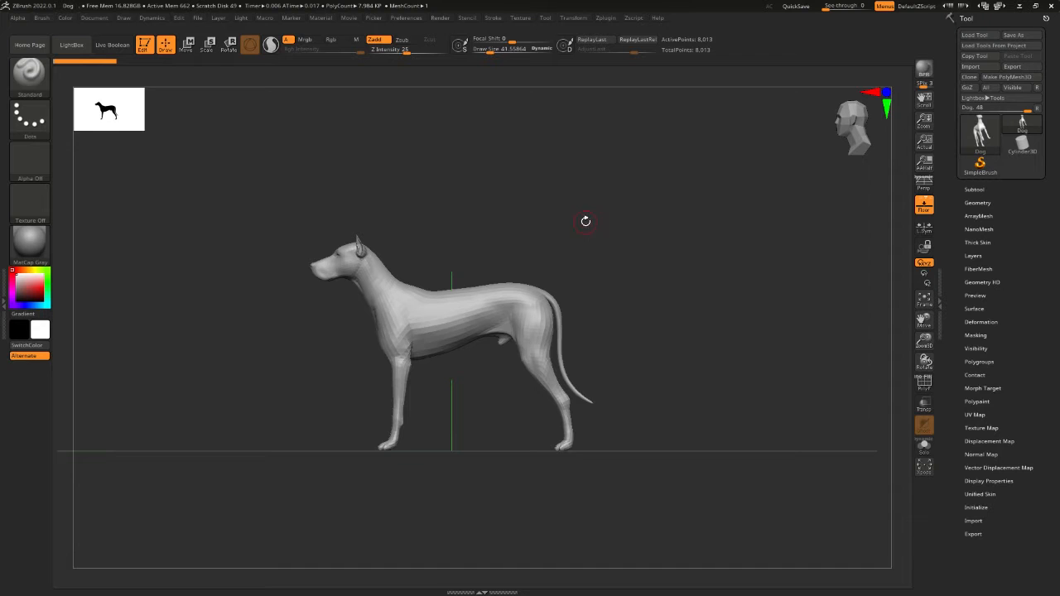
mouse_move(588, 205)
alt+mouse_down()
mouse_move(590, 214)
mouse_move(685, 208)
mouse_move(569, 218)
mouse_move(639, 209)
mouse_move(606, 209)
alt+mouse_up()
drag(606, 209, 689, 195)
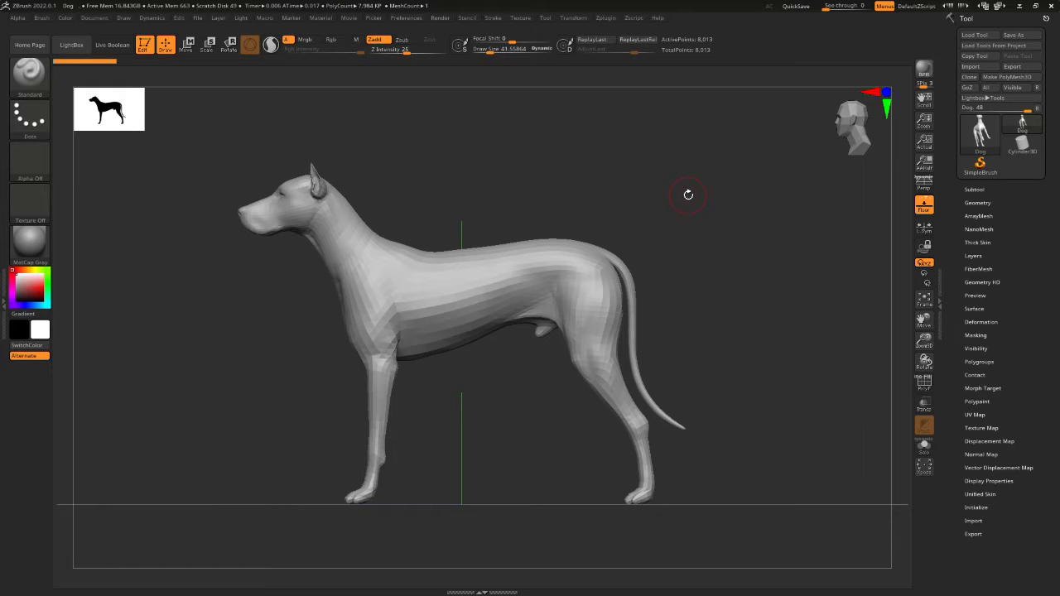
drag(570, 197, 617, 194)
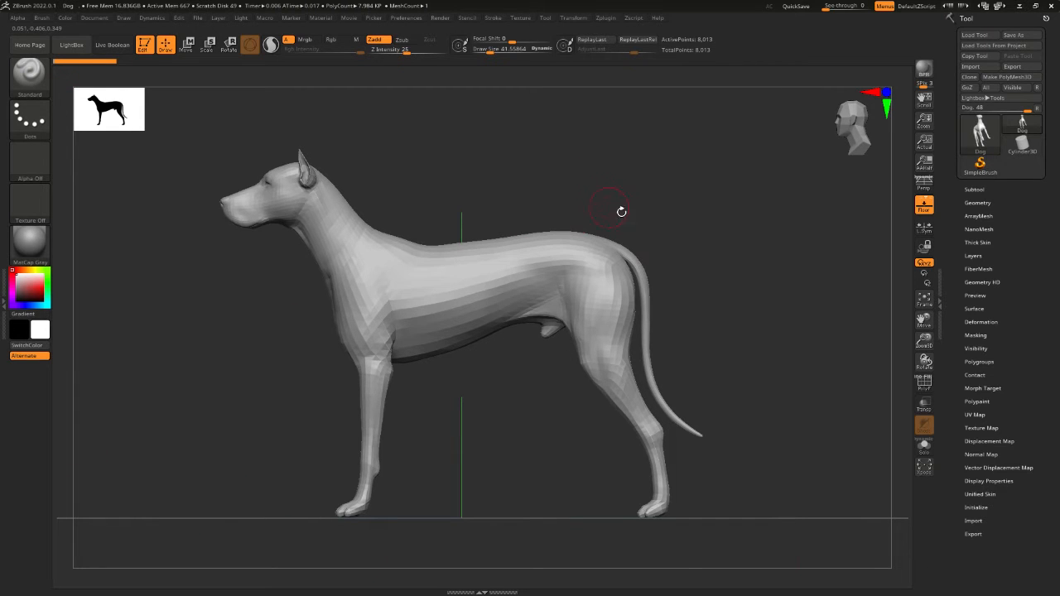
ctrl+right_drag(696, 232, 674, 229)
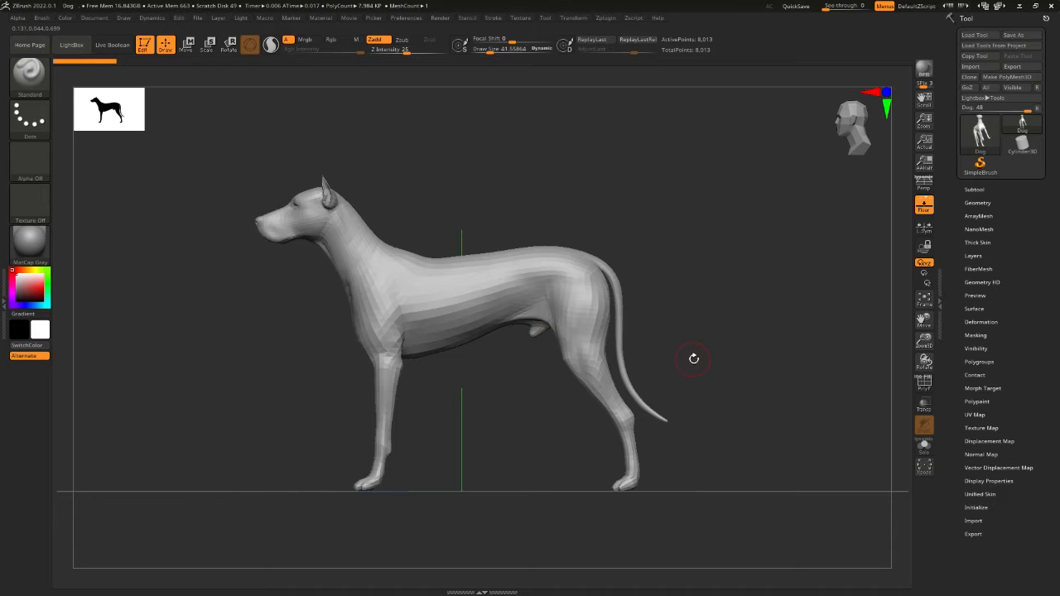
ctrl+right_drag(695, 359, 714, 366)
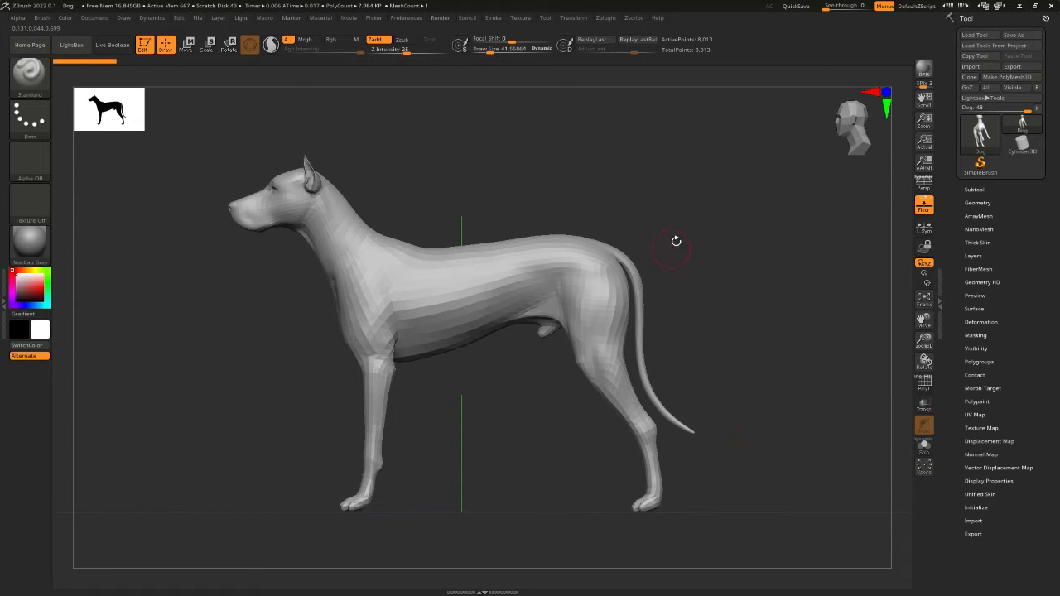
Subdivide the dog mesh three times to smooth its faceted surface.
key(ctrl)
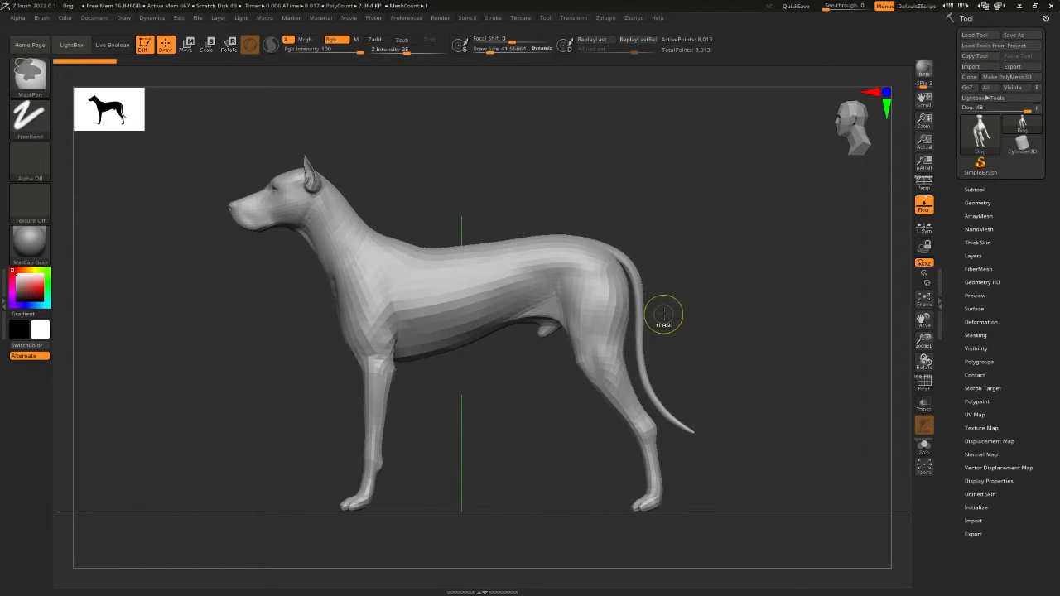
key(ctrl+d)
key(ctrl+d)
key(ctrl+d)
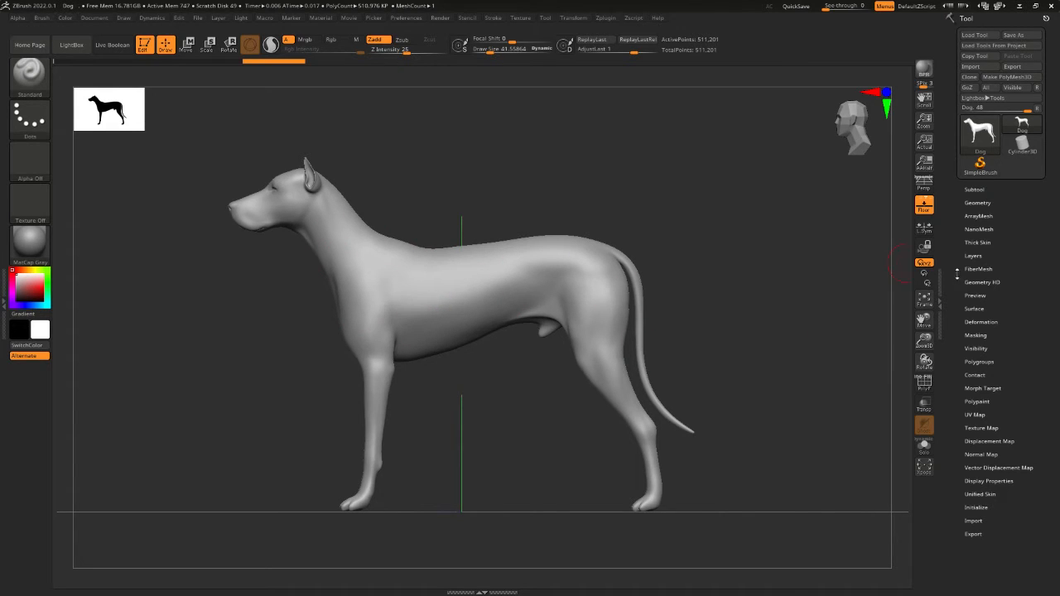
Show the dog's Geometry settings with its subdivision level controls.
click(971, 282)
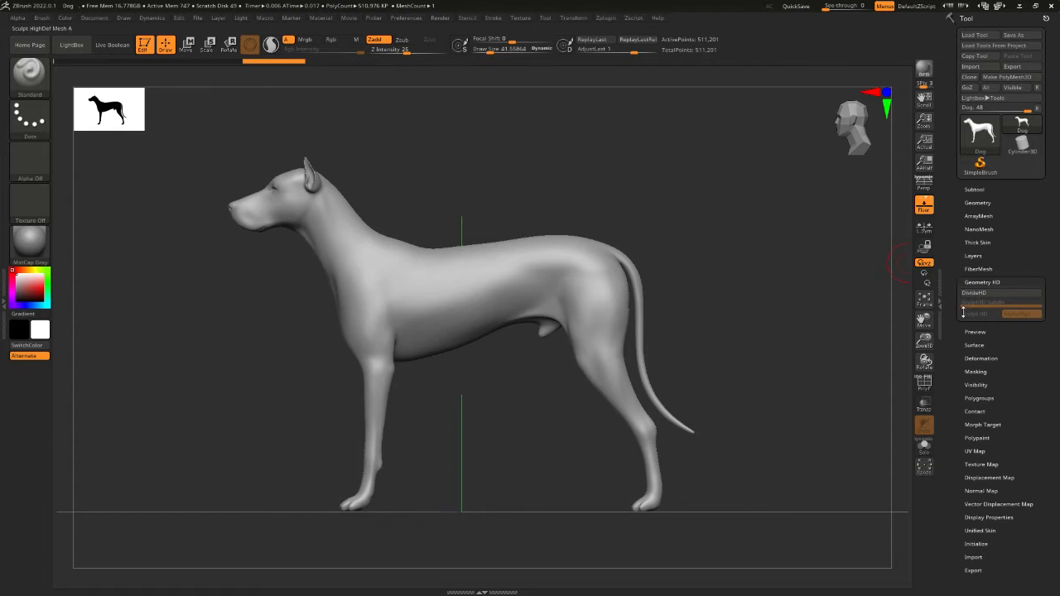
click(978, 281)
click(977, 202)
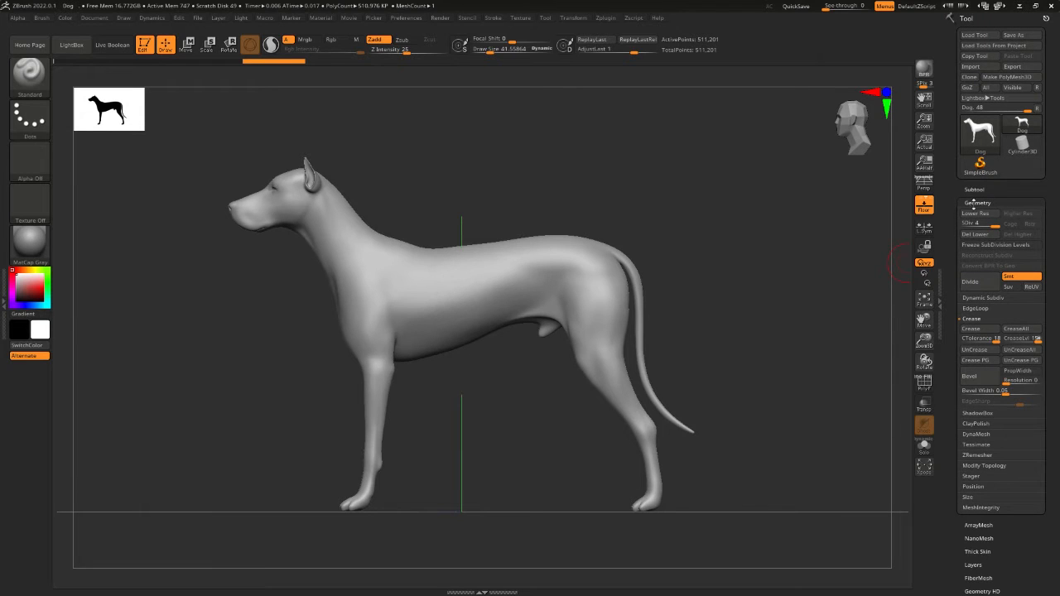
click(977, 202)
click(978, 202)
Return the dog mesh to its original low resolution and subdivide it again to SDiv 4.
key(shift+d)
key(shift+d)
key(shift+d)
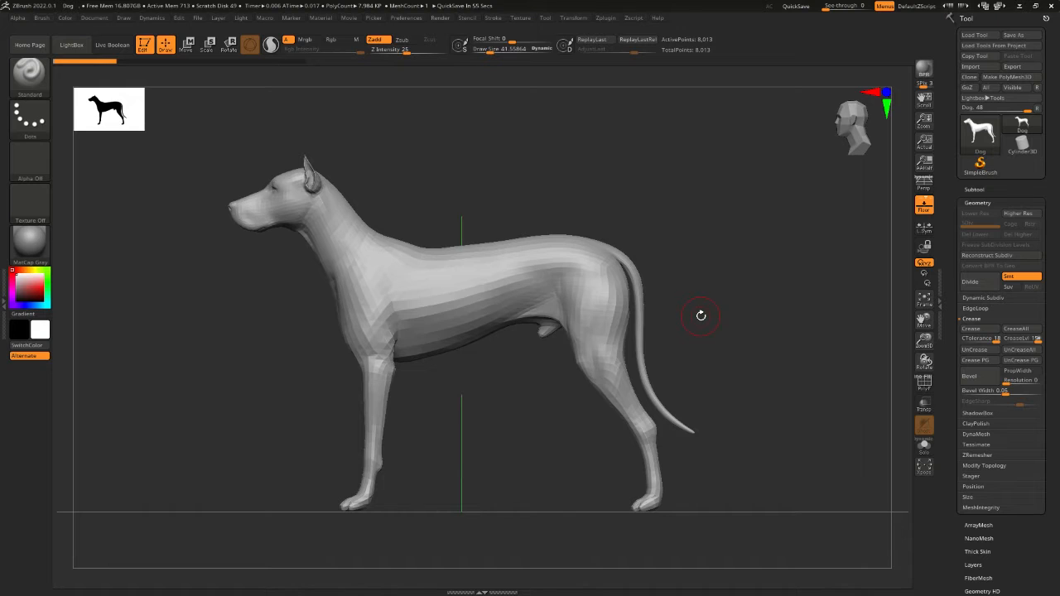
key(ctrl+d)
key(ctrl+d)
key(ctrl+d)
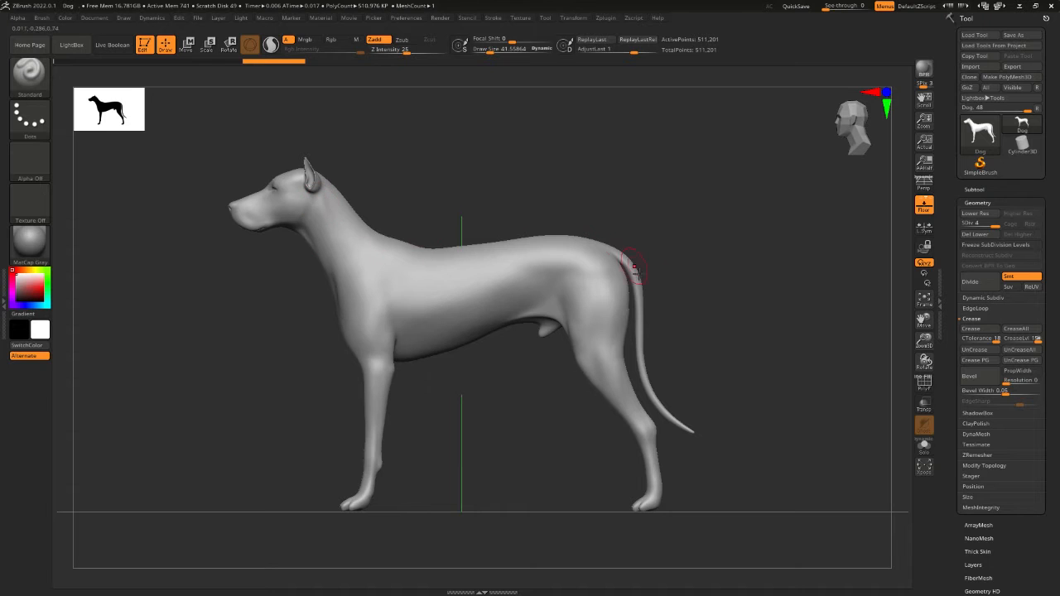
Display the polyframe wireframe on the subdivided dog and view it from a slightly rotated side angle.
alt+drag(703, 300, 717, 303)
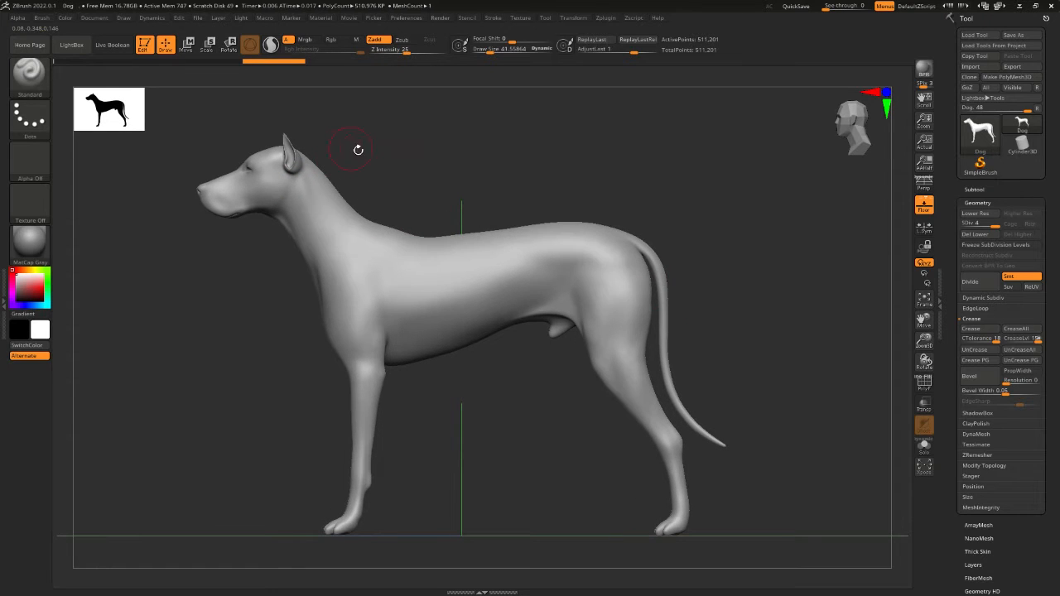
alt+drag(584, 181, 584, 194)
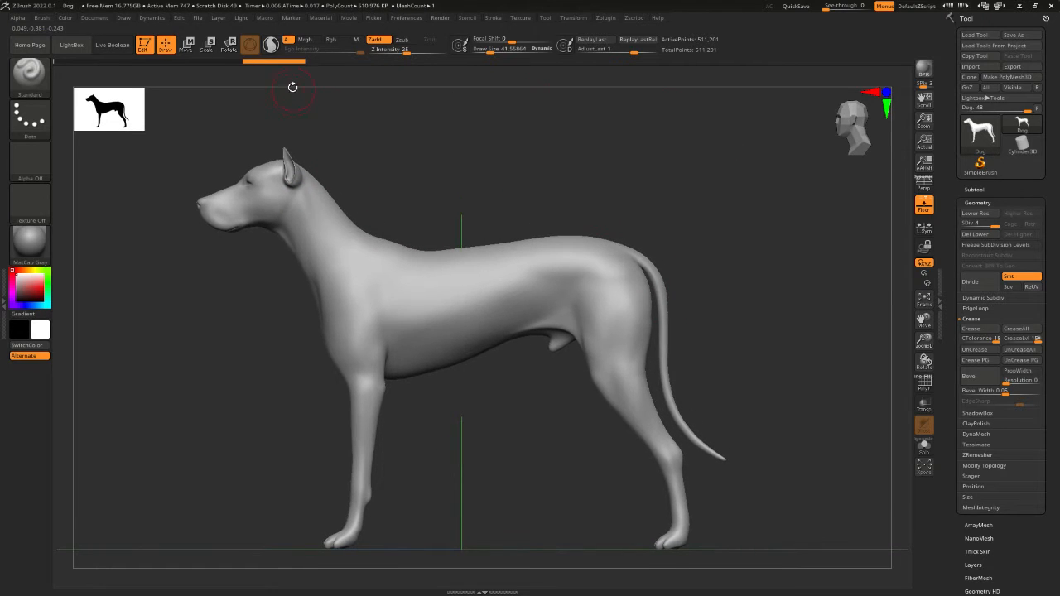
key(shift+f)
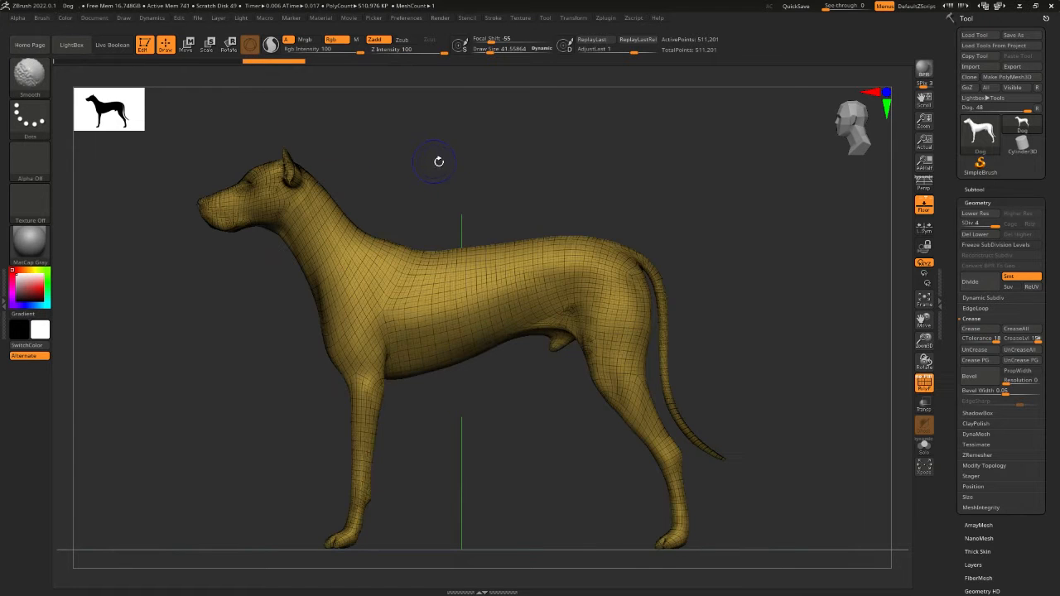
drag(433, 416, 453, 362)
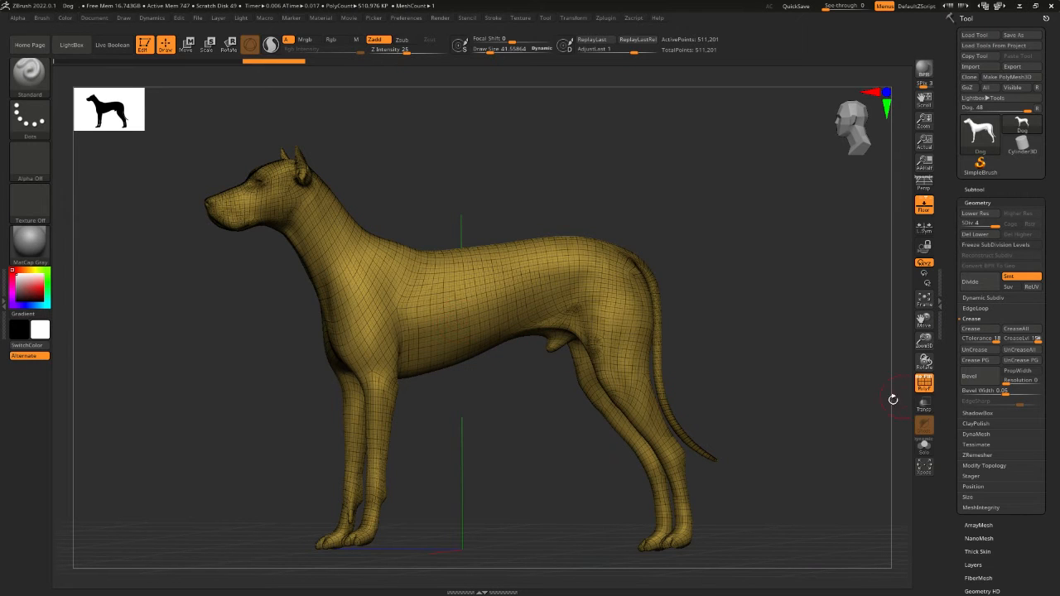
Toggle the dog's polyframe wireframe off and on several times to compare both displays.
key(ctrl+f)
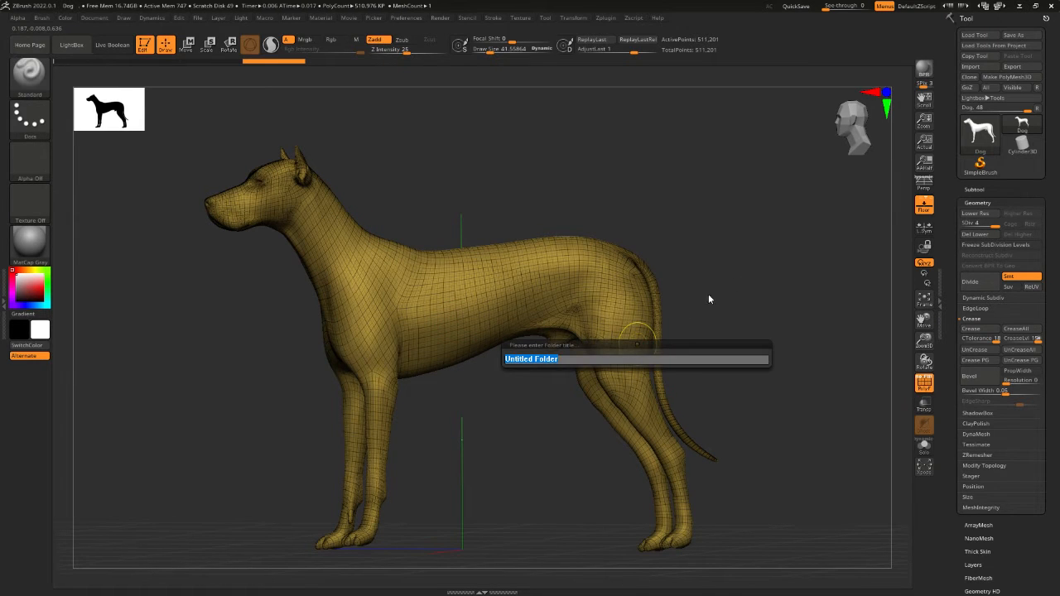
key(Escape)
key(shift+f)
key(shift+f)
key(shift+f)
key(shift+f)
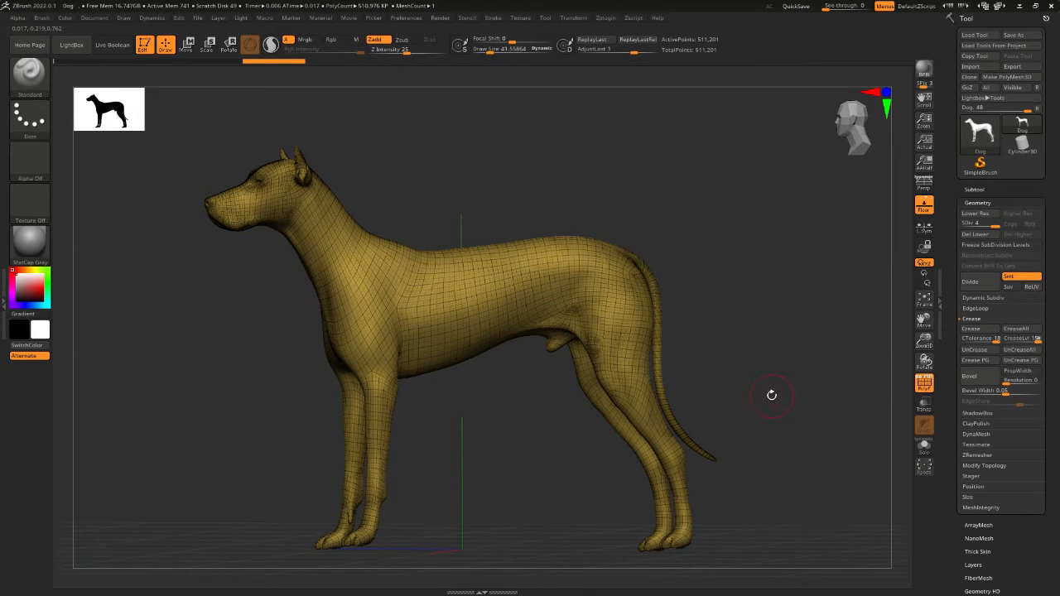
key(shift+f)
key(shift+f)
Examine the polygon density along the dog's belly and torso, alternating between close-ups and the full side view.
shift+drag(631, 205, 617, 222)
mouse_move(469, 406)
alt+mouse_down()
mouse_move(532, 440)
mouse_move(727, 450)
mouse_move(679, 467)
mouse_move(564, 422)
alt+mouse_up()
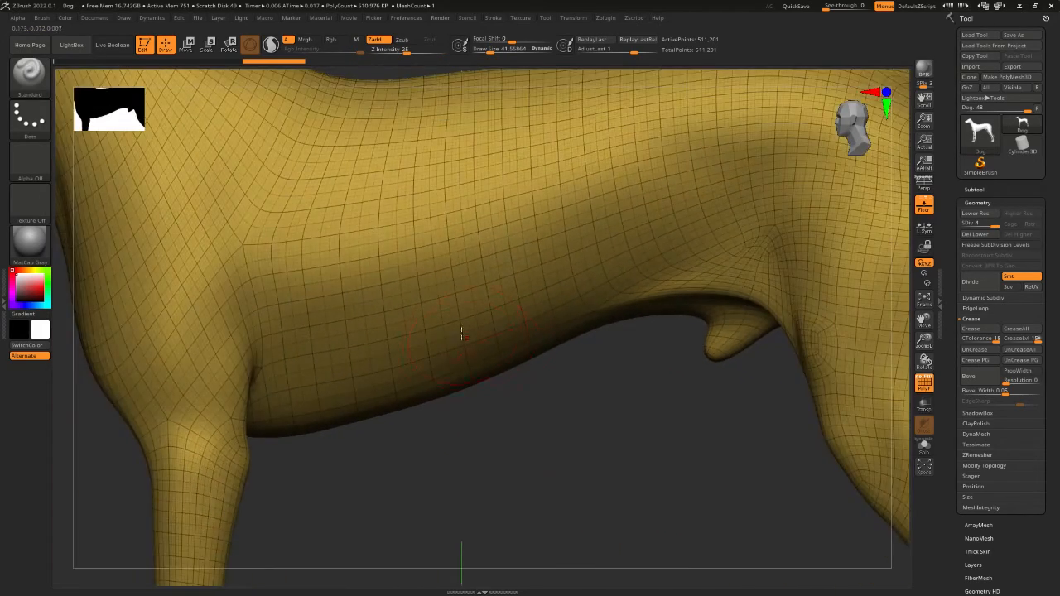
alt+drag(484, 455, 630, 464)
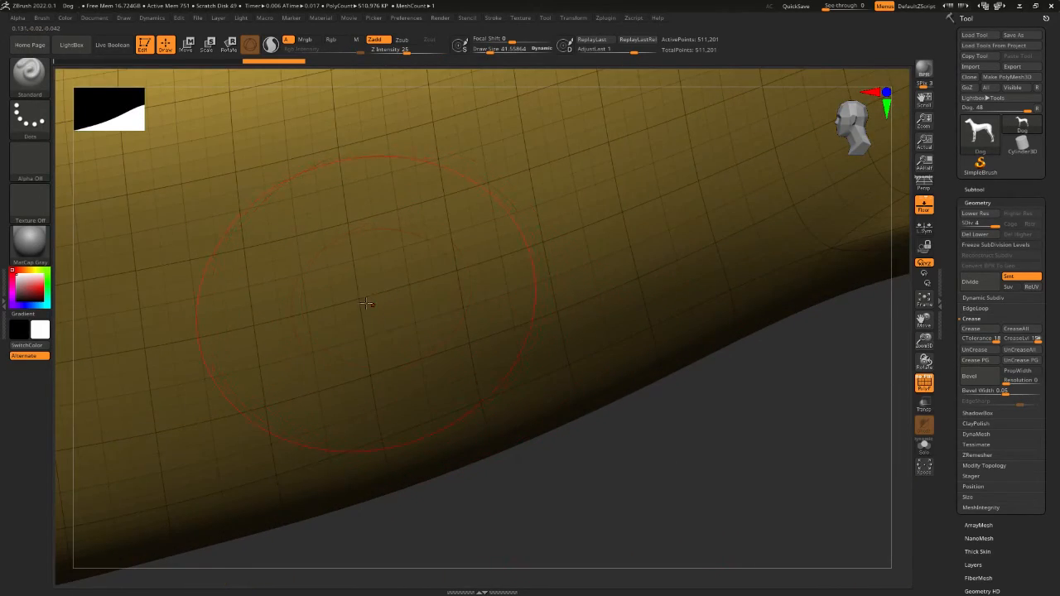
alt+drag(523, 535, 563, 490)
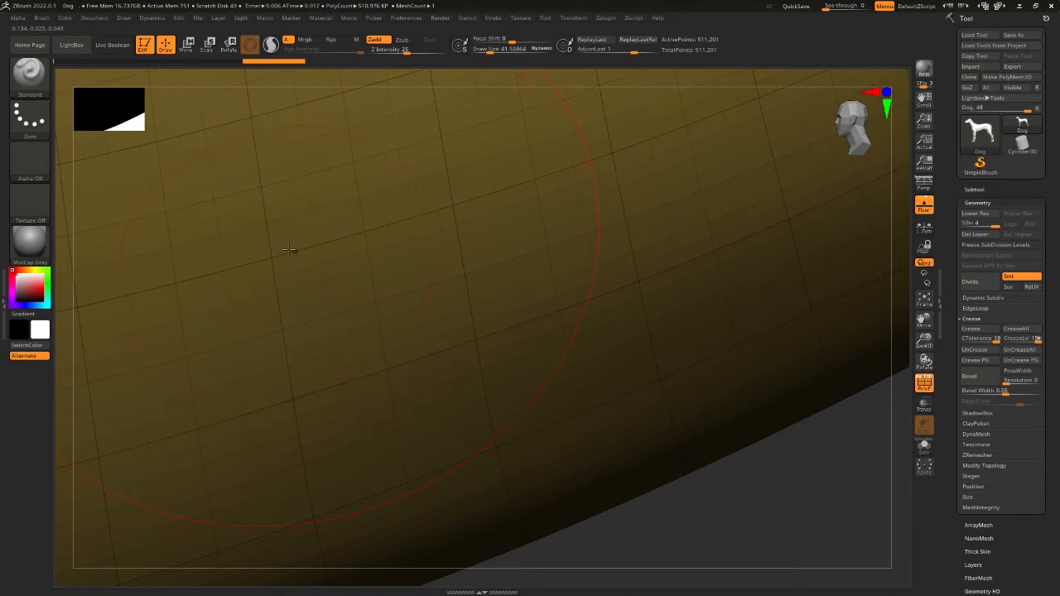
alt+drag(748, 489, 226, 401)
alt+drag(527, 454, 502, 448)
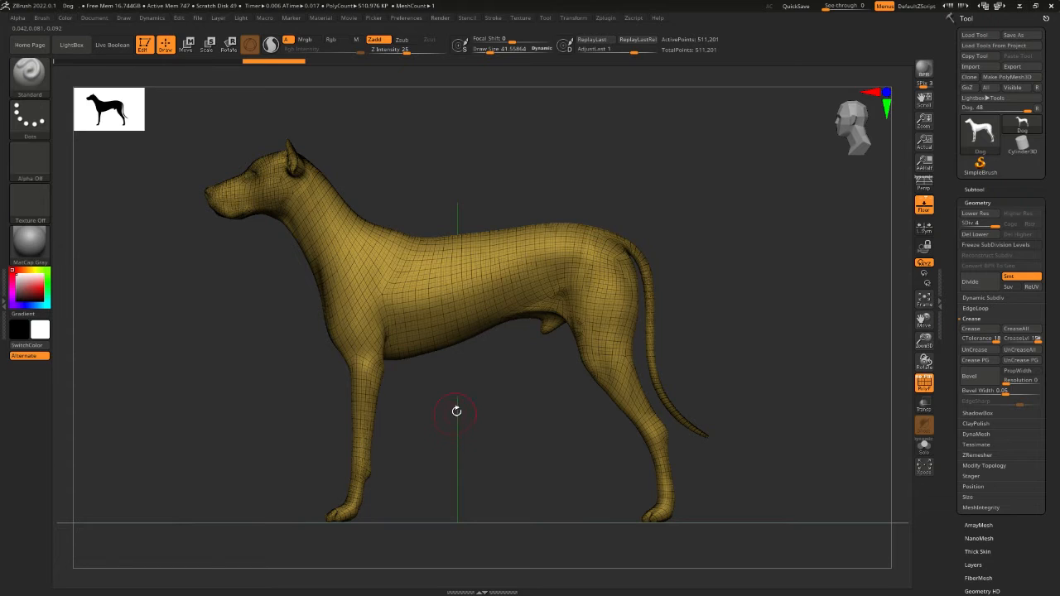
alt+drag(473, 364, 609, 411)
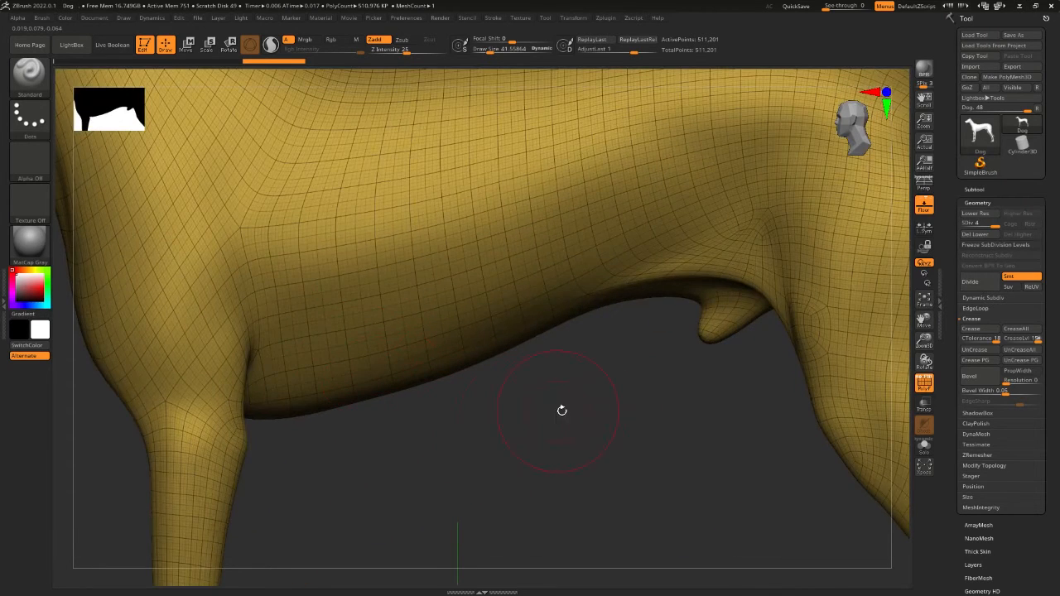
key(f)
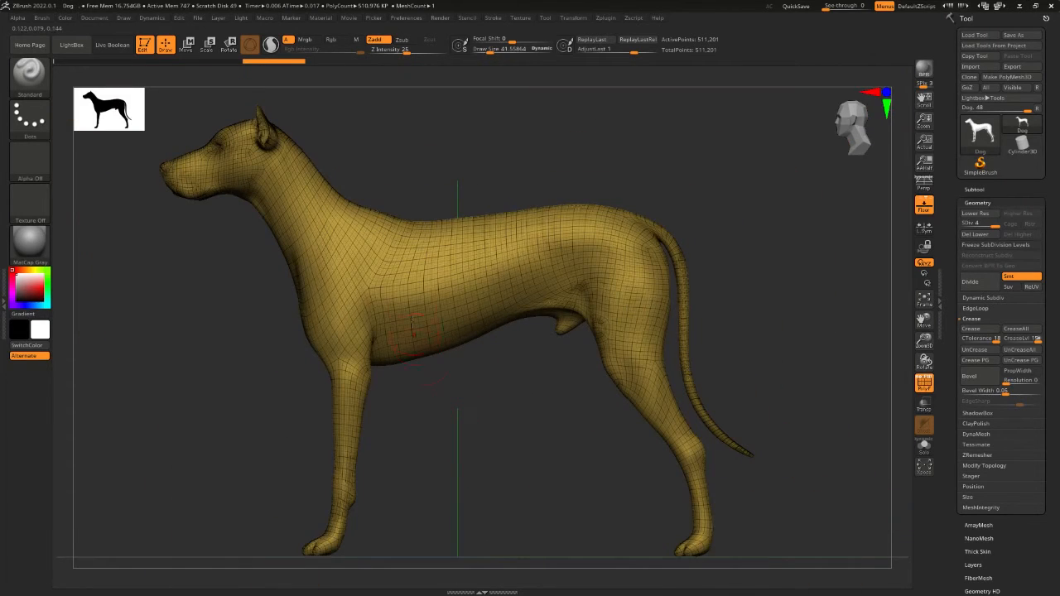
alt+drag(456, 362, 461, 414)
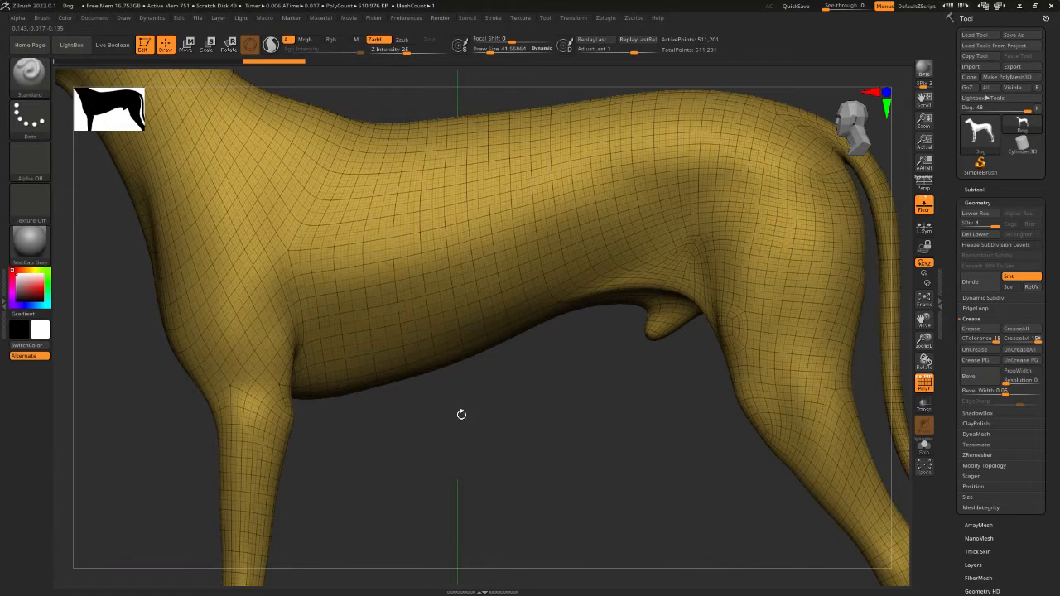
key(f)
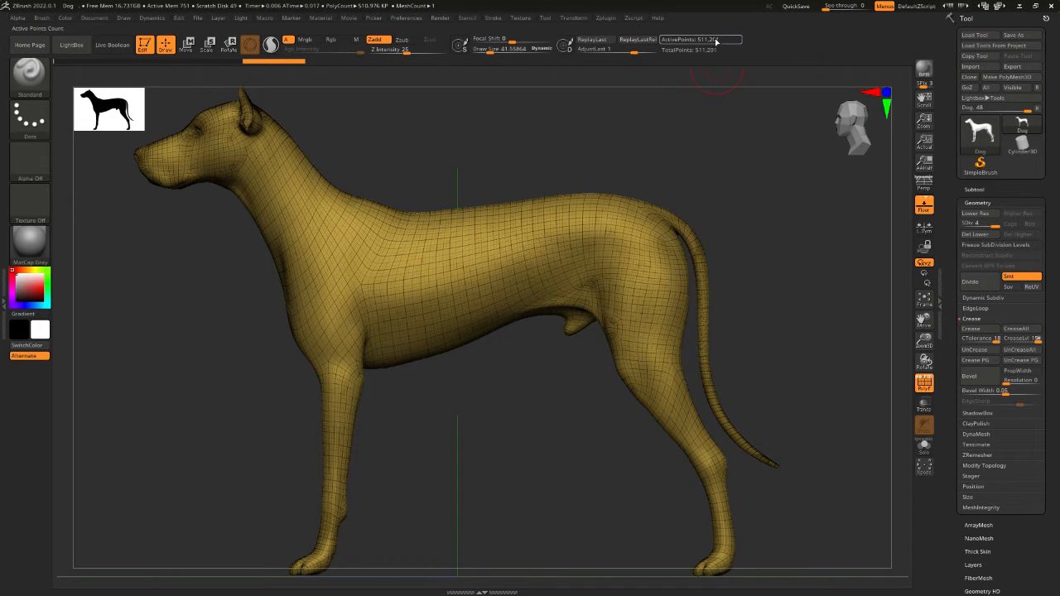
alt+drag(458, 397, 776, 420)
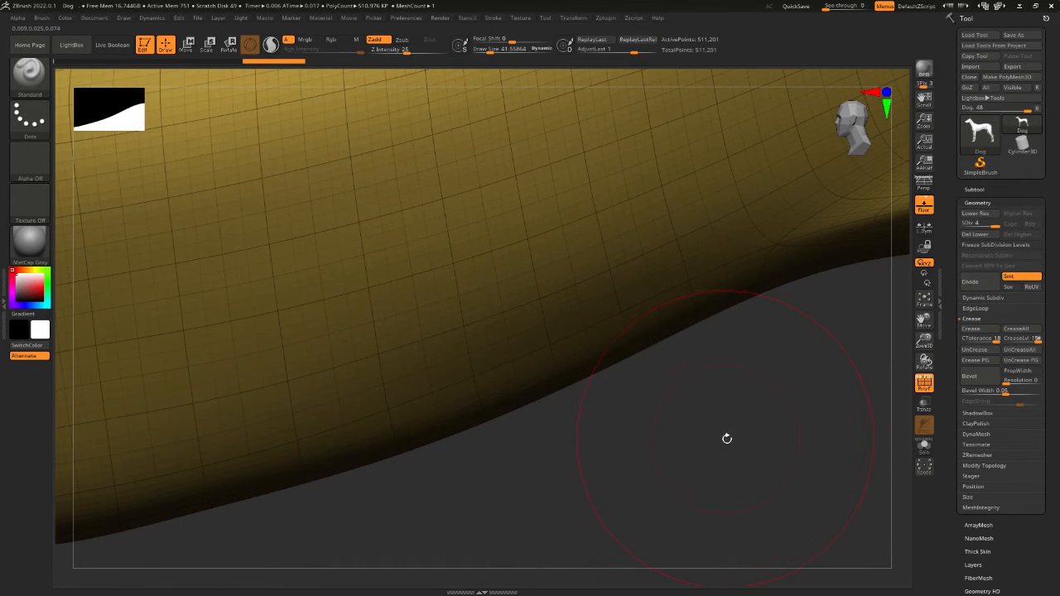
alt+drag(739, 436, 497, 392)
alt+drag(532, 431, 501, 428)
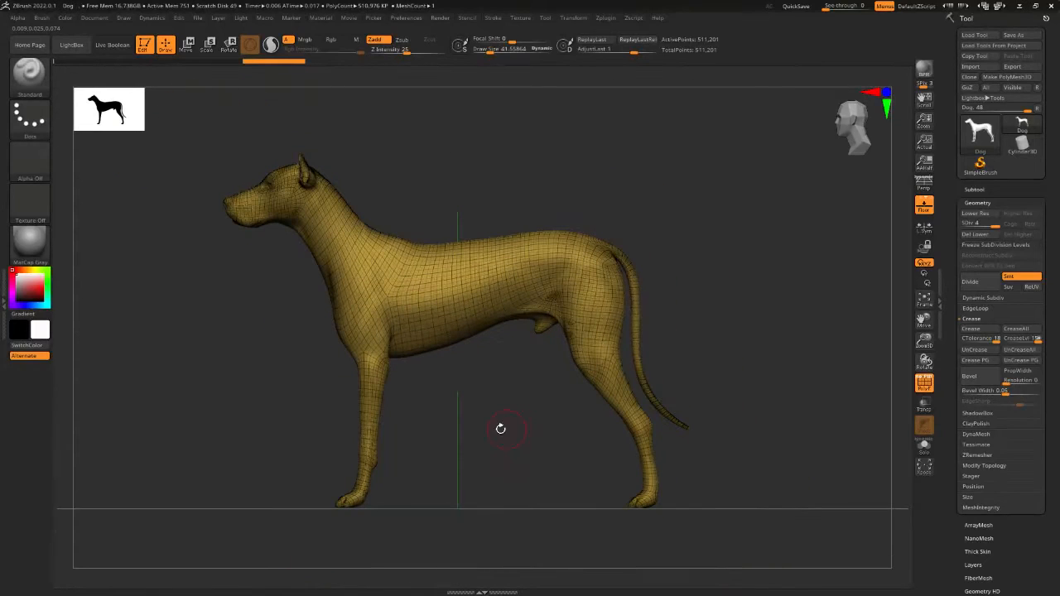
Hide the dog's wireframe, and try a Standard brush stroke from the shoulder to the hindquarters before undoing it.
click(924, 384)
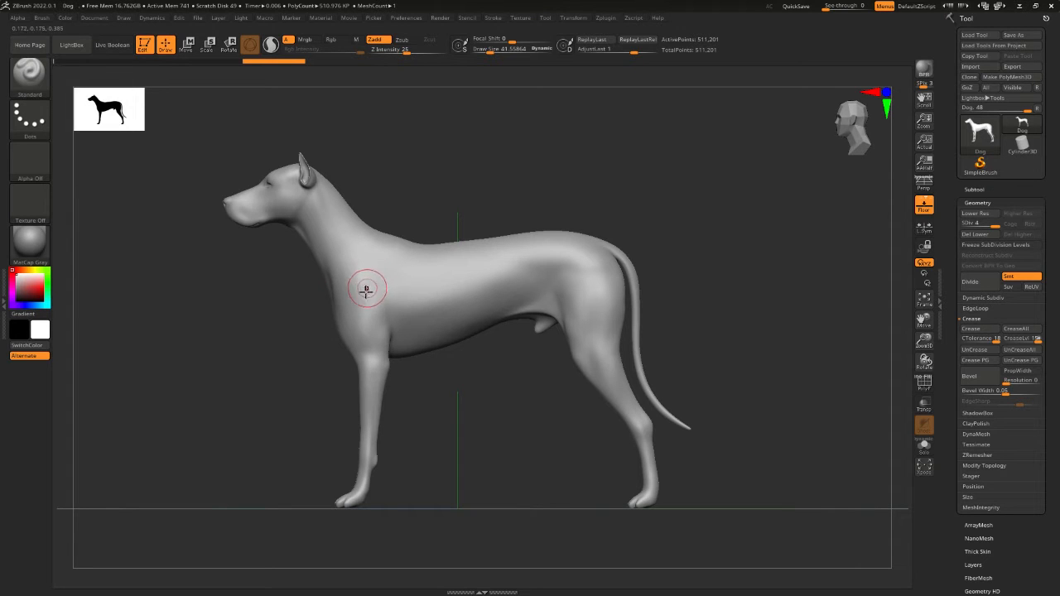
mouse_move(354, 293)
mouse_down()
mouse_move(456, 270)
mouse_move(610, 266)
mouse_up()
key(ctrl+z)
Reduce the brush's Draw Size to about 28, and try a stroke across the dog's body before undoing it.
key(space)
drag(412, 202, 408, 202)
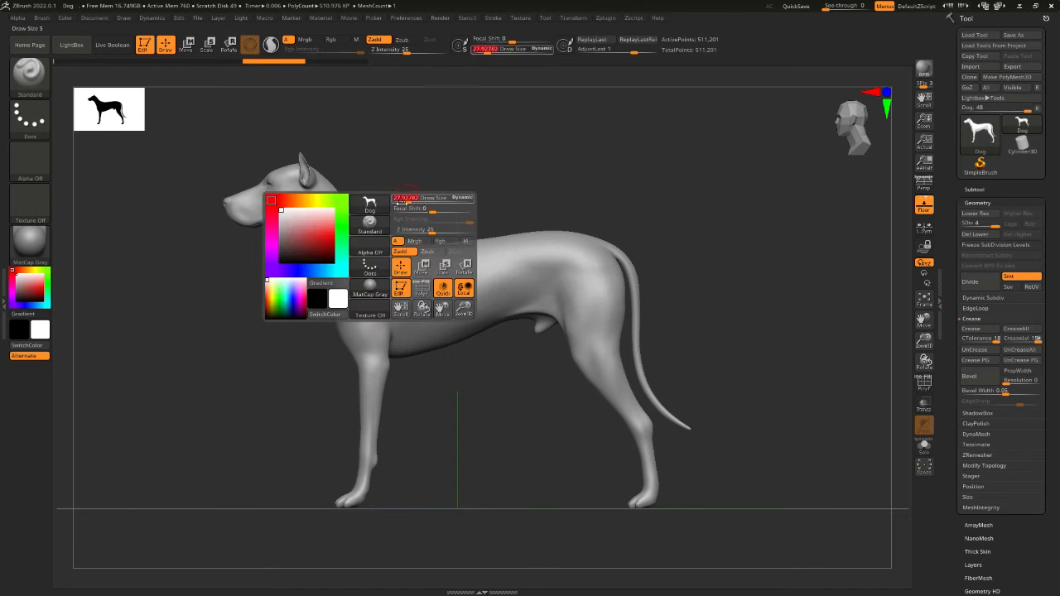
mouse_move(345, 287)
mouse_down()
mouse_move(532, 246)
mouse_move(613, 306)
mouse_move(574, 359)
mouse_up()
key(ctrl+z)
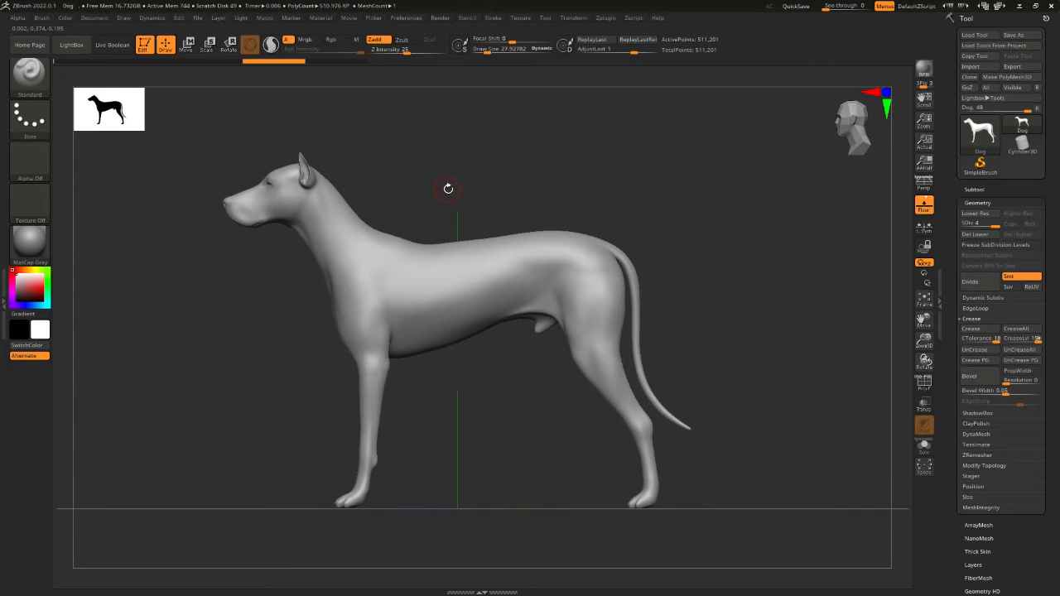
Increase the brush's Draw Size to about 65.
key(space)
drag(451, 184, 458, 183)
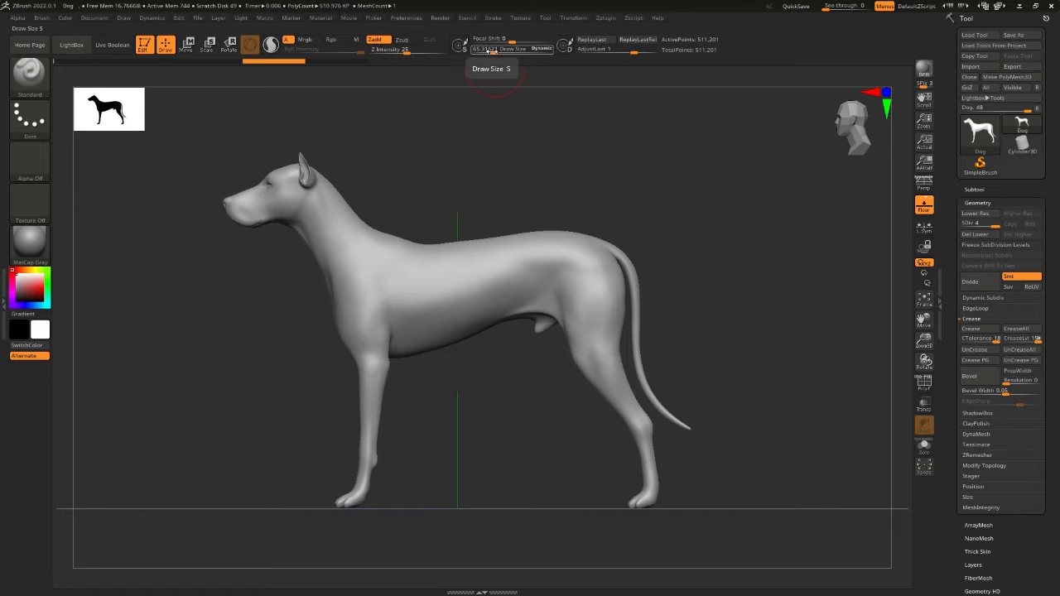
Reduce the brush's Draw Size to about 21, and sculpt a zigzag with a long stroke beneath it along the dog's torso.
drag(491, 51, 491, 53)
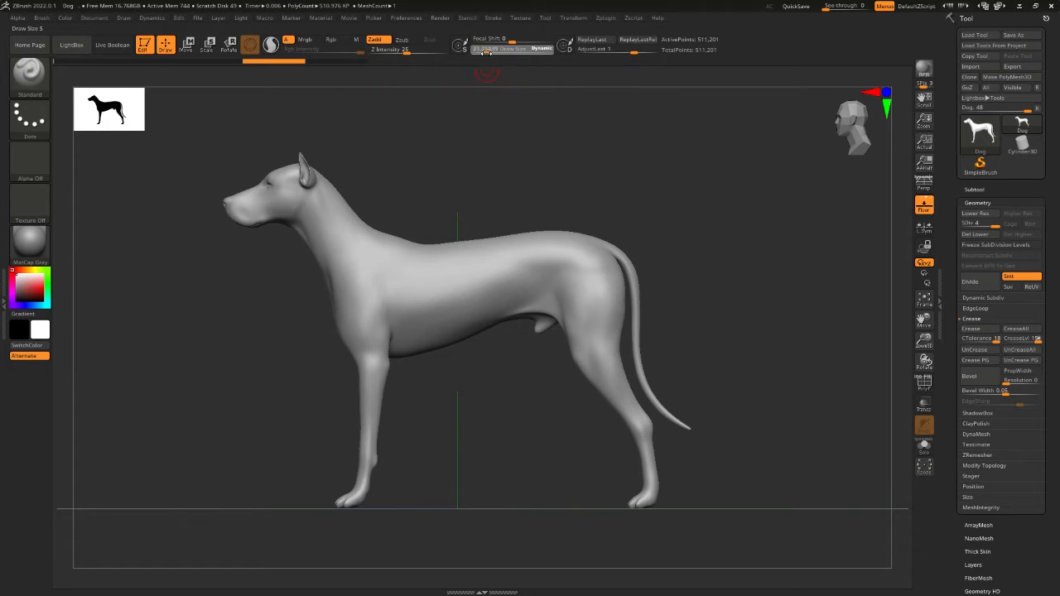
mouse_move(482, 53)
mouse_down()
mouse_move(514, 53)
mouse_move(486, 52)
mouse_up()
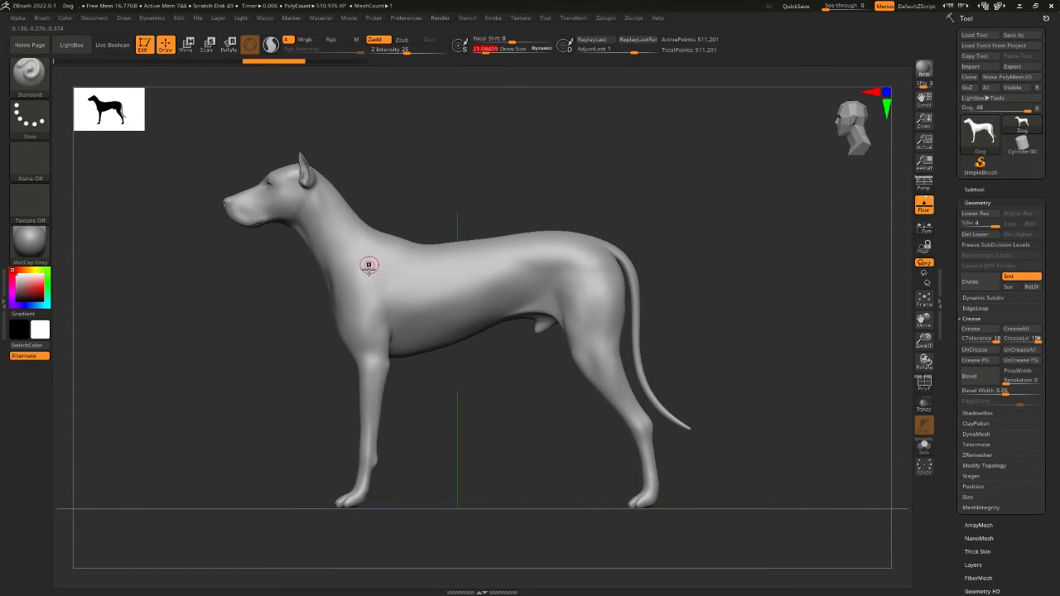
mouse_move(387, 304)
mouse_down()
mouse_move(405, 277)
mouse_move(446, 296)
mouse_move(464, 280)
mouse_move(564, 260)
mouse_up()
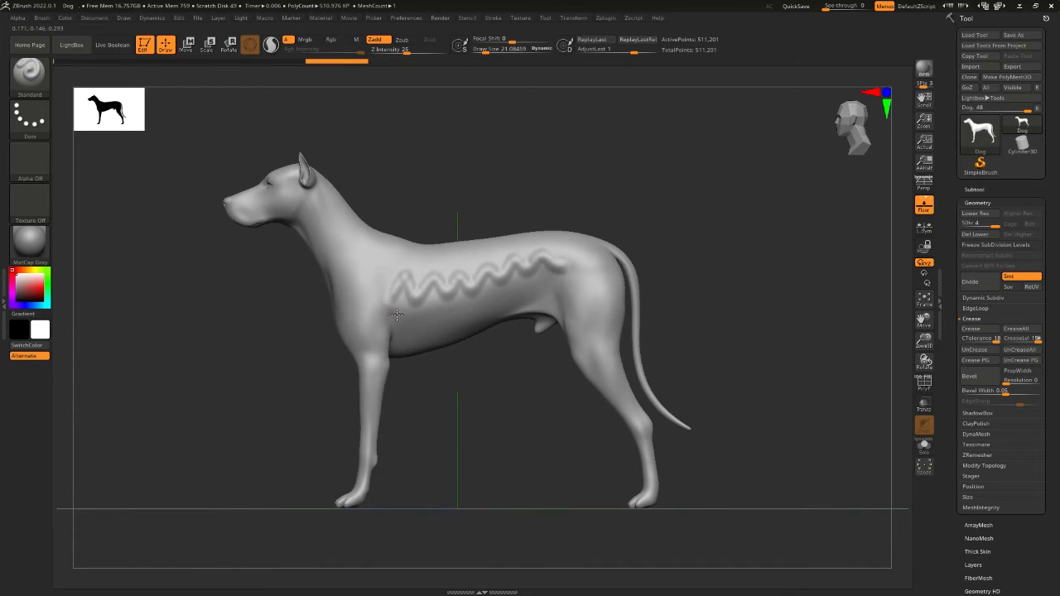
drag(469, 302, 559, 271)
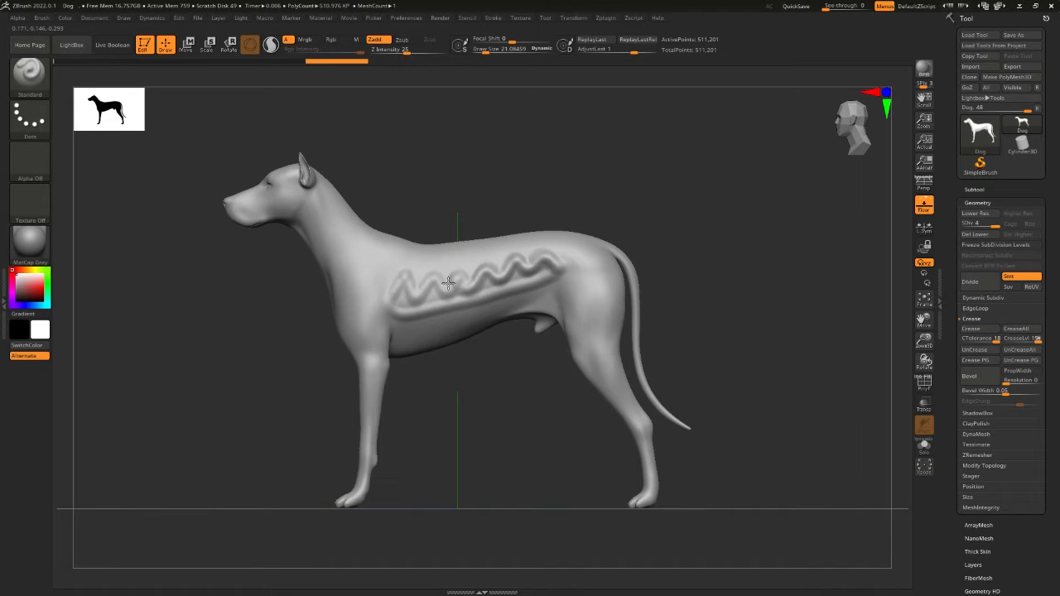
mouse_move(448, 283)
mouse_down()
mouse_move(401, 284)
mouse_move(393, 308)
mouse_up()
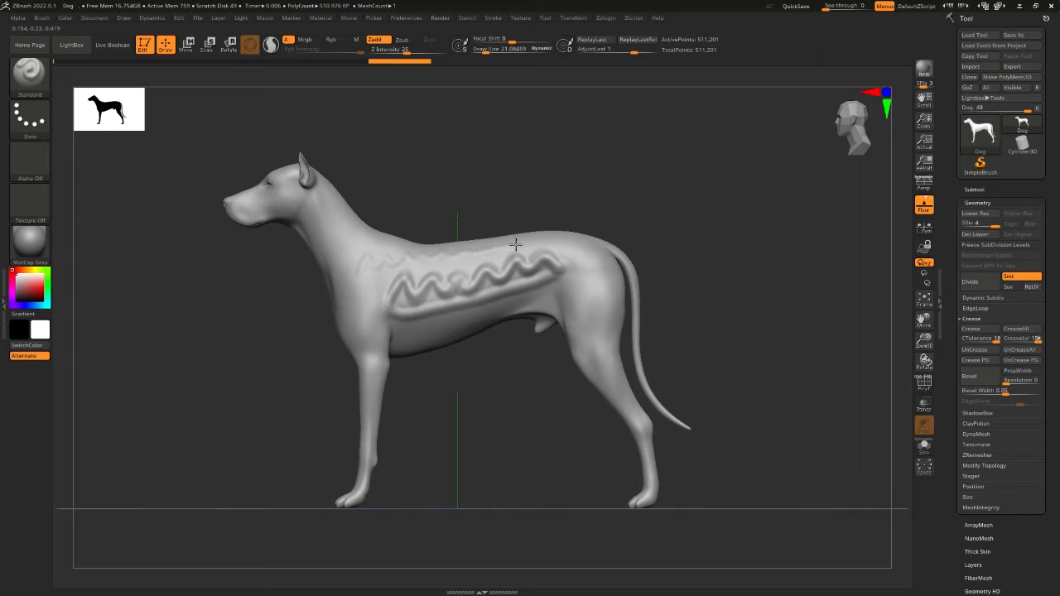
Try outline strokes around the torso zigzag, from the shoulder to the hindquarters, and undo them.
mouse_move(578, 293)
mouse_down()
mouse_move(452, 319)
mouse_move(377, 322)
mouse_move(358, 304)
mouse_up()
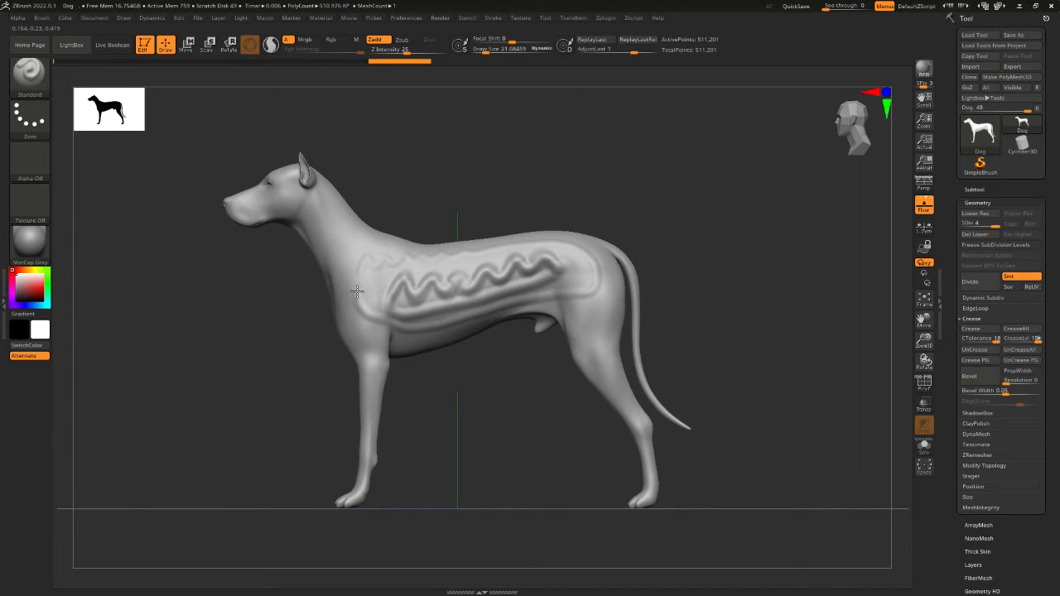
key(ctrl+z)
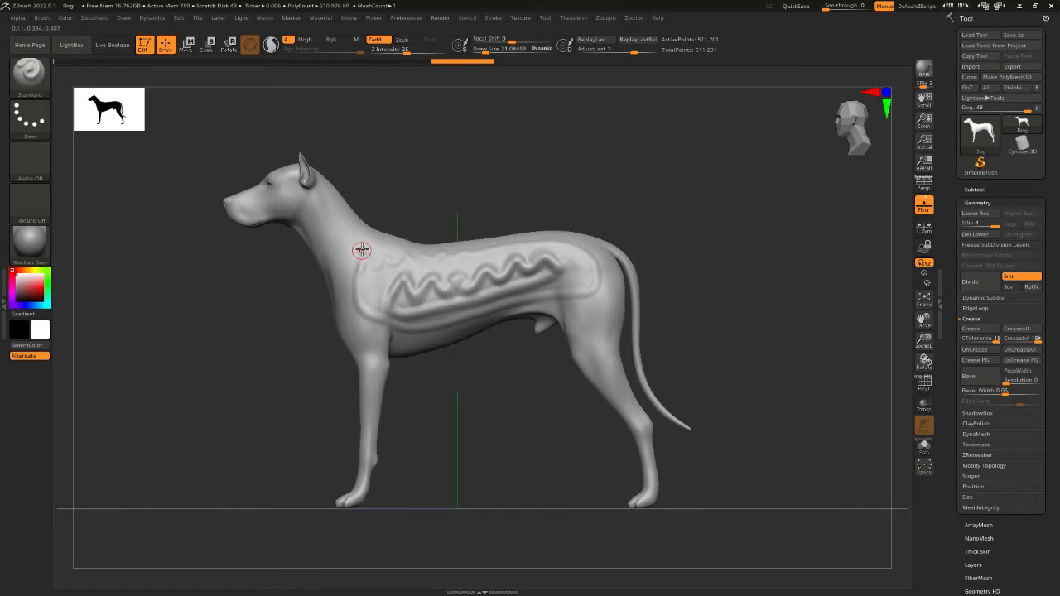
key(ctrl+z)
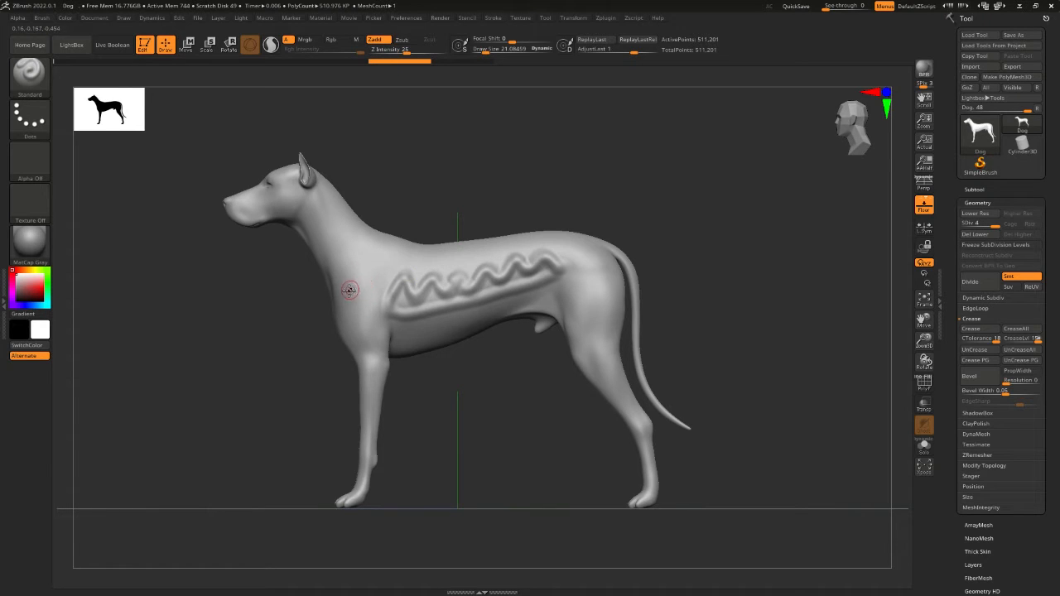
mouse_move(351, 289)
mouse_down()
mouse_move(361, 264)
mouse_move(506, 242)
mouse_move(598, 291)
mouse_move(539, 310)
mouse_move(369, 330)
mouse_move(352, 308)
mouse_move(352, 277)
mouse_move(406, 249)
mouse_up()
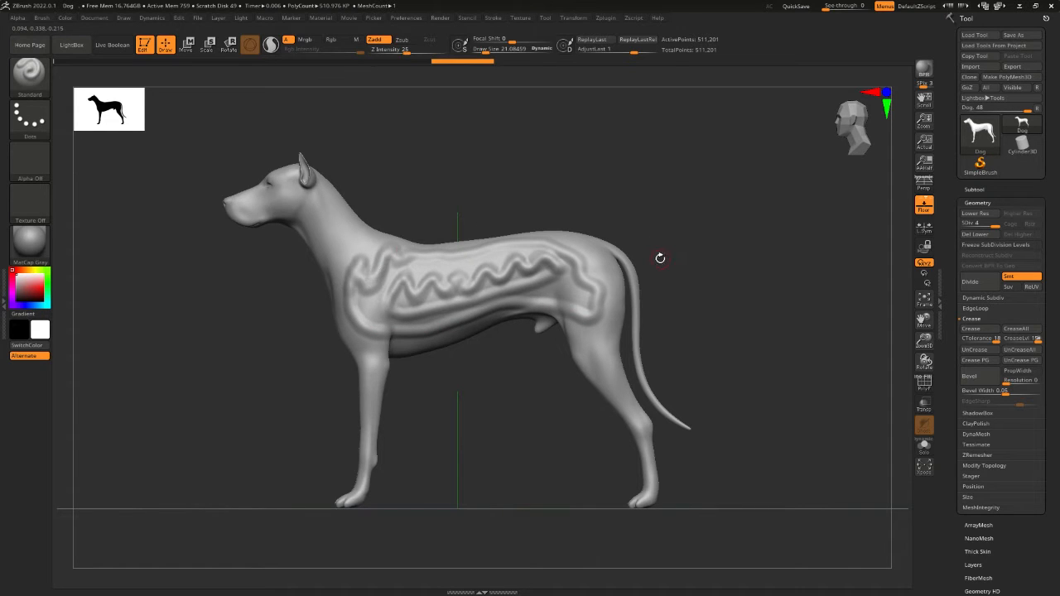
key(ctrl+z)
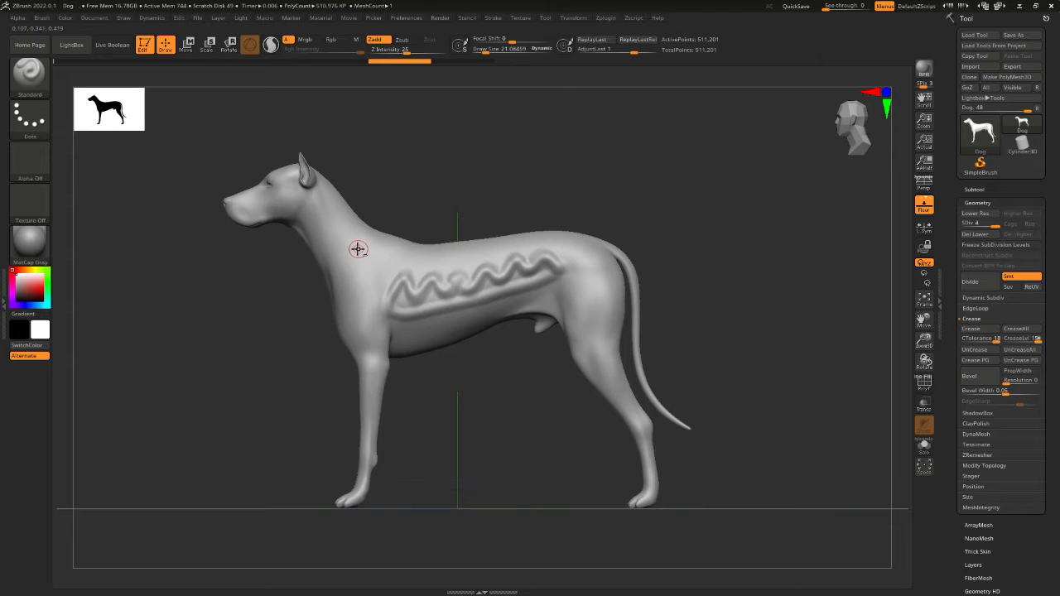
Sculpt a wavy line along the dog's back and a contour around the shoulder and belly, framing the zigzag.
mouse_move(353, 243)
mouse_down()
mouse_move(346, 265)
mouse_move(367, 252)
mouse_move(554, 247)
mouse_move(592, 272)
mouse_move(528, 298)
mouse_move(385, 328)
mouse_move(335, 274)
mouse_move(341, 250)
mouse_move(377, 269)
mouse_up()
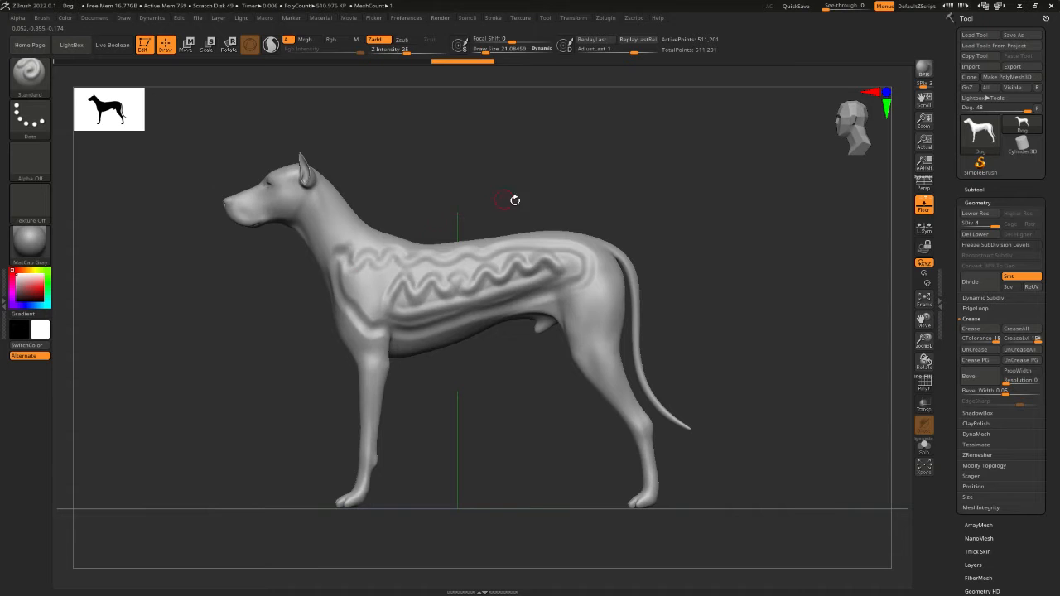
mouse_move(702, 241)
mouse_down()
mouse_move(678, 250)
mouse_move(705, 251)
mouse_up()
alt+drag(471, 379, 510, 392)
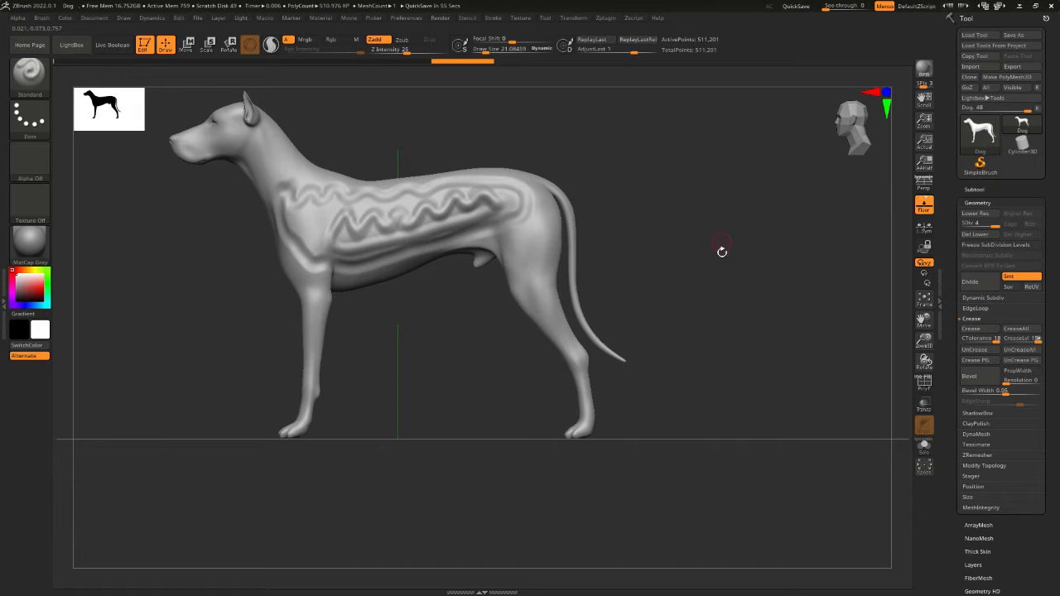
alt+drag(722, 252, 719, 339)
mouse_move(710, 298)
shift+mouse_down()
mouse_move(698, 408)
mouse_move(708, 283)
shift+mouse_up()
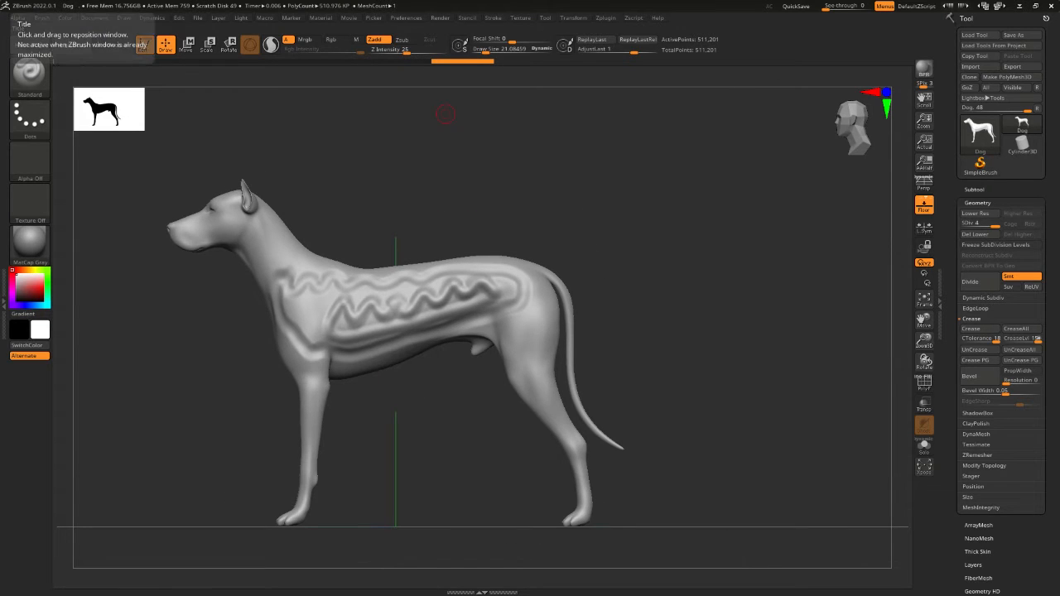
Switch to Discord and check the screens that the voice channel's participants are sharing.
drag(0, 41, 932, 118)
click(979, 114)
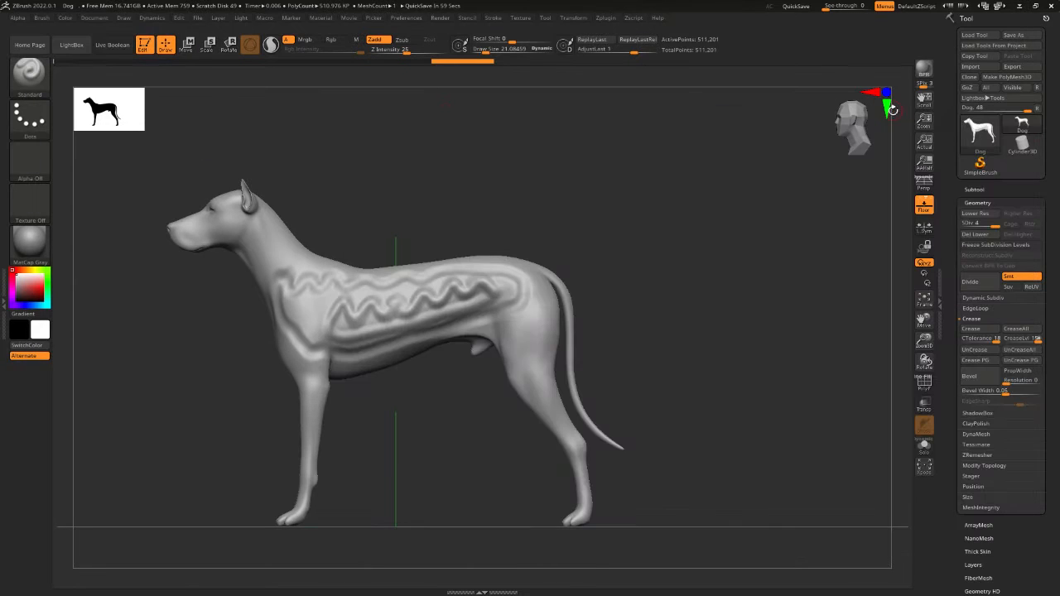
key(alt+Tab)
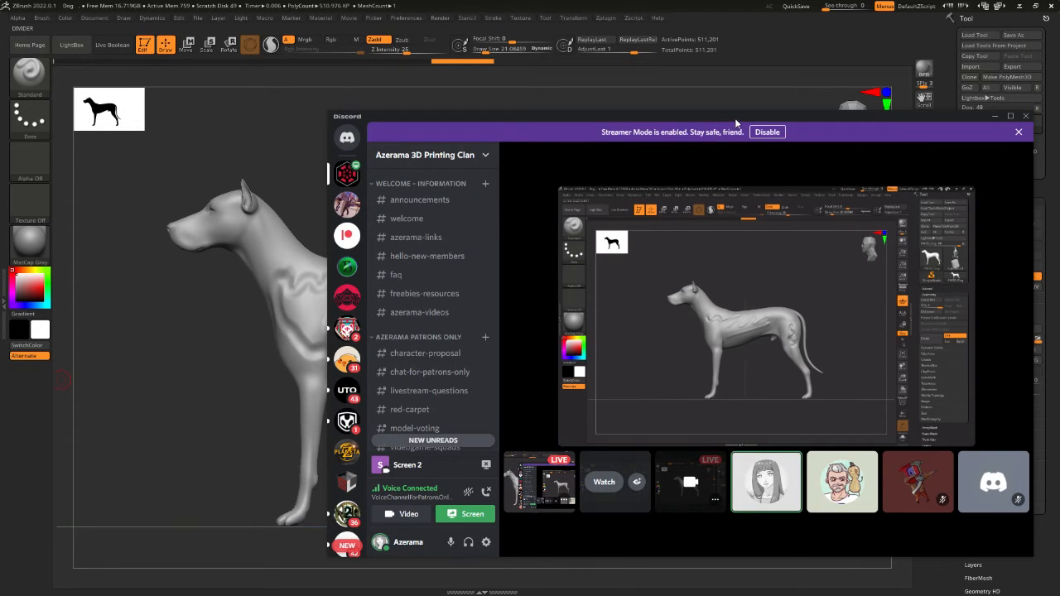
double_click(735, 120)
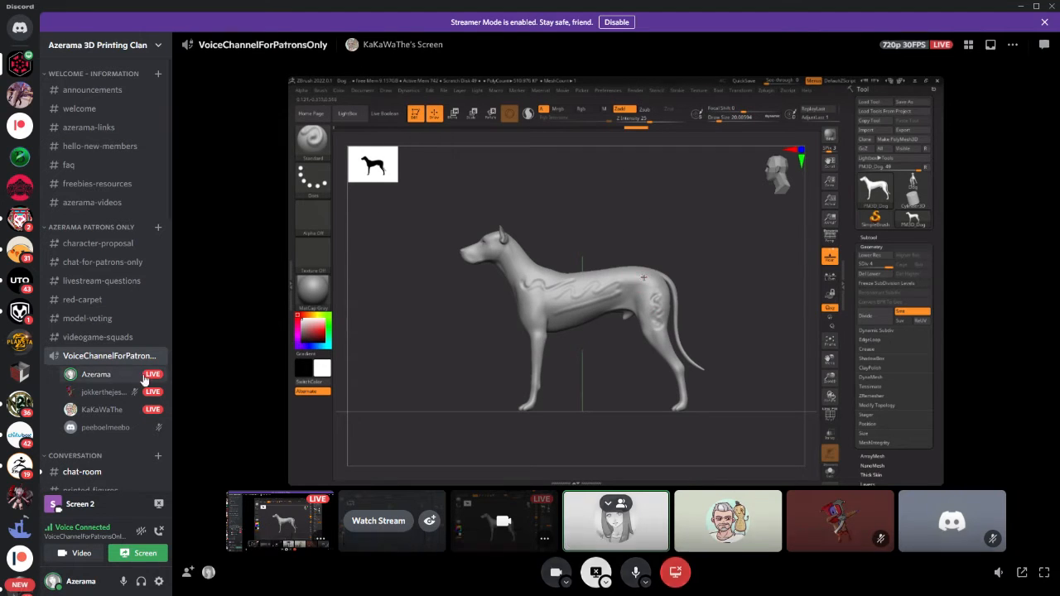
click(108, 392)
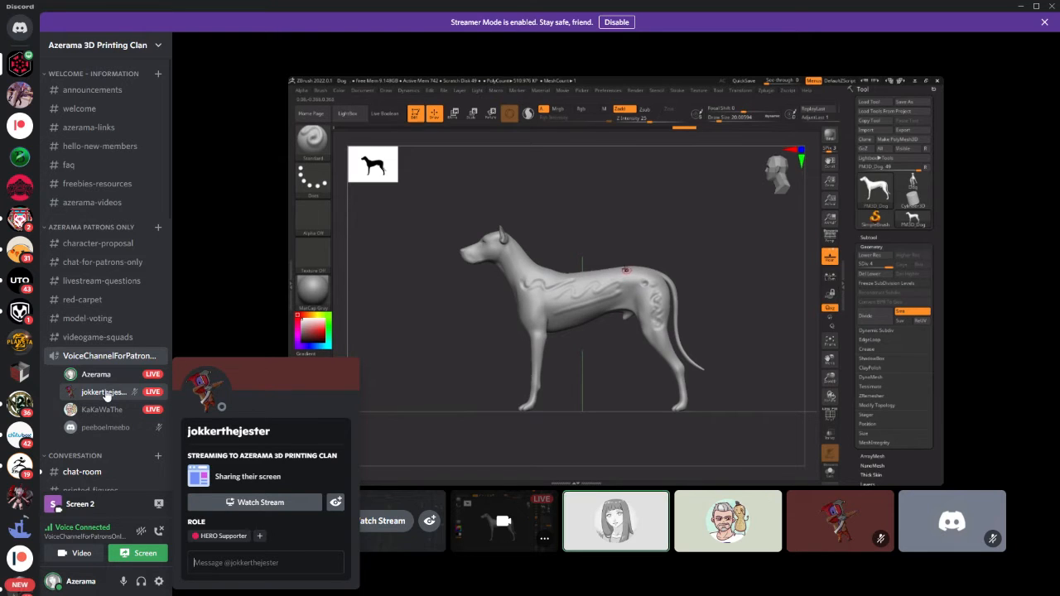
click(545, 6)
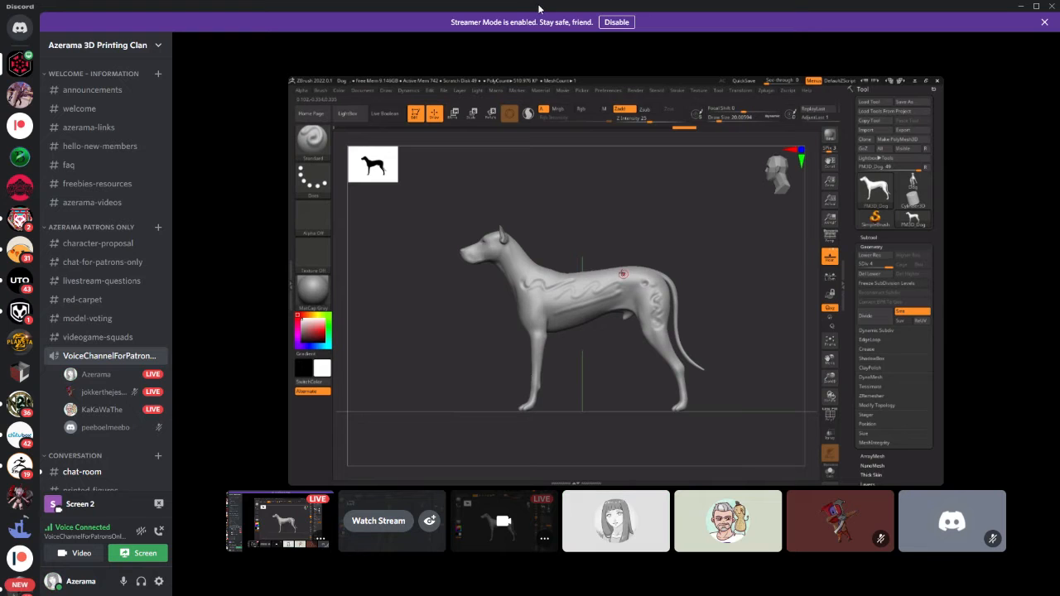
mouse_move(108, 392)
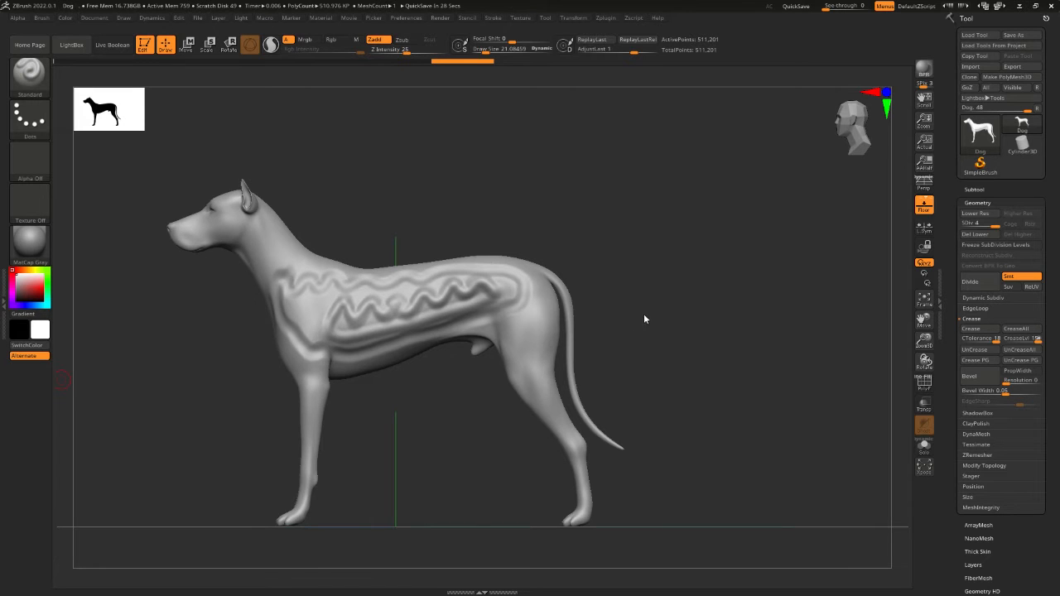
Return to ZBrush and select the ClayBuildup brush from the brushes starting with C.
drag(672, 368, 757, 300)
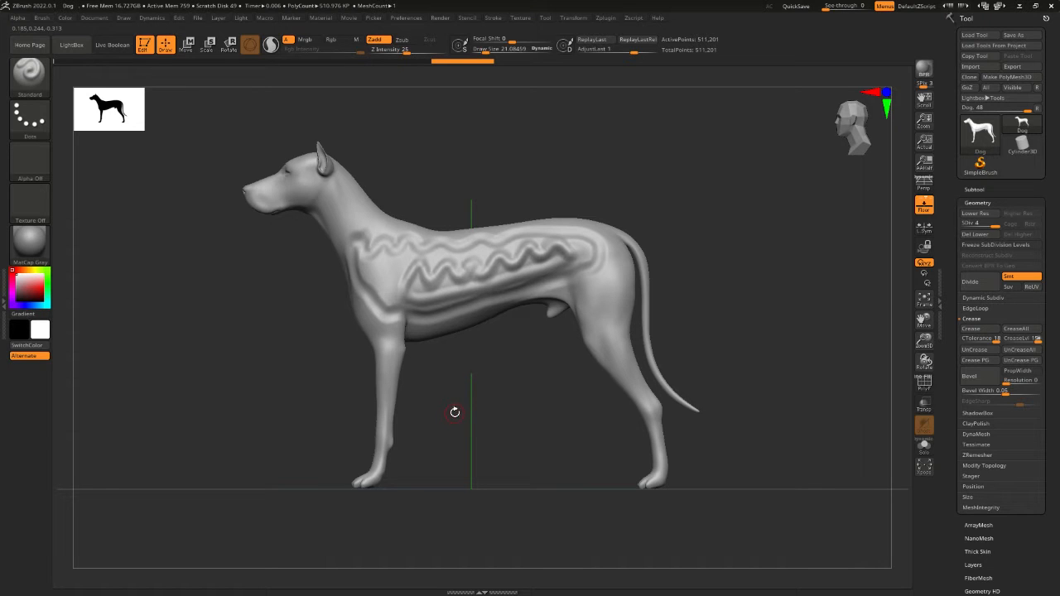
key(b)
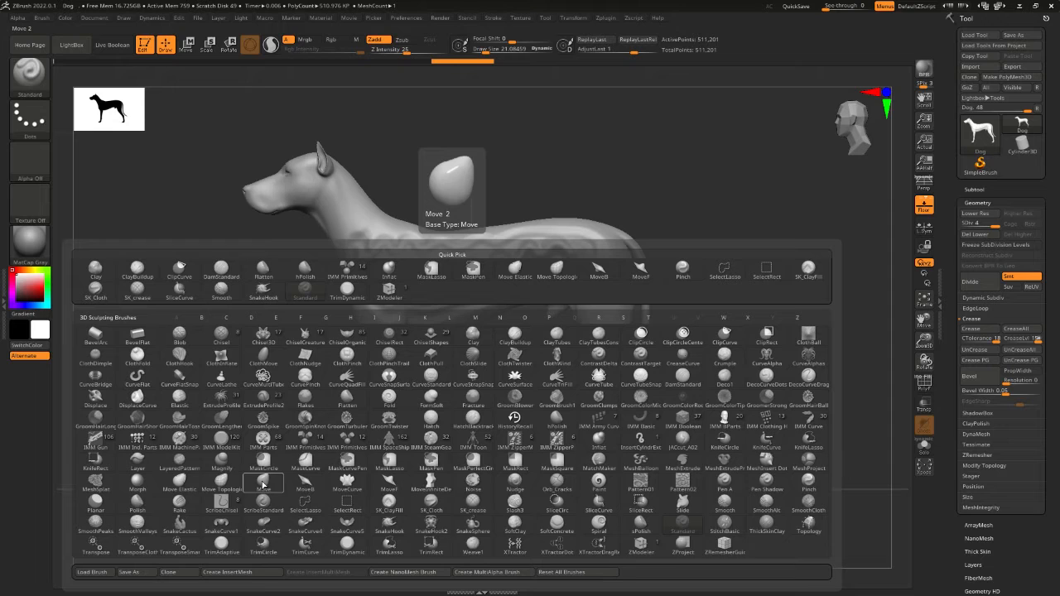
key(c)
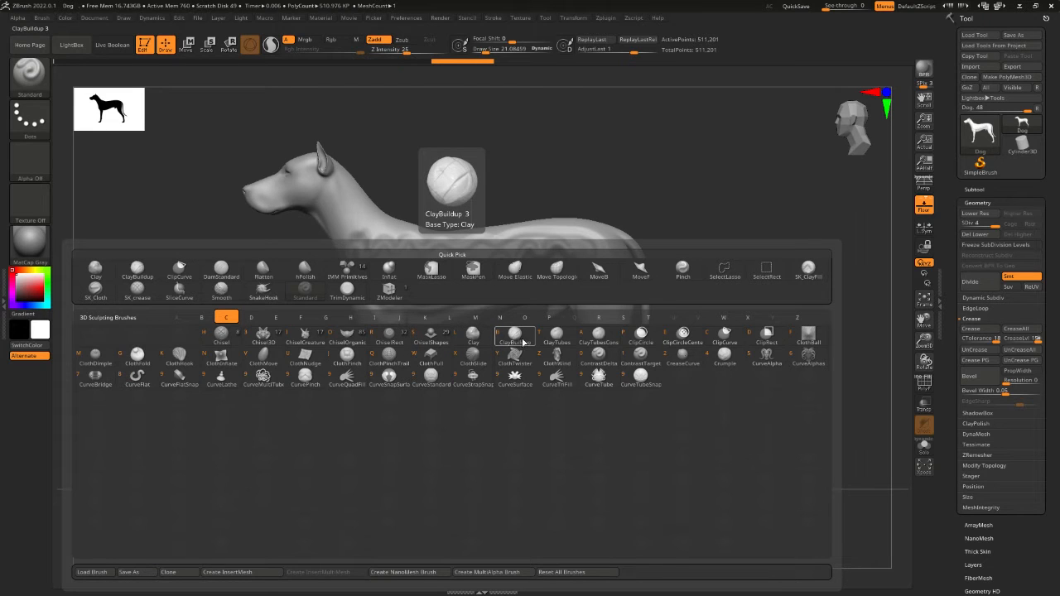
click(519, 339)
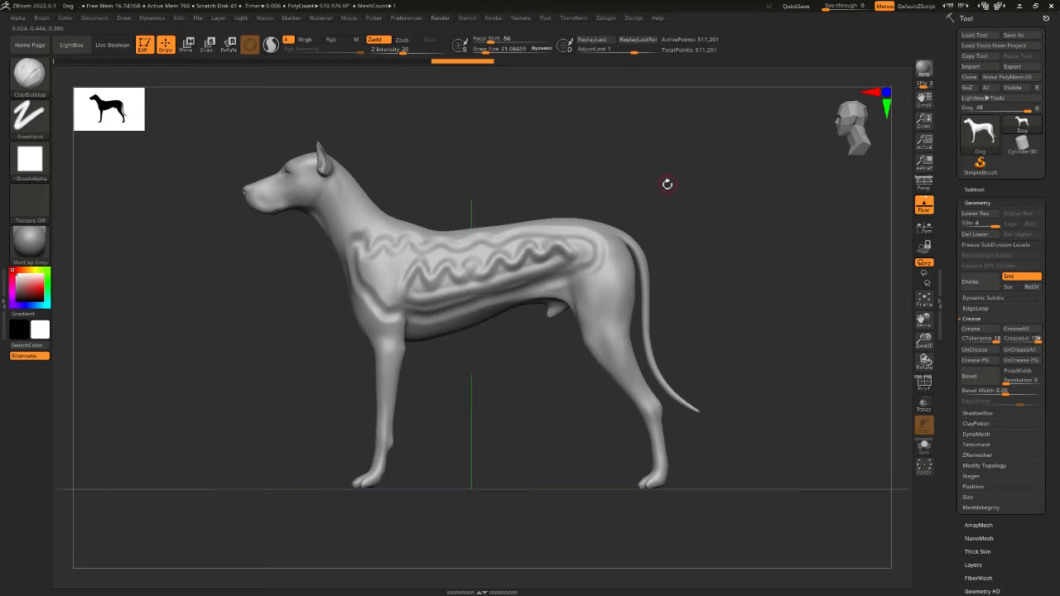
Bring the dog's unsculpted side to the front, and set the ClayBuildup brush's Draw Size to about 39.
drag(751, 210, 618, 209)
alt+drag(531, 296, 702, 316)
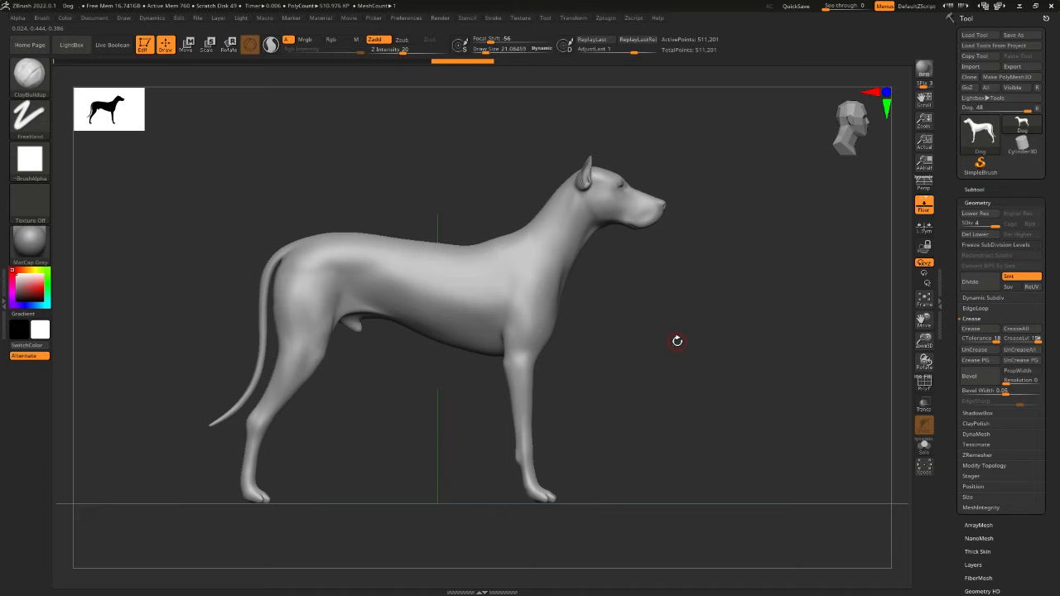
alt+drag(675, 340, 724, 329)
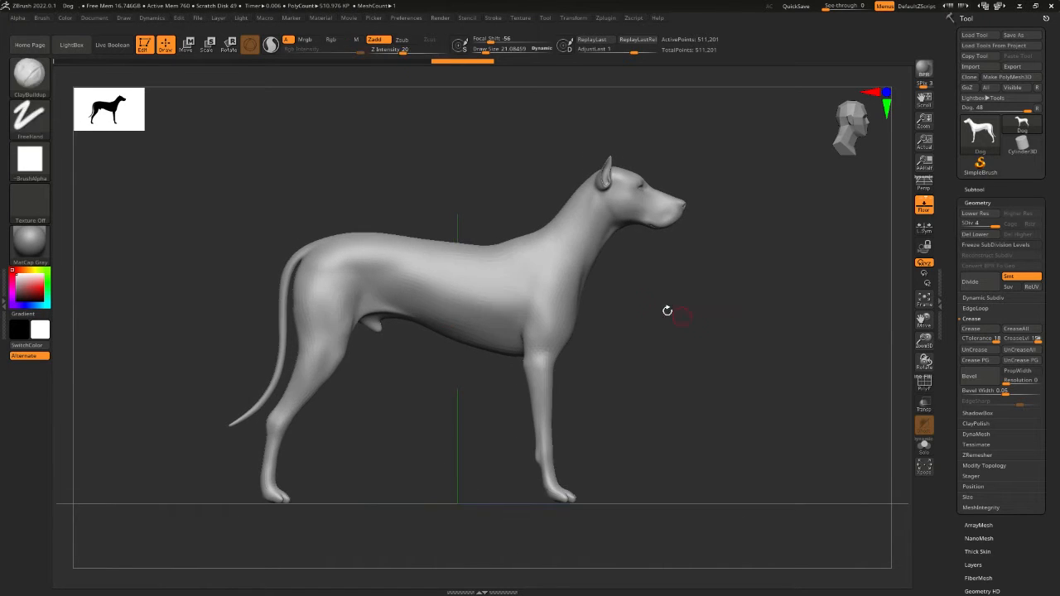
key(space)
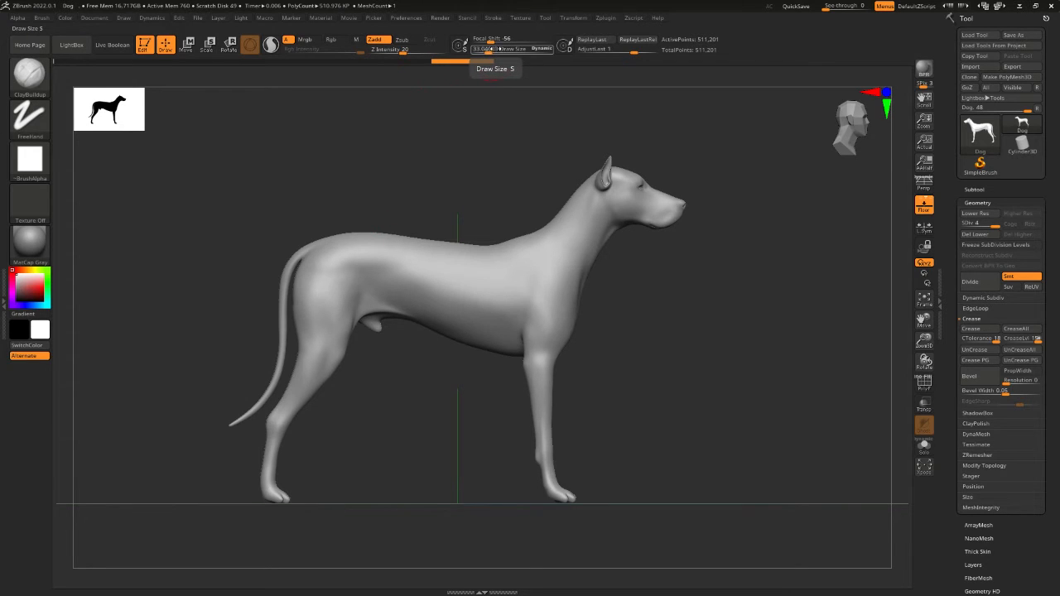
drag(492, 49, 491, 52)
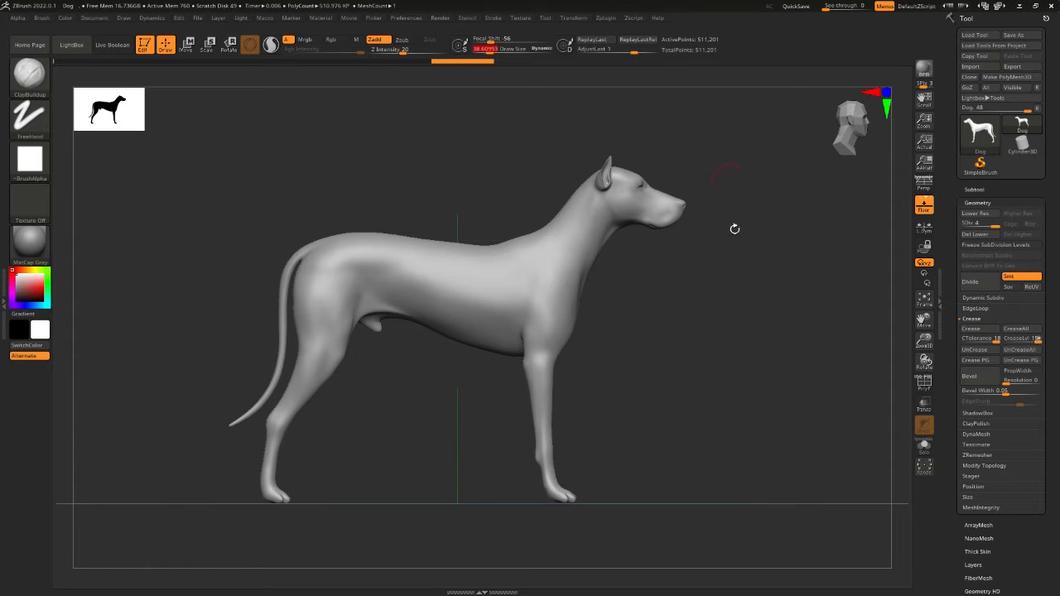
Bring up the Draw Size control at the cursor and set the brush size to about 45.
key(s)
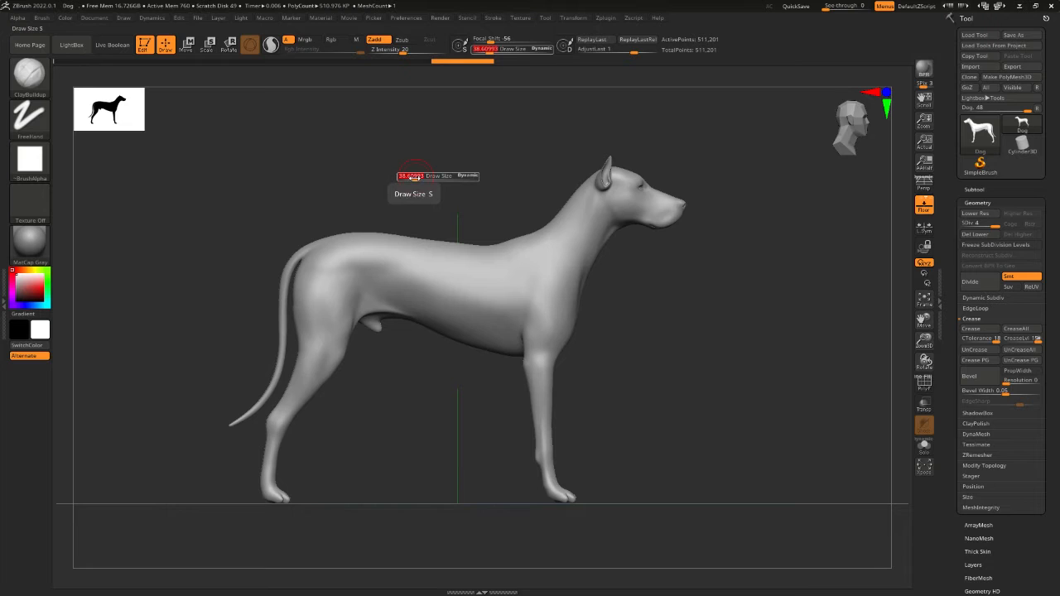
mouse_move(416, 178)
mouse_down()
mouse_move(438, 179)
mouse_move(415, 180)
mouse_up()
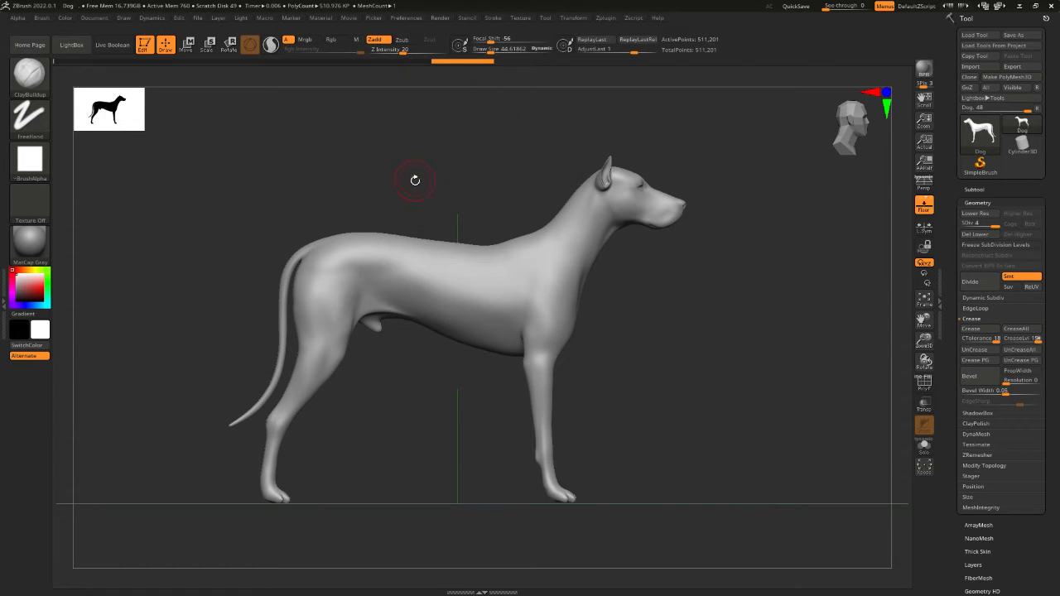
key(s)
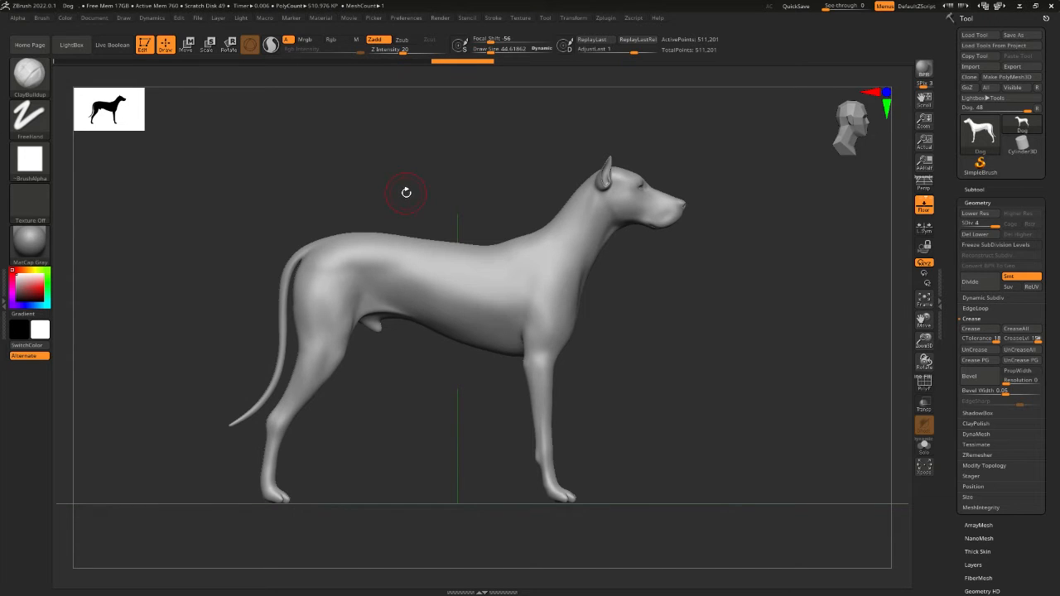
key(space)
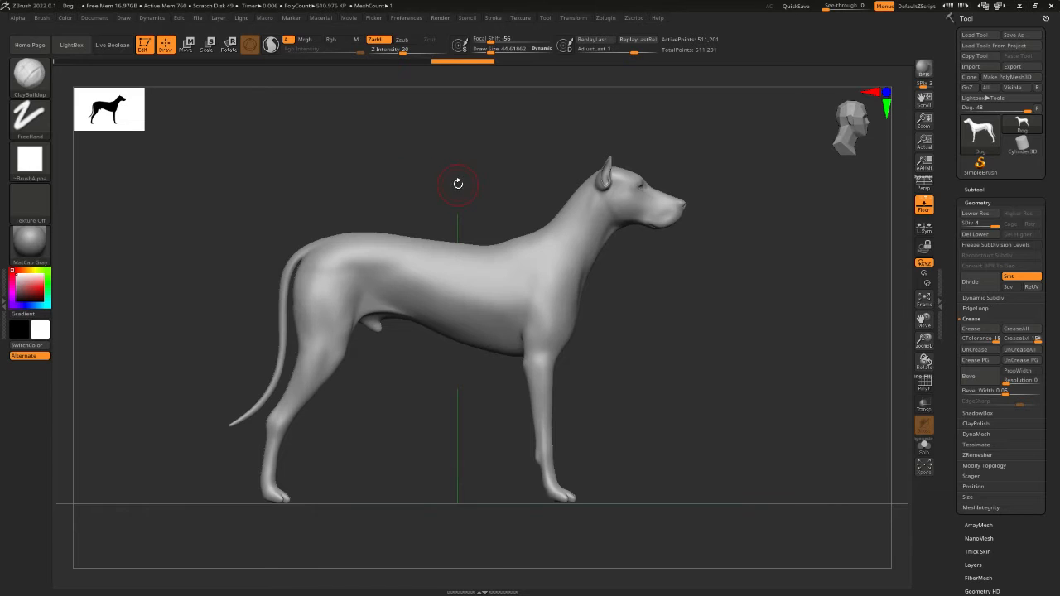
key(space)
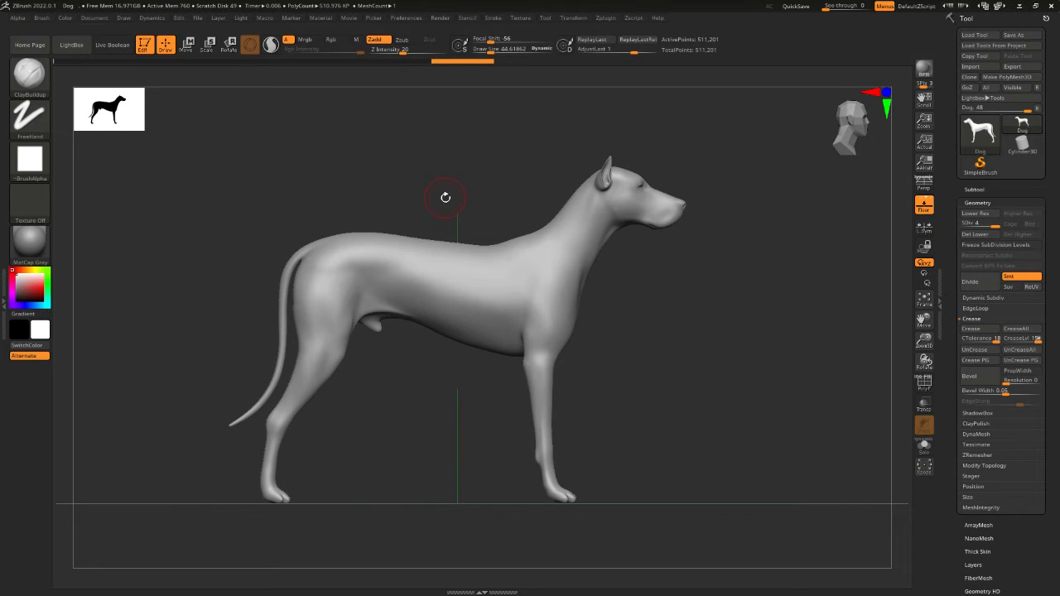
Increase the brush's Draw Size to about 58, and open the quick brush settings palette over the canvas.
key(s)
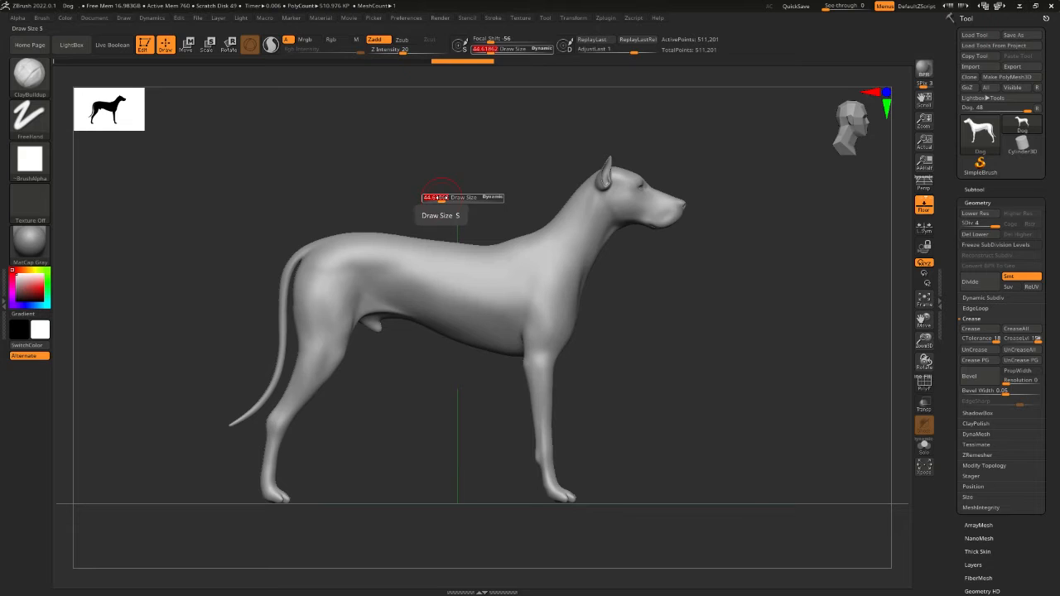
drag(441, 198, 447, 198)
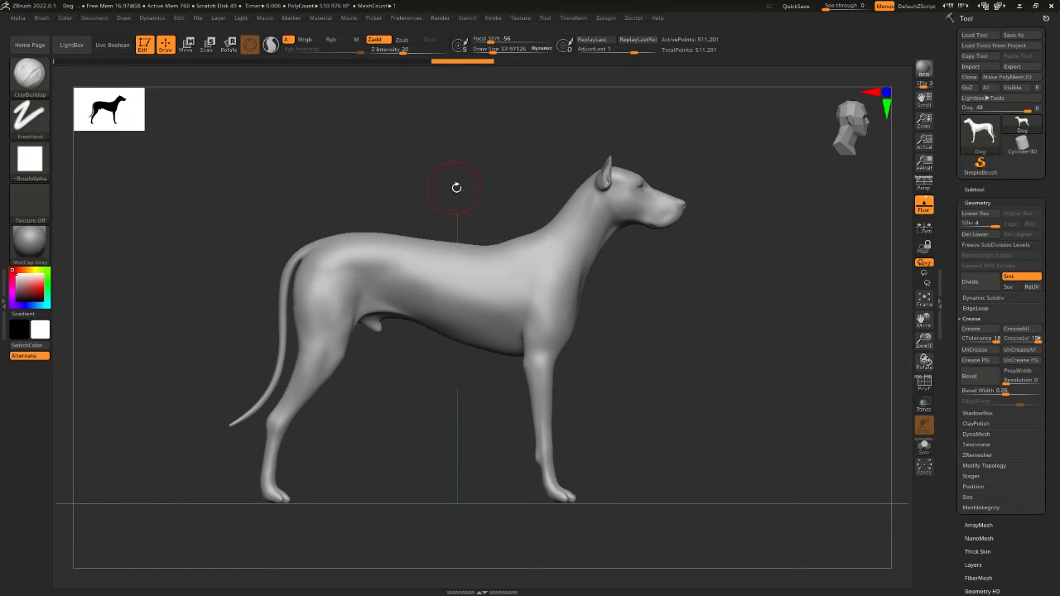
key(space)
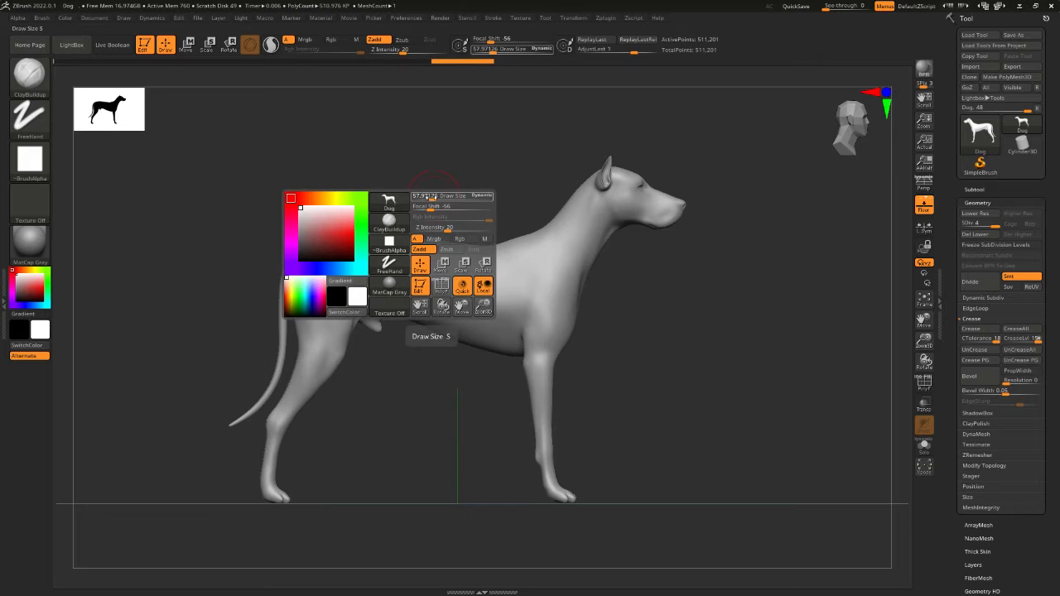
Set the brush's Draw Size to about 33 and build up clay strokes on the dog's upper hind thigh.
drag(433, 195, 426, 196)
click(428, 197)
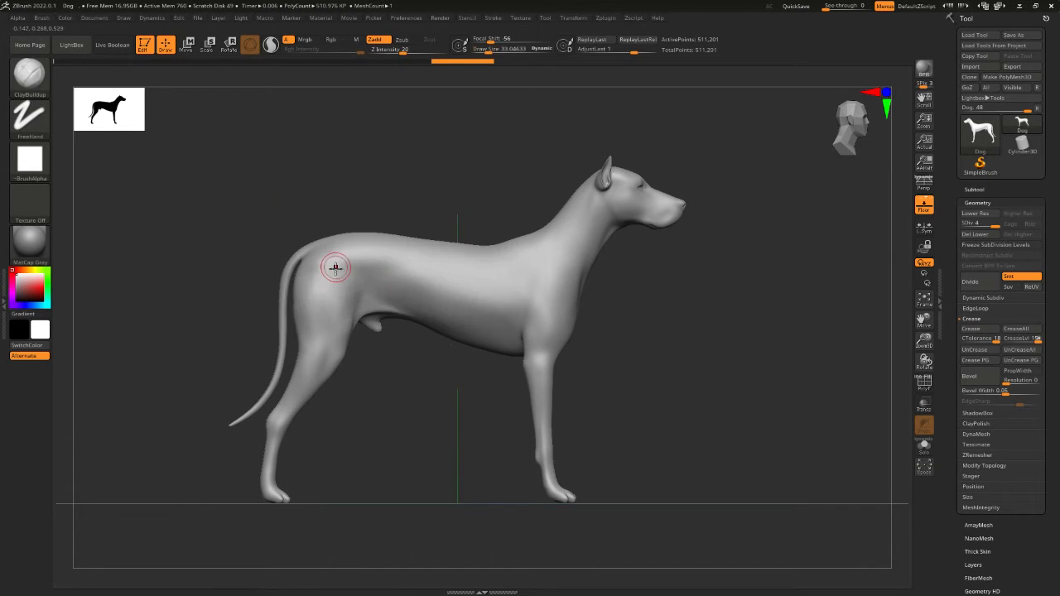
mouse_move(324, 287)
mouse_down()
mouse_move(348, 266)
mouse_move(366, 287)
mouse_move(349, 293)
mouse_up()
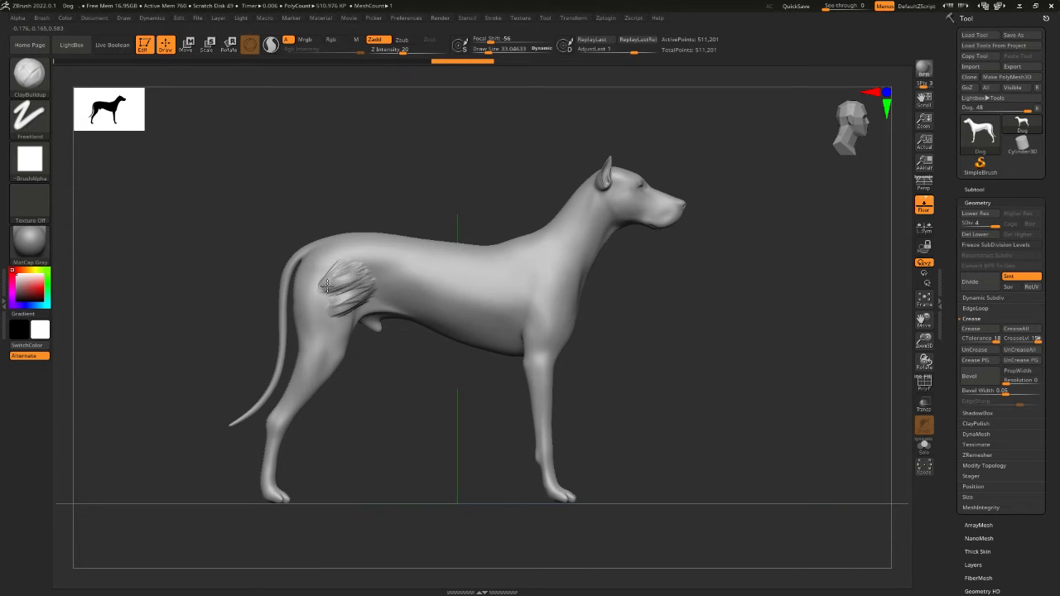
mouse_move(389, 199)
mouse_down()
mouse_move(409, 204)
mouse_move(387, 206)
mouse_move(379, 222)
mouse_up()
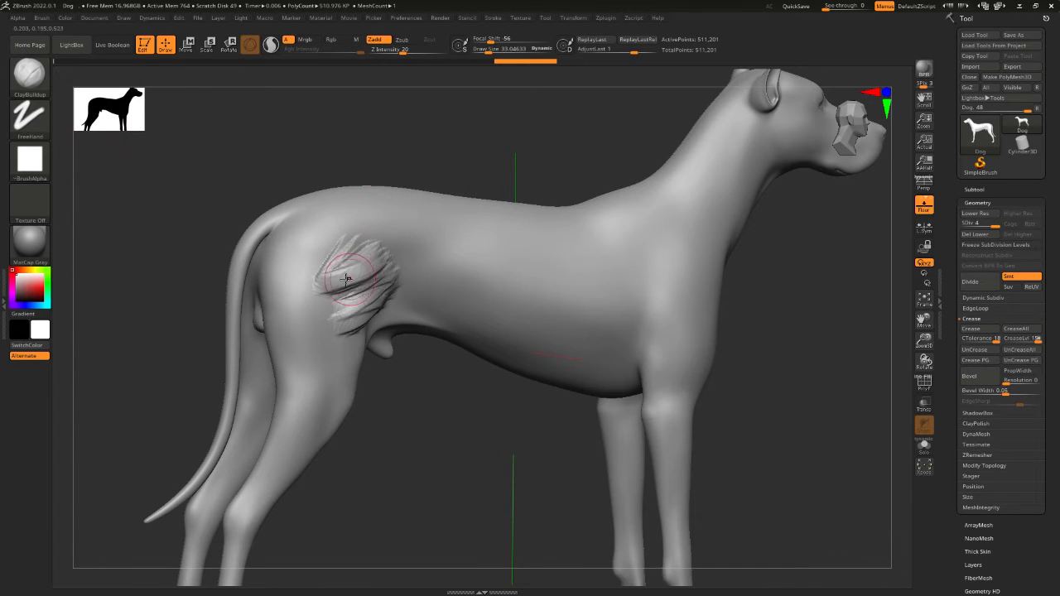
mouse_move(348, 280)
mouse_down()
mouse_move(346, 250)
mouse_move(367, 265)
mouse_up()
drag(448, 161, 421, 162)
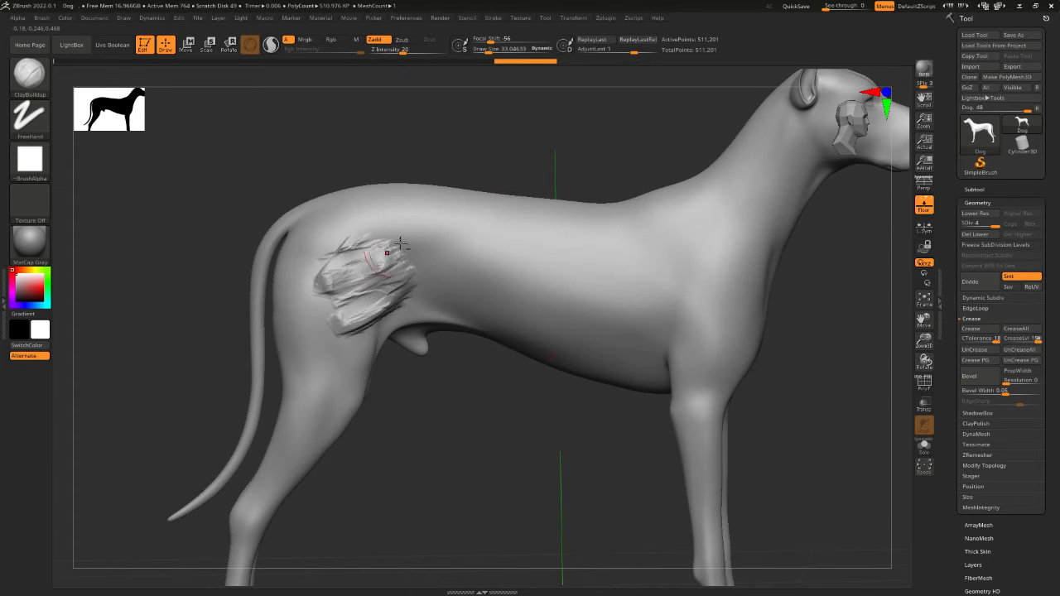
drag(482, 164, 525, 171)
drag(706, 284, 657, 285)
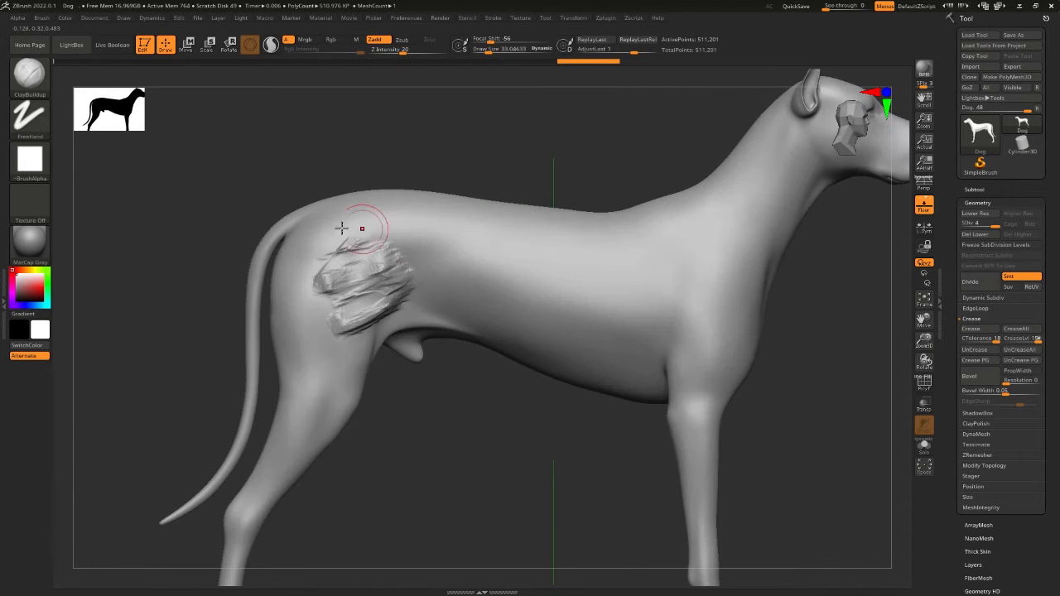
Increase the Draw Size to about 62 and build up broad clay strokes over the whole hind thigh.
key(space)
drag(388, 181, 393, 180)
mouse_move(344, 258)
mouse_down()
mouse_move(378, 254)
mouse_move(322, 295)
mouse_move(330, 359)
mouse_move(308, 332)
mouse_move(326, 237)
mouse_move(303, 296)
mouse_move(348, 230)
mouse_move(331, 284)
mouse_move(296, 279)
mouse_move(327, 240)
mouse_move(342, 356)
mouse_move(348, 348)
mouse_move(303, 323)
mouse_move(288, 247)
mouse_move(294, 373)
mouse_move(346, 240)
mouse_move(369, 269)
mouse_up()
drag(341, 349, 330, 370)
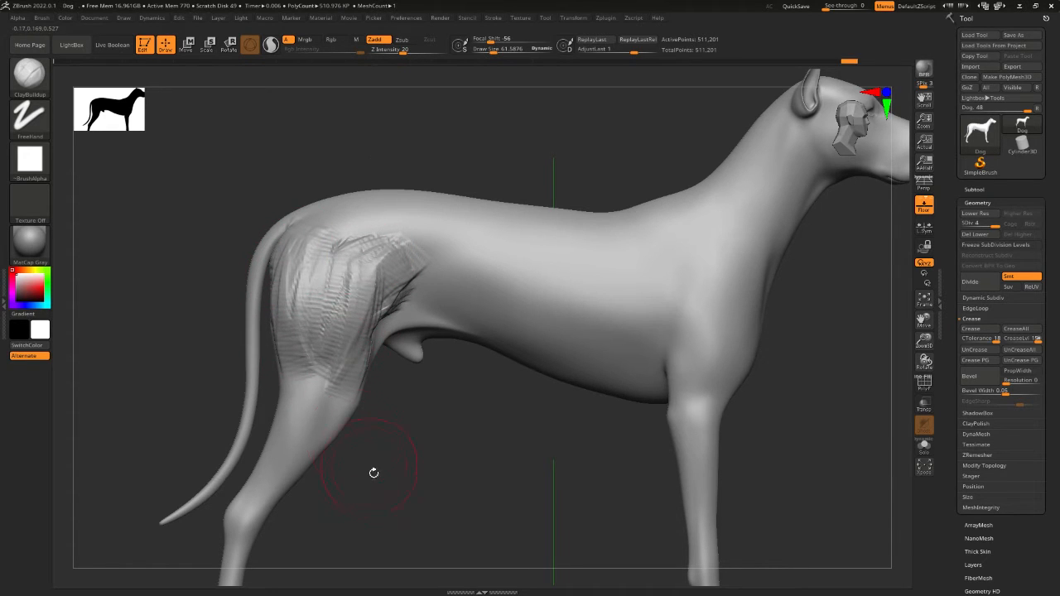
Reduce the Draw Size to about 39 and add clay strokes from the knee down the calf to the hock.
alt+drag(372, 473, 375, 384)
key(space)
mouse_move(301, 310)
mouse_down()
mouse_move(288, 335)
mouse_move(305, 346)
mouse_up()
key(space)
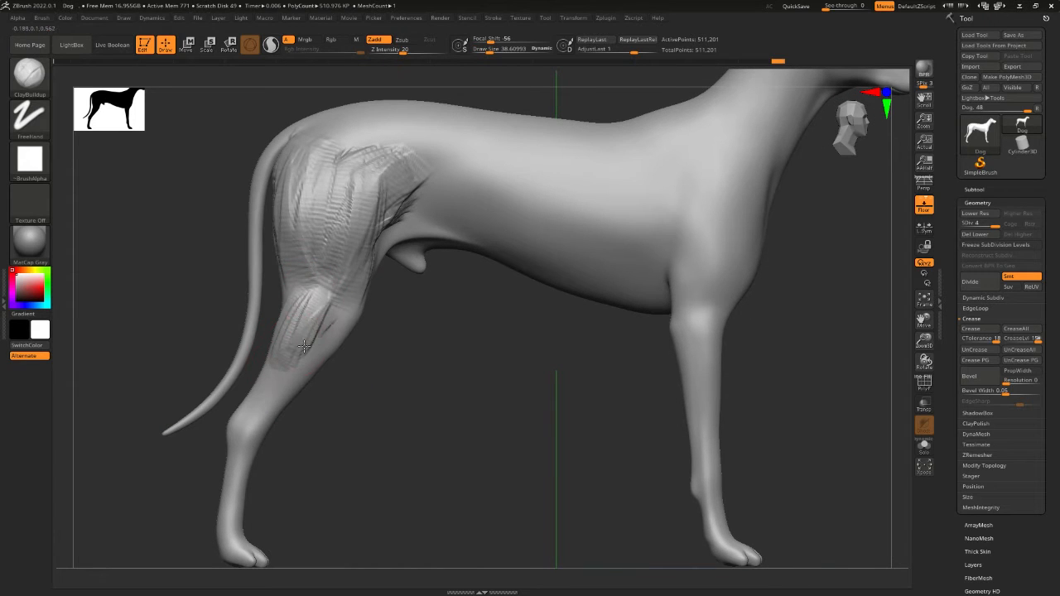
drag(342, 313, 302, 350)
mouse_move(305, 294)
mouse_down()
mouse_move(279, 378)
mouse_move(282, 369)
mouse_move(256, 408)
mouse_up()
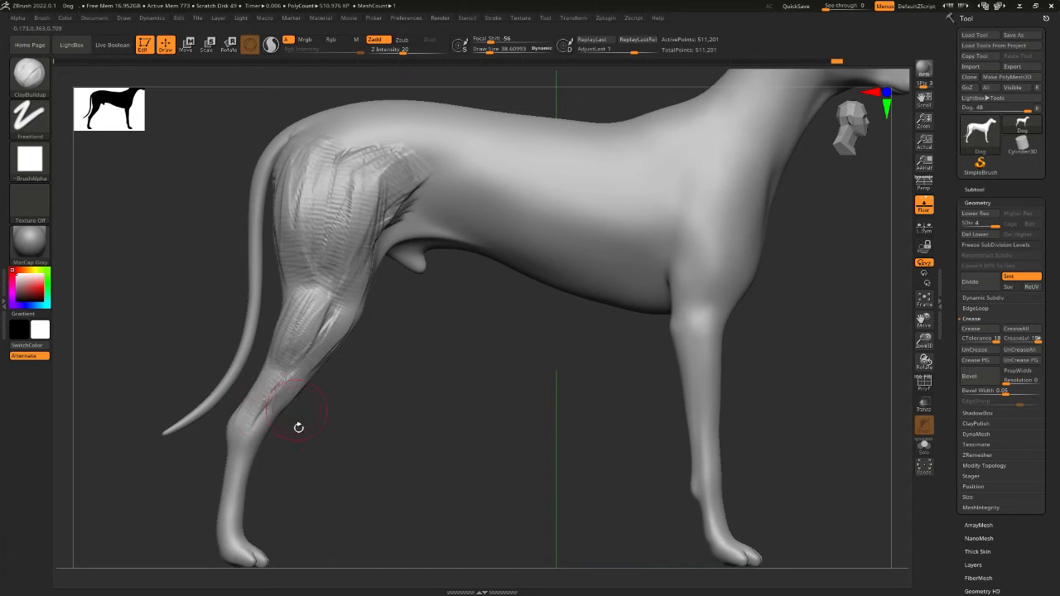
Set the Draw Size to about 30 and build up clay along the hind leg between the hock and the paw.
alt+drag(315, 449, 329, 379)
key(space)
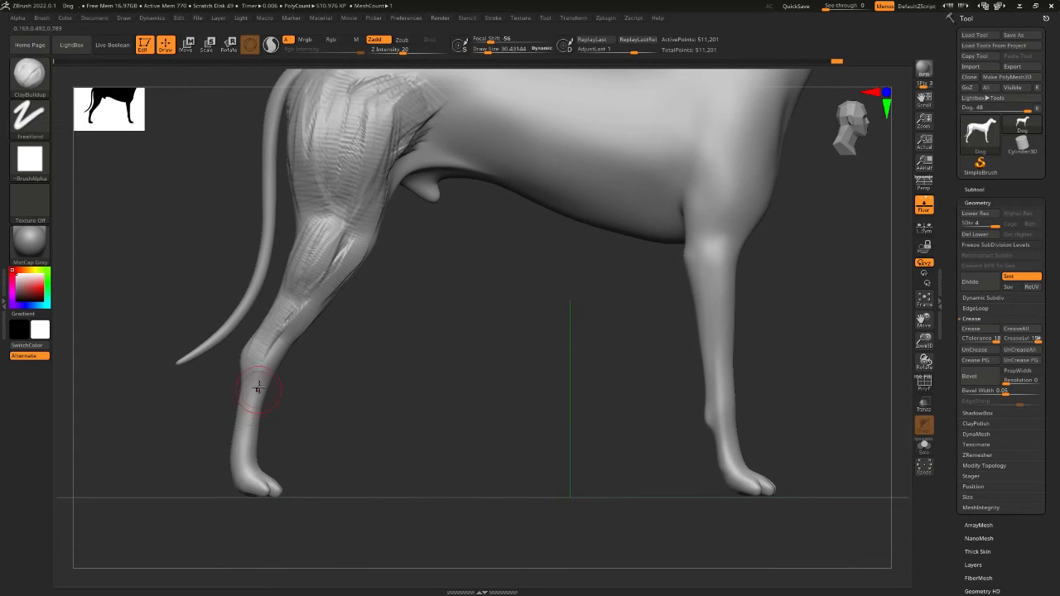
mouse_move(257, 387)
mouse_down()
mouse_move(246, 426)
mouse_move(247, 348)
mouse_move(282, 333)
mouse_move(244, 454)
mouse_move(246, 440)
mouse_up()
mouse_move(333, 401)
mouse_down()
mouse_move(281, 397)
mouse_move(255, 443)
mouse_move(327, 412)
mouse_up()
Refine the hind thigh with directional clay strokes that suggest muscle fibres up to the flank fold.
alt+drag(415, 430, 416, 549)
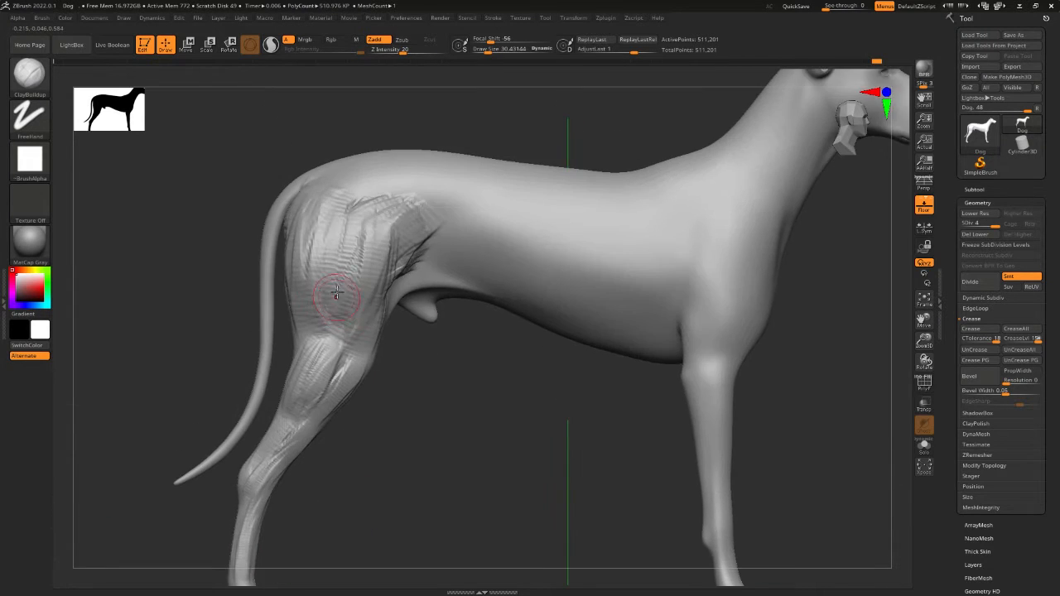
mouse_move(396, 213)
mouse_down()
mouse_move(351, 270)
mouse_move(411, 230)
mouse_move(402, 260)
mouse_move(417, 247)
mouse_up()
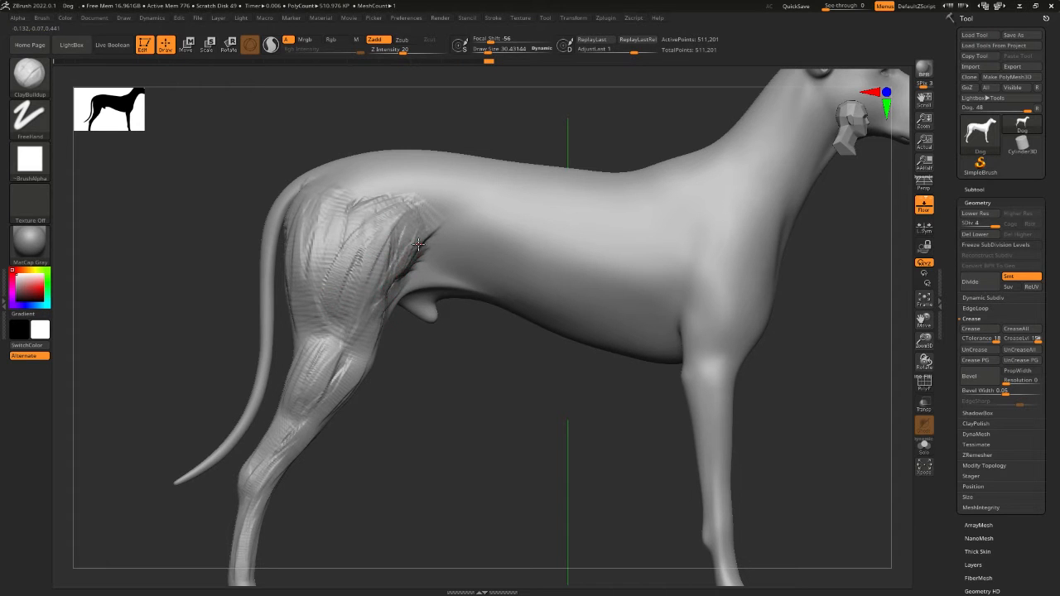
drag(376, 315, 419, 243)
drag(396, 400, 386, 410)
drag(394, 291, 409, 262)
drag(431, 406, 406, 411)
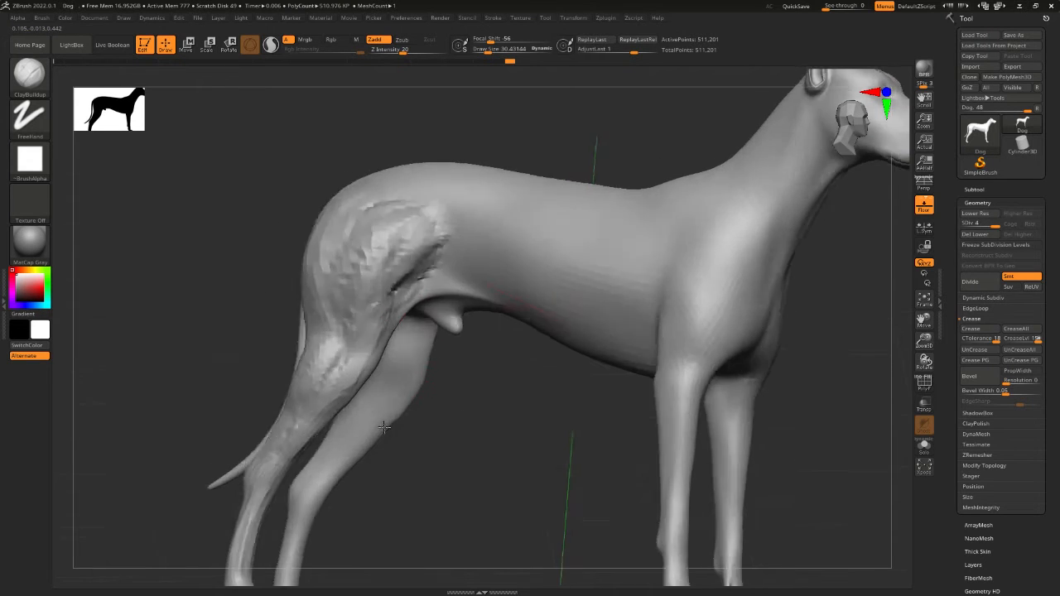
drag(382, 300, 409, 268)
mouse_move(439, 435)
shift+mouse_down()
mouse_move(452, 404)
mouse_move(468, 414)
mouse_move(451, 409)
shift+mouse_up()
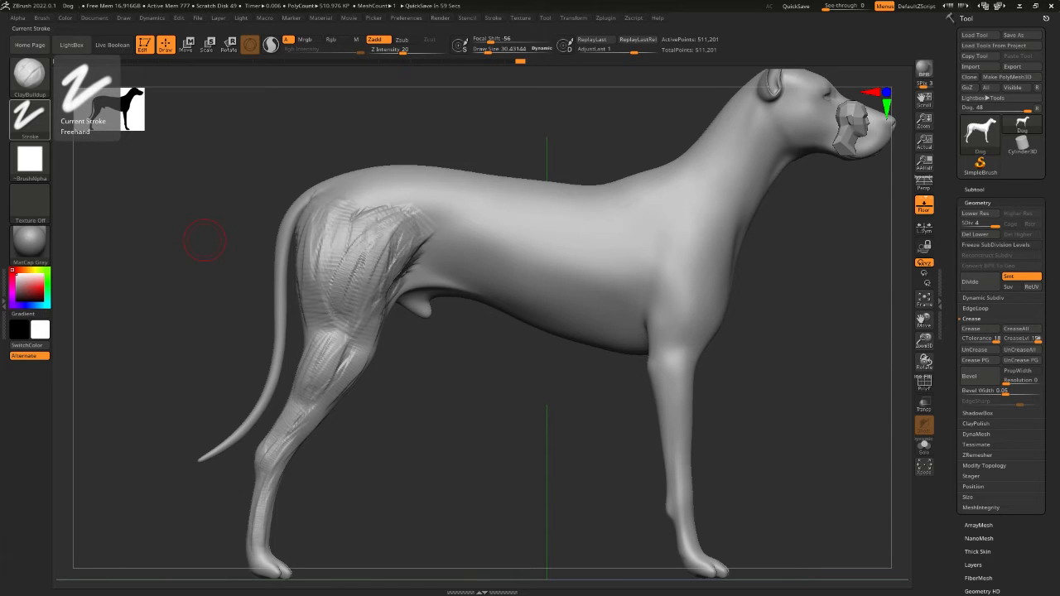
Switch to Discord, maximize its window, and check a voice channel participant's live stream.
drag(0, 31, 432, 104)
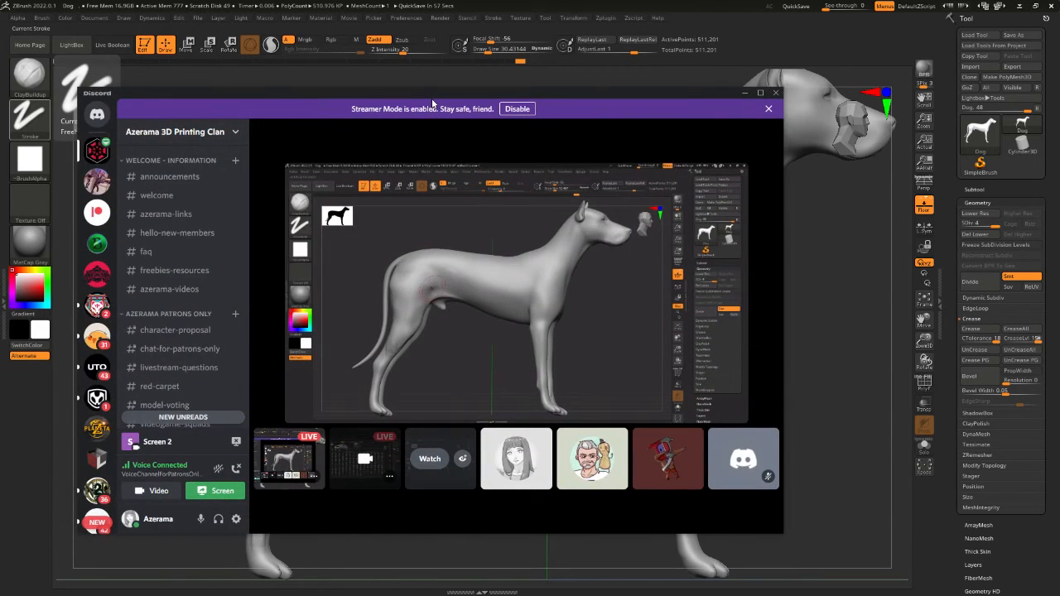
double_click(436, 97)
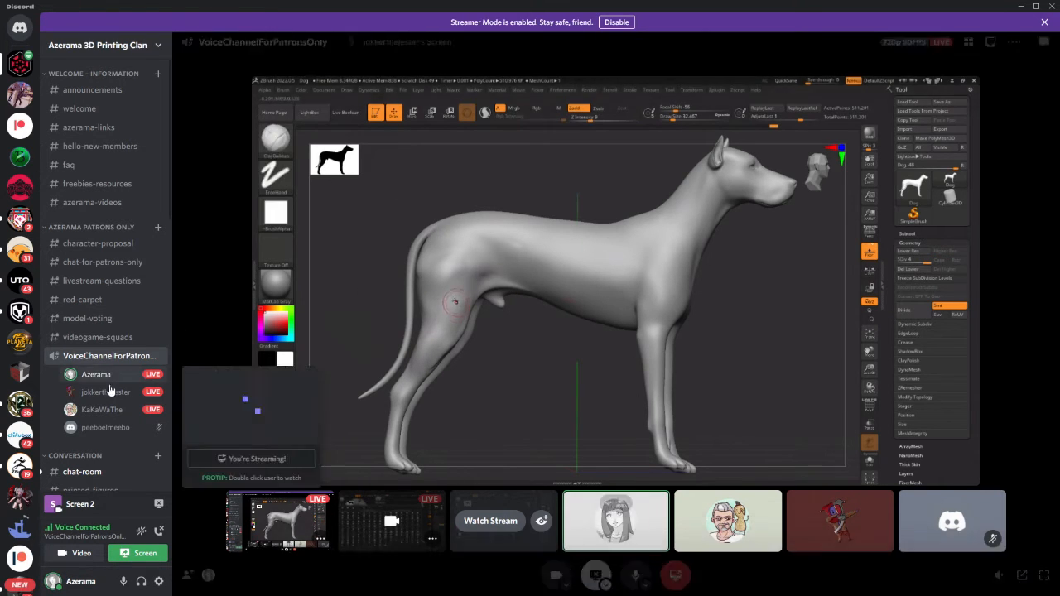
click(124, 409)
click(254, 502)
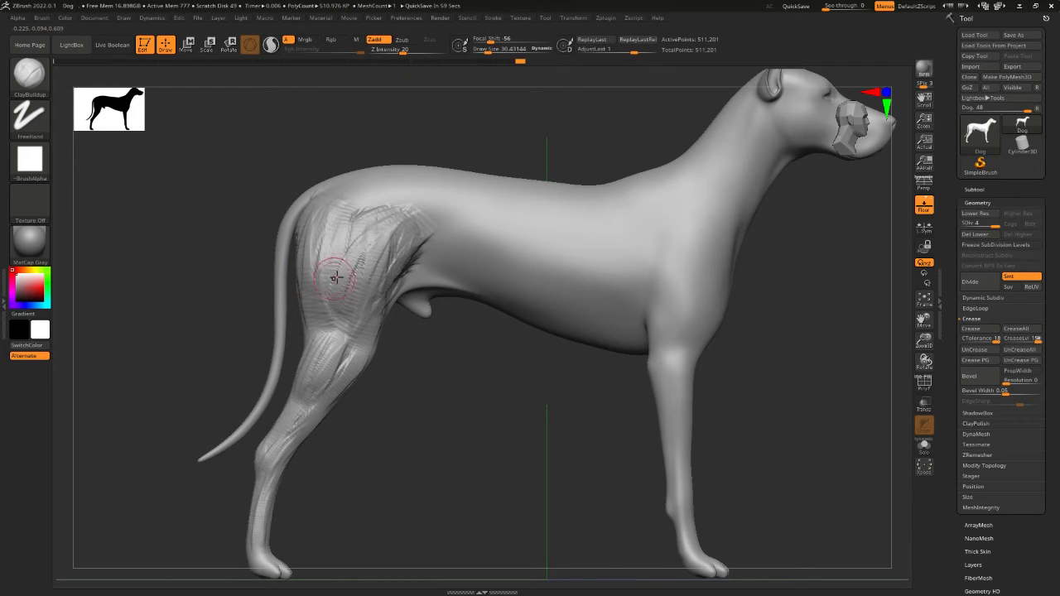
Return to ZBrush and smooth the clay strokes on the hind thigh, lower leg and flank fold with the Smooth brush.
shift+drag(352, 253, 352, 268)
key(shift)
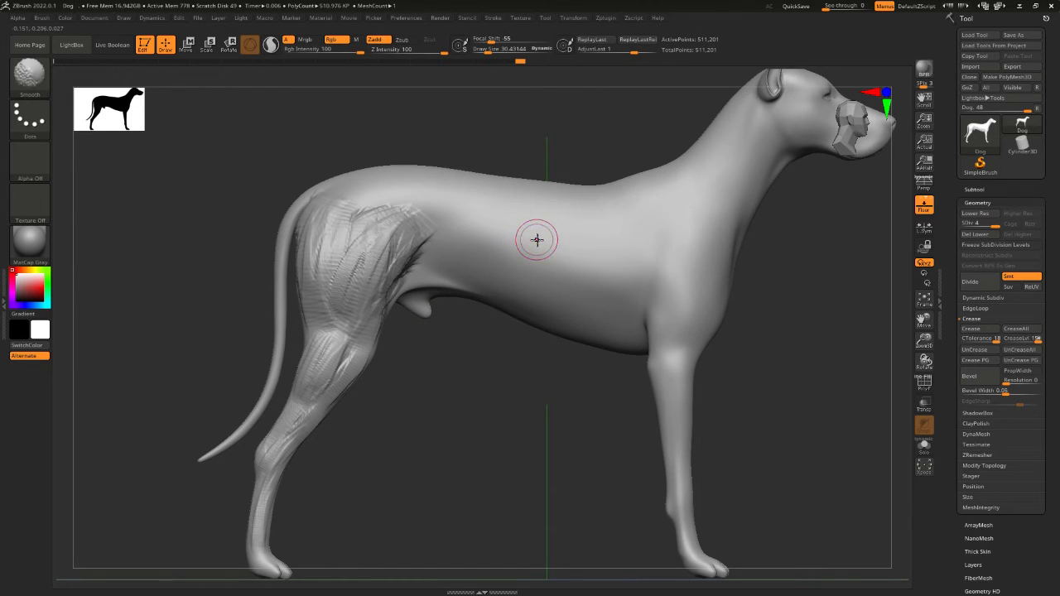
key(shift)
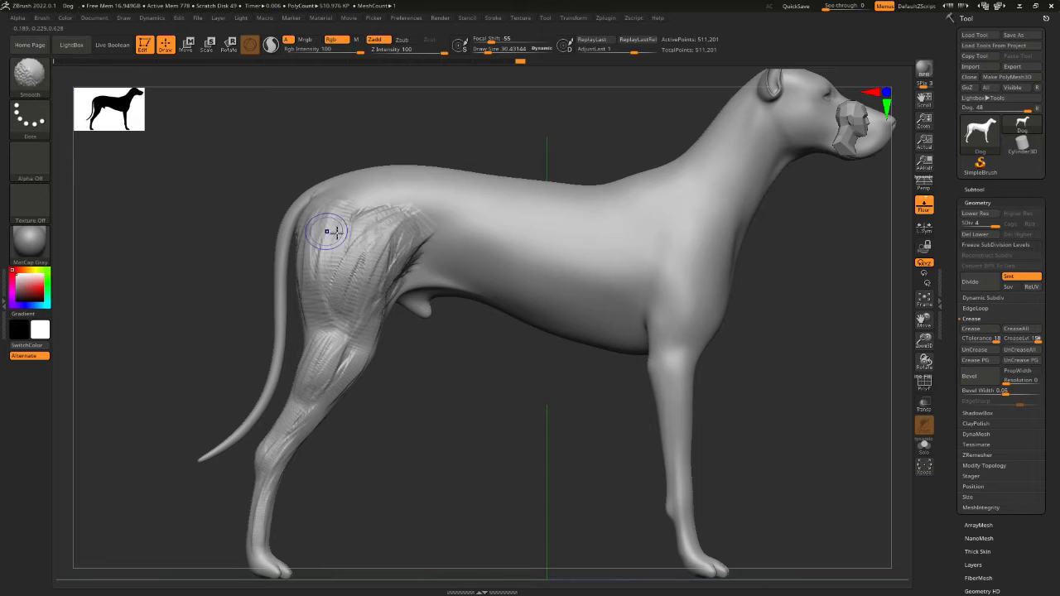
mouse_move(368, 241)
shift+mouse_down()
mouse_move(379, 232)
mouse_move(386, 244)
mouse_move(372, 237)
mouse_move(379, 249)
mouse_move(385, 220)
mouse_move(369, 275)
mouse_move(326, 220)
mouse_move(310, 254)
mouse_move(347, 295)
mouse_move(375, 213)
mouse_move(409, 206)
mouse_move(416, 246)
shift+mouse_up()
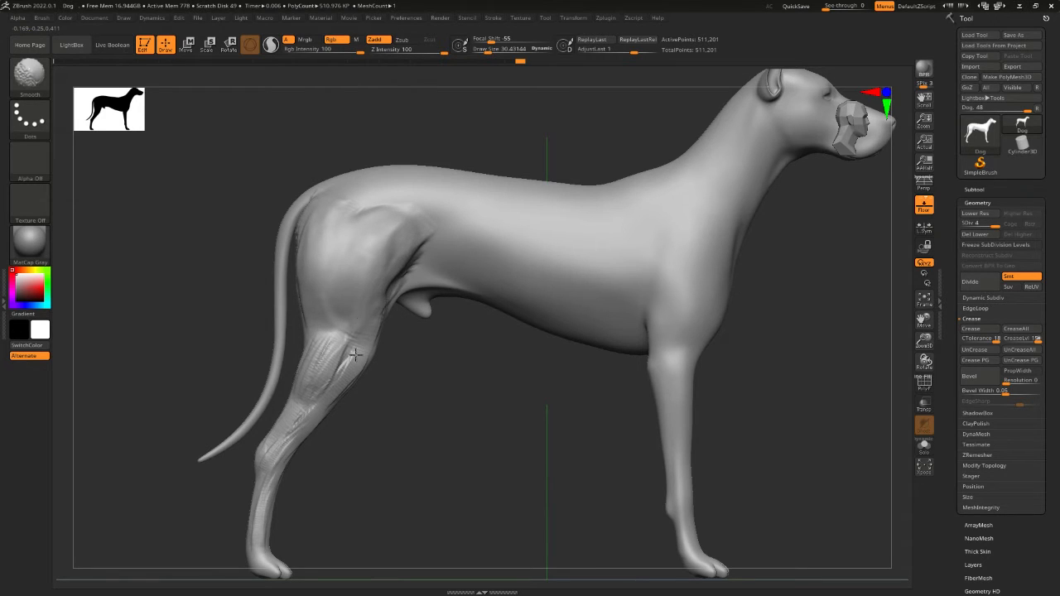
mouse_move(355, 355)
shift+mouse_down()
mouse_move(323, 350)
mouse_move(295, 424)
mouse_move(257, 474)
shift+mouse_up()
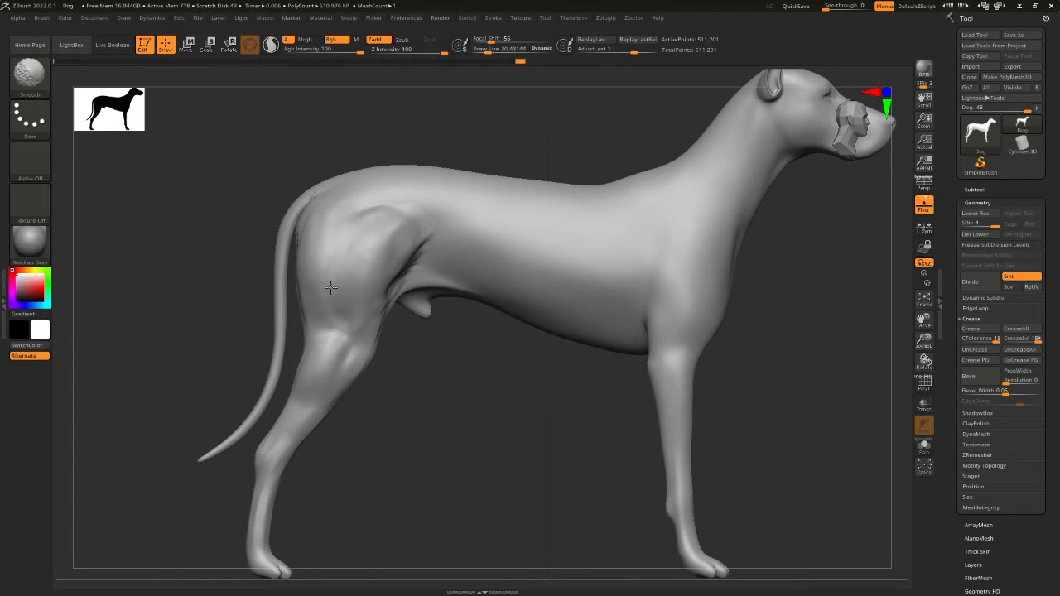
shift+drag(421, 258, 397, 284)
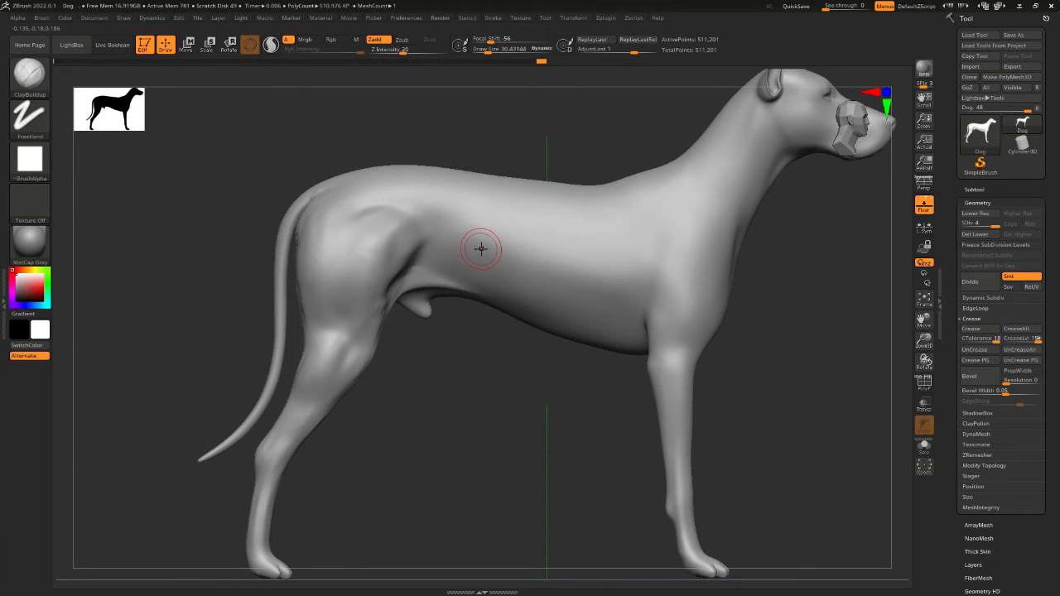
Dismiss the XMD ToolBox dialog and select the DamStandard brush from the brushes starting with D.
key(n)
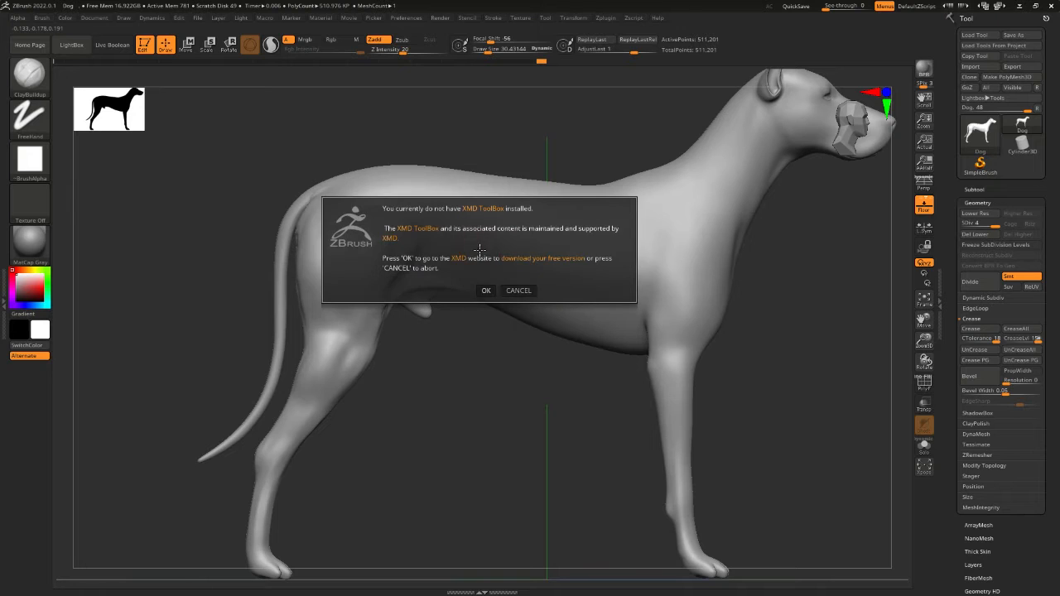
click(514, 294)
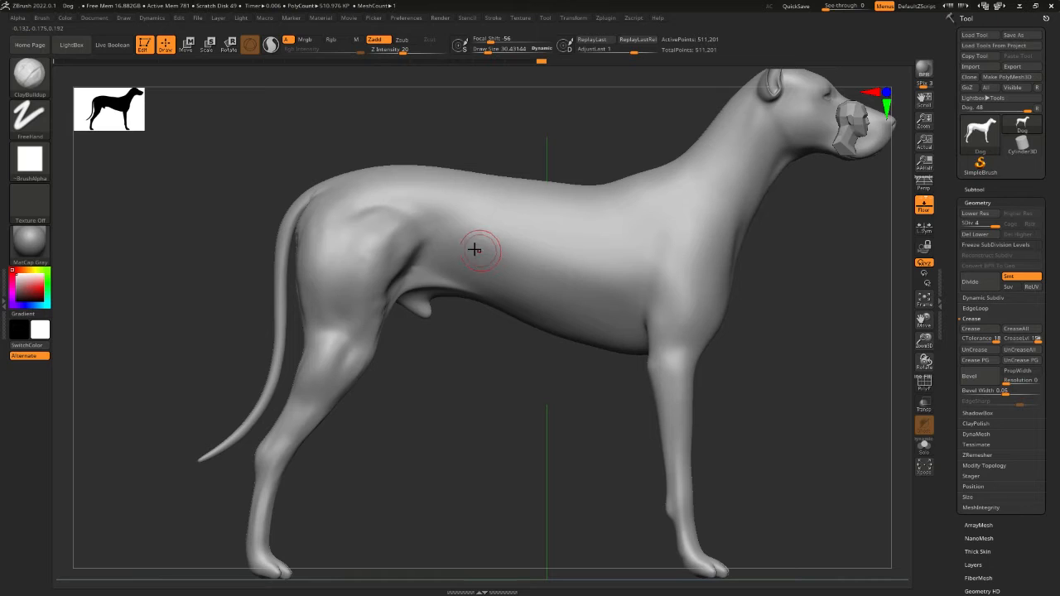
key(shift)
key(b)
key(b)
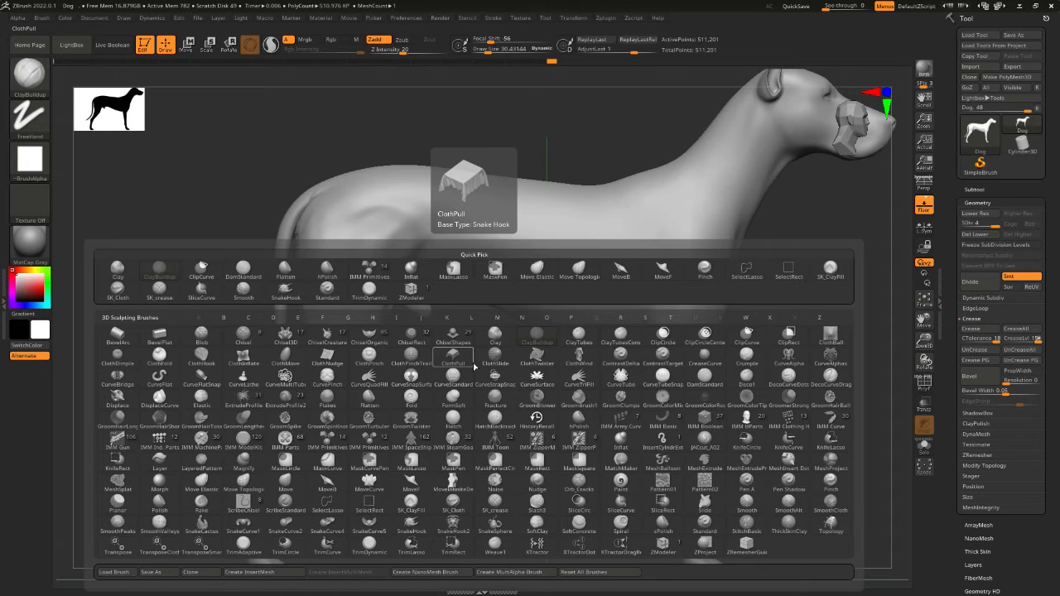
key(d)
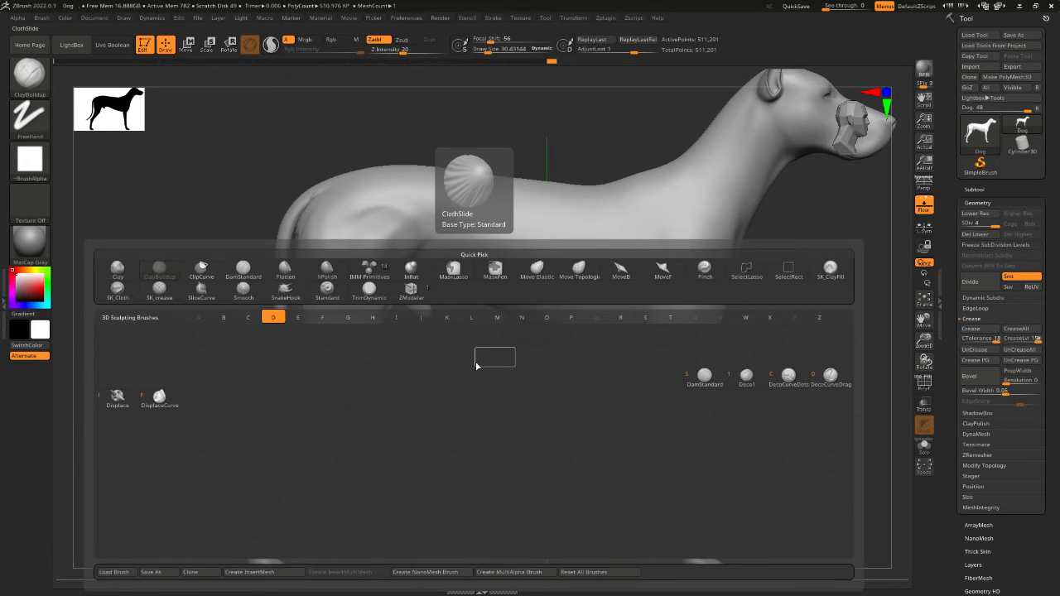
click(704, 379)
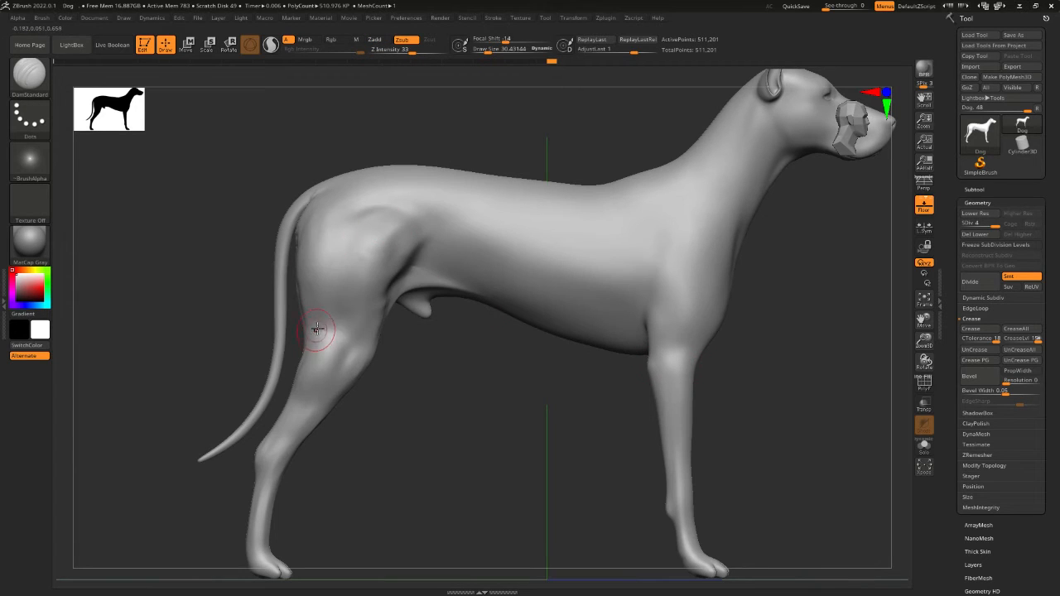
Carve grooves with DamStandard around the hind thigh and calf muscles to outline their shapes.
mouse_move(317, 329)
mouse_down()
mouse_move(349, 353)
mouse_move(306, 313)
mouse_up()
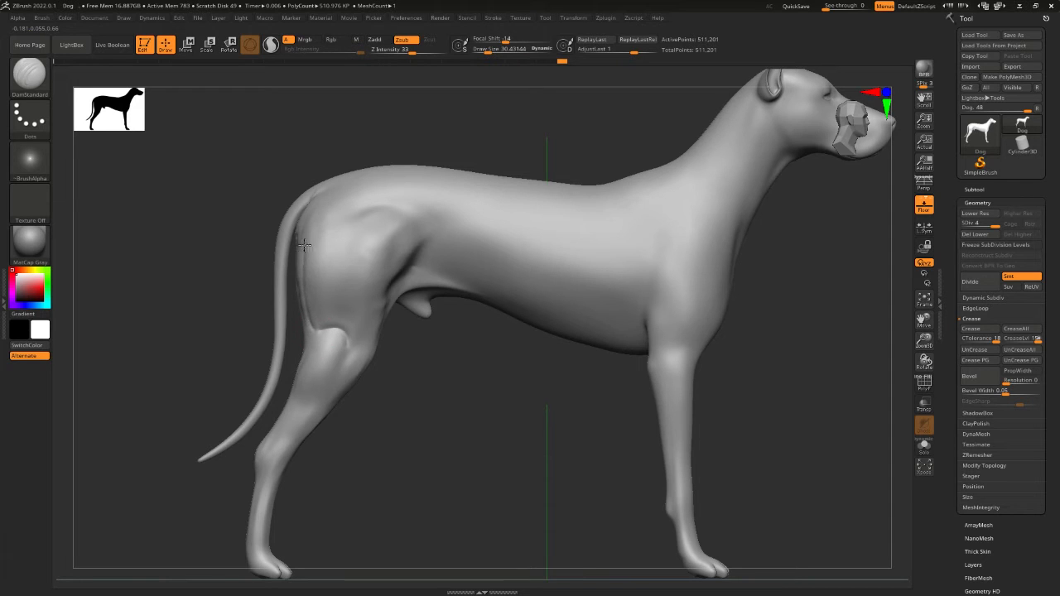
drag(314, 227, 316, 225)
mouse_move(347, 344)
mouse_down()
mouse_move(308, 412)
mouse_move(320, 344)
mouse_move(297, 389)
mouse_move(308, 409)
mouse_up()
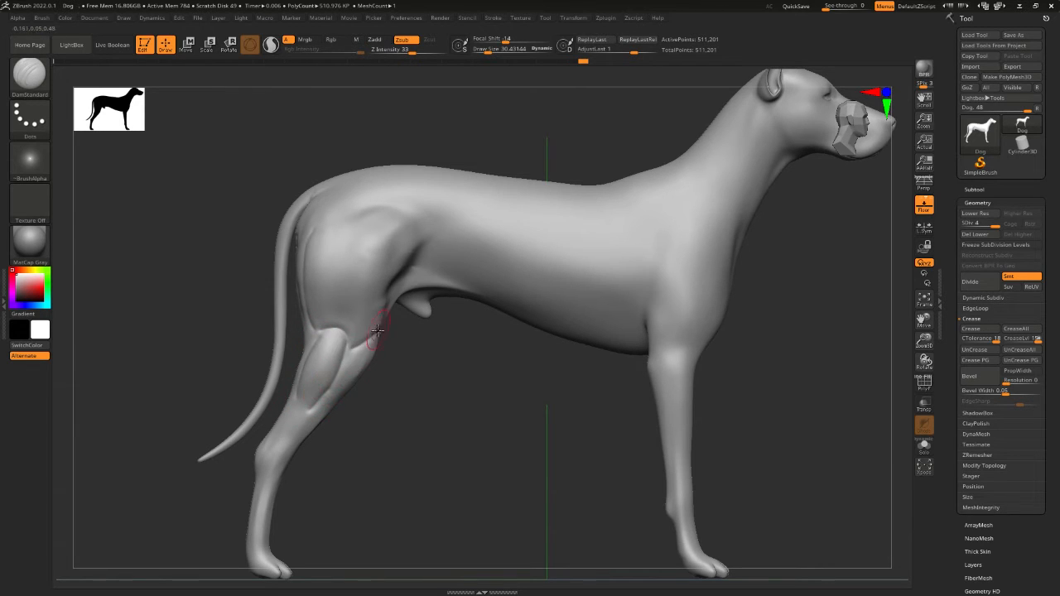
mouse_move(388, 300)
mouse_down()
mouse_move(423, 250)
mouse_move(420, 225)
mouse_move(373, 213)
mouse_move(313, 230)
mouse_up()
mouse_move(401, 217)
shift+mouse_down()
mouse_move(313, 235)
mouse_move(322, 221)
mouse_move(388, 215)
mouse_move(425, 243)
shift+mouse_up()
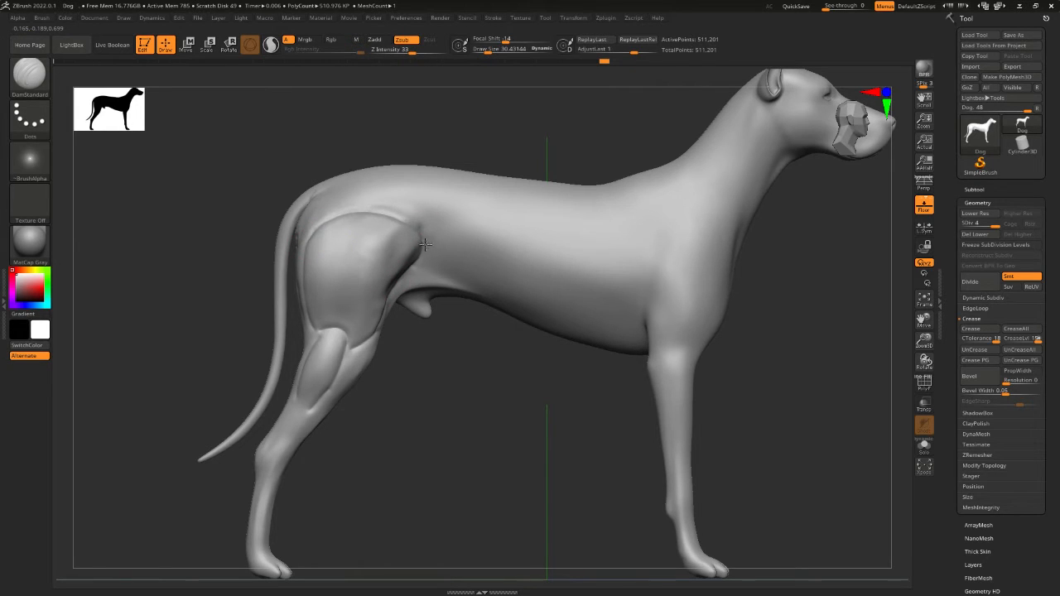
Carve a smiley face with two dot eyes and a curved mouth into the dog's flank.
click(517, 227)
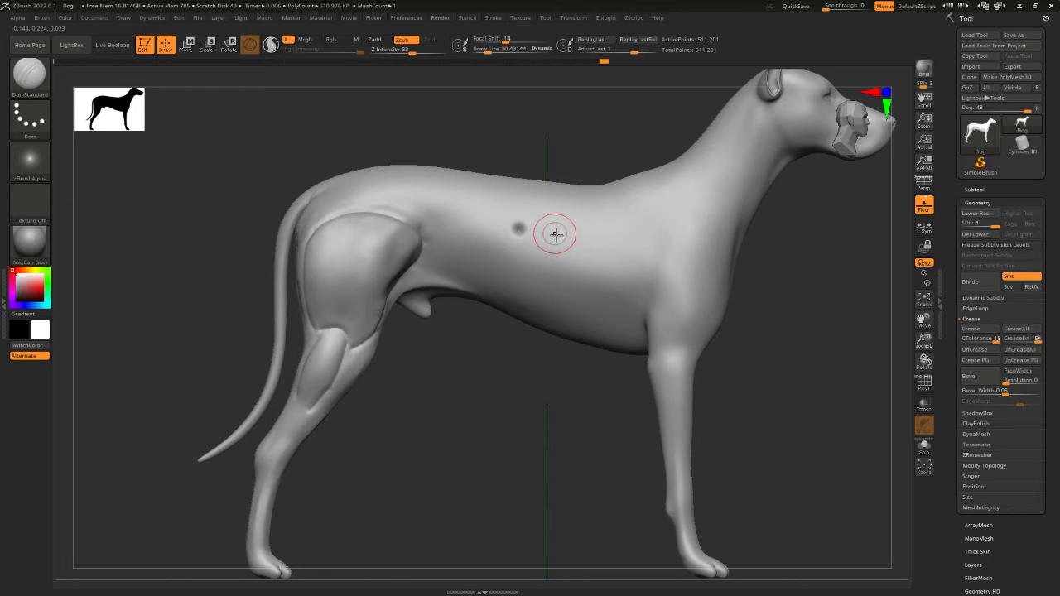
click(558, 233)
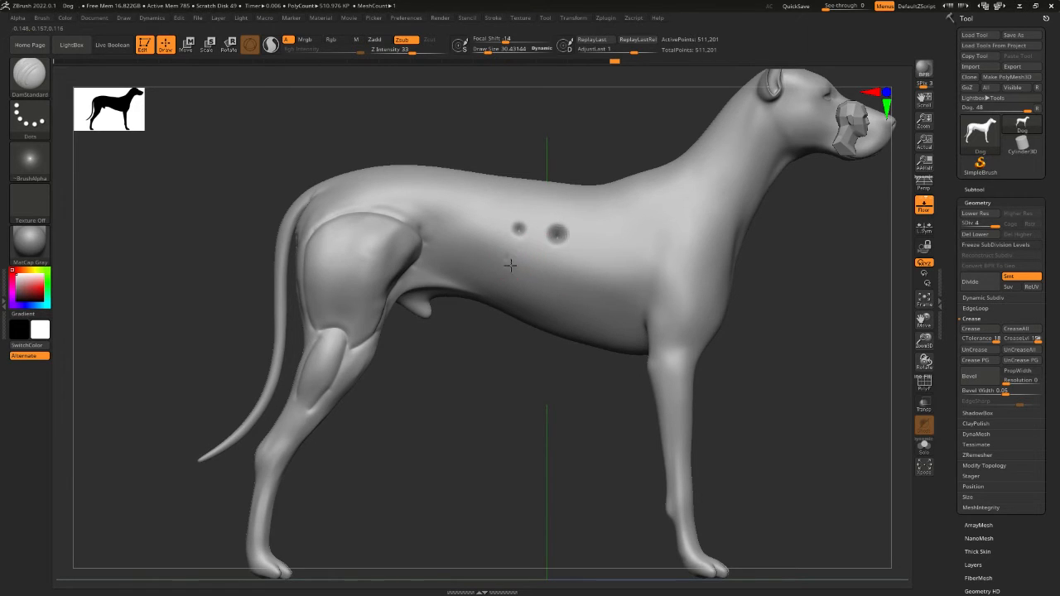
drag(508, 267, 568, 256)
click(513, 227)
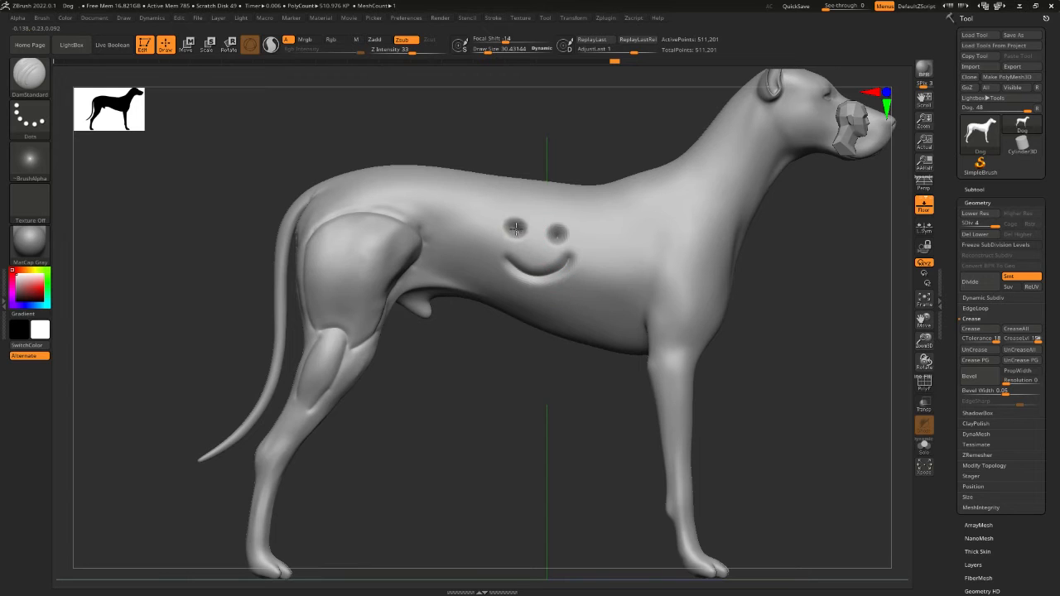
click(554, 236)
key(ctrl+z)
key(ctrl+z)
click(519, 228)
click(556, 234)
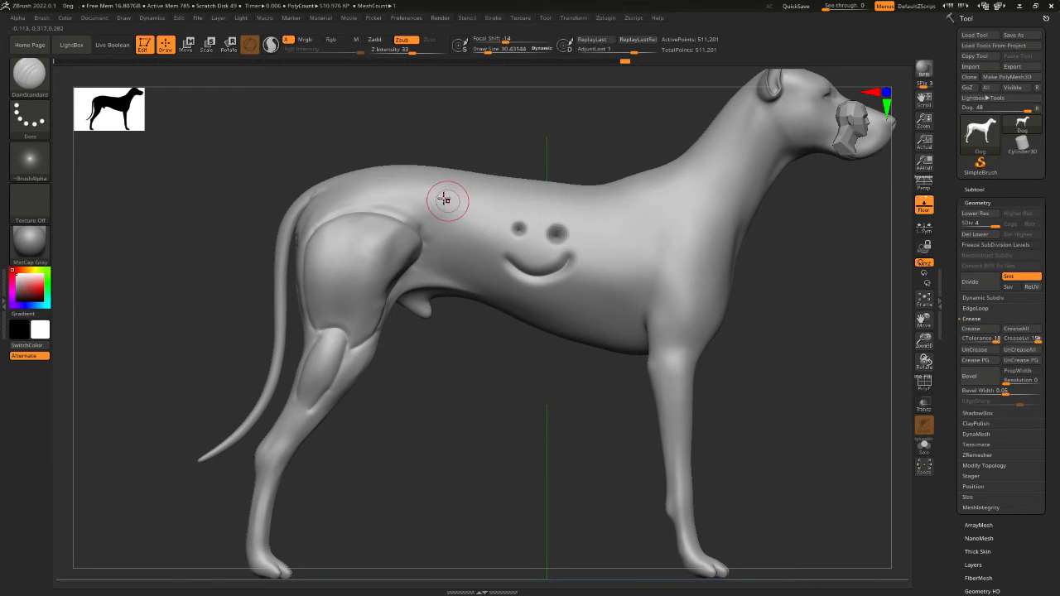
Reduce the brush size and carve the word "Hello" with a line beneath it on the flank beside the smiley face.
mouse_move(428, 185)
mouse_down()
mouse_move(434, 207)
mouse_move(460, 203)
mouse_up()
key(space)
drag(466, 203, 481, 211)
key(ctrl+z)
mouse_move(488, 195)
mouse_down()
mouse_move(487, 213)
mouse_move(513, 218)
mouse_move(515, 200)
mouse_move(525, 204)
mouse_up()
drag(417, 215, 507, 237)
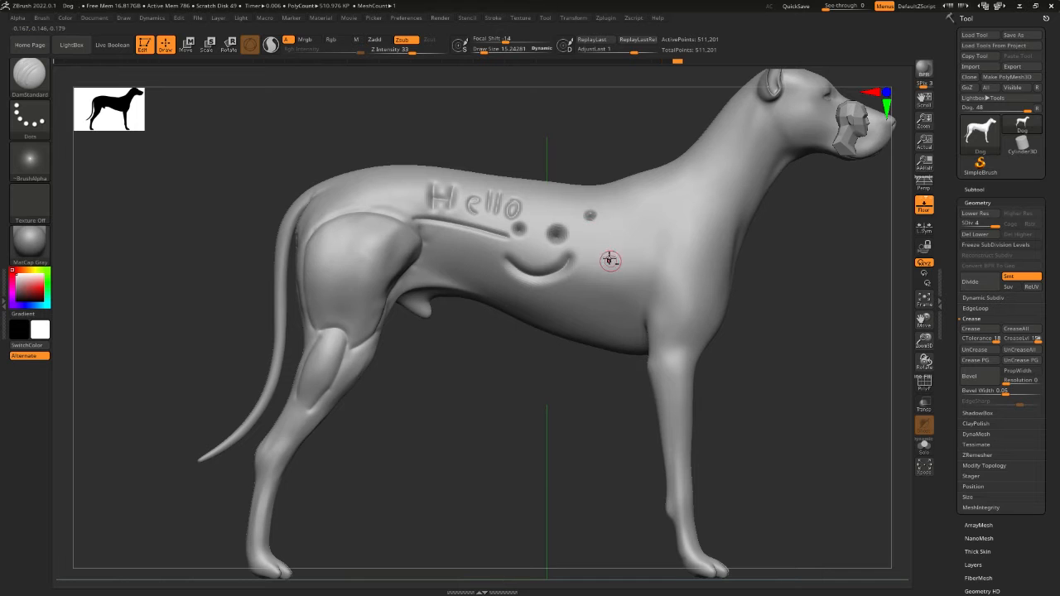
drag(539, 384, 613, 302)
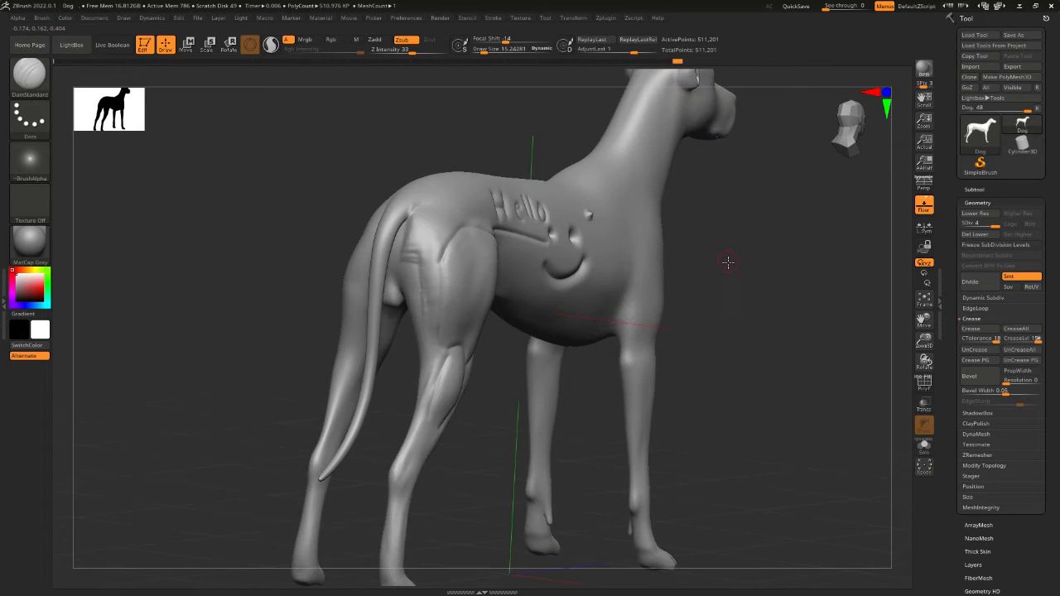
Select the TrimDynamic brush from the brushes starting with T.
shift+drag(728, 263, 644, 279)
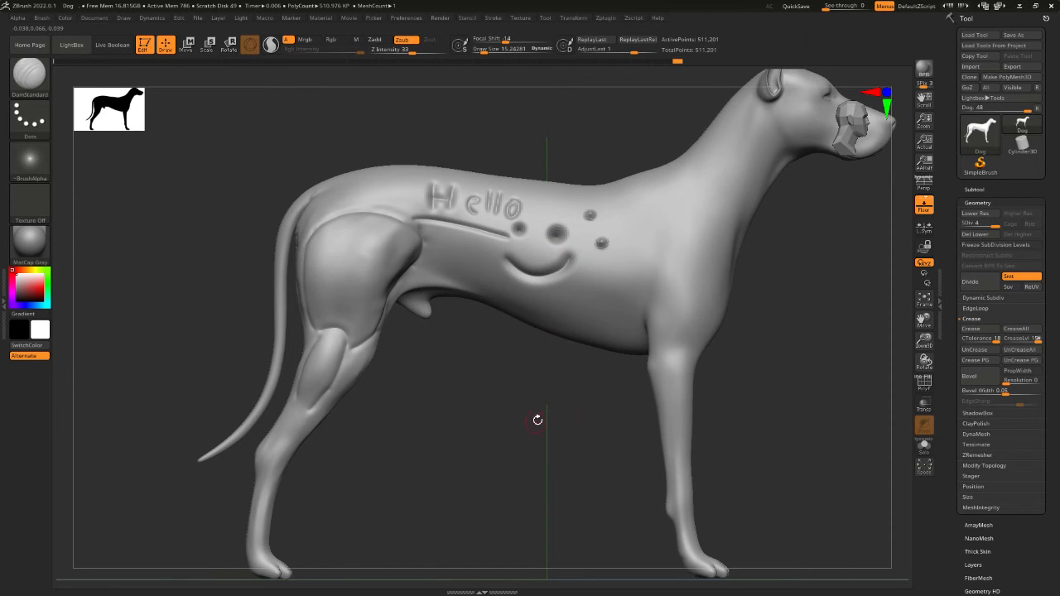
drag(535, 422, 569, 279)
shift+drag(622, 193, 455, 359)
alt+drag(502, 408, 471, 426)
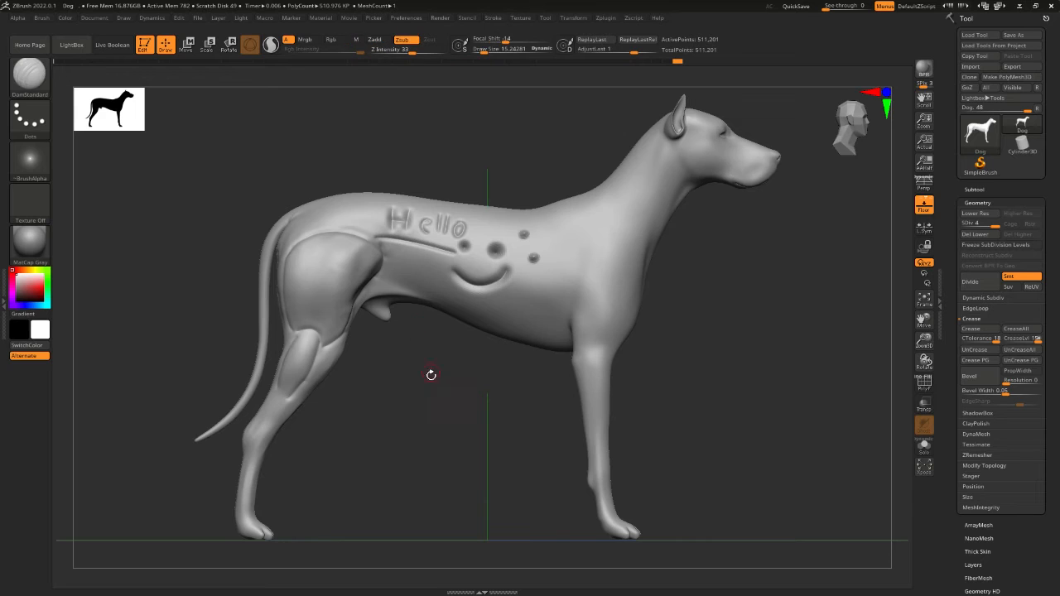
key(b)
key(t)
key(d)
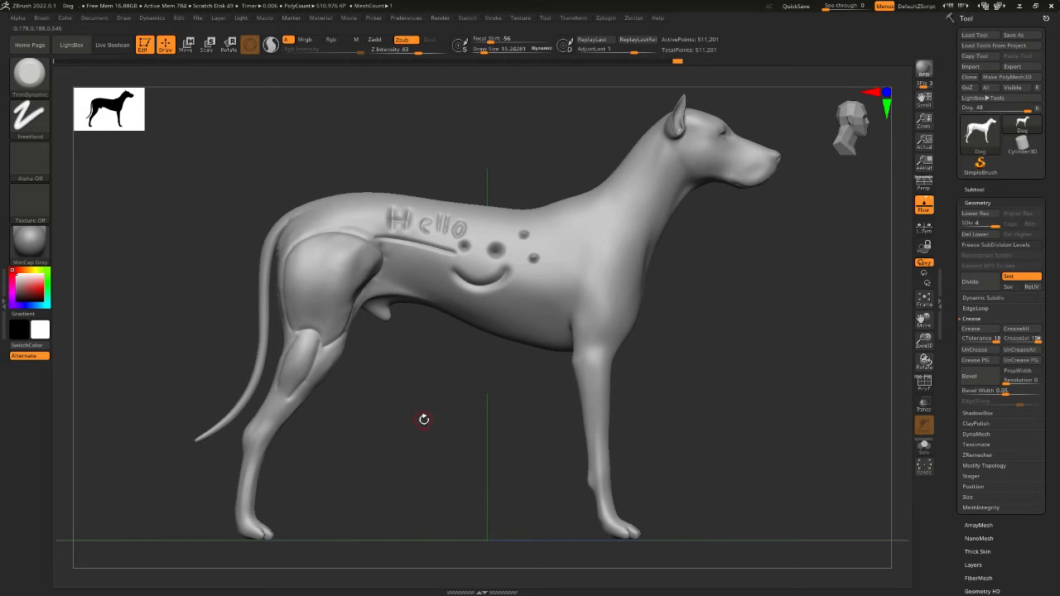
key(b)
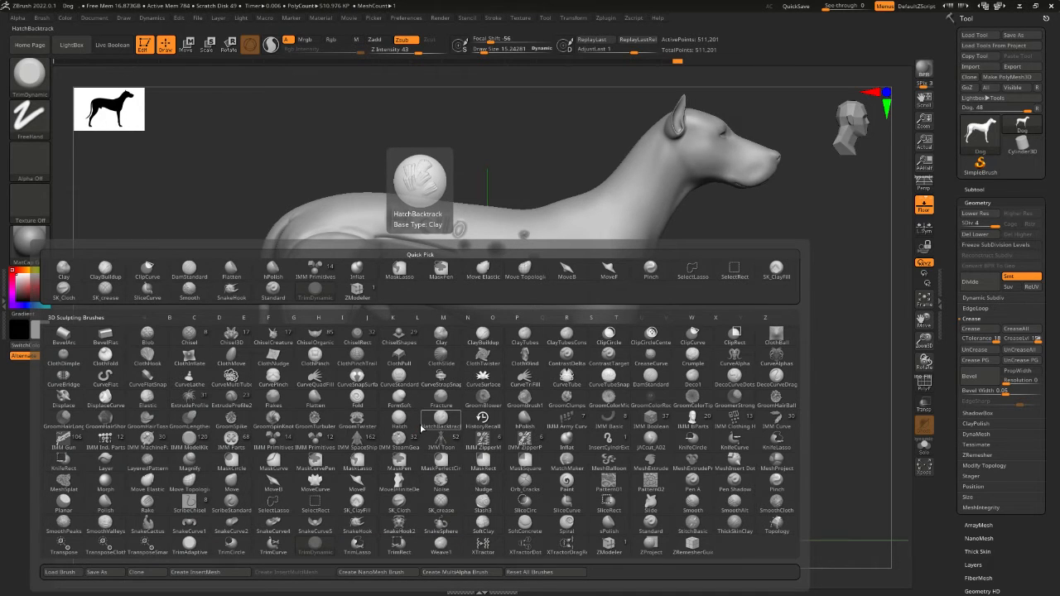
key(t)
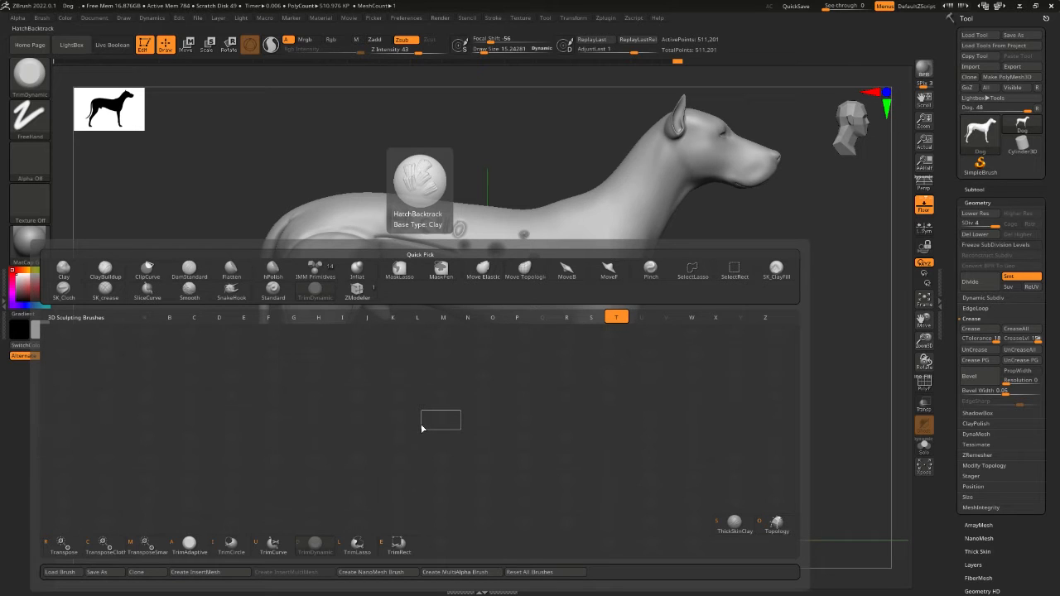
click(314, 547)
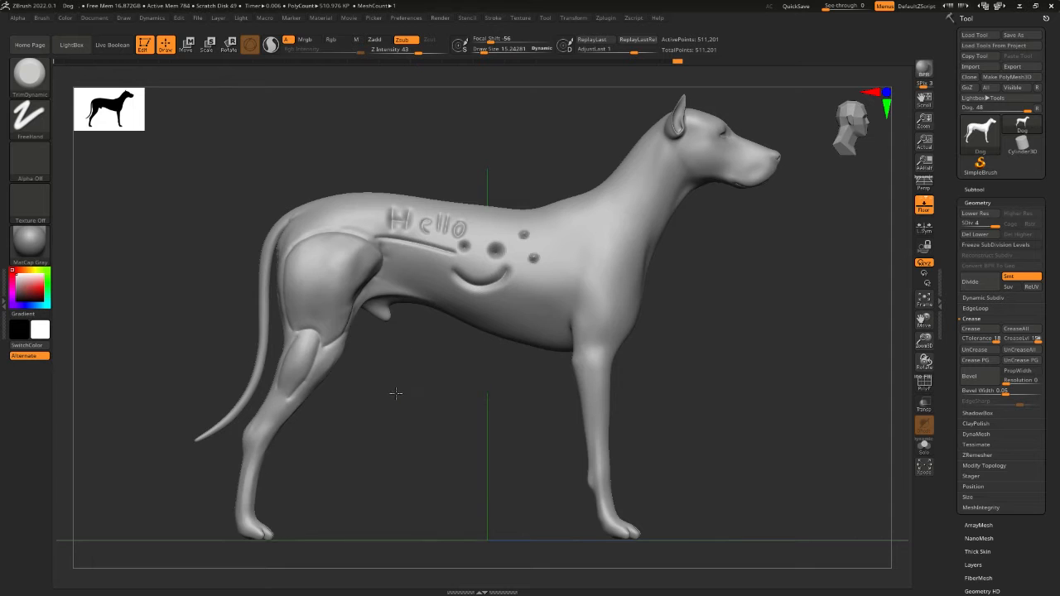
Enlarge the brush to a draw size of about 81 and flatten the thigh outline and the first letters of "Hello".
alt+drag(396, 394, 416, 436)
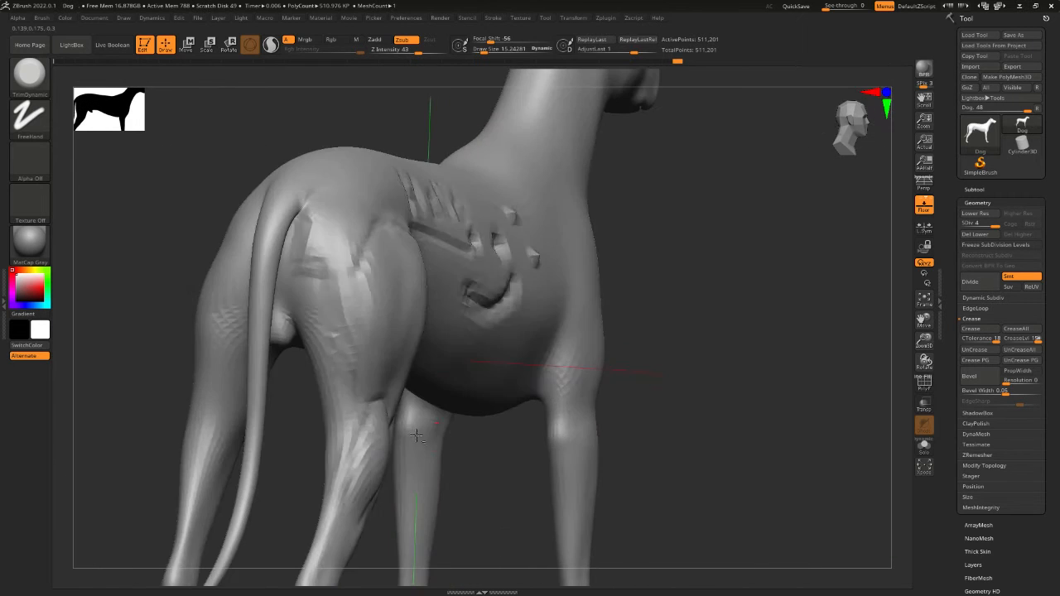
mouse_move(488, 499)
shift+mouse_down()
mouse_move(343, 442)
mouse_move(469, 476)
shift+mouse_up()
key(space)
drag(304, 299, 310, 298)
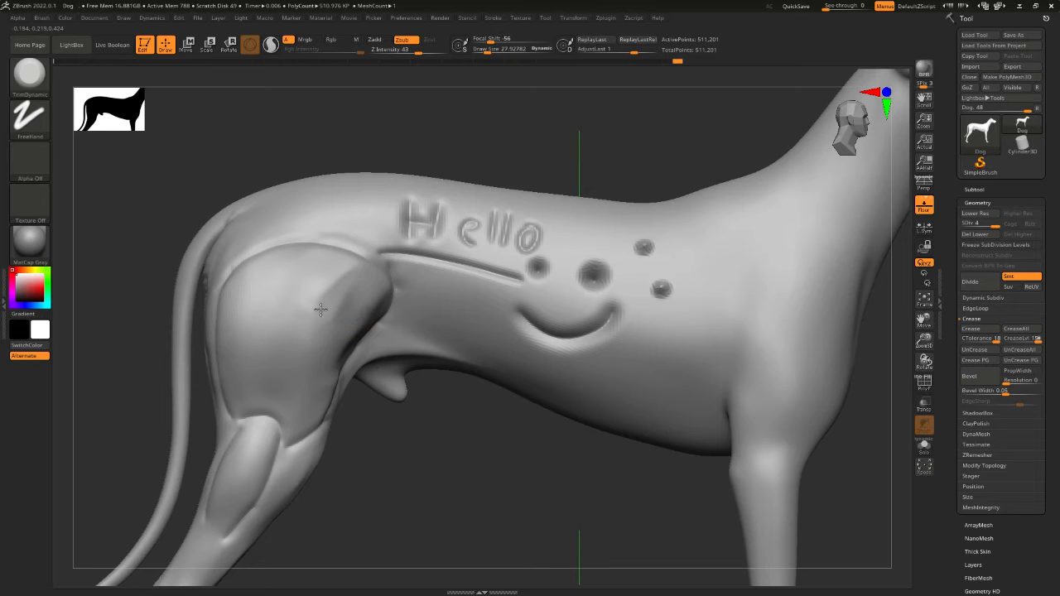
key(space)
mouse_move(315, 304)
mouse_down()
mouse_move(338, 296)
mouse_move(293, 384)
mouse_move(343, 303)
mouse_move(367, 303)
mouse_up()
key(space)
key(space)
key(space)
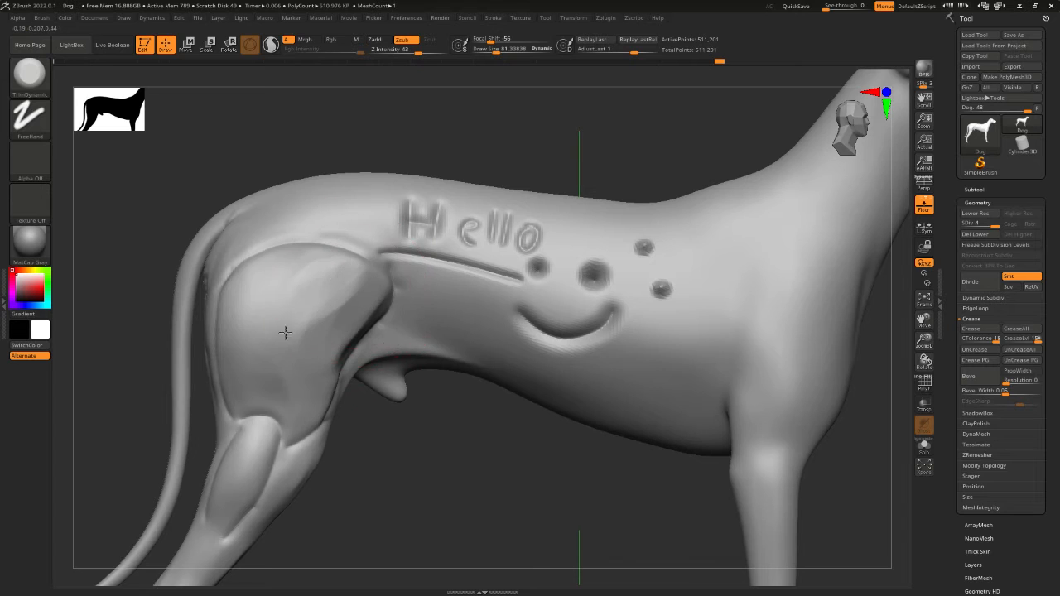
drag(285, 333, 339, 284)
drag(340, 284, 320, 277)
mouse_move(263, 356)
mouse_down()
mouse_move(237, 374)
mouse_move(235, 293)
mouse_move(226, 406)
mouse_move(223, 319)
mouse_move(316, 261)
mouse_move(296, 253)
mouse_move(372, 268)
mouse_move(277, 249)
mouse_move(331, 254)
mouse_move(274, 273)
mouse_up()
mouse_move(338, 238)
mouse_down()
mouse_move(355, 258)
mouse_move(310, 379)
mouse_up()
mouse_move(396, 228)
mouse_down()
mouse_move(414, 214)
mouse_move(473, 225)
mouse_move(492, 239)
mouse_move(382, 246)
mouse_move(513, 260)
mouse_move(365, 212)
mouse_move(237, 254)
mouse_move(307, 249)
mouse_move(330, 265)
mouse_up()
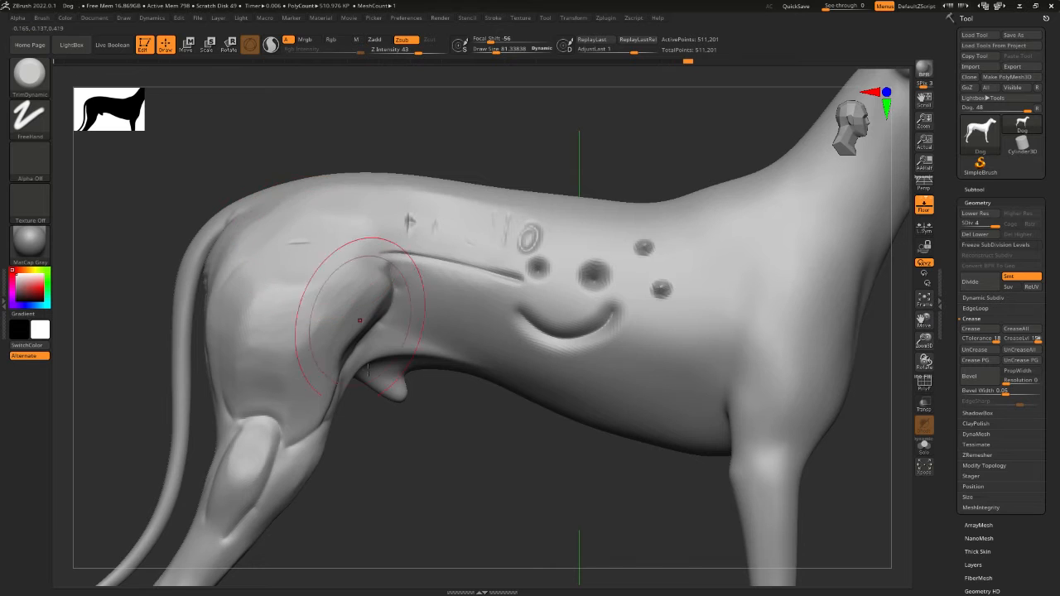
Reduce the draw size to about 45 and flatten the thigh's front edge and the carved marks beside the smiley face.
mouse_move(411, 489)
alt+mouse_down()
mouse_move(417, 452)
mouse_move(449, 449)
alt+mouse_up()
key(space)
drag(376, 303, 369, 303)
drag(399, 414, 386, 400)
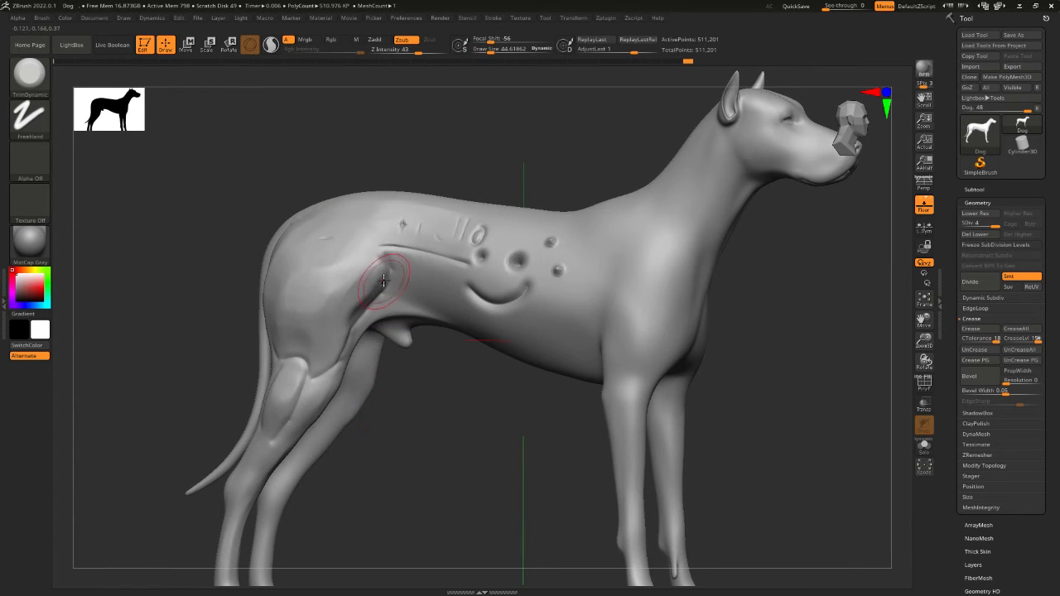
mouse_move(385, 280)
mouse_down()
mouse_move(382, 264)
mouse_move(369, 286)
mouse_move(406, 233)
mouse_move(478, 239)
mouse_move(480, 253)
mouse_up()
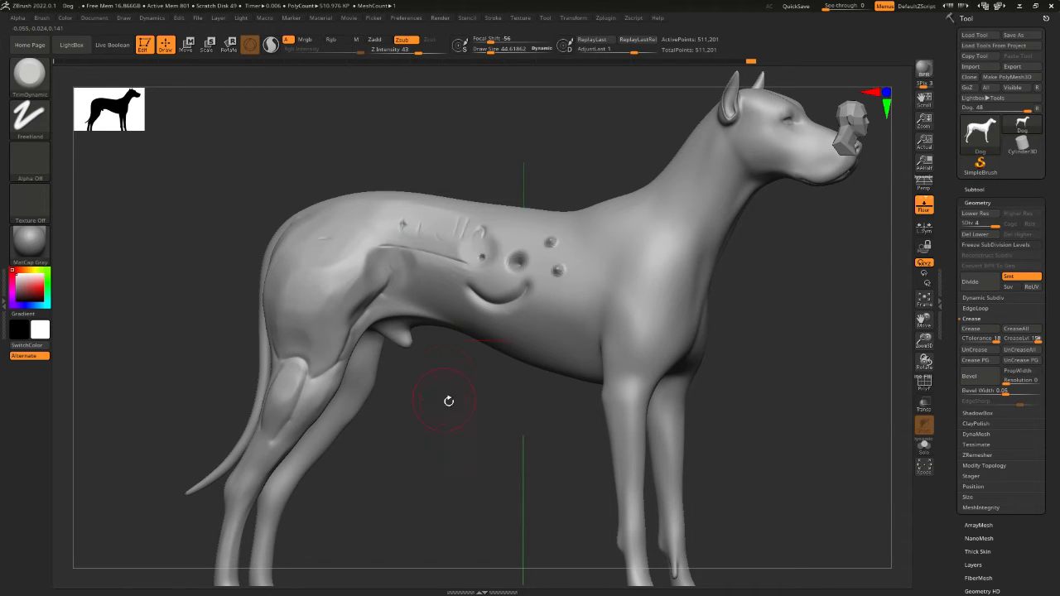
drag(450, 403, 470, 403)
mouse_move(448, 267)
mouse_down()
mouse_move(473, 250)
mouse_move(493, 266)
mouse_up()
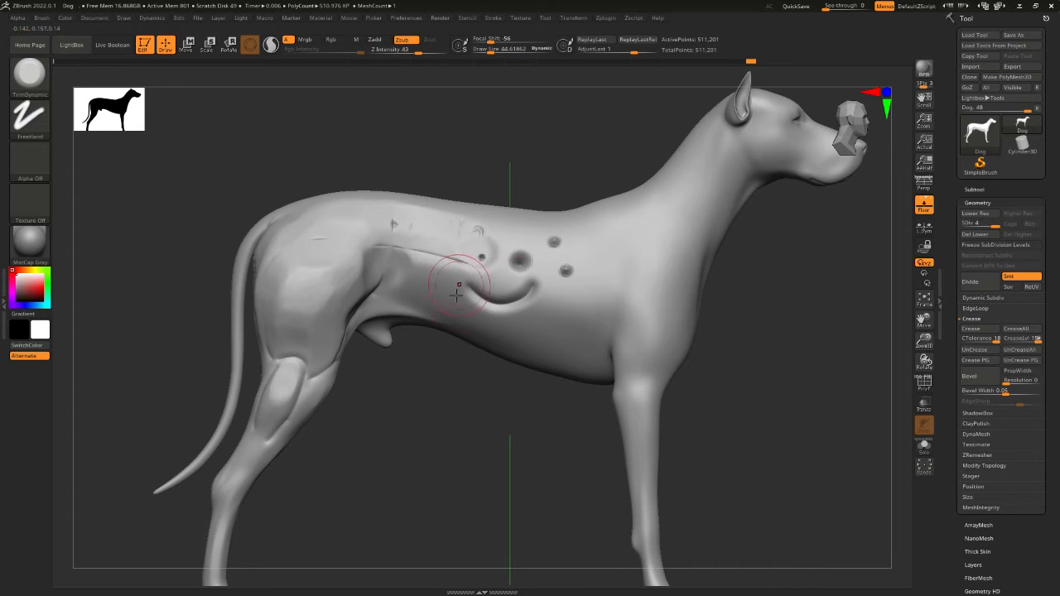
Flatten the smiley face and the carved line with TrimDynamic and smooth the surrounding flank.
alt+drag(438, 419, 374, 533)
drag(426, 312, 434, 293)
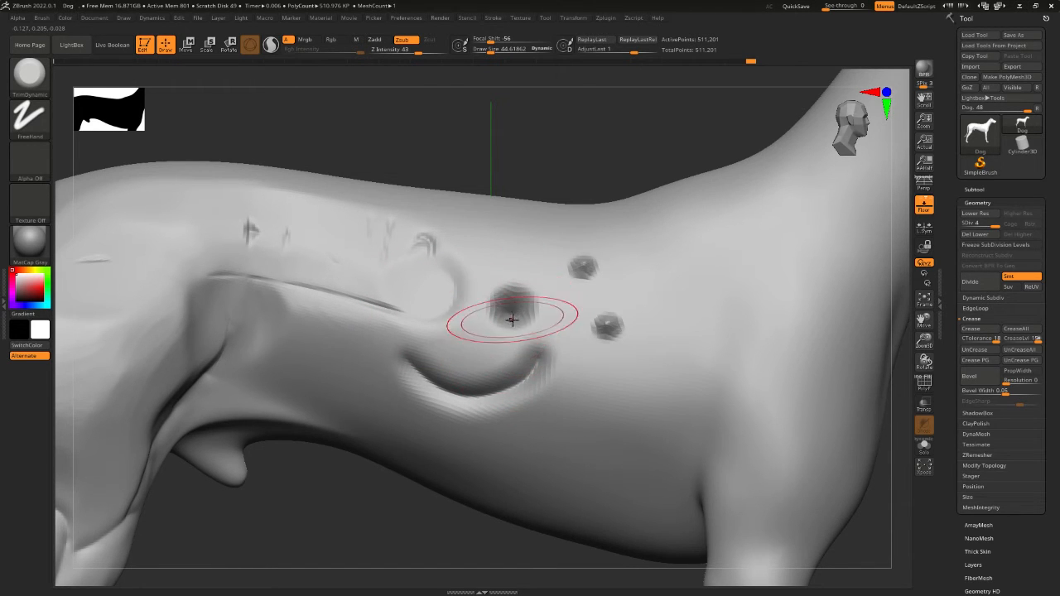
drag(602, 161, 536, 240)
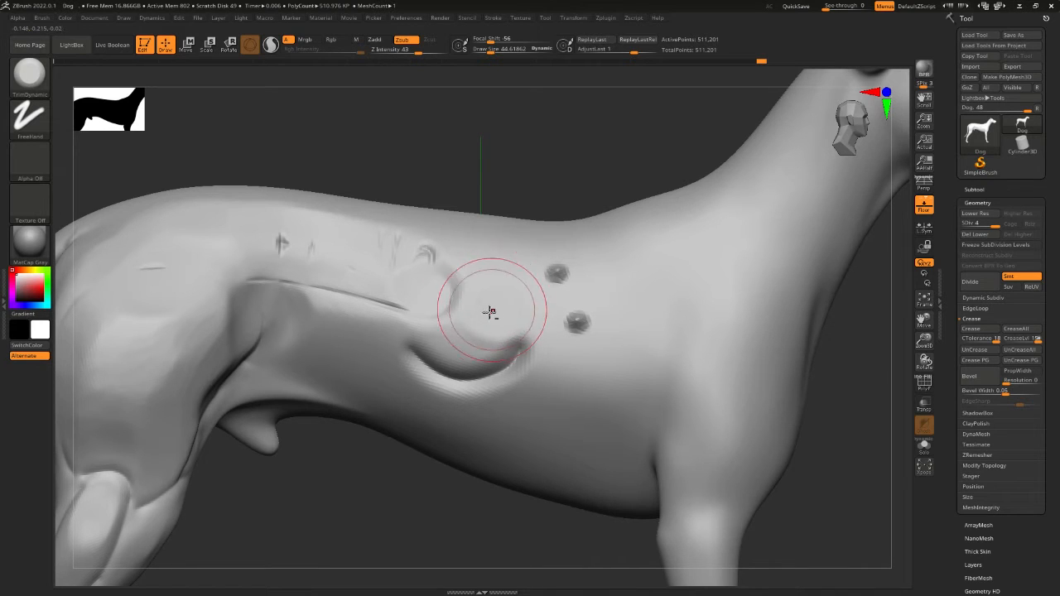
mouse_move(500, 312)
mouse_down()
mouse_move(453, 296)
mouse_move(422, 310)
mouse_move(447, 362)
mouse_move(507, 370)
mouse_move(516, 359)
mouse_up()
mouse_move(423, 360)
mouse_down()
mouse_move(486, 365)
mouse_move(424, 346)
mouse_move(493, 354)
mouse_move(505, 338)
mouse_move(513, 350)
mouse_move(481, 357)
mouse_move(473, 379)
mouse_move(426, 286)
mouse_move(284, 241)
mouse_move(323, 323)
mouse_up()
key(shift)
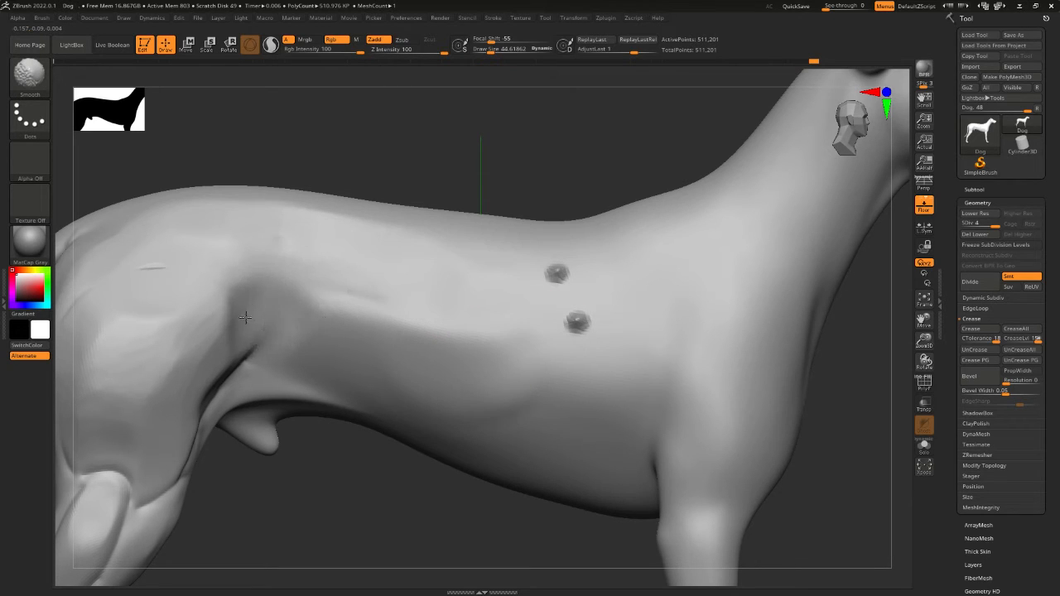
Remove the two remaining dots near the shoulder by applying TrimDynamic in its inverted mode.
key(alt)
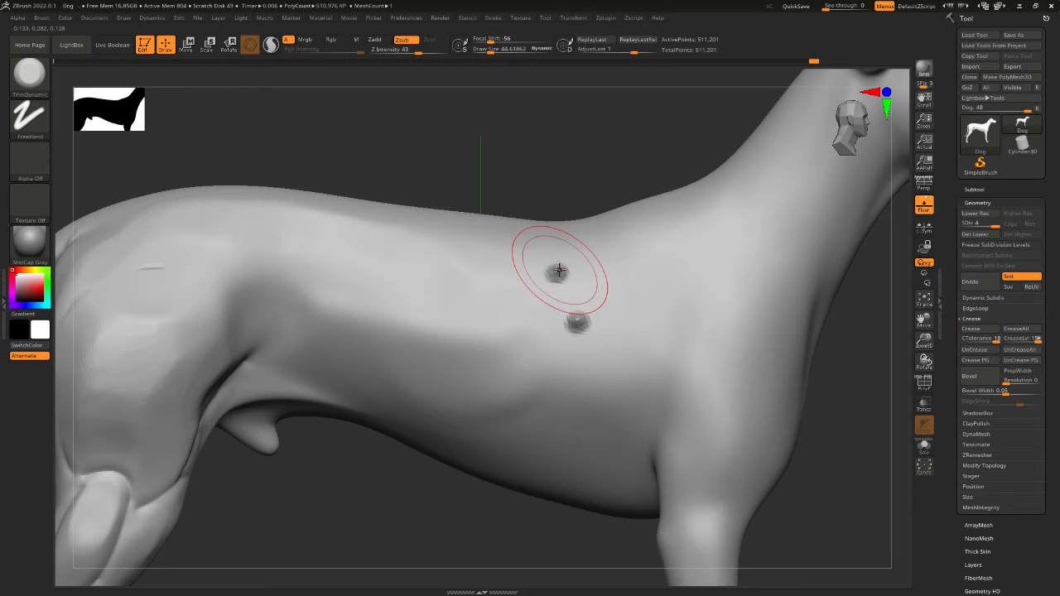
alt+drag(560, 272, 562, 278)
key(ctrl+z)
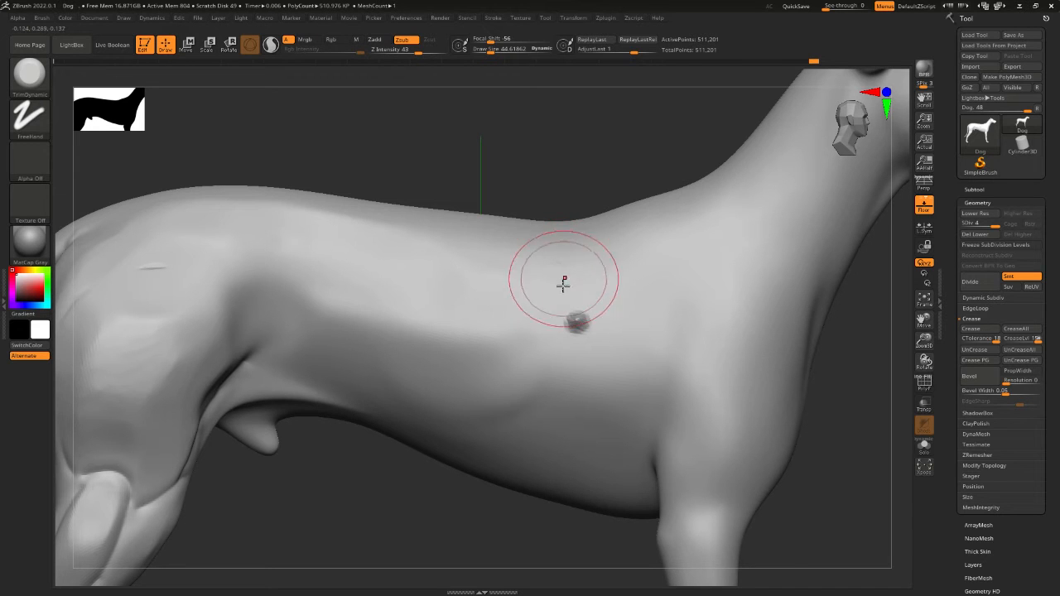
alt+drag(576, 321, 572, 326)
key(f)
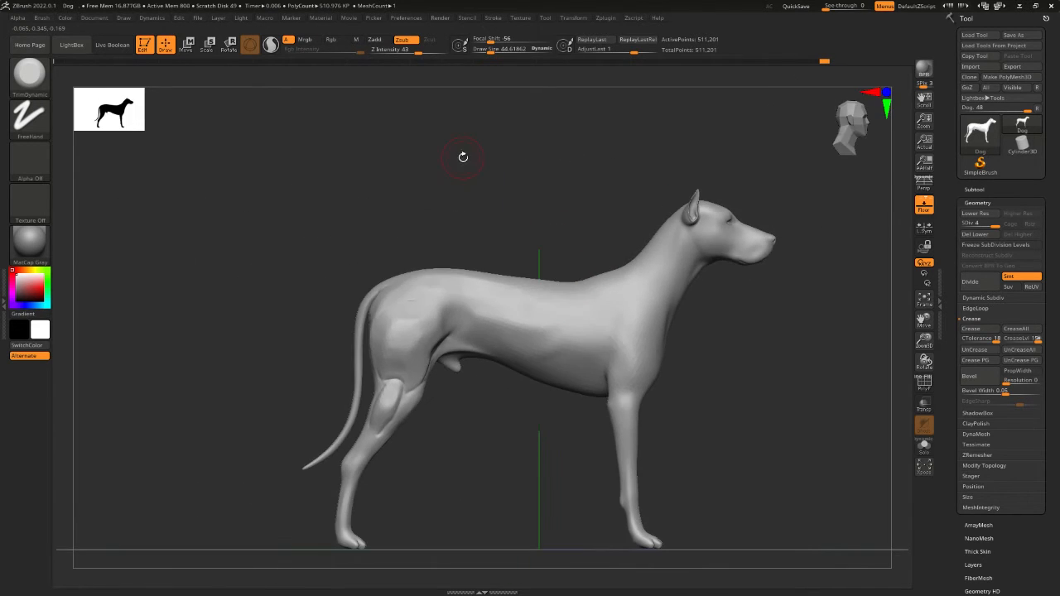
Flatten the grooves around the hind calf muscle with TrimDynamic.
drag(736, 409, 318, 230)
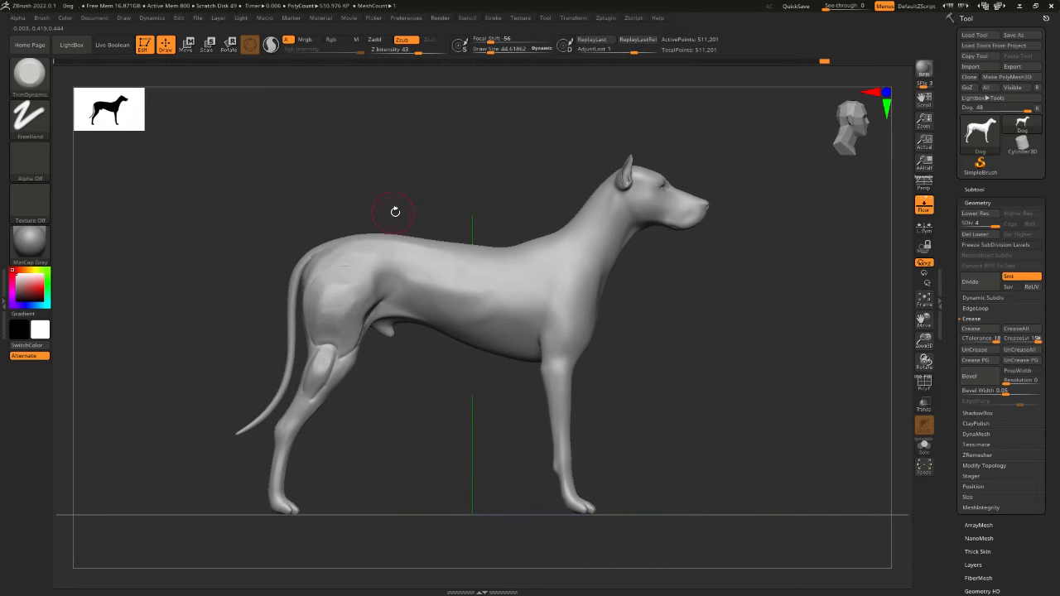
alt+drag(400, 196, 402, 194)
mouse_move(369, 381)
alt+mouse_down()
mouse_move(399, 428)
mouse_move(492, 383)
alt+mouse_up()
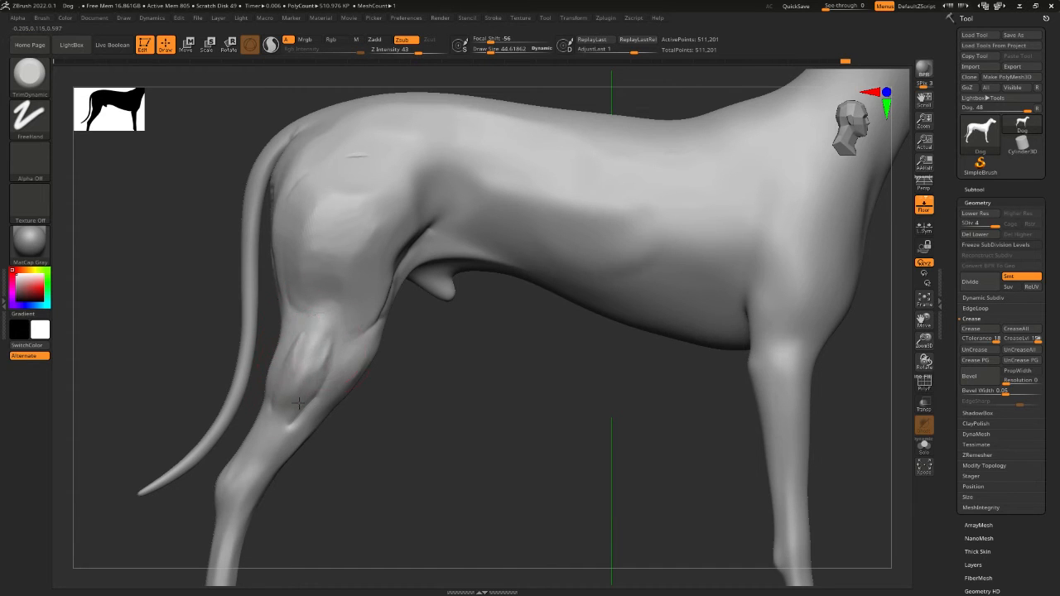
mouse_move(308, 357)
mouse_down()
mouse_move(292, 402)
mouse_move(298, 380)
mouse_up()
drag(318, 338, 287, 401)
alt+drag(418, 396, 396, 433)
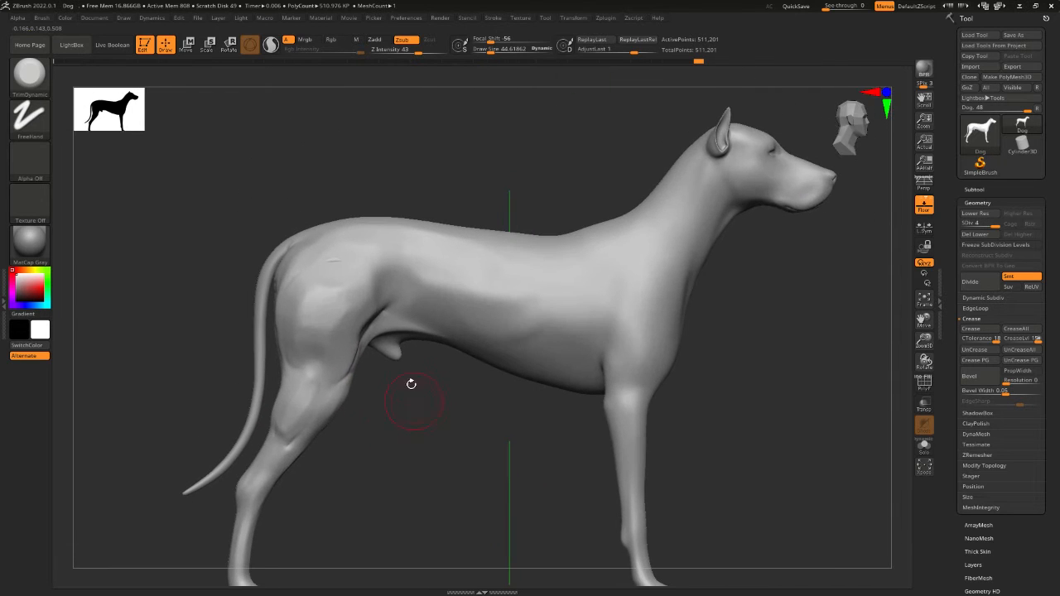
Smooth the leftover crease on the hip and the marks on the back of the thigh.
mouse_move(337, 264)
shift+mouse_down()
mouse_move(325, 266)
mouse_move(344, 260)
shift+mouse_up()
drag(354, 195, 370, 189)
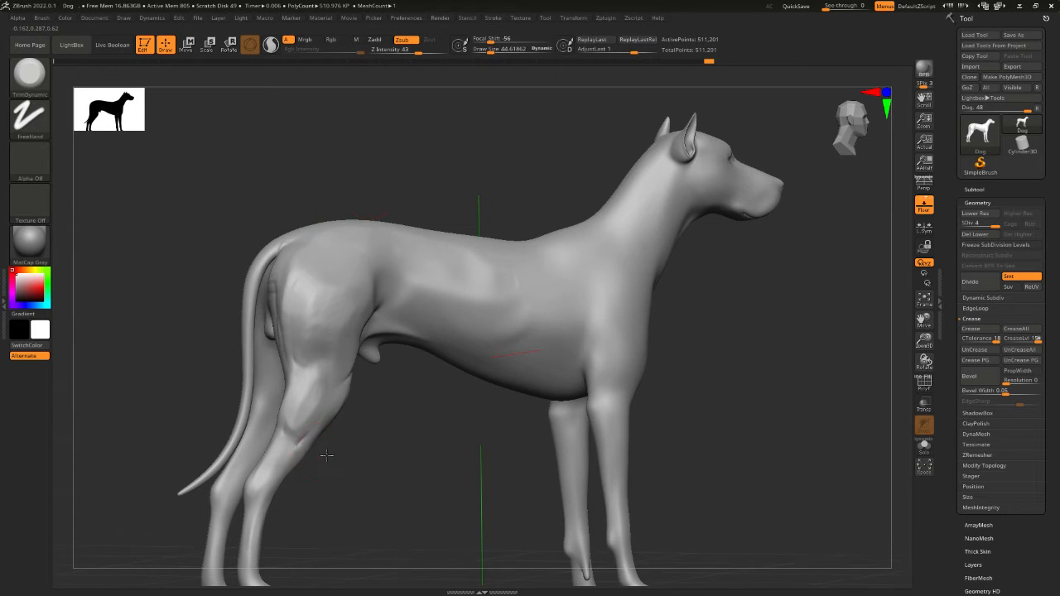
shift+drag(327, 456, 349, 333)
drag(389, 423, 539, 406)
shift+drag(320, 279, 314, 313)
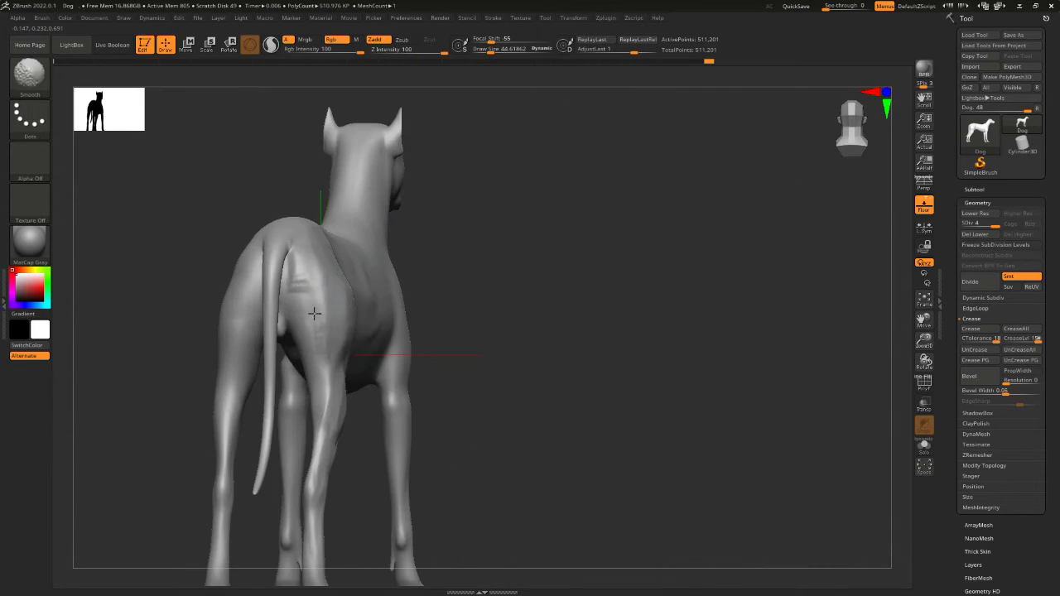
drag(642, 306, 369, 282)
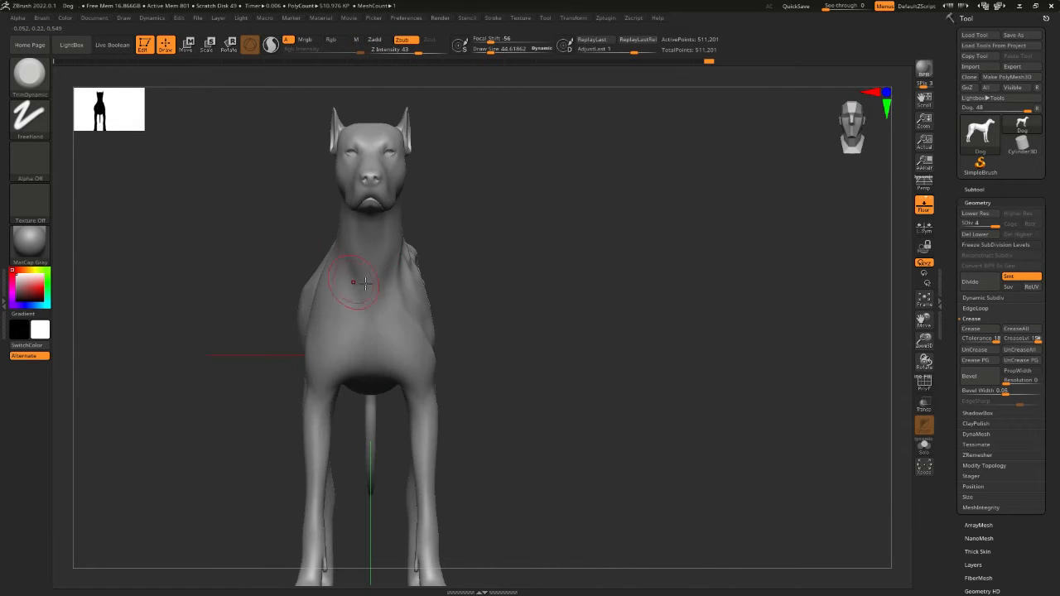
drag(439, 290, 584, 290)
alt+drag(459, 173, 417, 244)
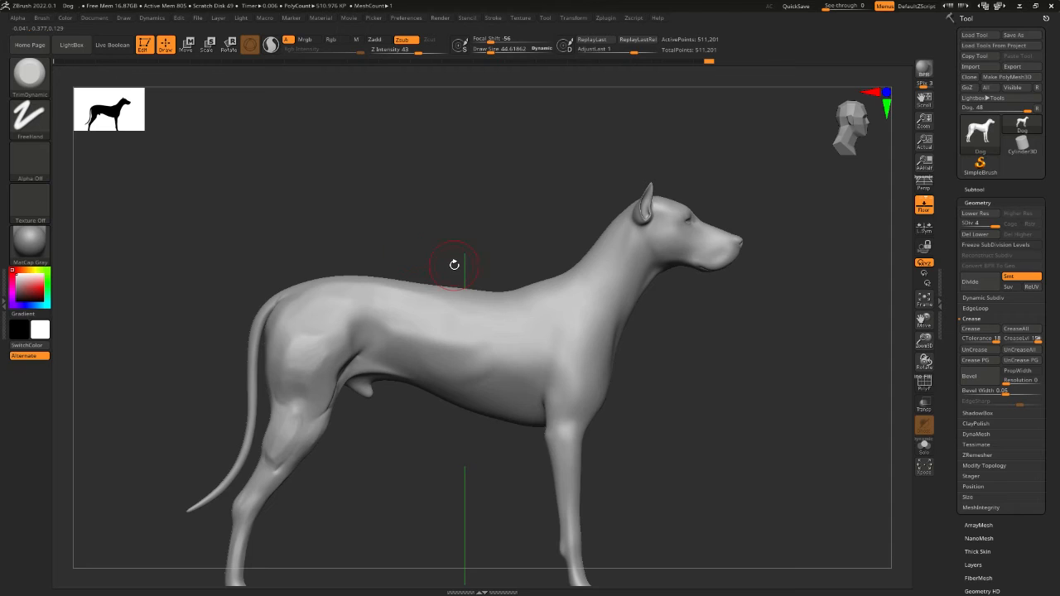
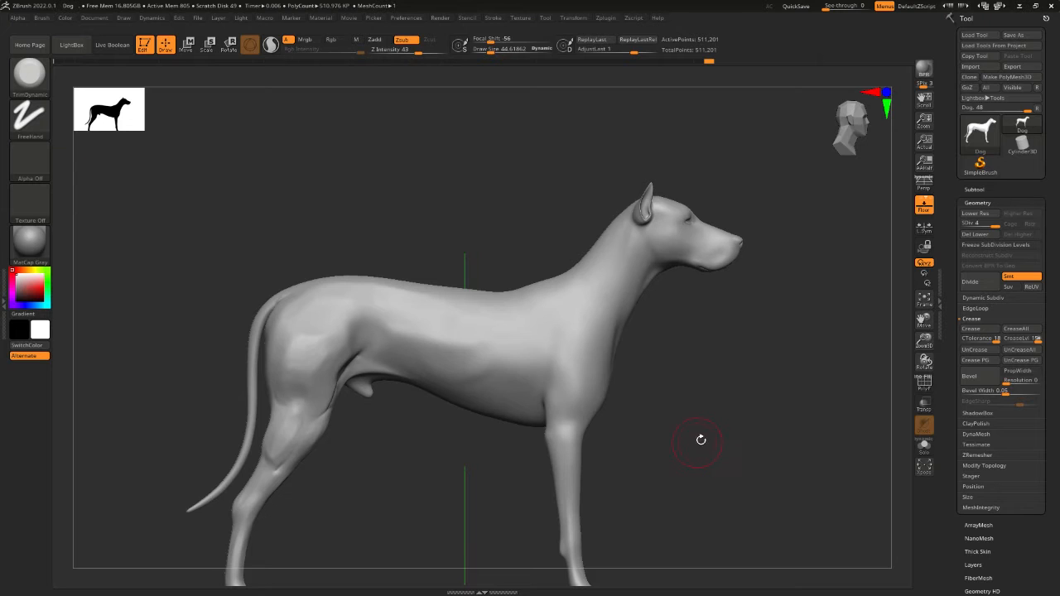
Enlarge the brush to a draw size of about 119 and smooth the hind leg and the flank.
alt+drag(701, 440, 733, 339)
shift+drag(372, 262, 417, 249)
key(space)
mouse_move(508, 275)
mouse_down()
mouse_move(510, 253)
mouse_move(486, 248)
mouse_move(526, 257)
mouse_move(485, 258)
mouse_move(511, 245)
mouse_move(508, 258)
mouse_move(495, 258)
mouse_up()
key(space)
mouse_move(331, 292)
shift+mouse_down()
mouse_move(331, 306)
mouse_move(324, 258)
shift+mouse_up()
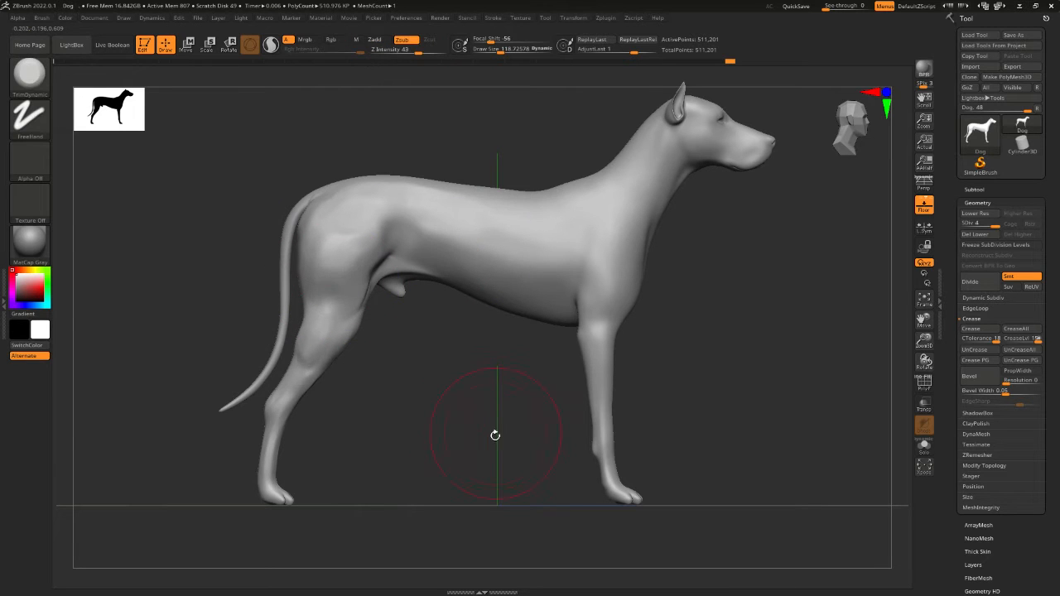
mouse_move(496, 435)
mouse_down()
mouse_move(457, 433)
mouse_move(722, 390)
mouse_up()
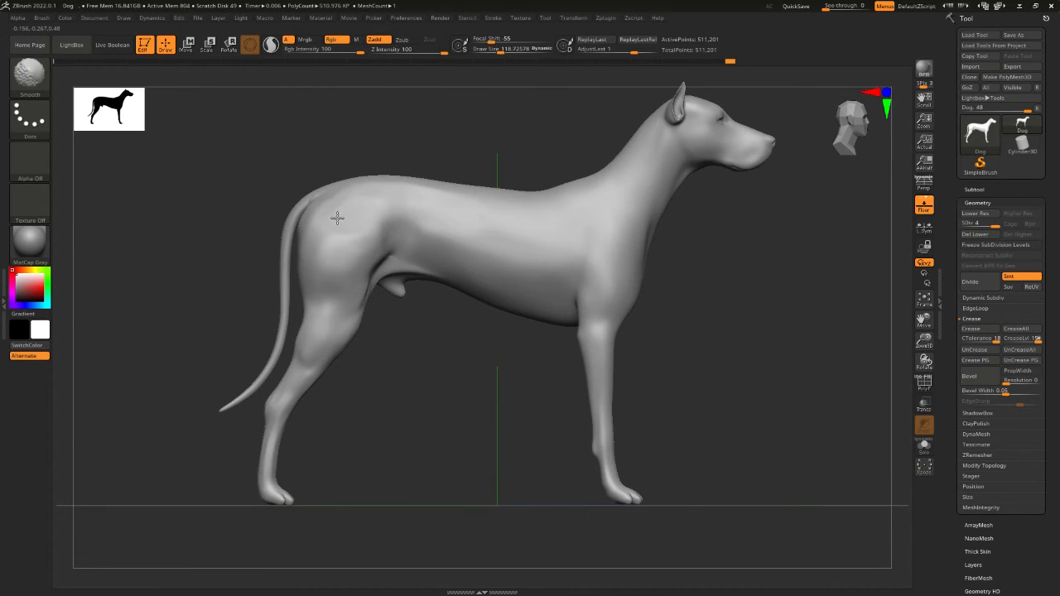
shift+drag(548, 261, 568, 263)
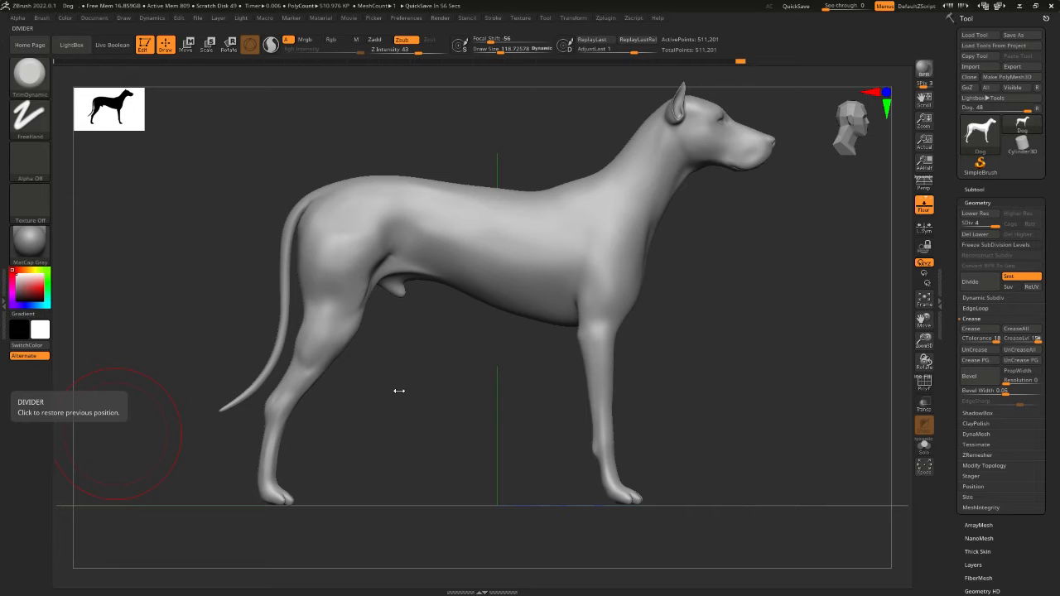
drag(453, 400, 450, 305)
shift+drag(450, 427, 483, 383)
alt+drag(733, 344, 729, 423)
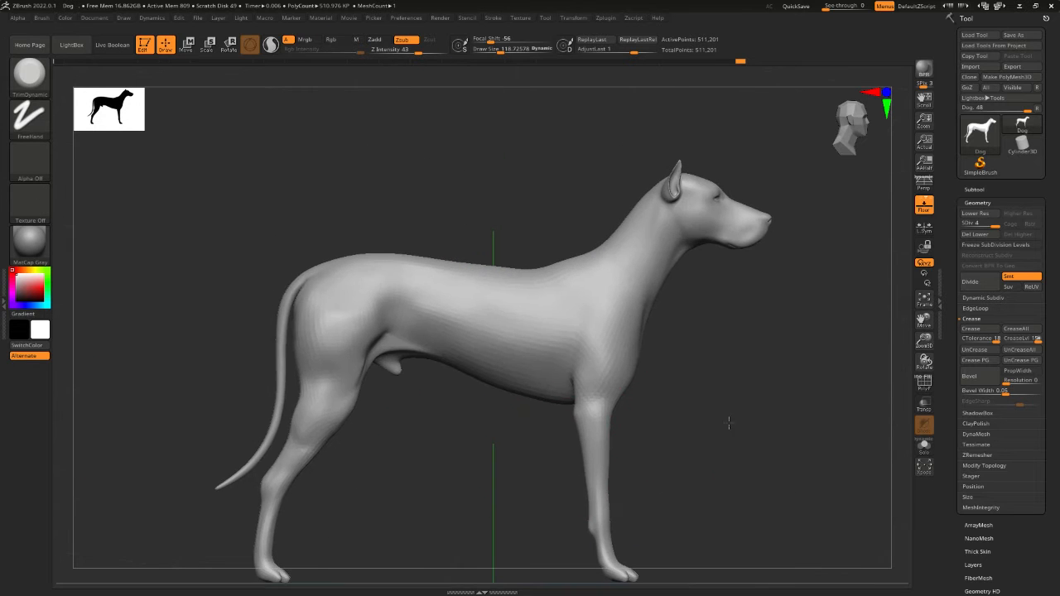
alt+drag(455, 204, 467, 210)
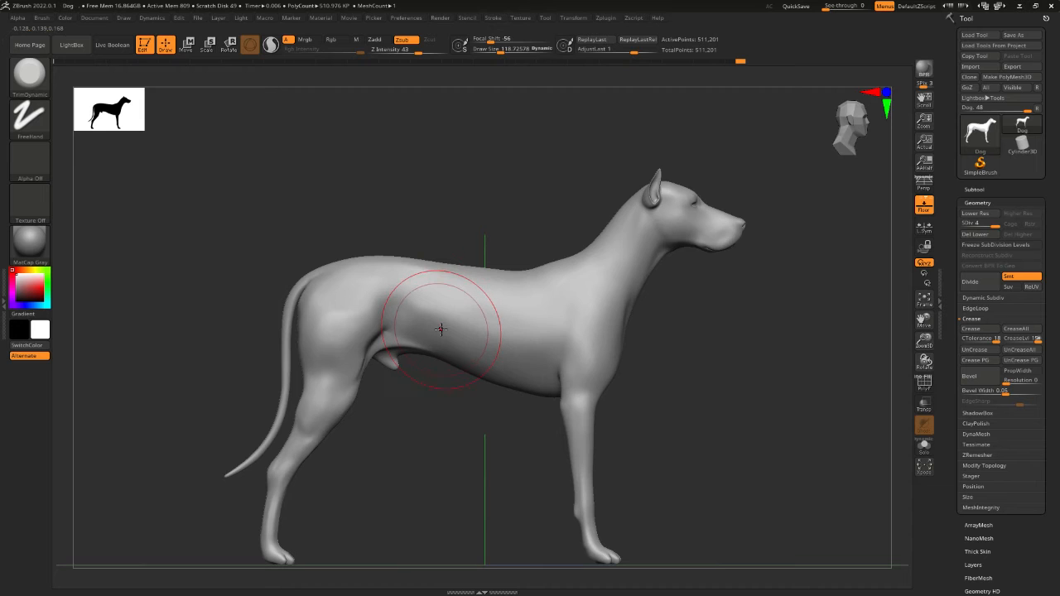
key(b)
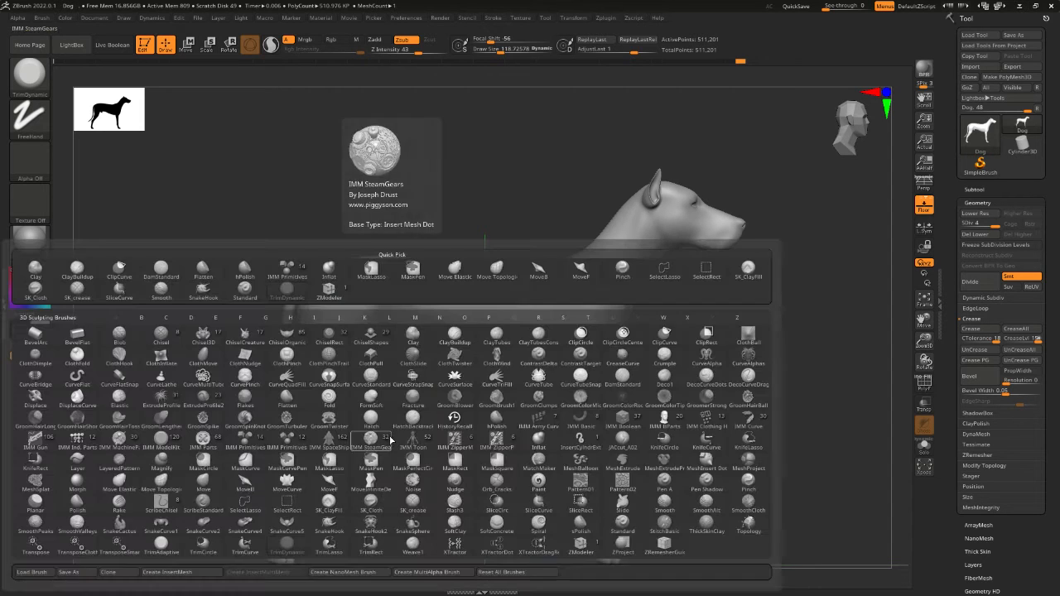
key(Escape)
drag(436, 450, 443, 434)
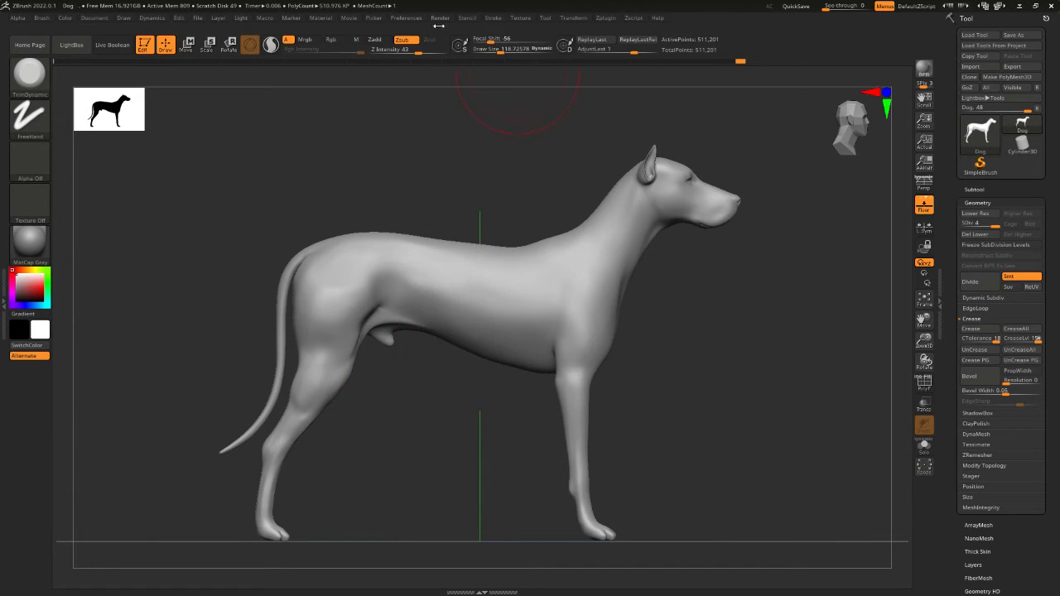
click(406, 19)
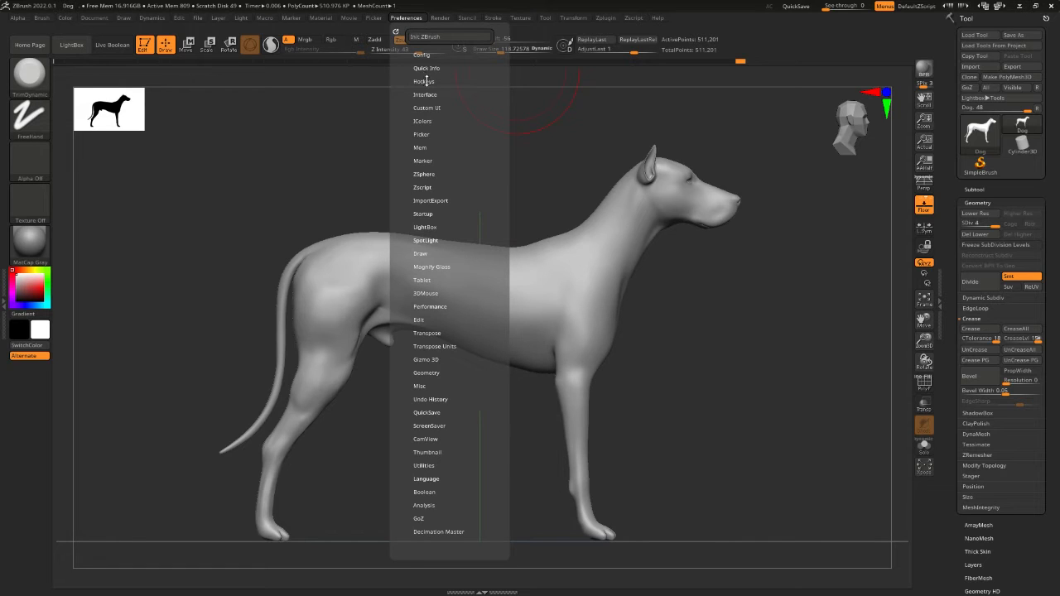
click(427, 53)
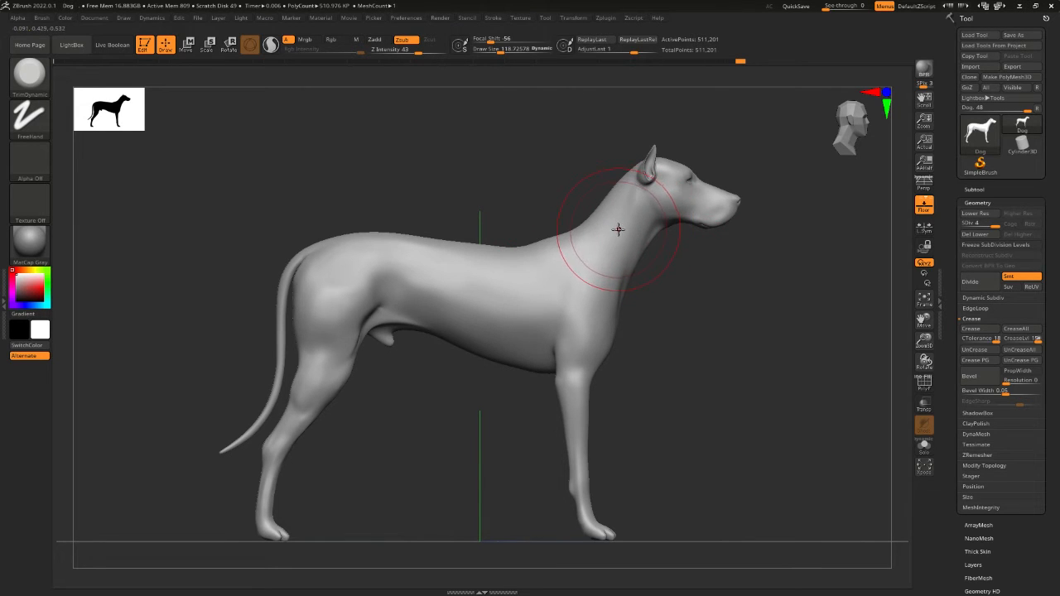
Reduce the TrimDynamic brush's draw size to about 51.
key(space)
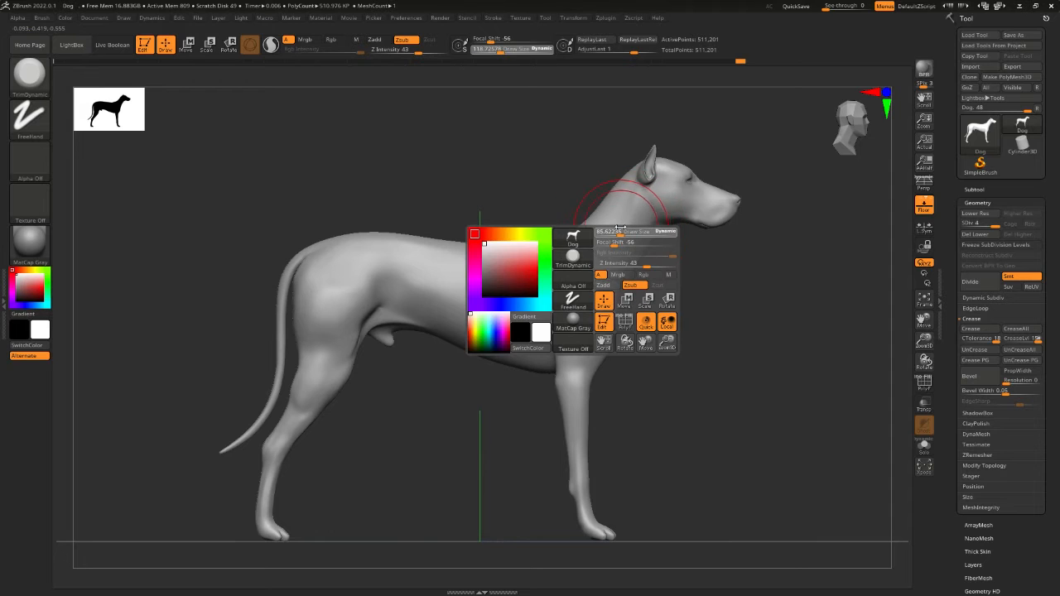
drag(620, 229, 608, 237)
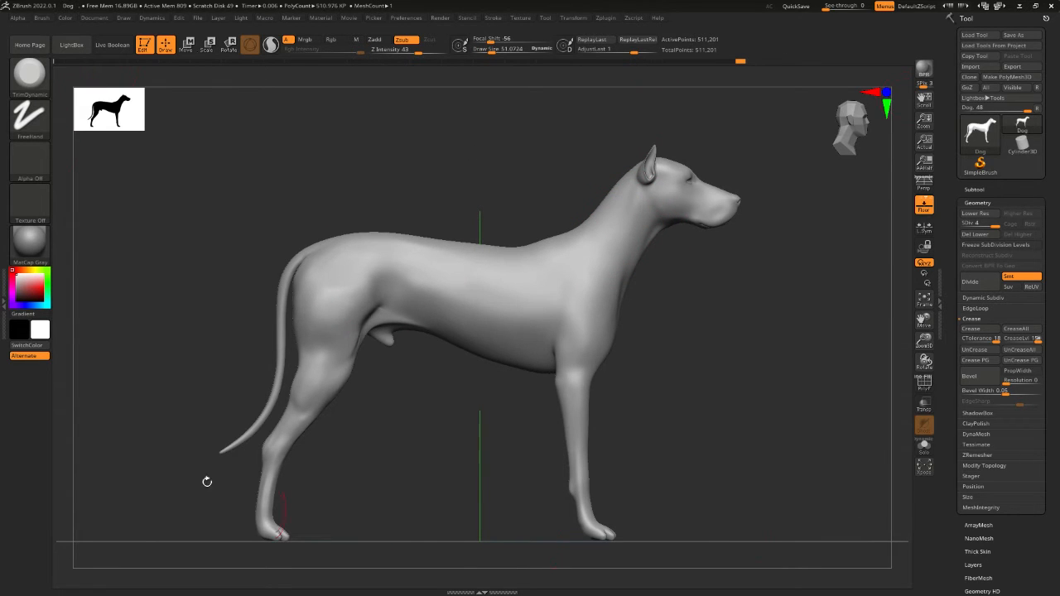
alt+drag(653, 362, 651, 386)
alt+drag(732, 406, 727, 381)
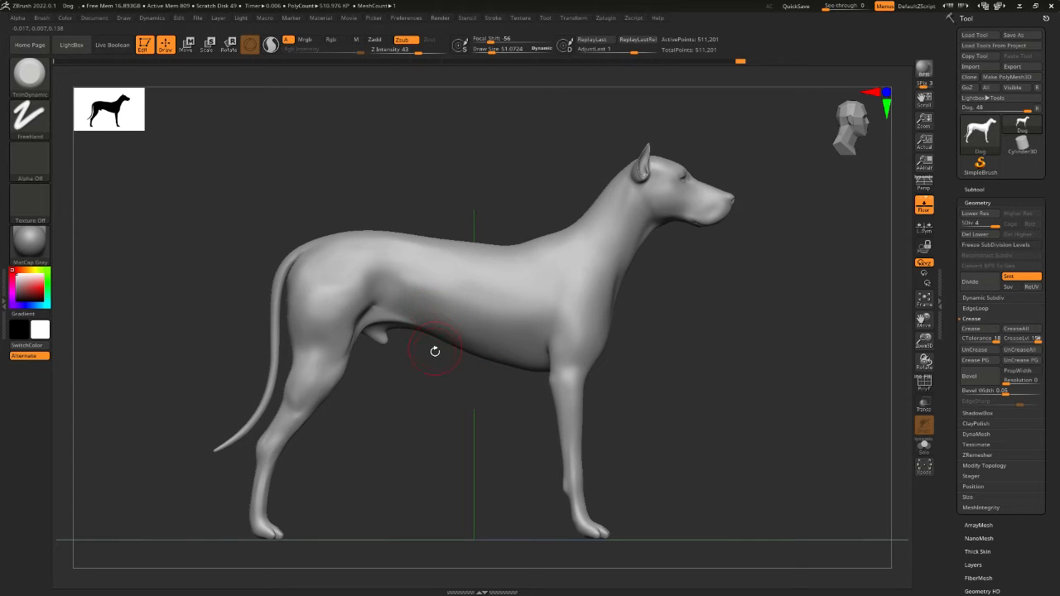
Cycle through the brushes assigned to custom hotkeys, including ClayBuildup, DamStandard and SK_crease, finishing on Pinch.
key(3)
key(4)
key(5)
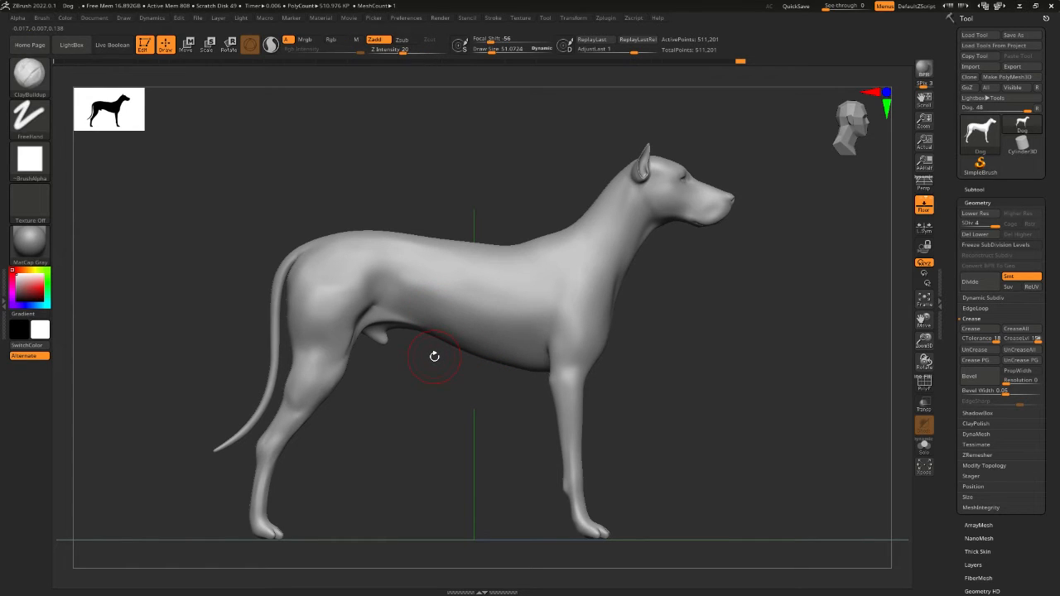
key(6)
key(7)
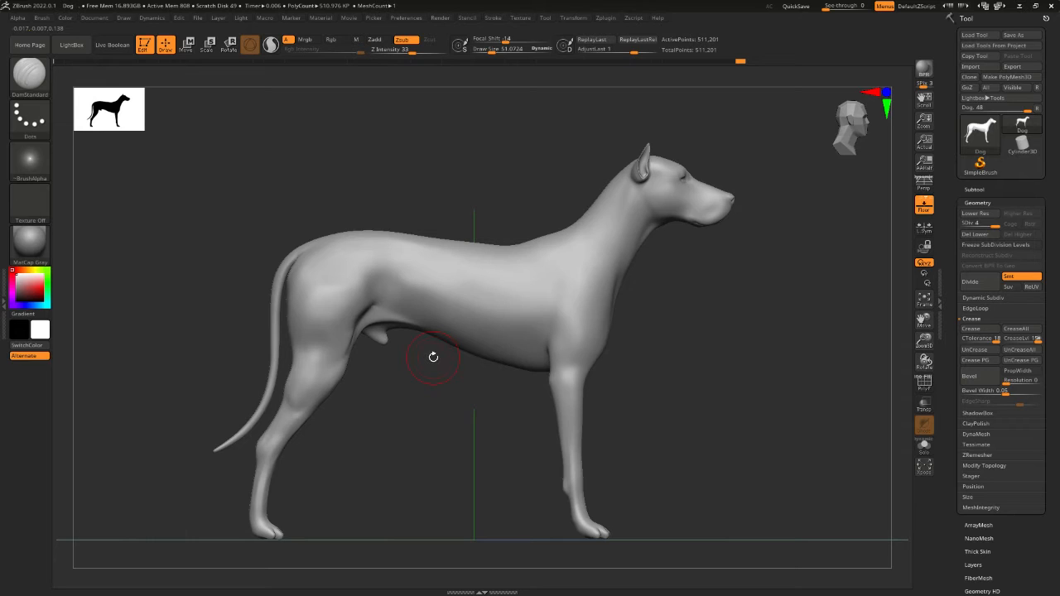
key(8)
key(9)
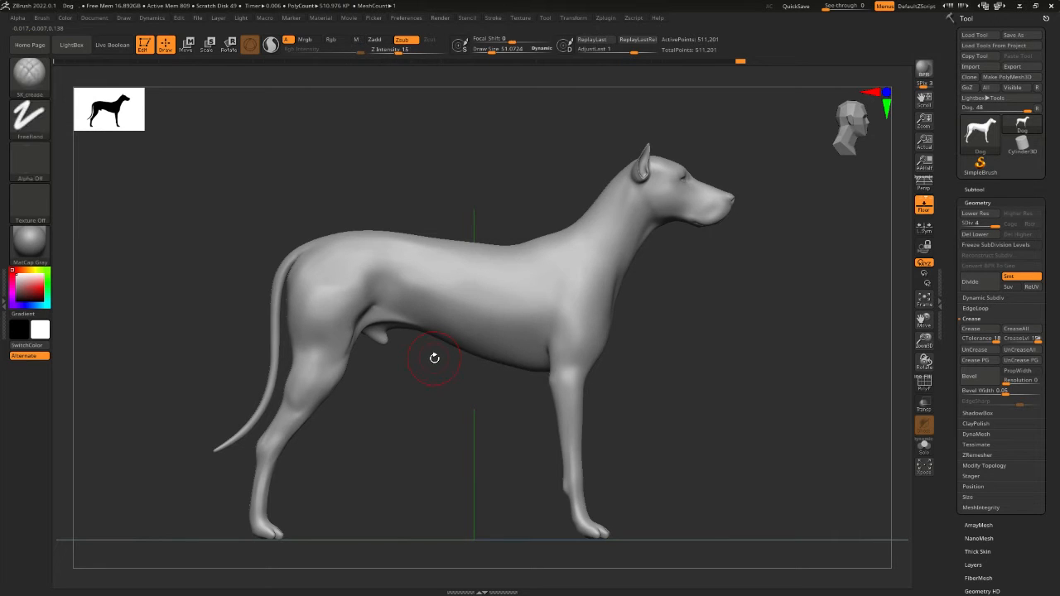
key(0)
key(1)
key(2)
key(7)
key(8)
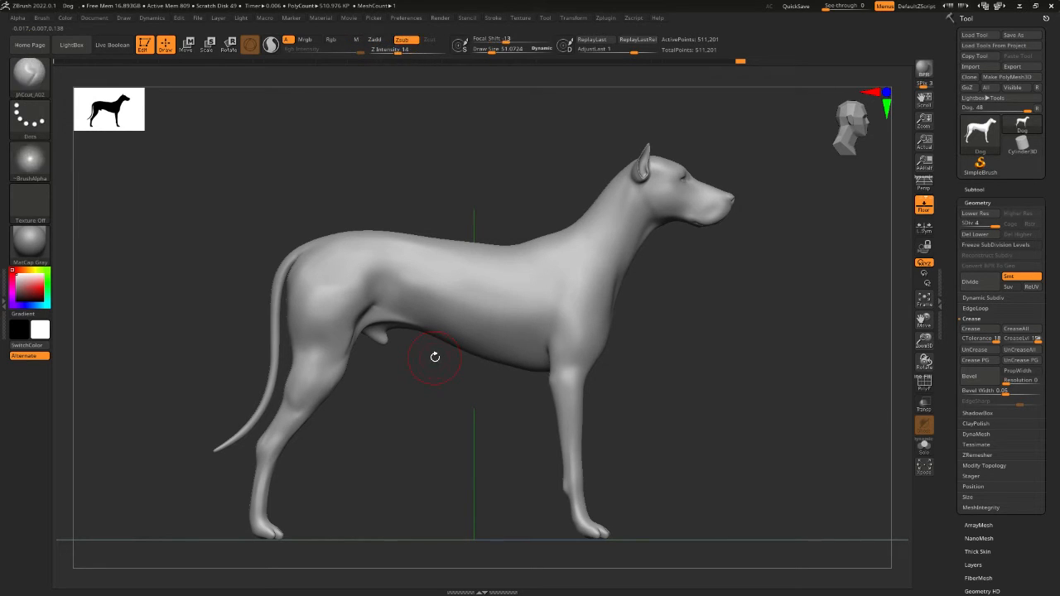
key(9)
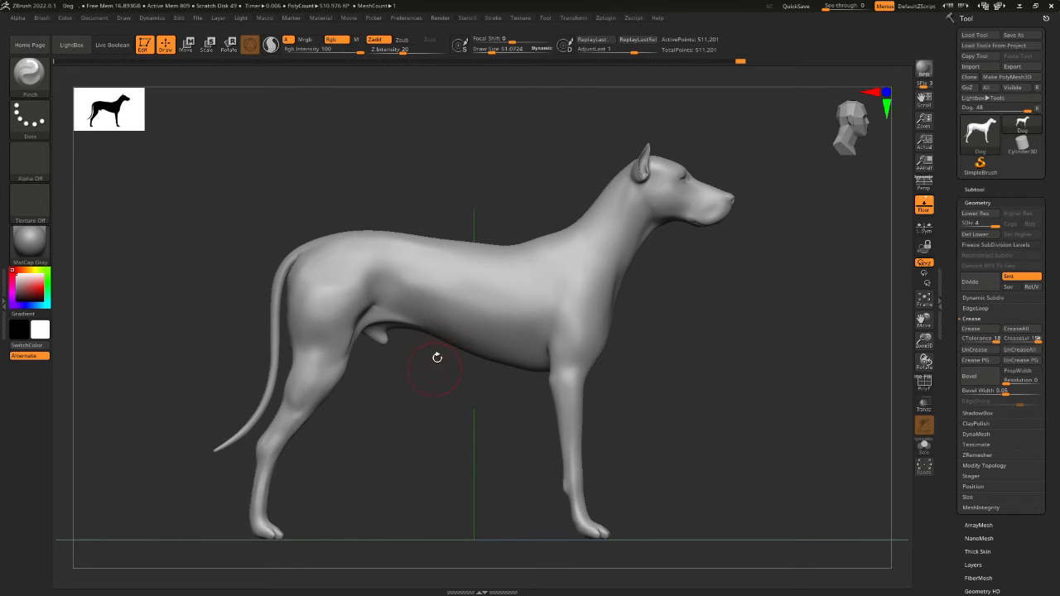
key(b)
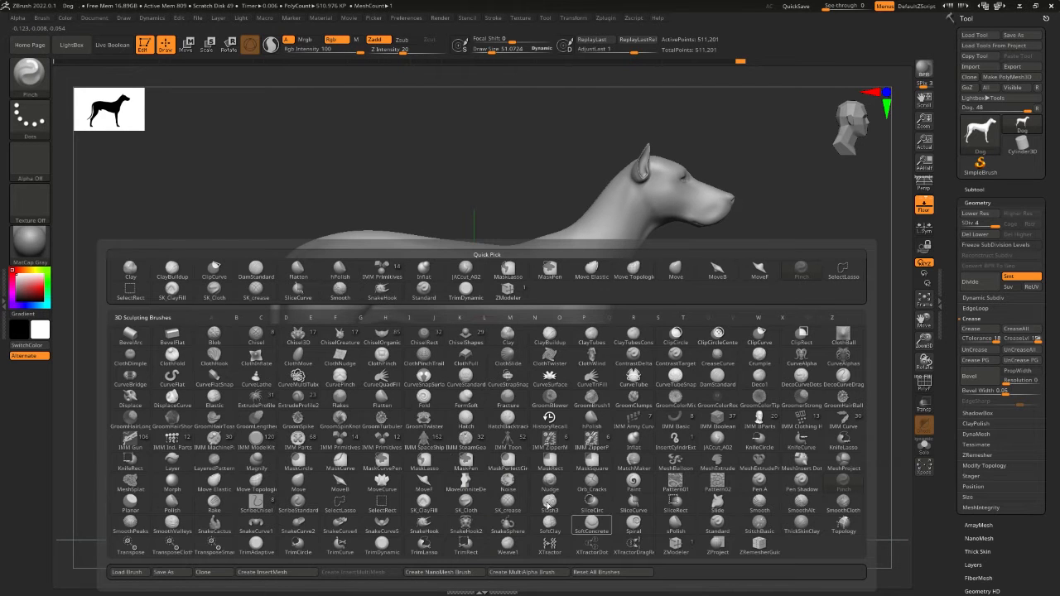
key(Escape)
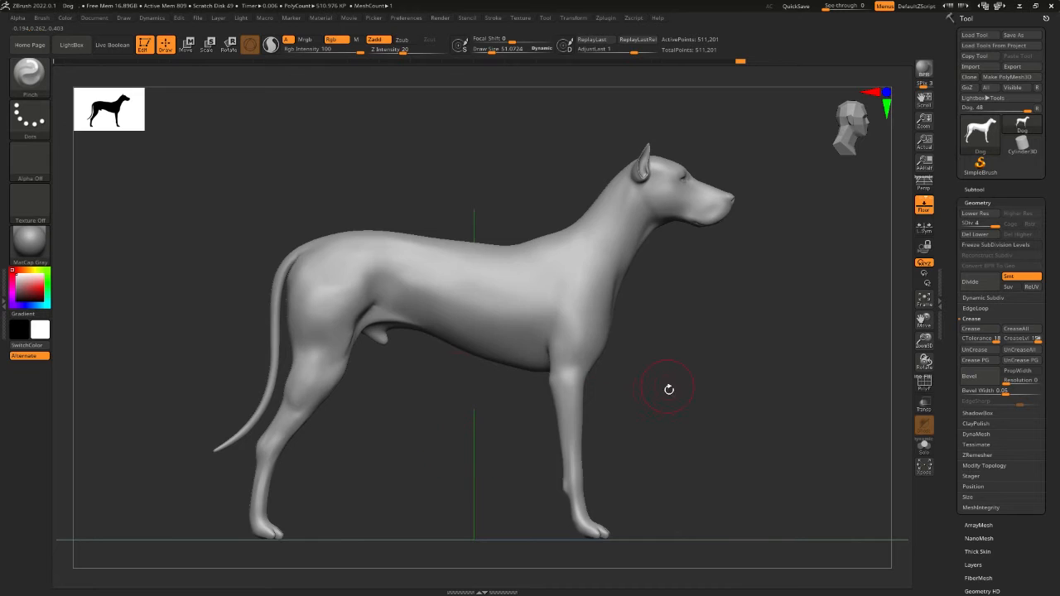
drag(669, 390, 683, 428)
alt+drag(443, 495, 424, 455)
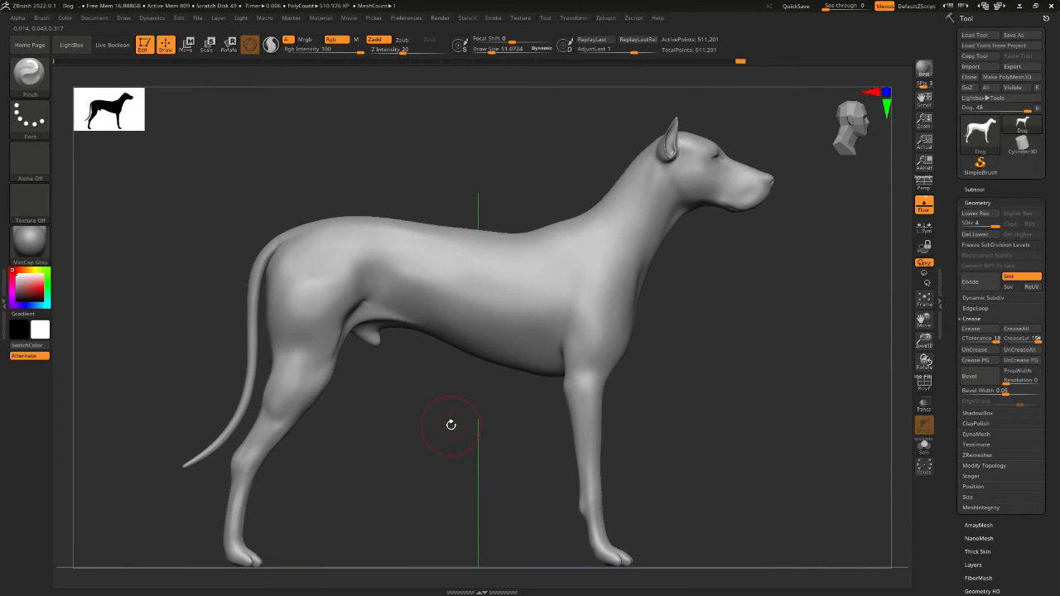
key(b)
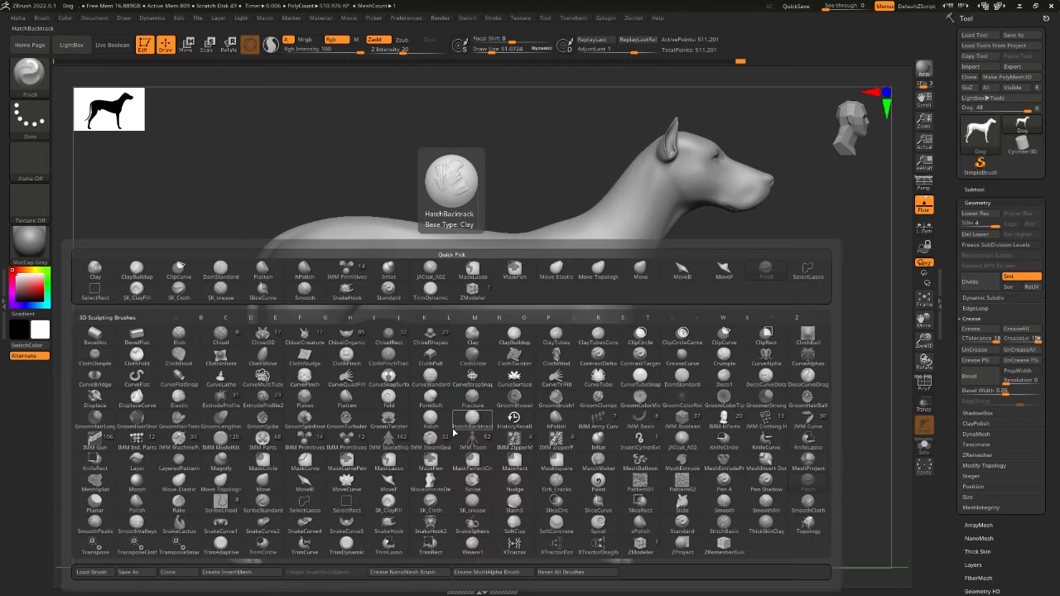
key(s)
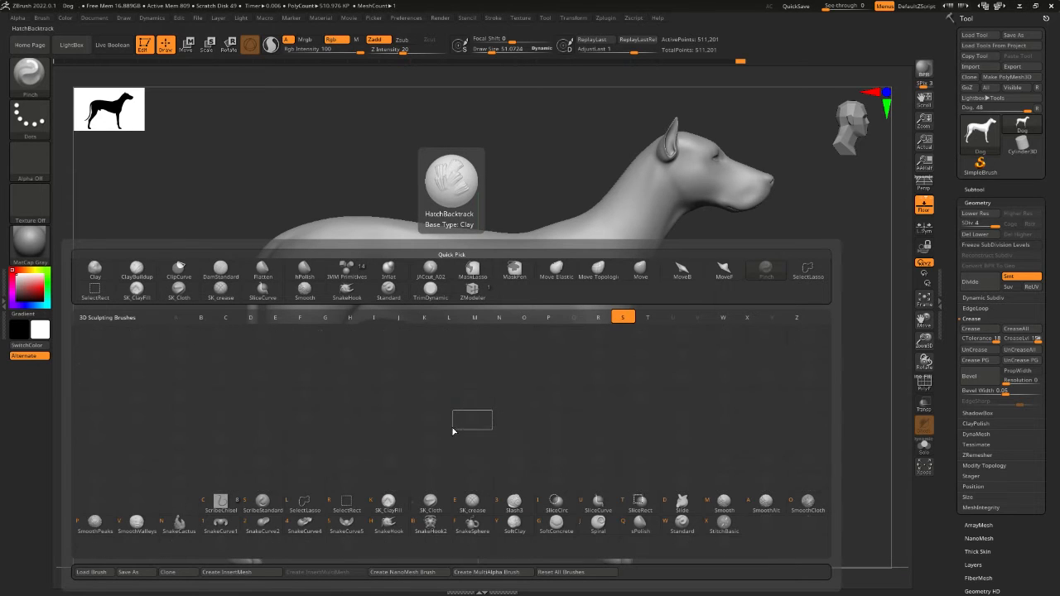
click(429, 292)
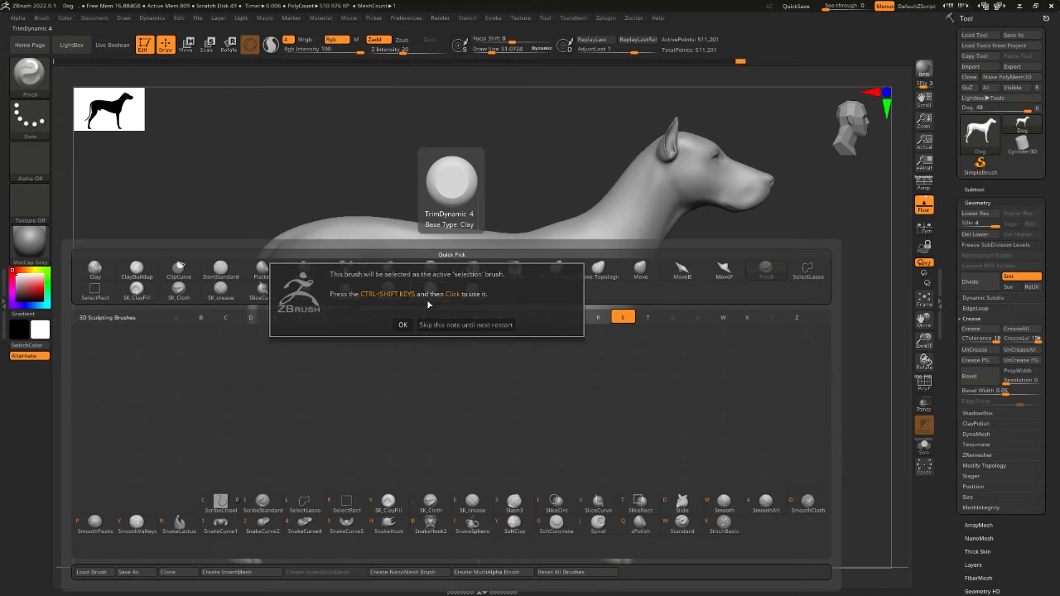
click(404, 325)
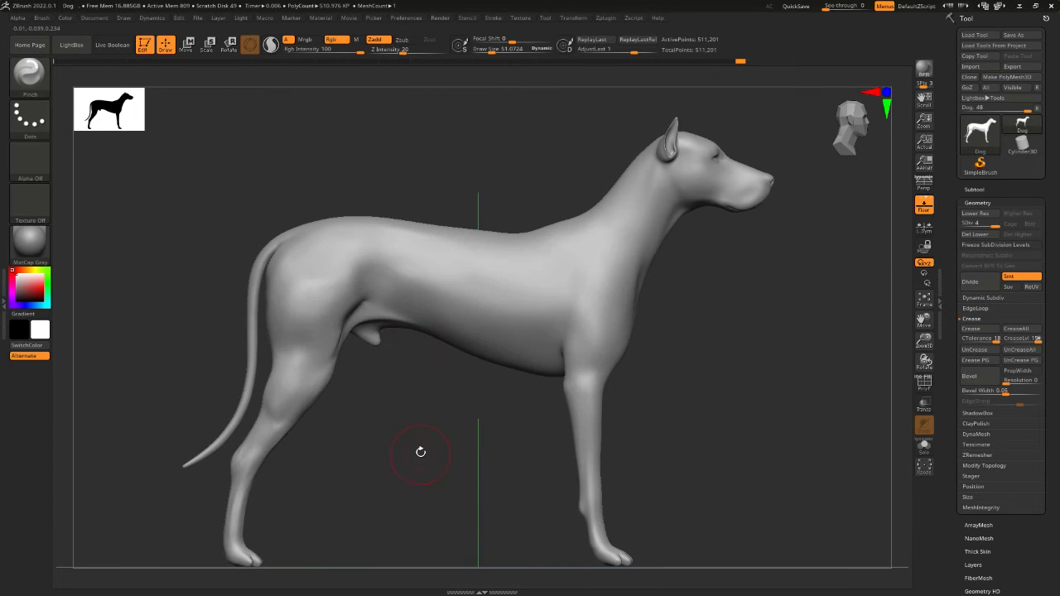
Pick the Standard brush from the brushes starting with S and reduce its draw size to about 15.
key(b)
key(s)
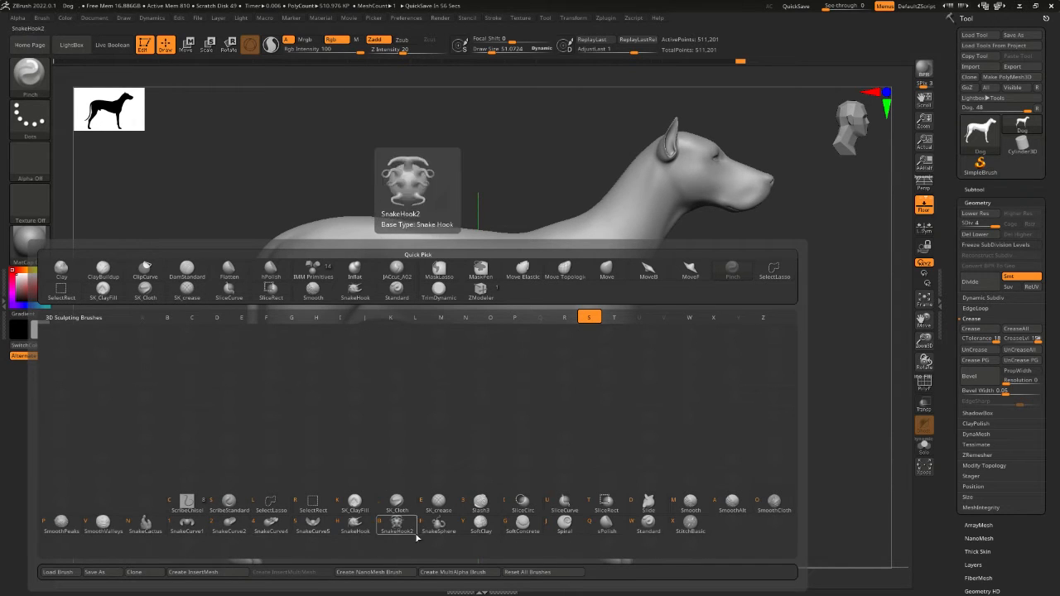
click(648, 523)
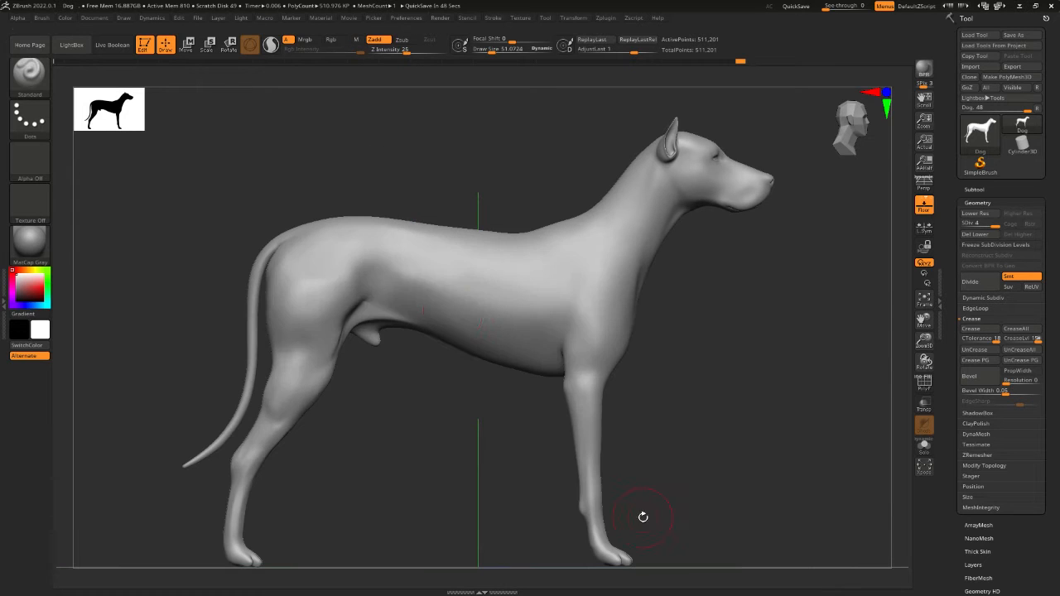
key(space)
click(443, 192)
drag(708, 400, 744, 401)
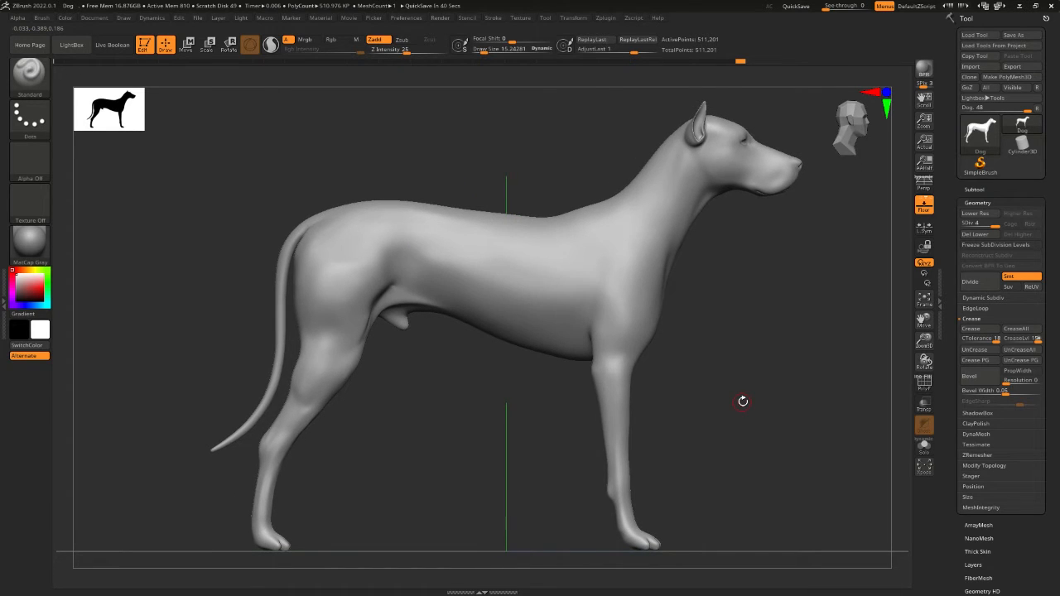
drag(427, 419, 411, 307)
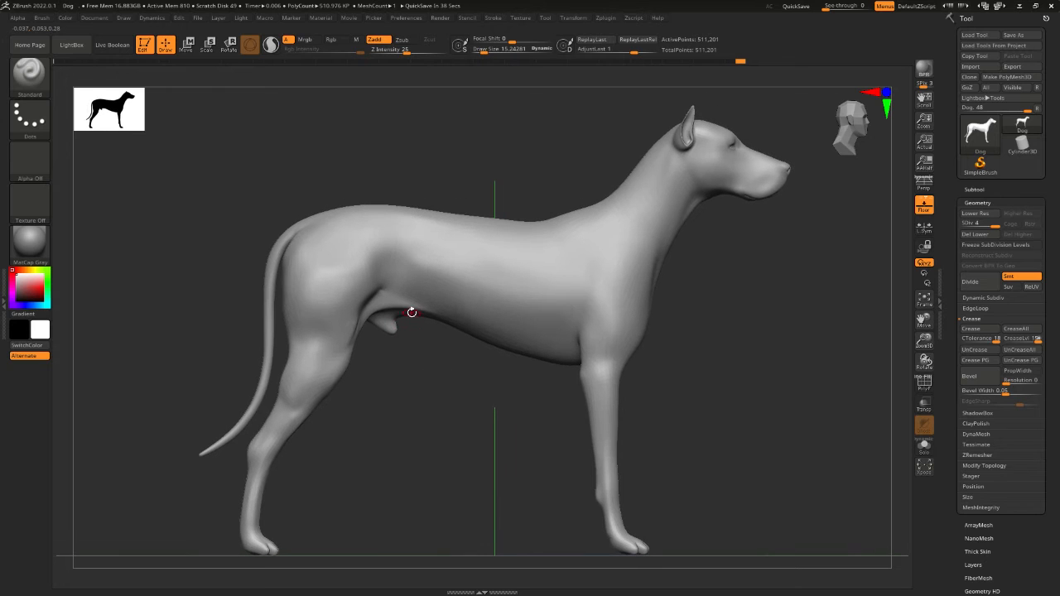
Try a zigzag and an outline around it on the dog's flank with the Standard brush, and undo the strokes.
drag(394, 264, 514, 273)
mouse_move(458, 223)
mouse_down()
mouse_move(362, 218)
mouse_move(446, 303)
mouse_move(522, 304)
mouse_move(506, 250)
mouse_up()
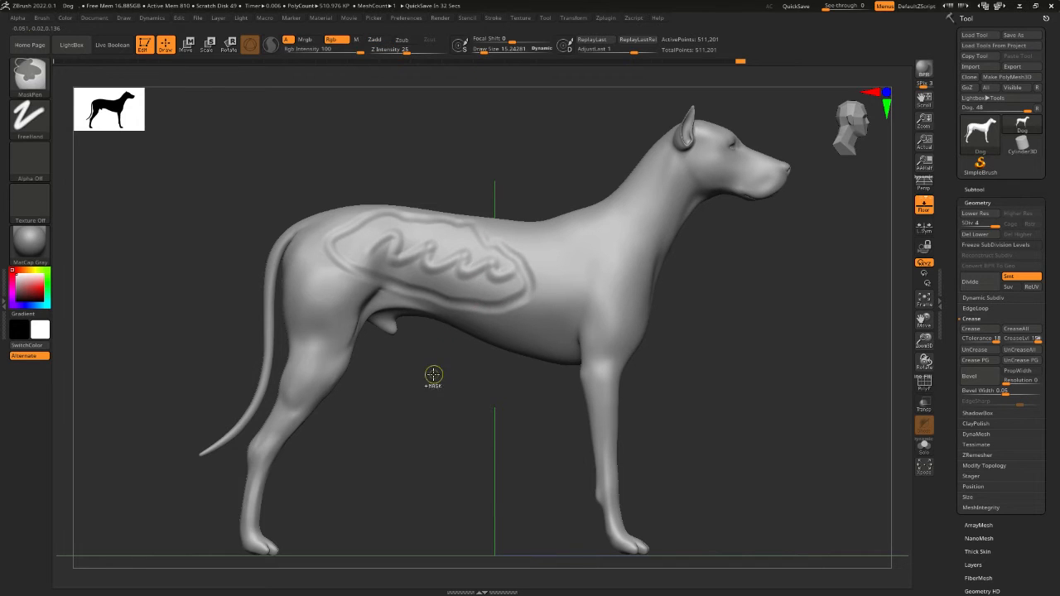
key(ctrl+z)
key(ctrl+z)
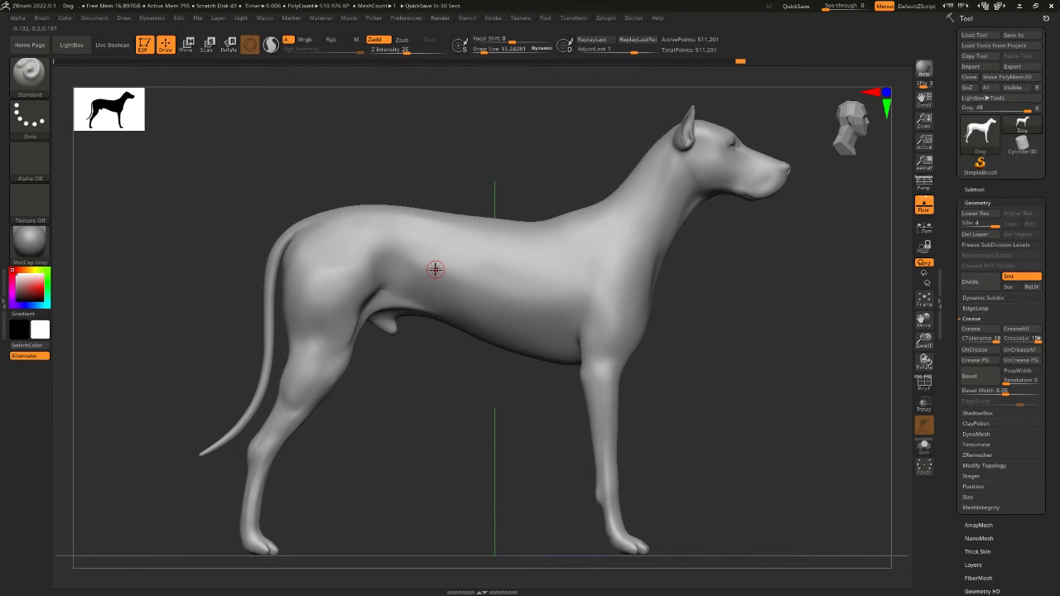
Switch to ClayBuildup, enlarge the draw size to about 39, try a stroke on the flank and undo it.
key(b)
key(c)
key(b)
key(space)
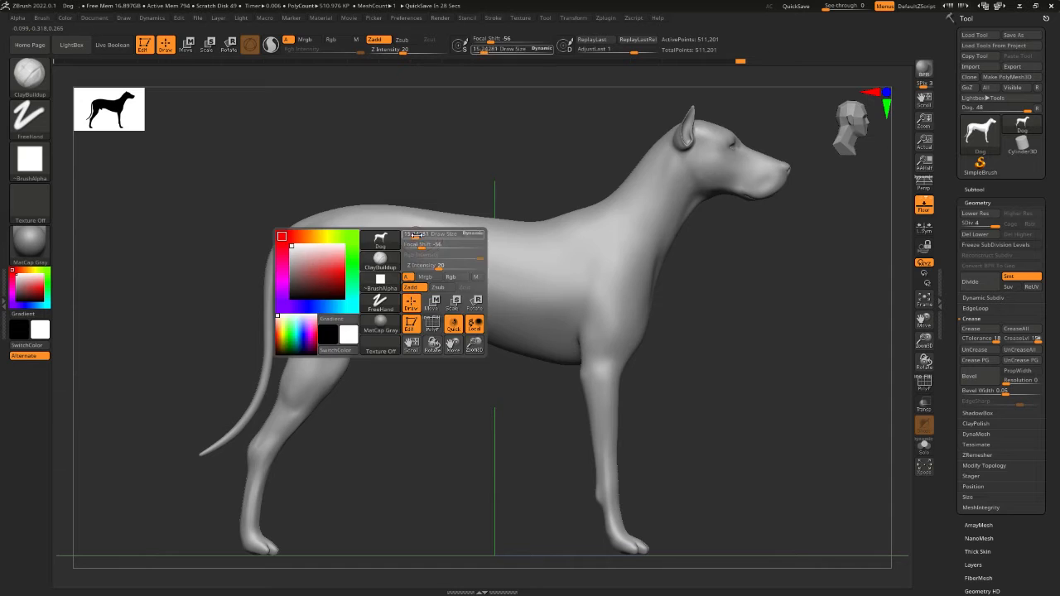
drag(410, 238, 551, 291)
key(ctrl+z)
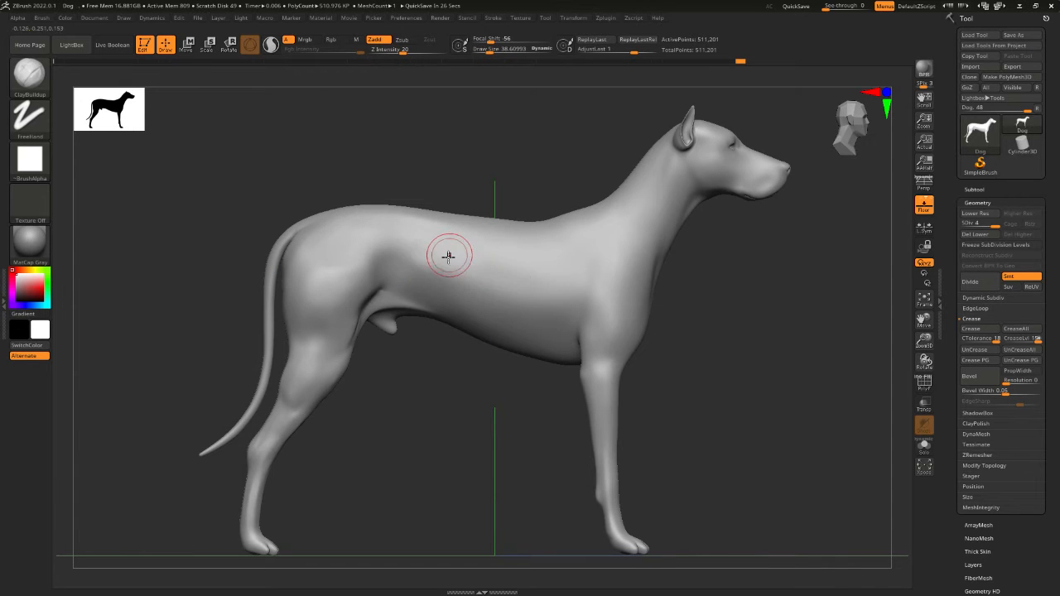
Build up a raised patch on the flank with zigzag ClayBuildup strokes and soften it with the Smooth brush.
key(b)
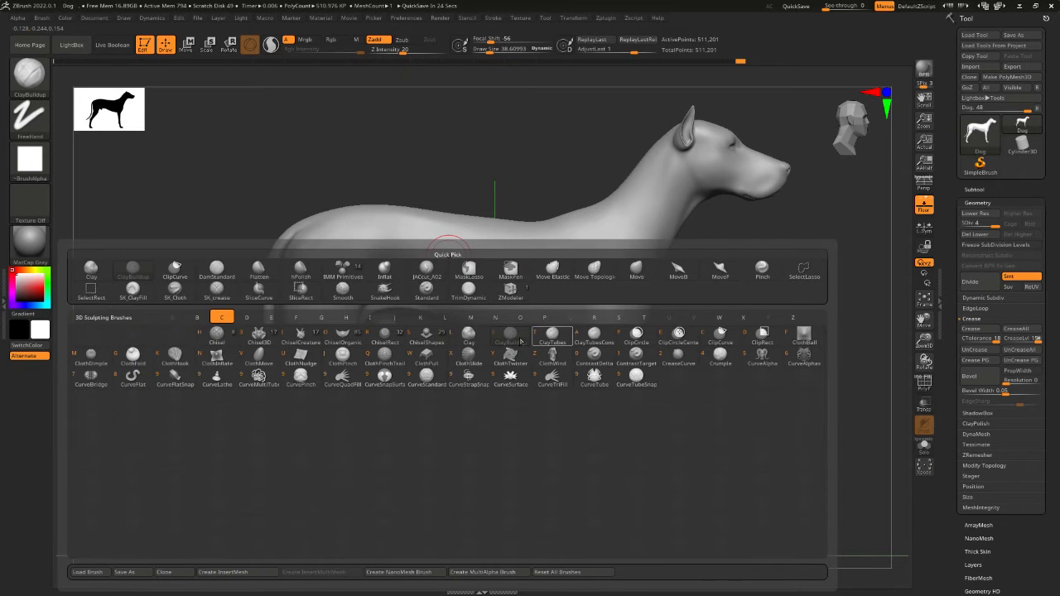
click(466, 337)
mouse_move(414, 236)
mouse_down()
mouse_move(465, 263)
mouse_move(511, 253)
mouse_up()
key(shift)
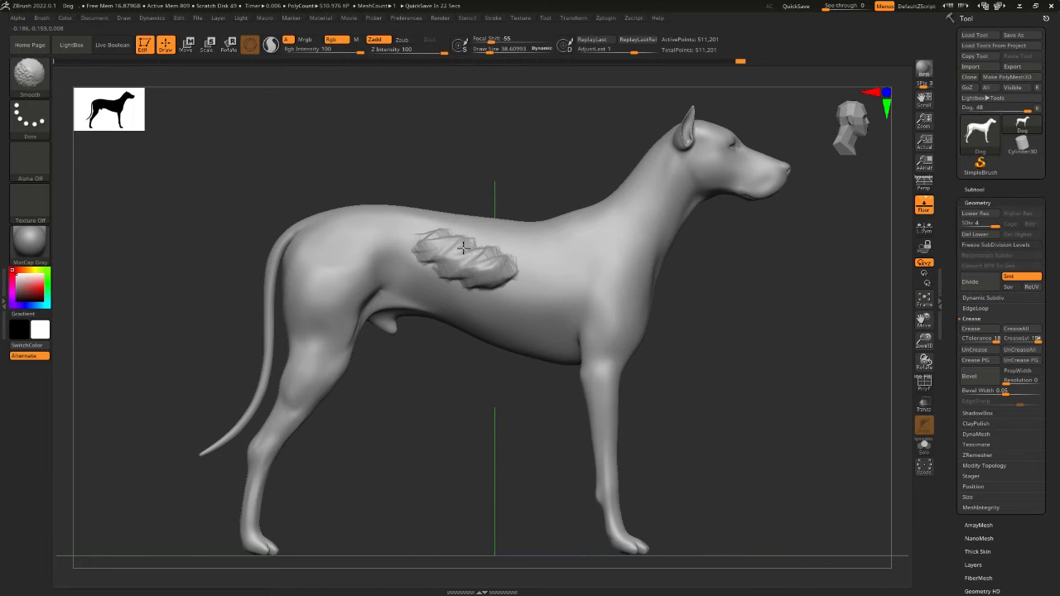
shift+drag(436, 254, 473, 271)
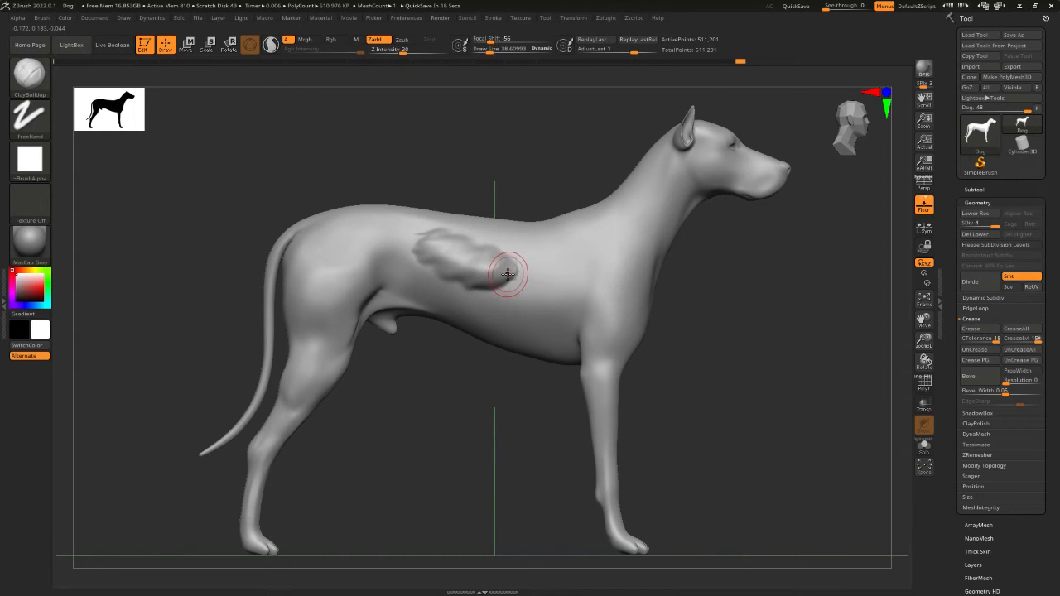
Flatten the raised patch on the flank using TrimDynamic at a draw size of about 54.
key(b)
key(t)
key(d)
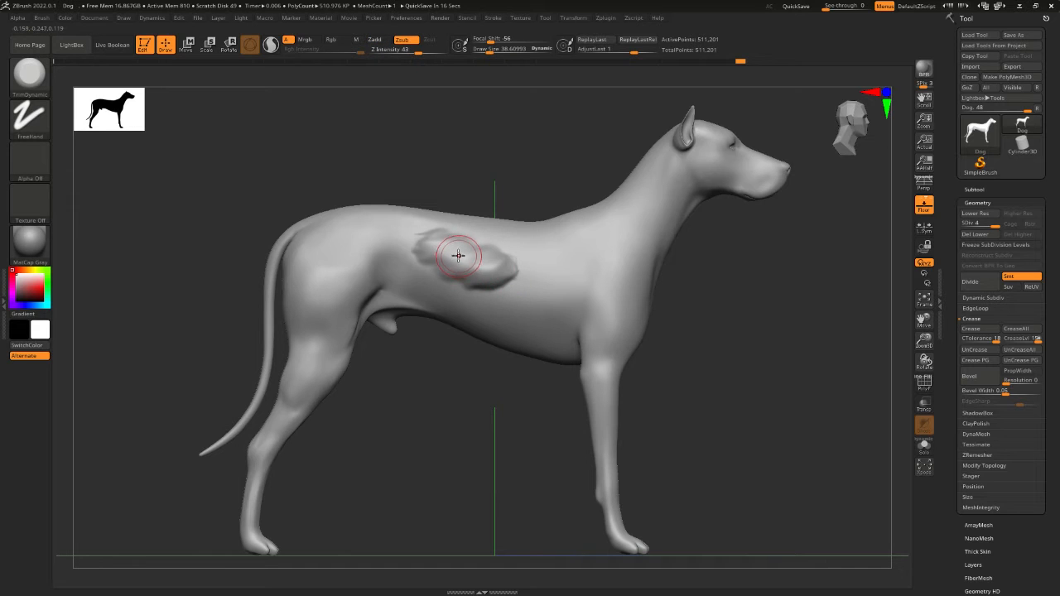
key(space)
drag(458, 256, 492, 282)
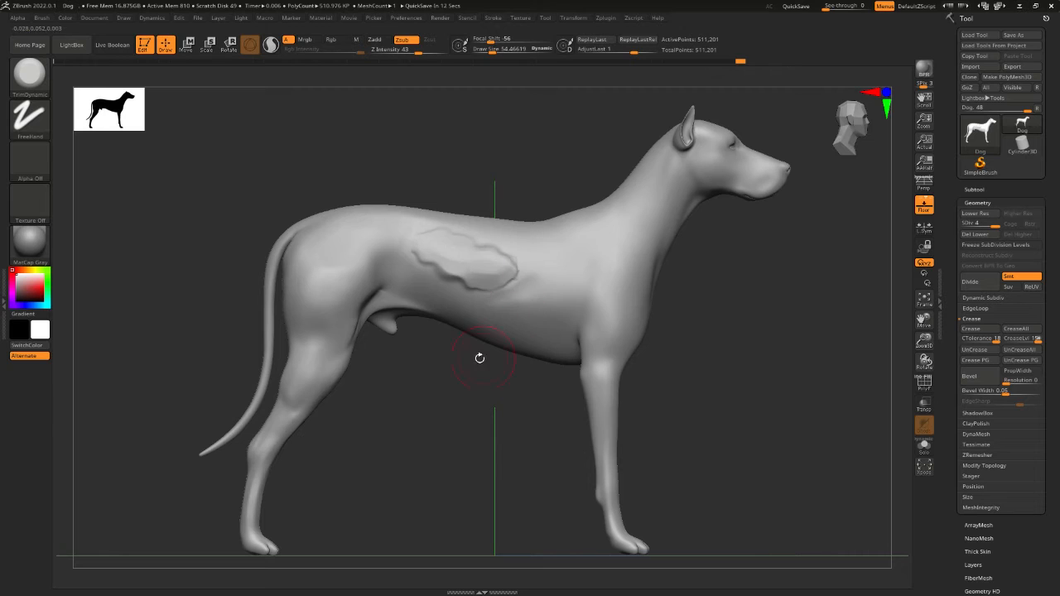
Try a short DamStandard crease on the flank patch, and undo the recent strokes back to the smoothed patch.
key(b)
key(d)
key(s)
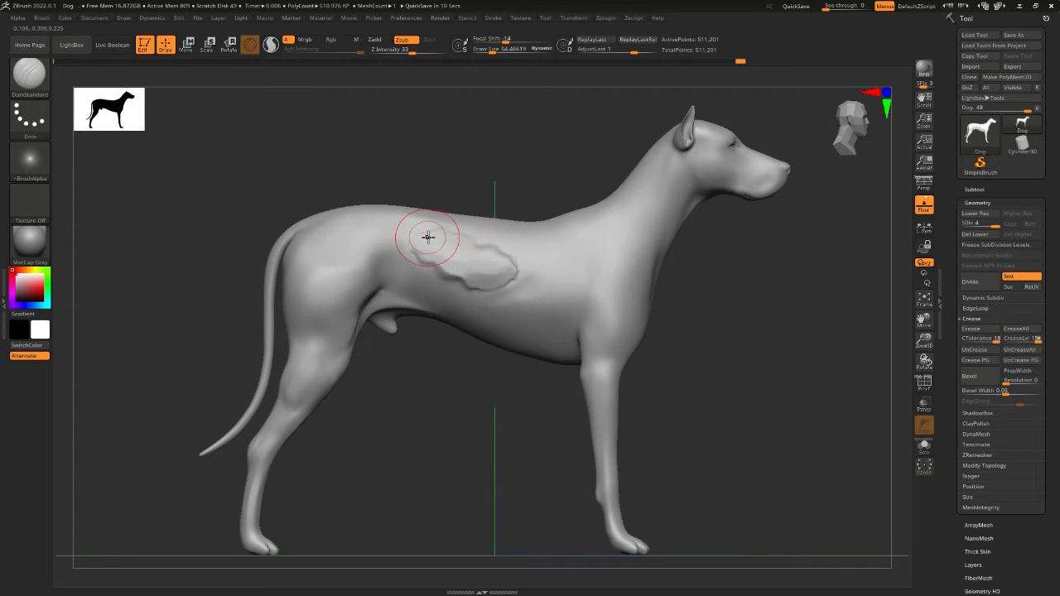
mouse_move(445, 238)
mouse_down()
mouse_move(421, 230)
mouse_move(502, 279)
mouse_move(475, 239)
mouse_move(456, 247)
mouse_up()
key(ctrl+z)
key(ctrl+z)
key(ctrl+z)
key(ctrl+z)
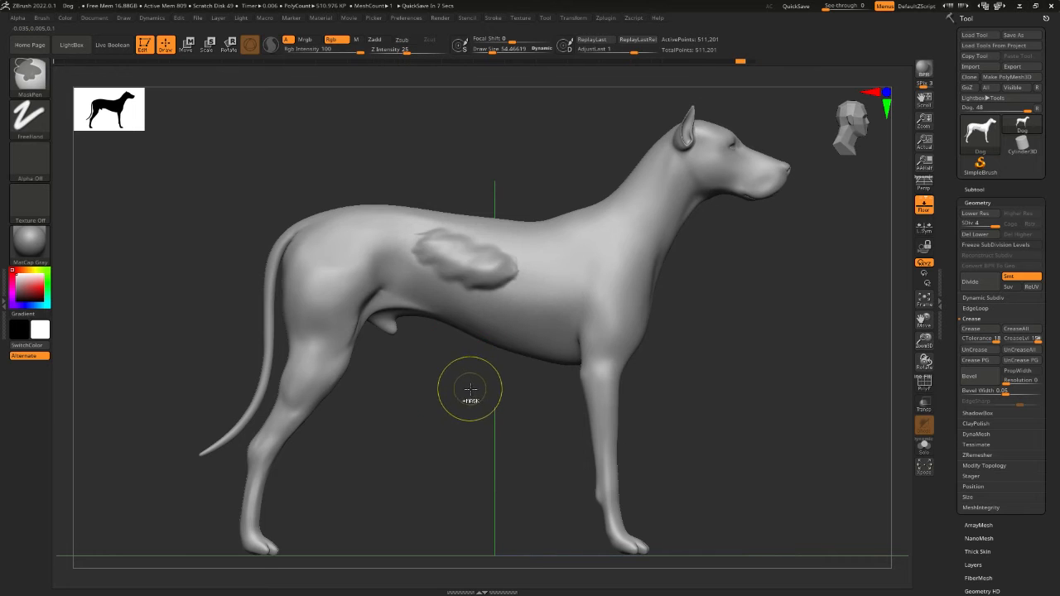
Reduce the draw size to about 39 and make ClayBuildup the active brush.
mouse_move(490, 427)
mouse_down()
mouse_move(461, 419)
mouse_move(696, 345)
mouse_move(696, 332)
mouse_move(678, 331)
mouse_up()
key(space)
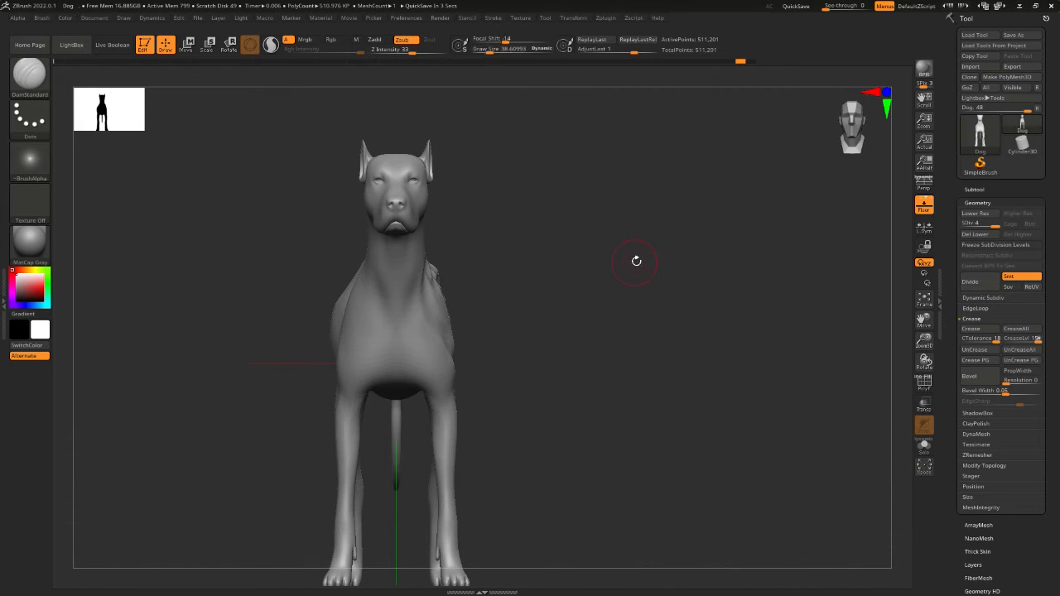
drag(634, 260, 556, 308)
key(b)
key(c)
key(b)
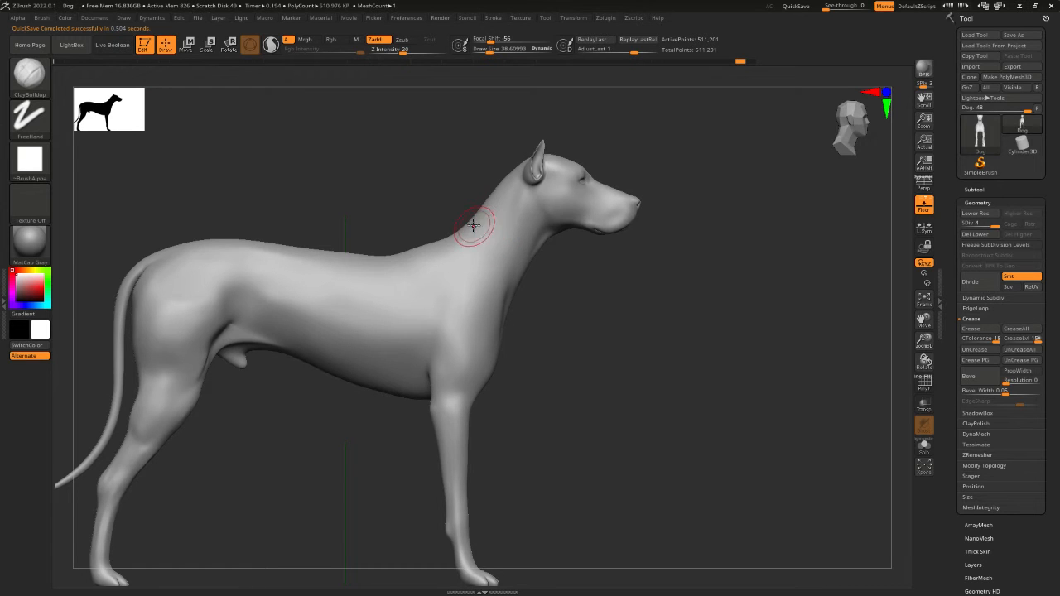
drag(474, 227, 526, 262)
mouse_move(583, 292)
mouse_down()
mouse_move(562, 290)
mouse_move(648, 298)
mouse_move(627, 303)
mouse_up()
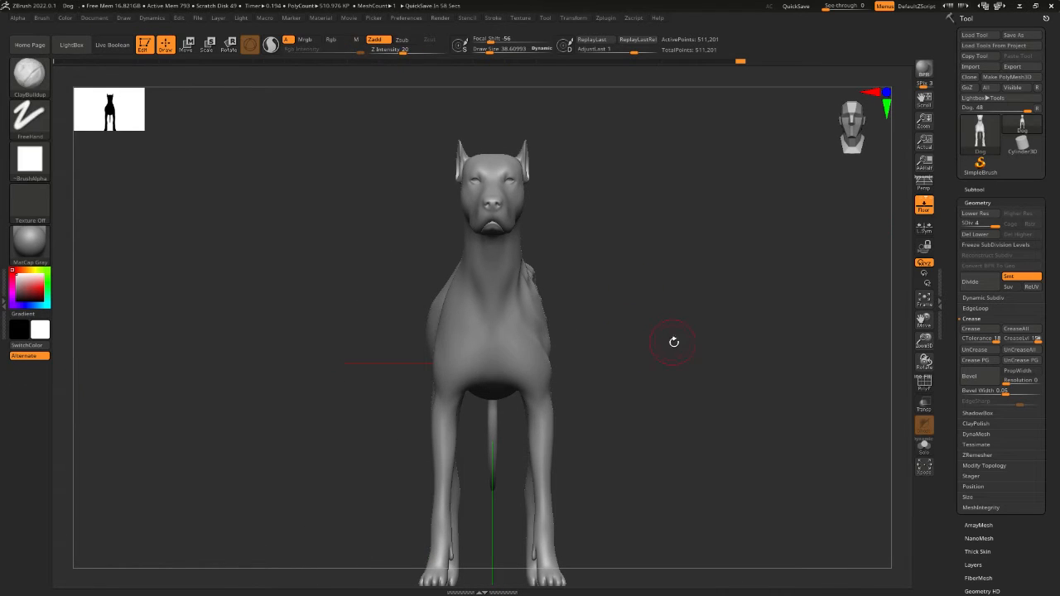
drag(675, 339, 559, 253)
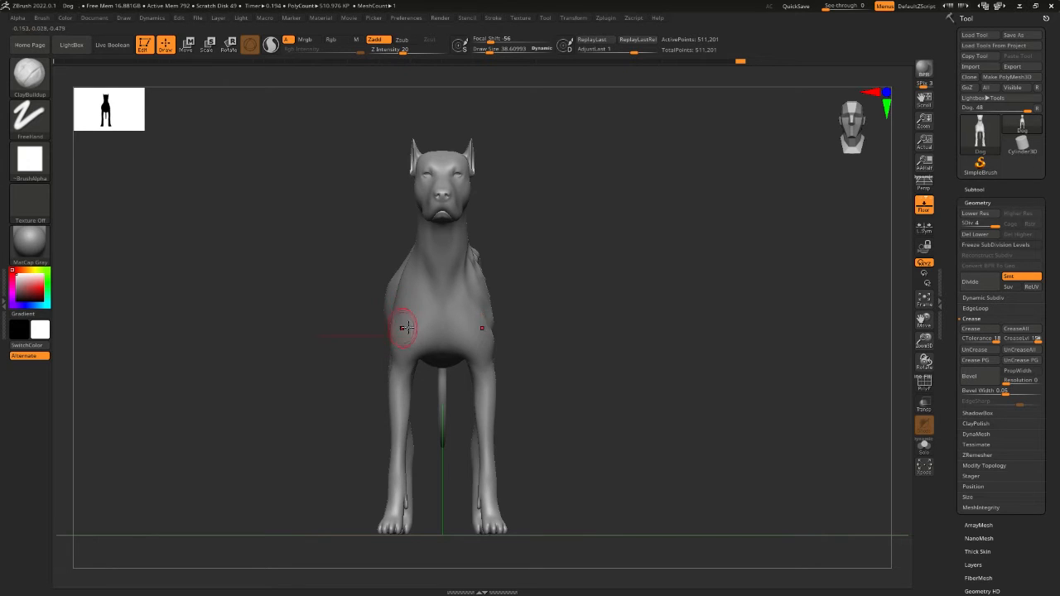
drag(484, 331, 485, 332)
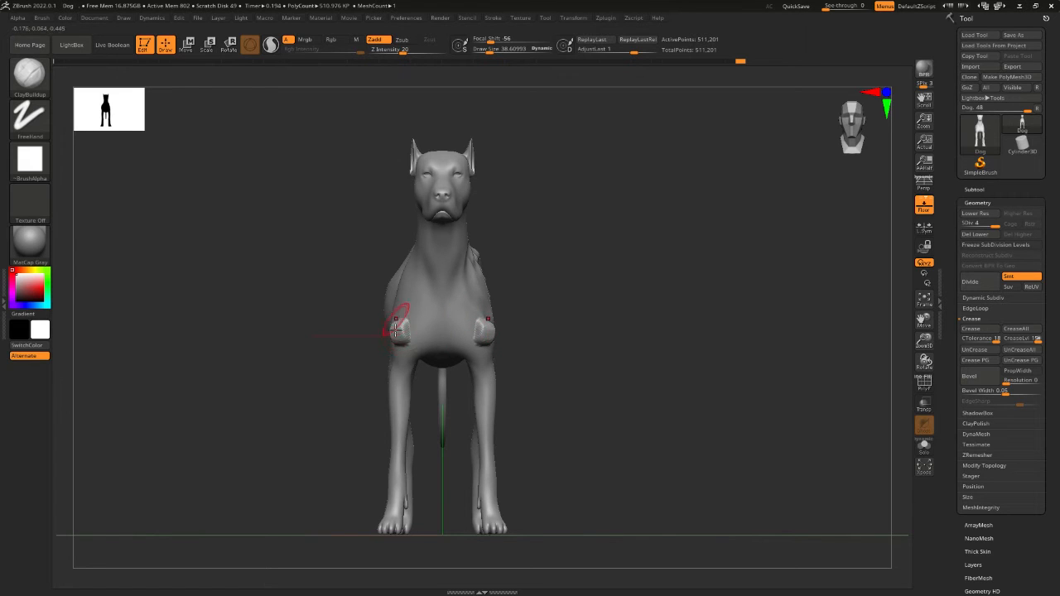
key(ctrl+z)
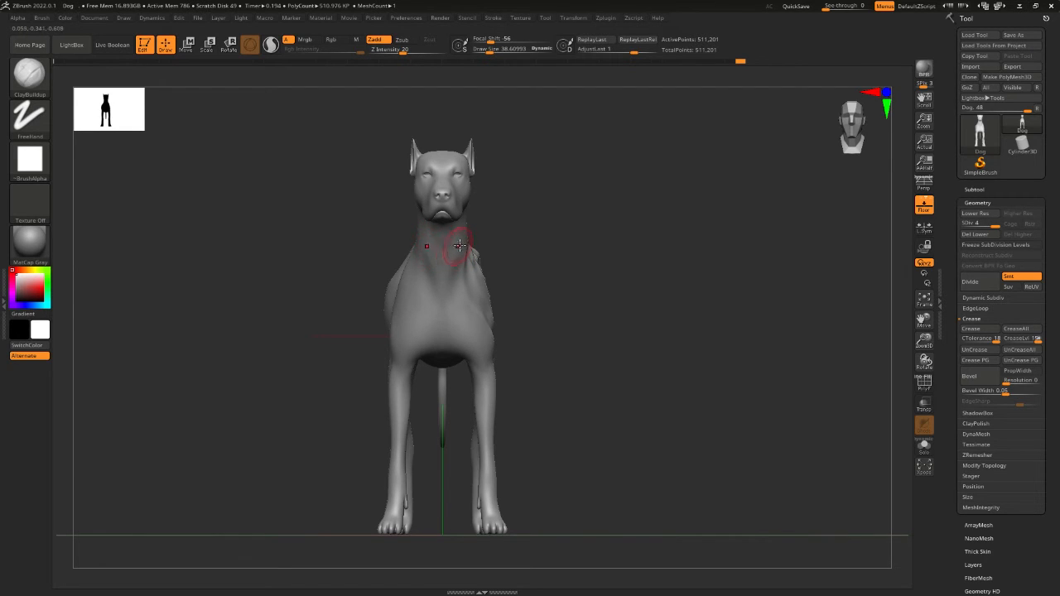
Build up a raised collar band around the side and back of the dog's neck with ClayBuildup at draw size about 44.6.
shift+drag(535, 252, 603, 385)
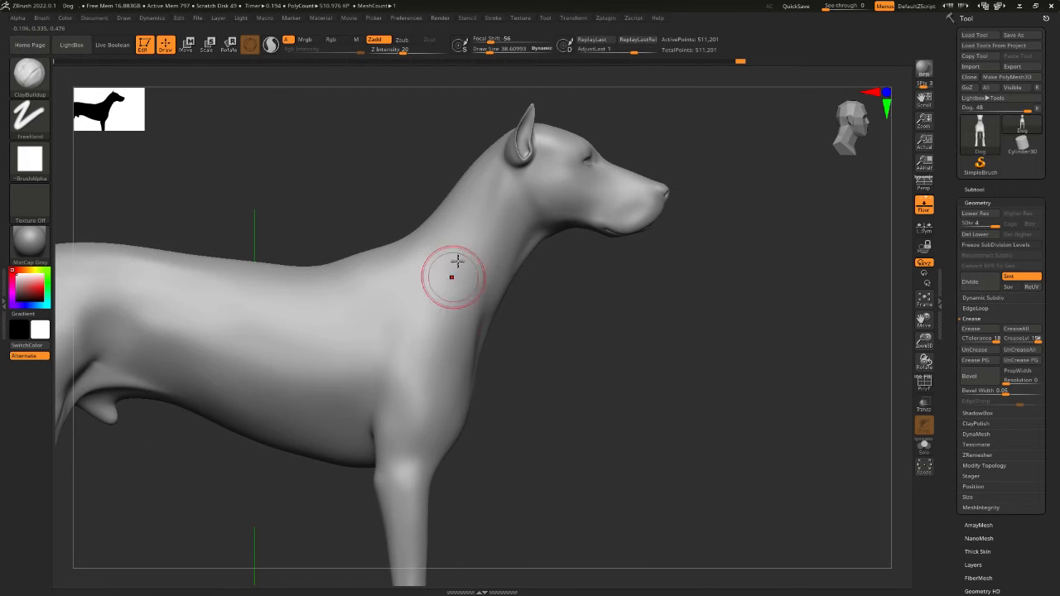
key(space)
mouse_move(457, 225)
mouse_down()
mouse_move(470, 218)
mouse_move(563, 293)
mouse_move(565, 368)
mouse_up()
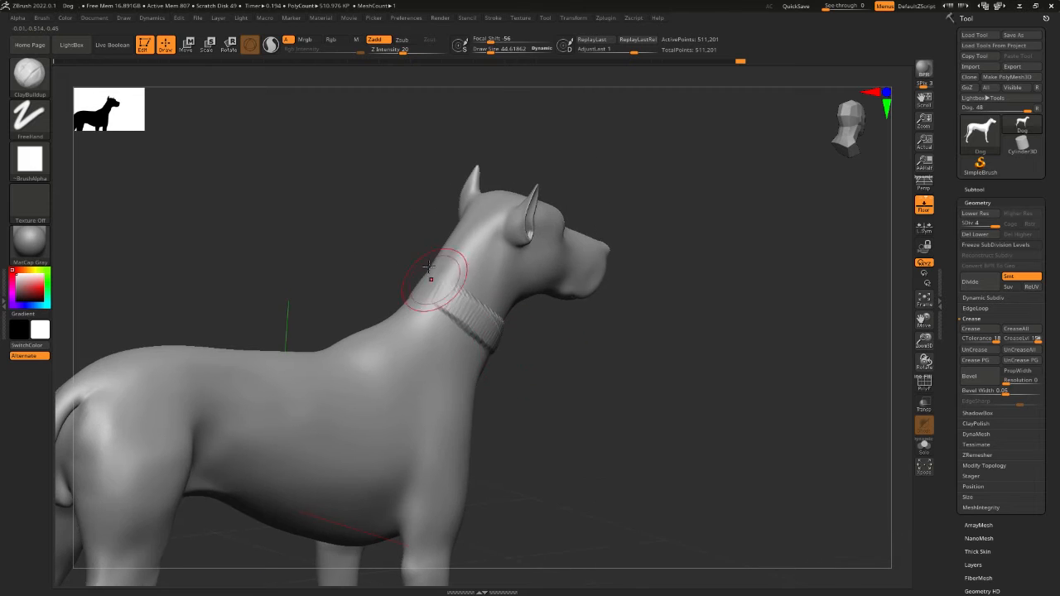
drag(530, 323, 596, 314)
drag(468, 301, 395, 273)
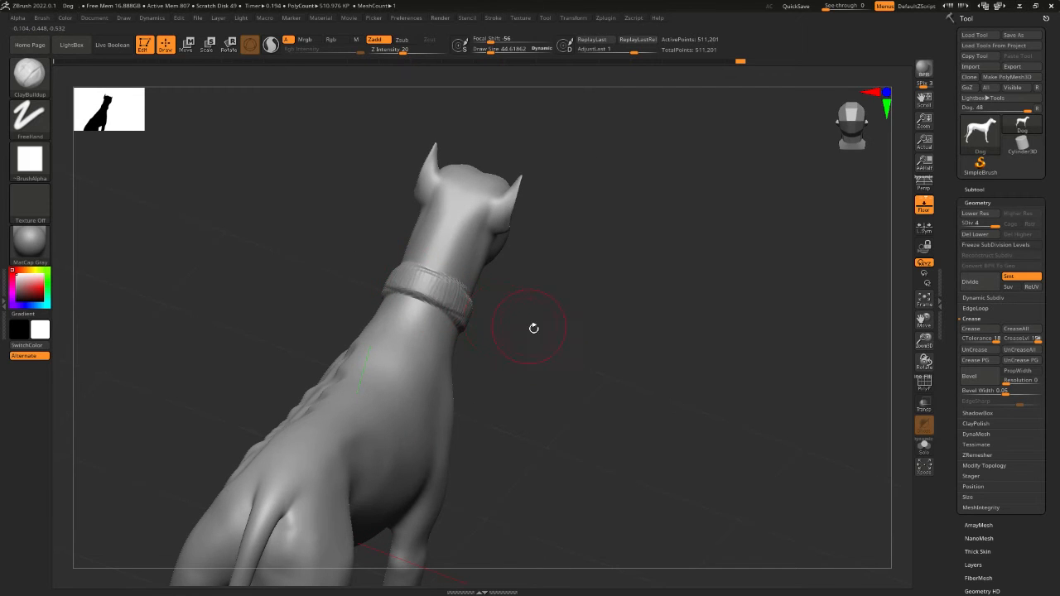
Extend the raised ClayBuildup band around the front of the dog's neck to close the collar.
mouse_move(535, 329)
mouse_down()
mouse_move(454, 319)
mouse_move(496, 340)
mouse_up()
mouse_move(408, 300)
mouse_down()
mouse_move(422, 316)
mouse_move(482, 318)
mouse_up()
drag(554, 324, 501, 319)
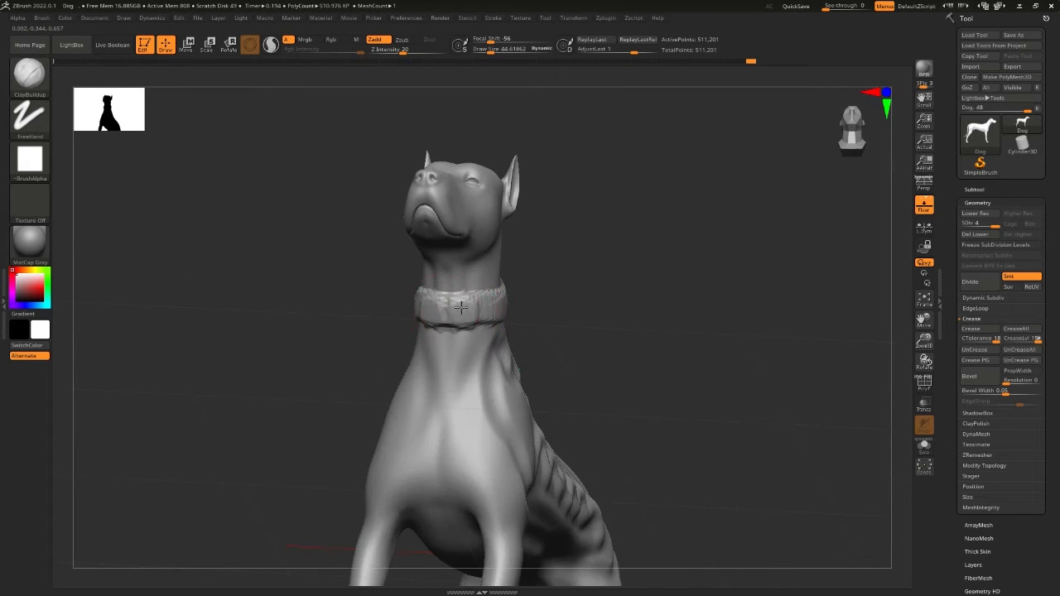
drag(431, 310, 494, 307)
mouse_move(547, 314)
mouse_down()
mouse_move(473, 308)
mouse_move(554, 292)
mouse_move(521, 299)
mouse_move(532, 300)
mouse_move(497, 290)
mouse_move(509, 308)
mouse_up()
drag(605, 323, 620, 289)
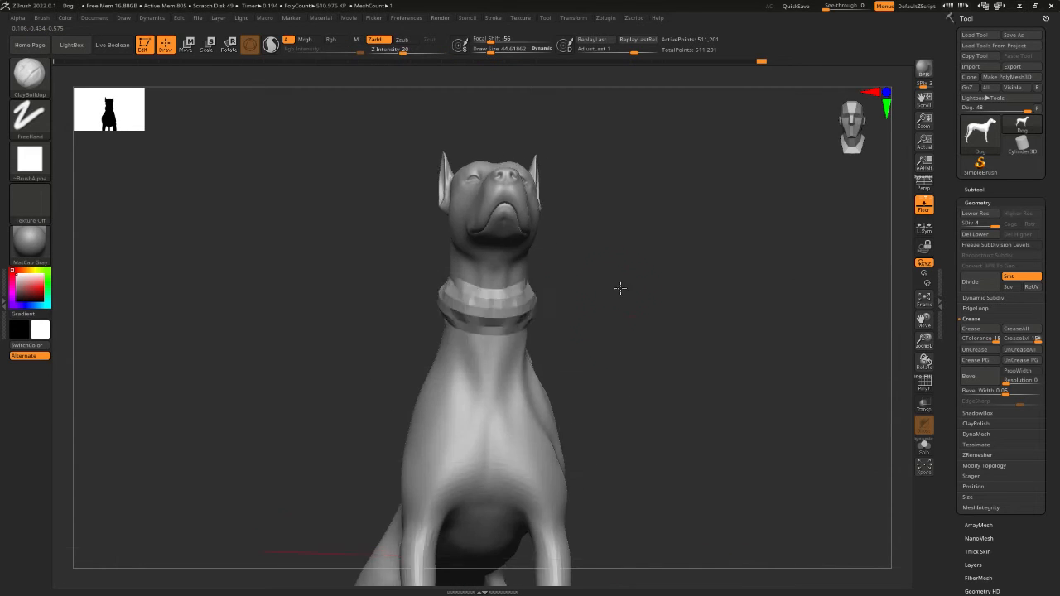
drag(514, 295, 537, 298)
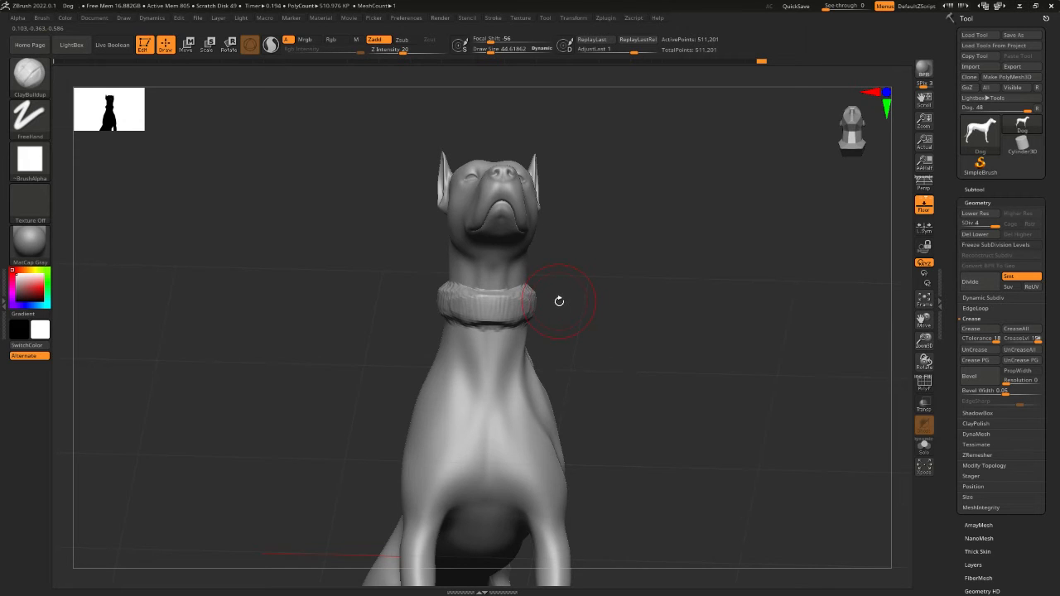
Flatten the rough outer surface of the collar all around the neck with the TrimDynamic brush.
key(b)
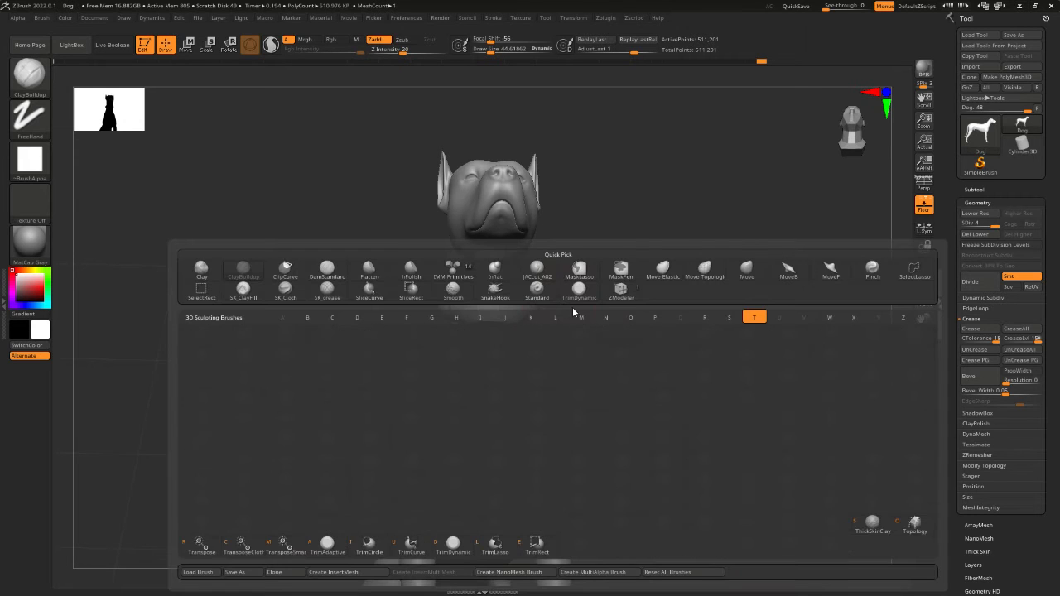
click(454, 547)
drag(557, 304, 493, 306)
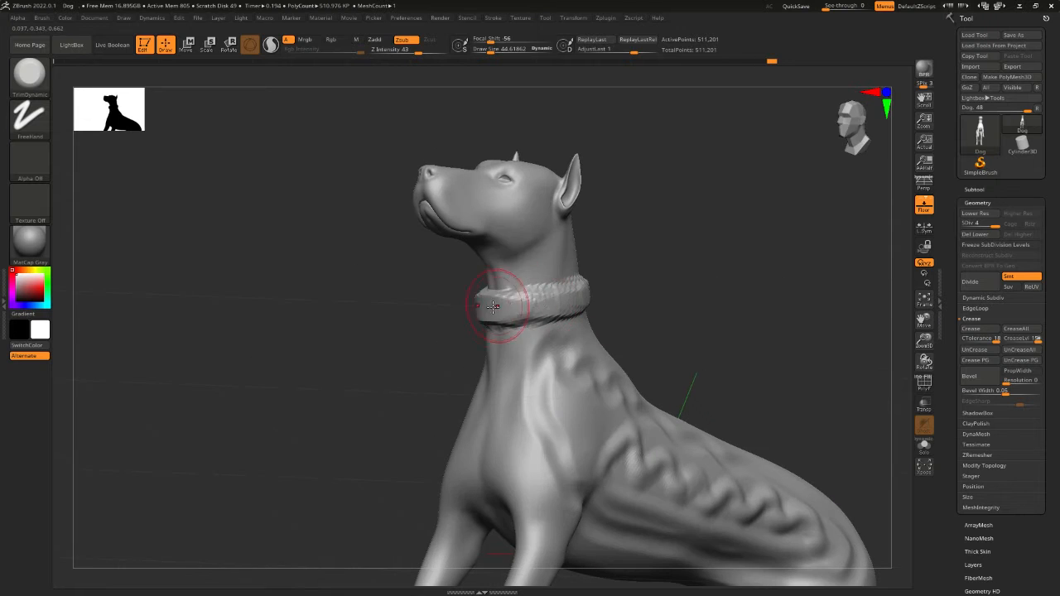
mouse_move(623, 292)
mouse_down()
mouse_move(564, 293)
mouse_move(618, 300)
mouse_up()
drag(678, 286, 605, 297)
drag(695, 304, 664, 304)
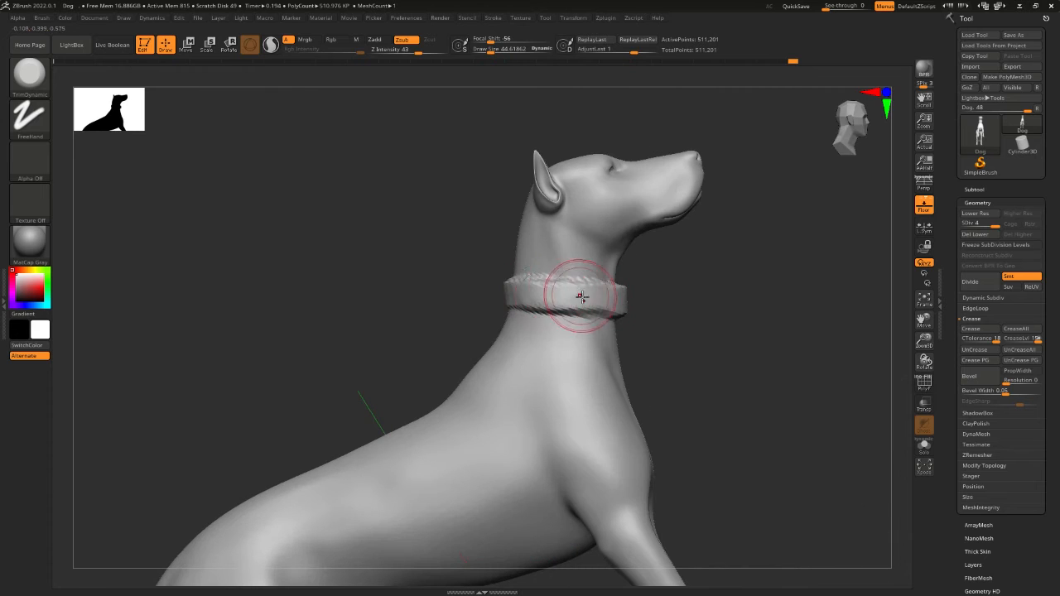
Reduce the draw size to about 25.5 and smooth the collar's surface and edges around the neck.
key(space)
key(shift)
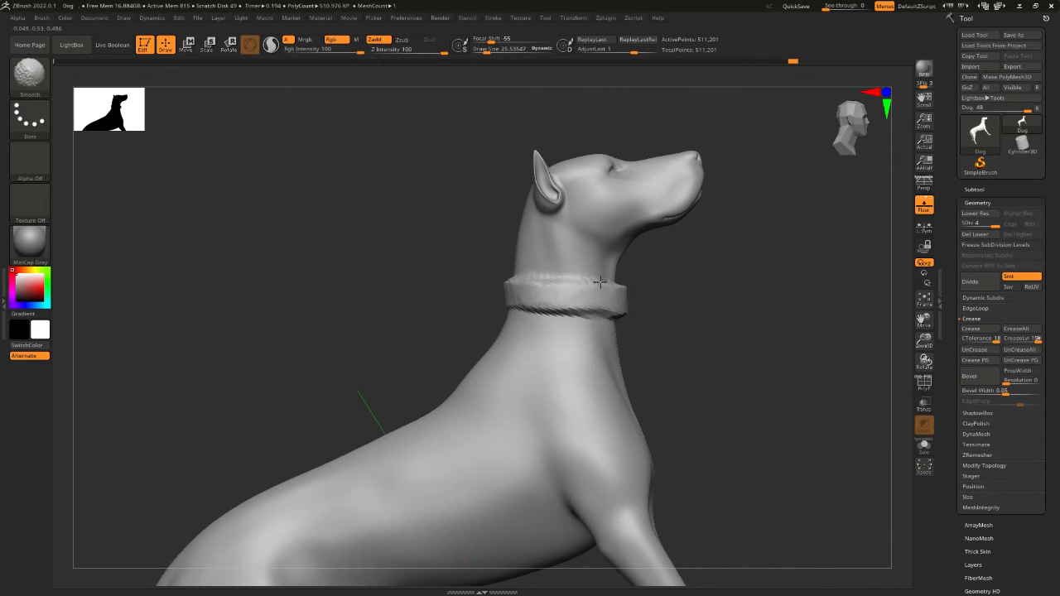
shift+drag(556, 312, 595, 316)
drag(691, 310, 584, 313)
mouse_move(498, 310)
shift+mouse_down()
mouse_move(579, 321)
mouse_move(596, 289)
mouse_move(558, 287)
shift+mouse_up()
drag(630, 274, 552, 268)
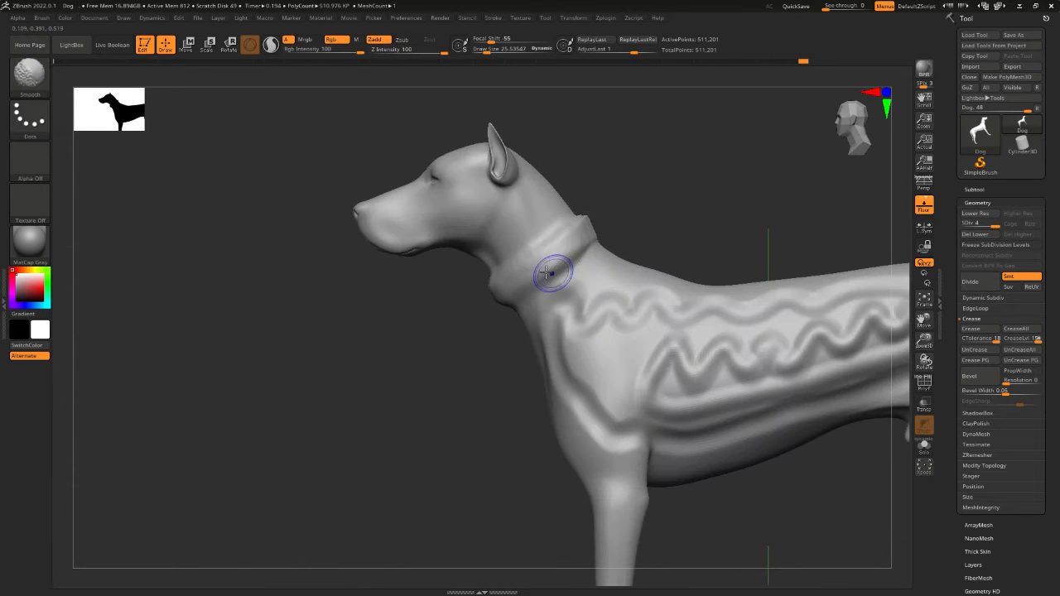
mouse_move(644, 194)
mouse_down()
mouse_move(566, 276)
mouse_move(575, 245)
mouse_up()
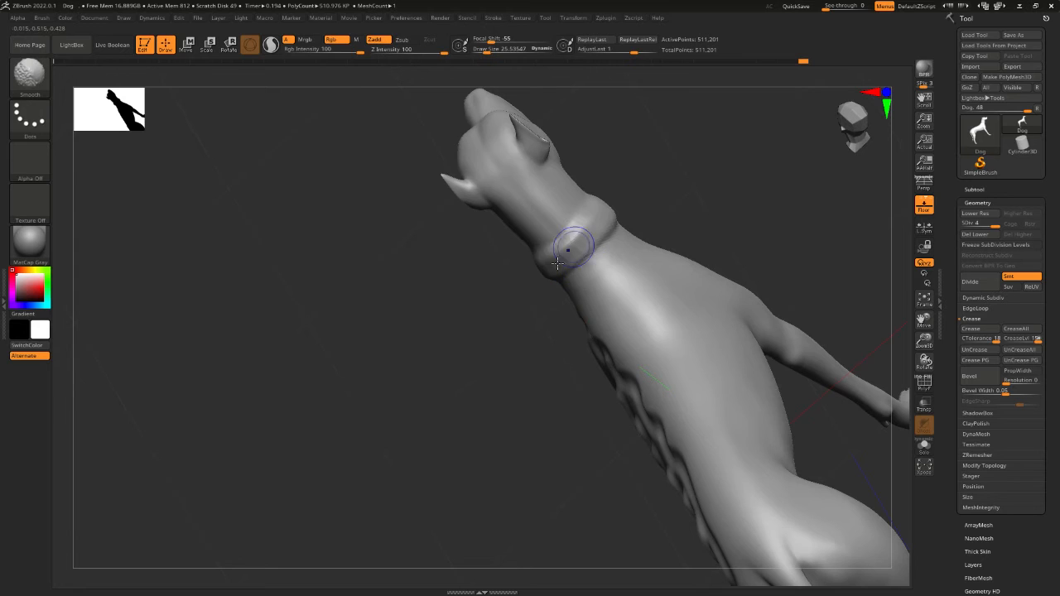
mouse_move(518, 348)
mouse_down()
mouse_move(580, 290)
mouse_move(675, 232)
mouse_move(674, 347)
mouse_move(701, 293)
mouse_move(568, 227)
mouse_move(448, 258)
mouse_up()
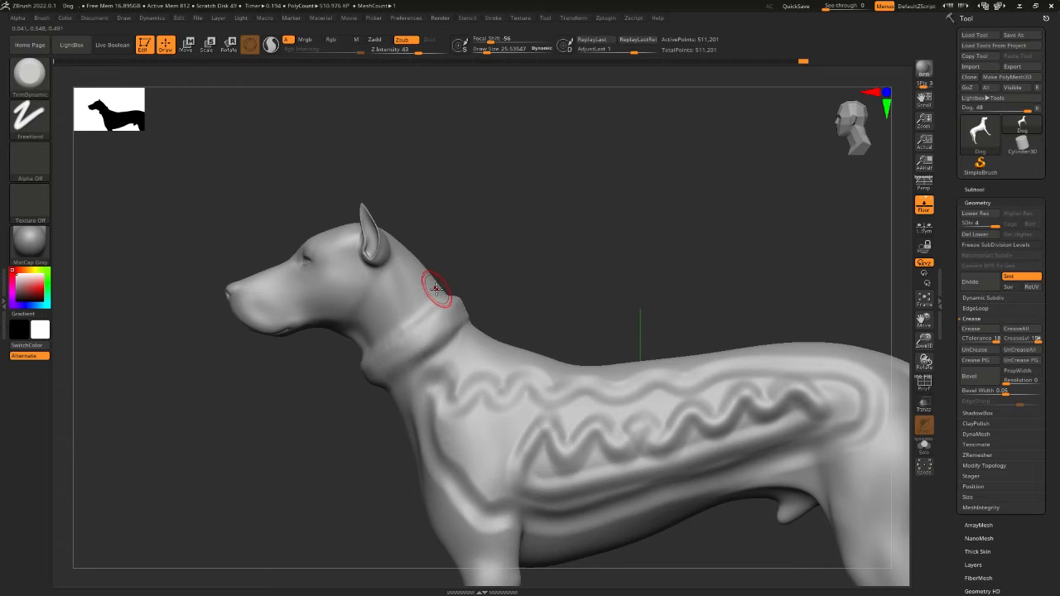
Carve creases with the DamStandard brush where the collar's upper and lower edges meet the neck.
key(b)
key(d)
key(s)
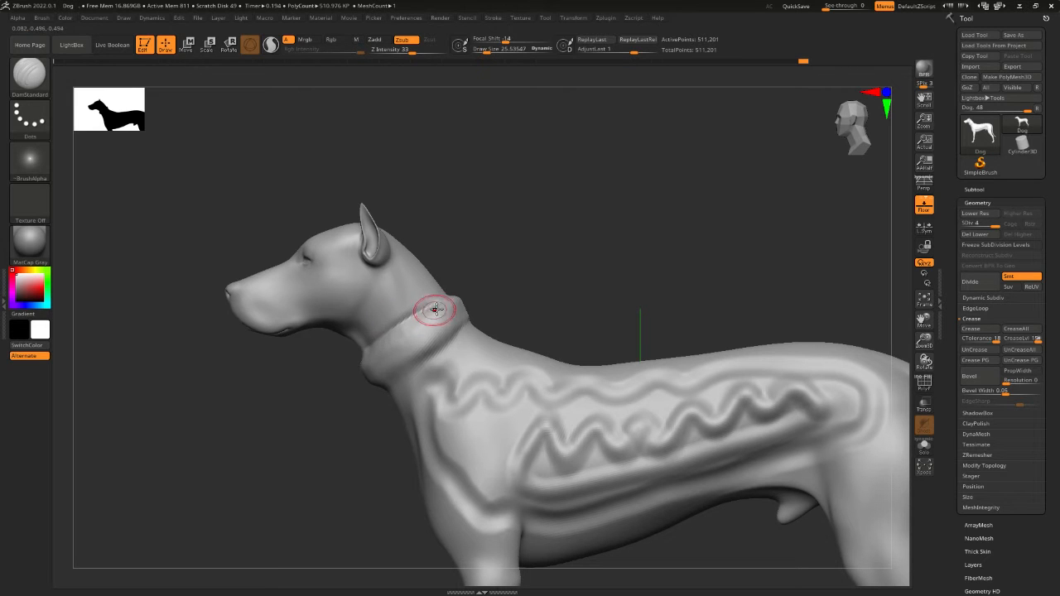
drag(375, 340, 355, 358)
mouse_move(500, 259)
mouse_down()
mouse_move(450, 295)
mouse_move(581, 222)
mouse_up()
drag(451, 324, 383, 380)
key(ctrl+z)
drag(513, 280, 638, 217)
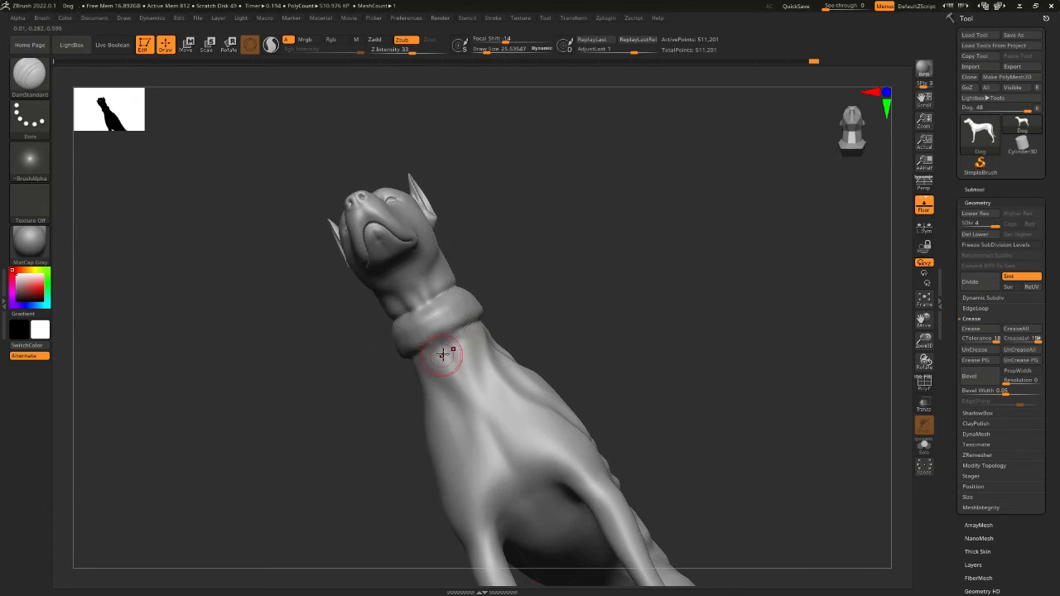
drag(475, 328, 408, 356)
mouse_move(506, 318)
mouse_down()
mouse_move(590, 272)
mouse_move(632, 301)
mouse_move(518, 299)
mouse_up()
drag(518, 299, 518, 331)
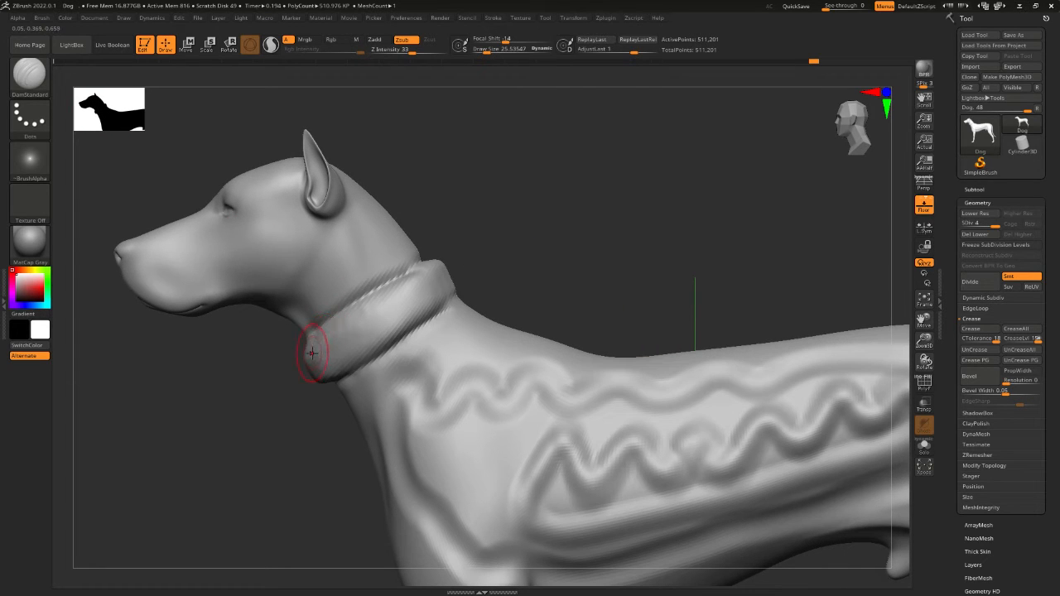
Incise a DamStandard line around the collar just below its upper rim, including the back of the neck.
drag(364, 315, 442, 266)
mouse_move(359, 355)
mouse_down()
mouse_move(462, 291)
mouse_move(476, 322)
mouse_move(347, 280)
mouse_up()
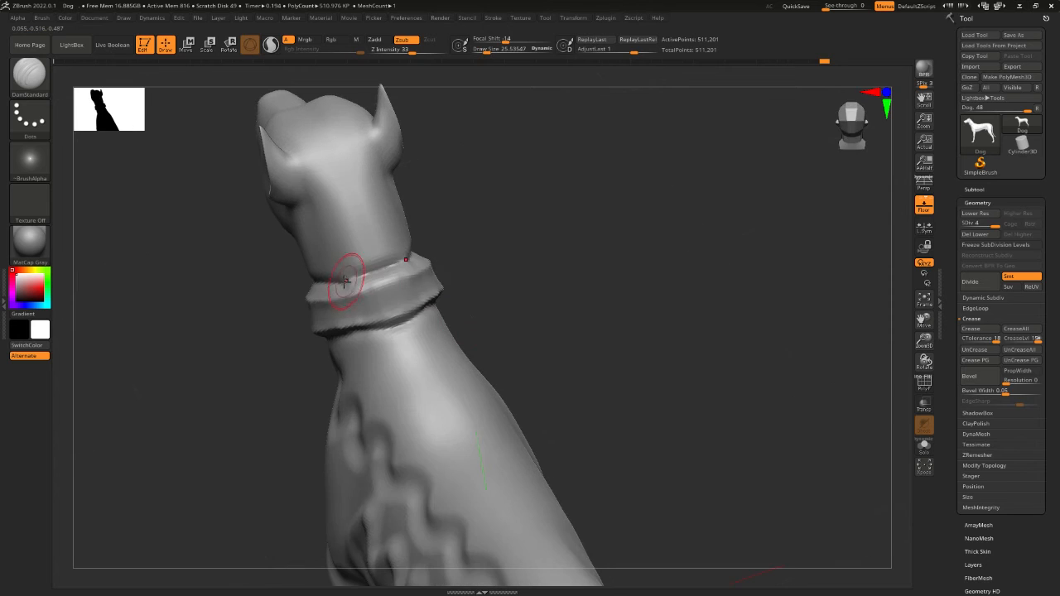
drag(454, 249, 519, 279)
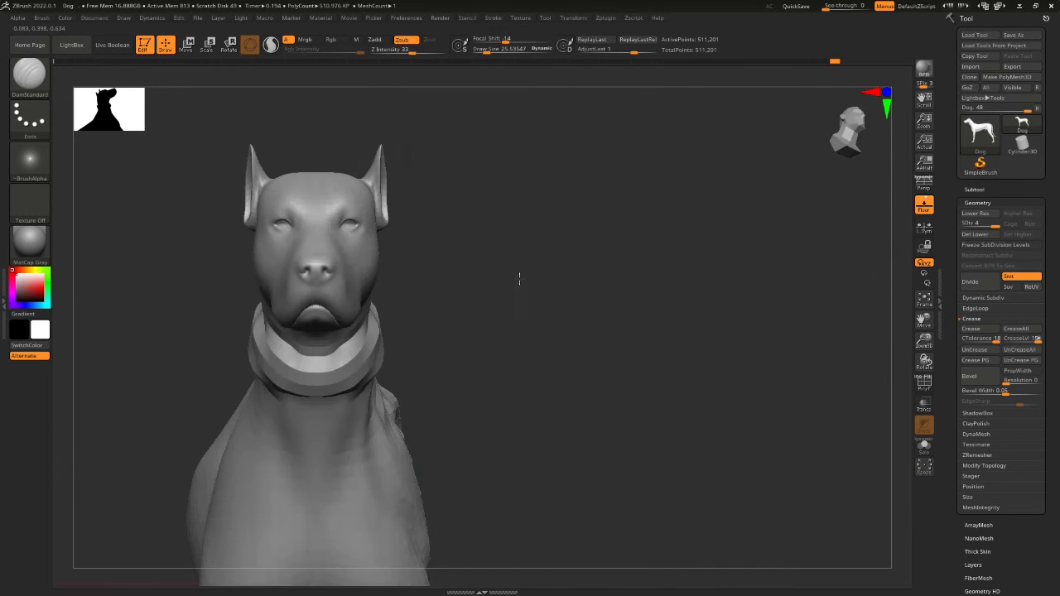
drag(564, 308, 464, 311)
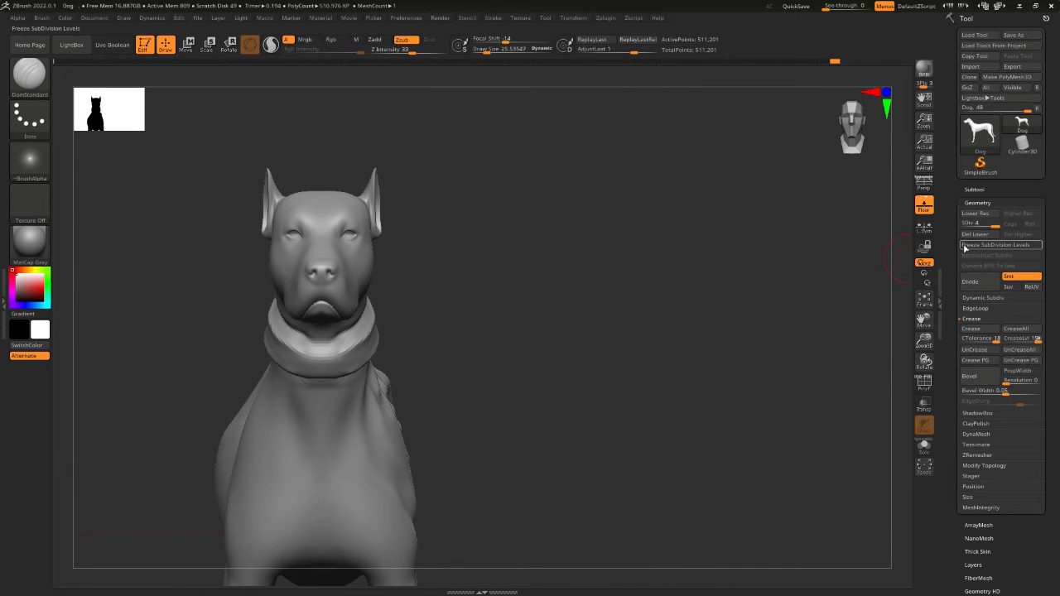
Subdivide the dog mesh once more to subdivision level 5.
drag(665, 320, 546, 257)
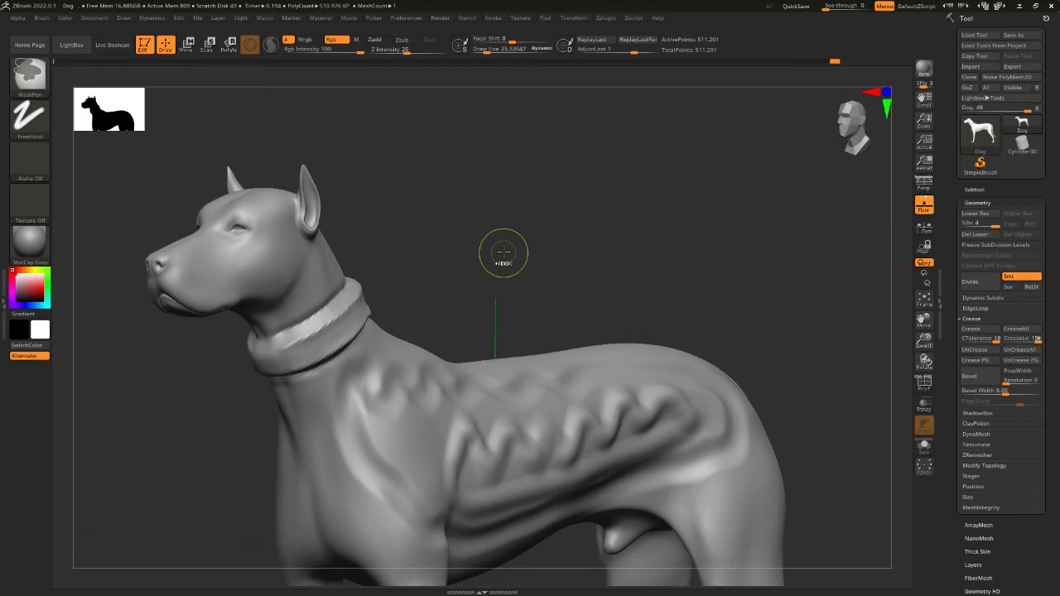
key(ctrl+d)
scroll(542, 237, up, 5)
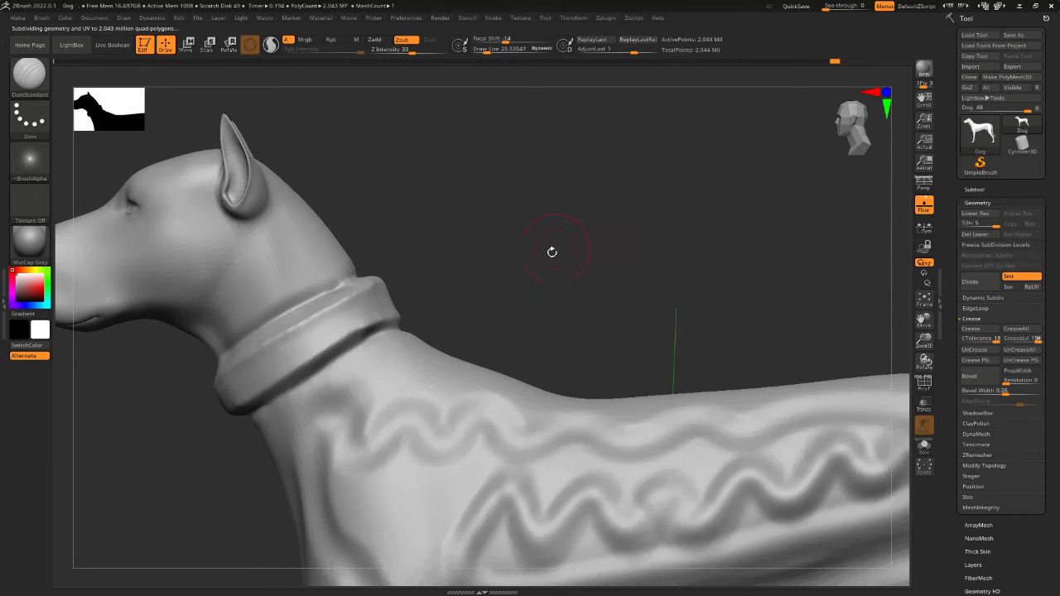
Refine the subdivided collar with TrimDynamic, flattening its outer face and bevelling its rim around the neck.
key(b)
key(t)
key(d)
mouse_move(310, 332)
mouse_down()
mouse_move(356, 303)
mouse_move(303, 334)
mouse_up()
drag(379, 284, 410, 274)
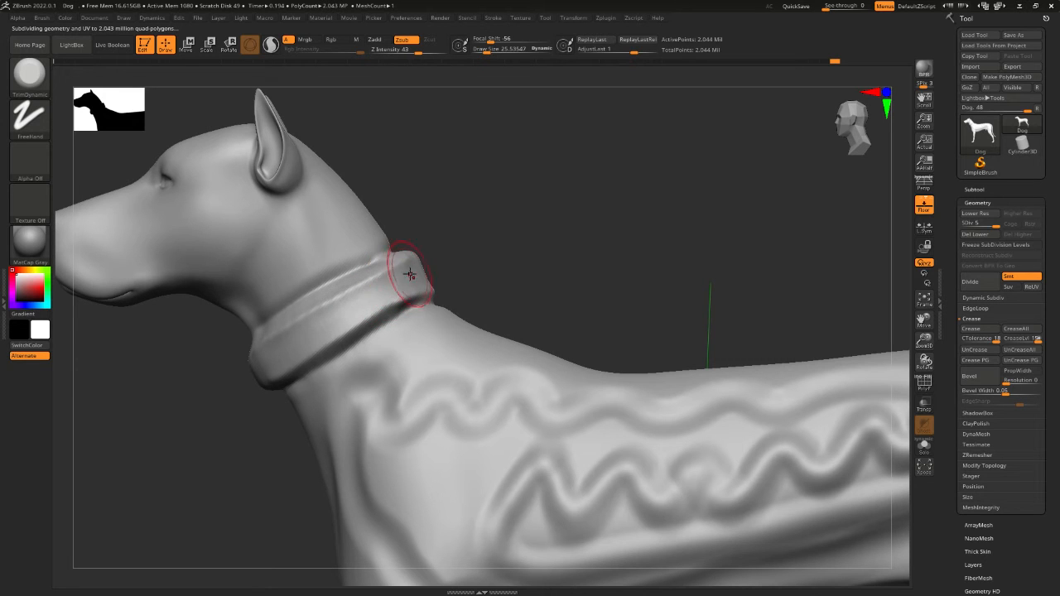
drag(489, 250, 391, 278)
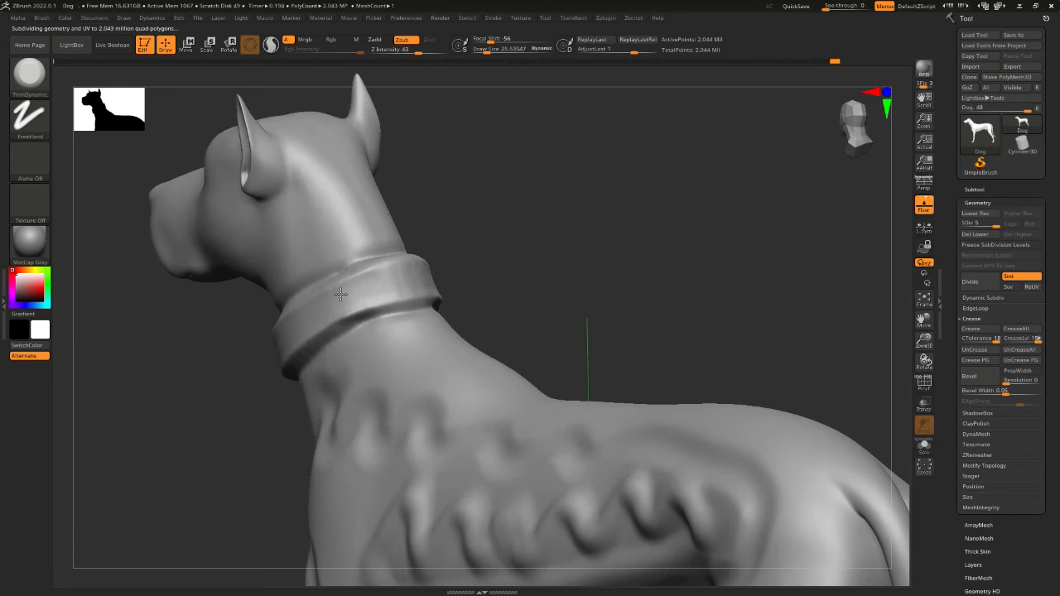
drag(489, 269, 367, 296)
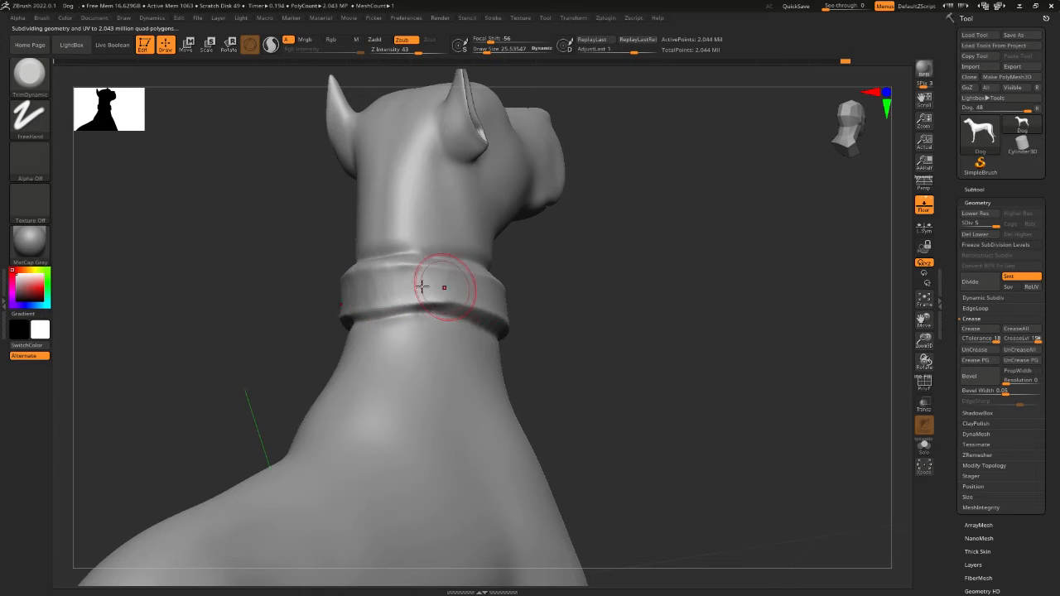
drag(569, 308, 423, 288)
mouse_move(681, 373)
mouse_down()
mouse_move(547, 331)
mouse_move(603, 335)
mouse_up()
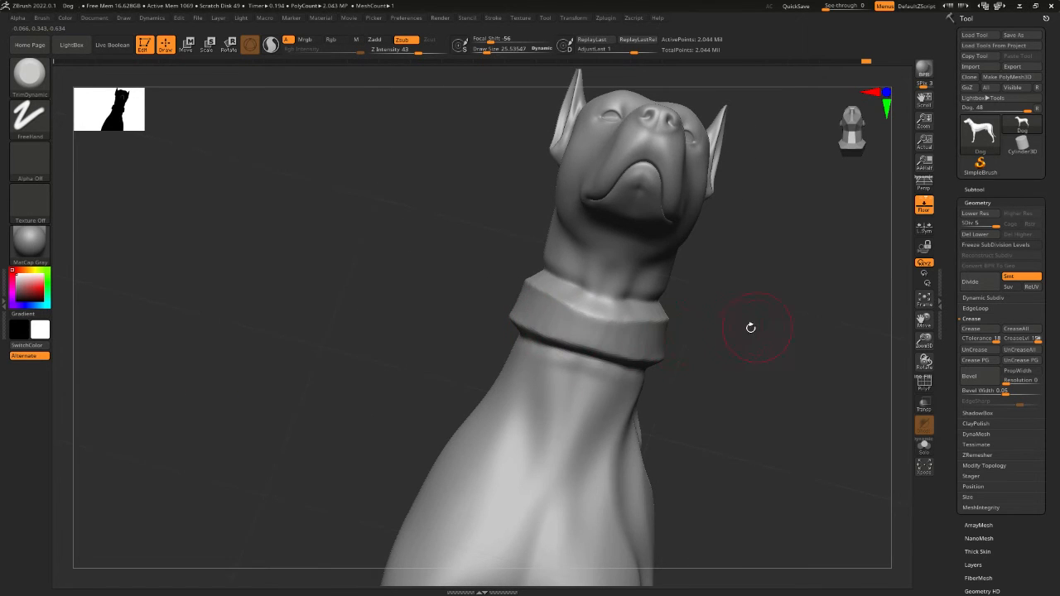
drag(751, 328, 488, 323)
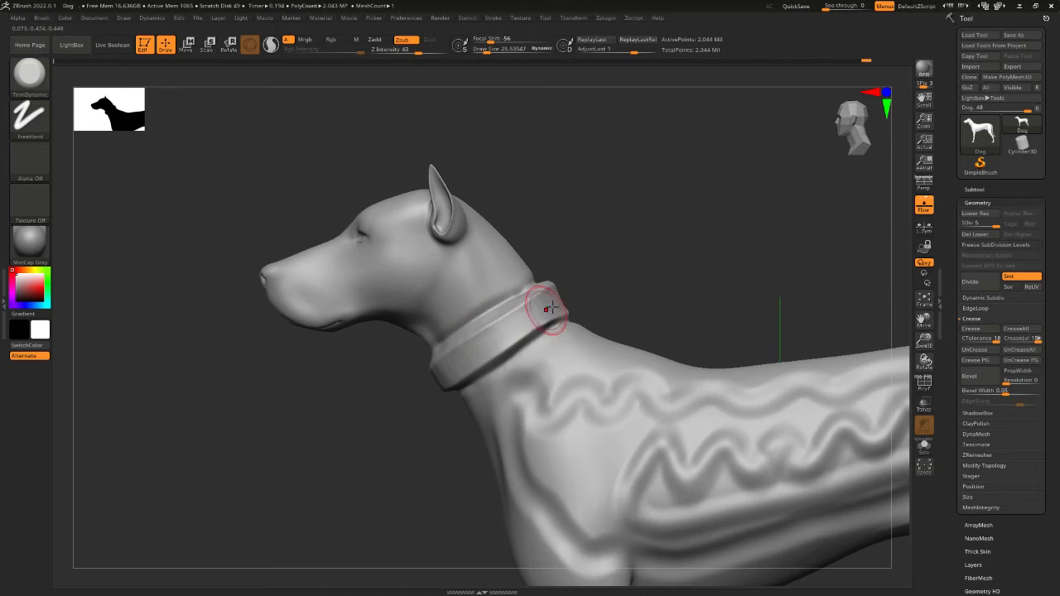
Select the Move brush with a draw size of about 7.7 and frame the collar and body in side view.
key(space)
drag(624, 273, 620, 272)
key(b)
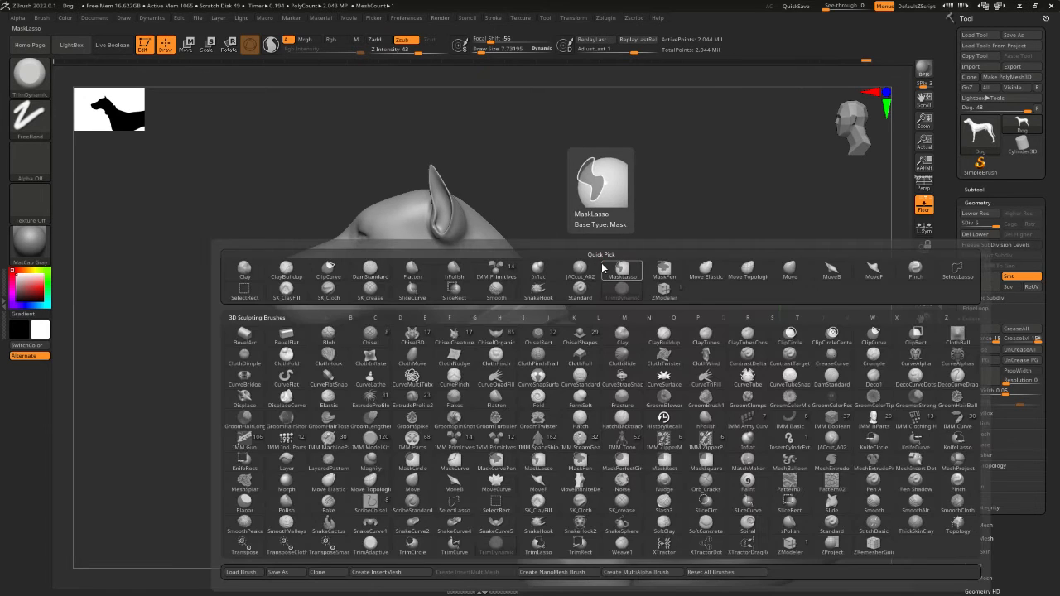
key(m)
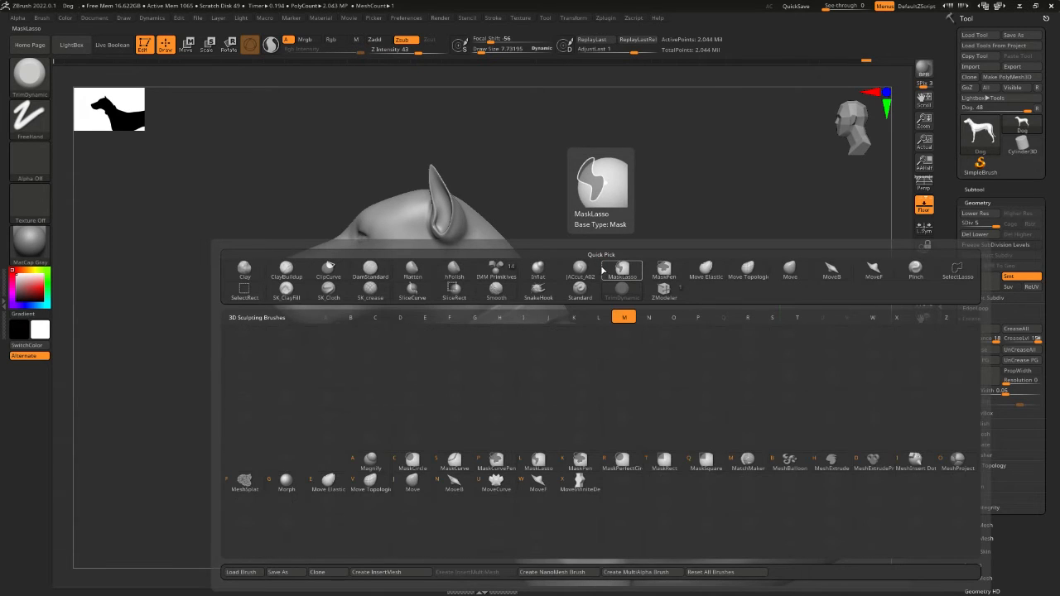
click(414, 481)
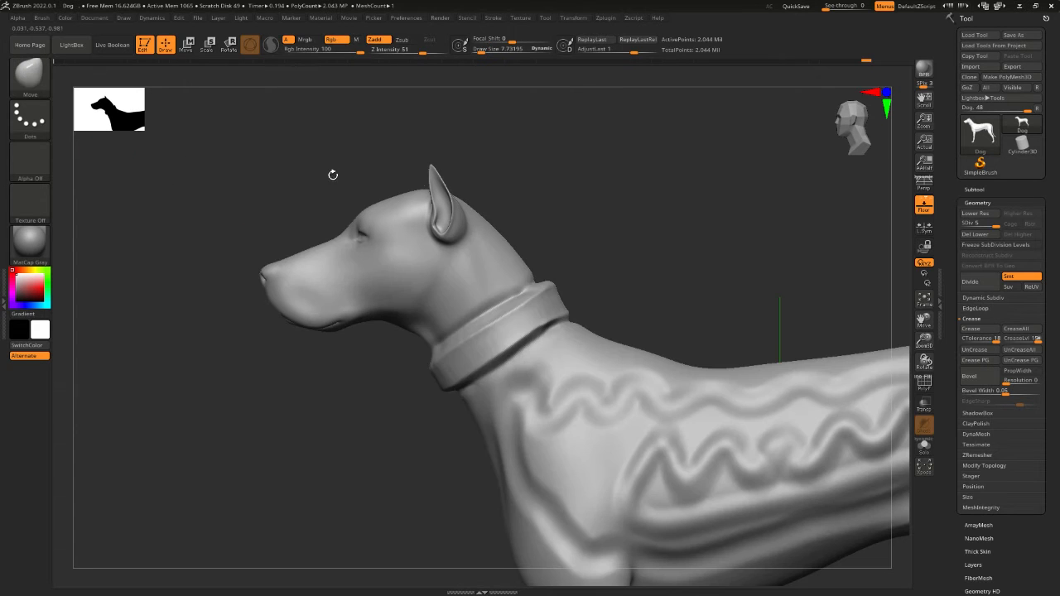
alt+drag(591, 228, 534, 290)
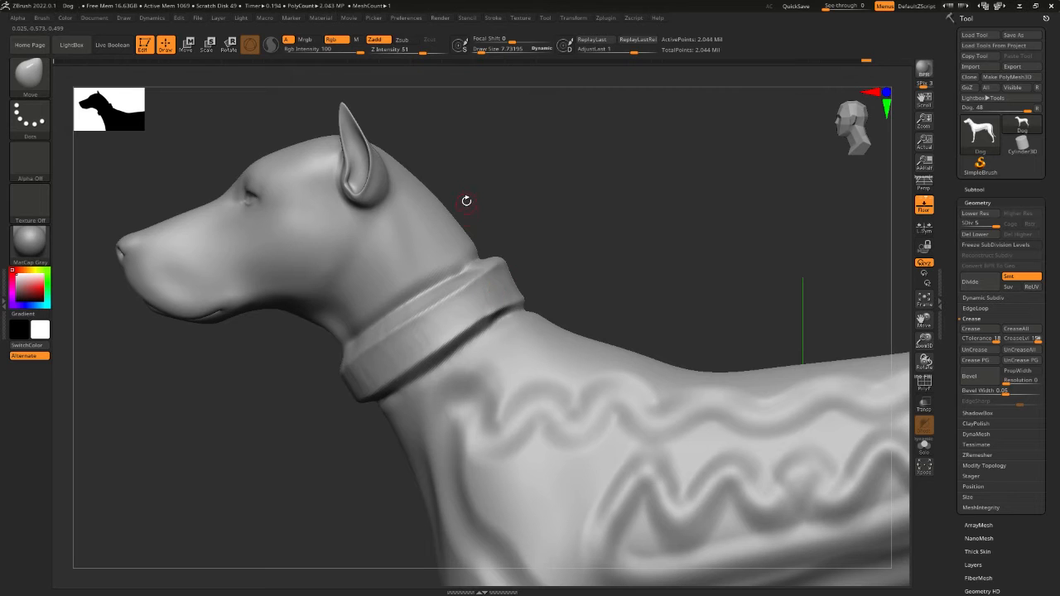
alt+drag(585, 209, 489, 220)
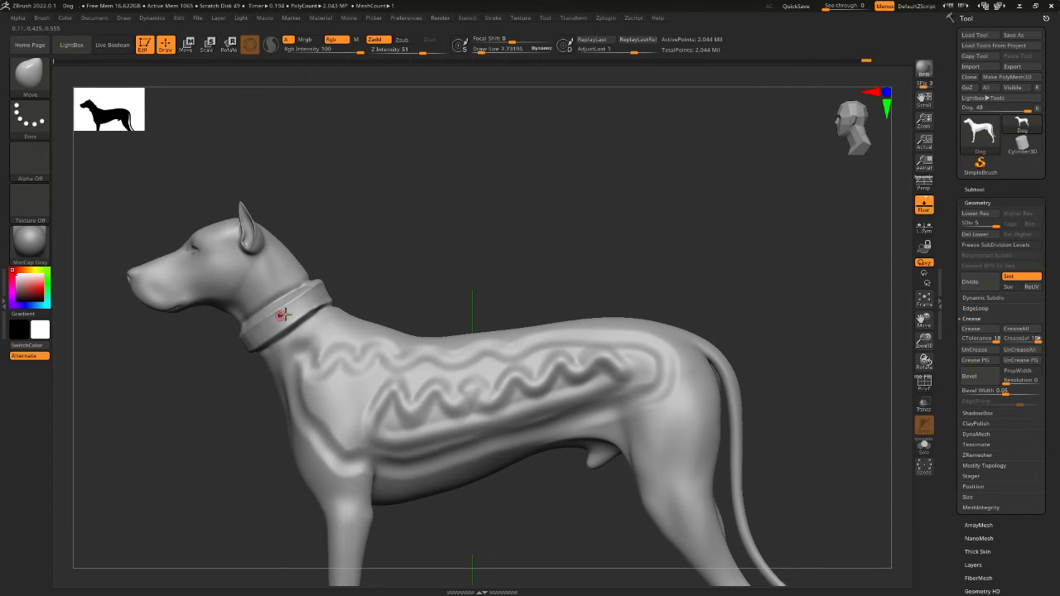
mouse_move(373, 256)
mouse_down()
mouse_move(471, 240)
mouse_move(402, 271)
mouse_up()
Switch to Discord and view the live participants' shared screens in the voice channel to check their dog collars.
drag(0, 80, 438, 114)
double_click(438, 114)
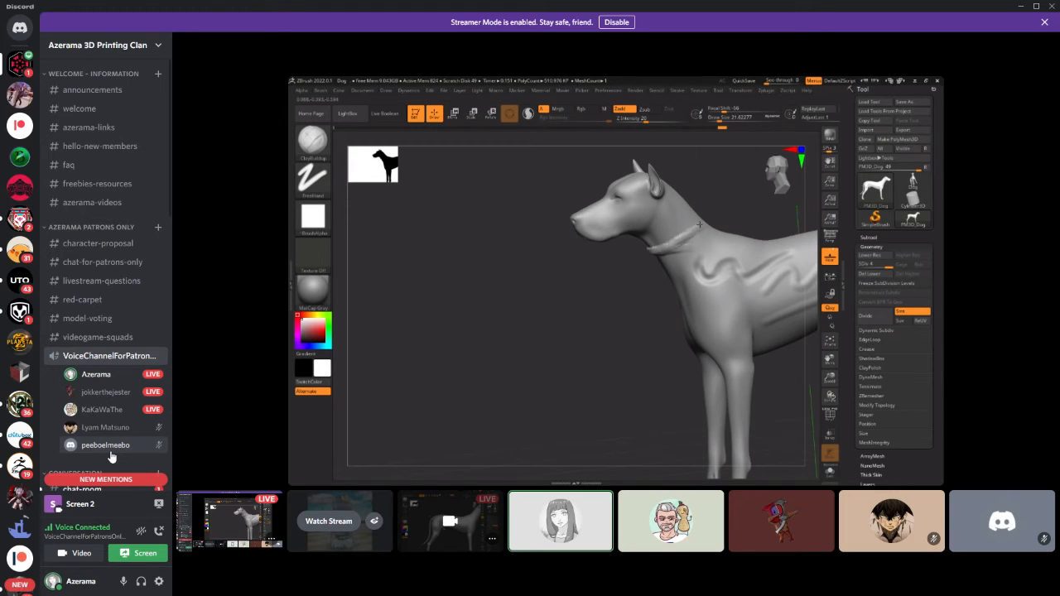
click(104, 392)
click(246, 500)
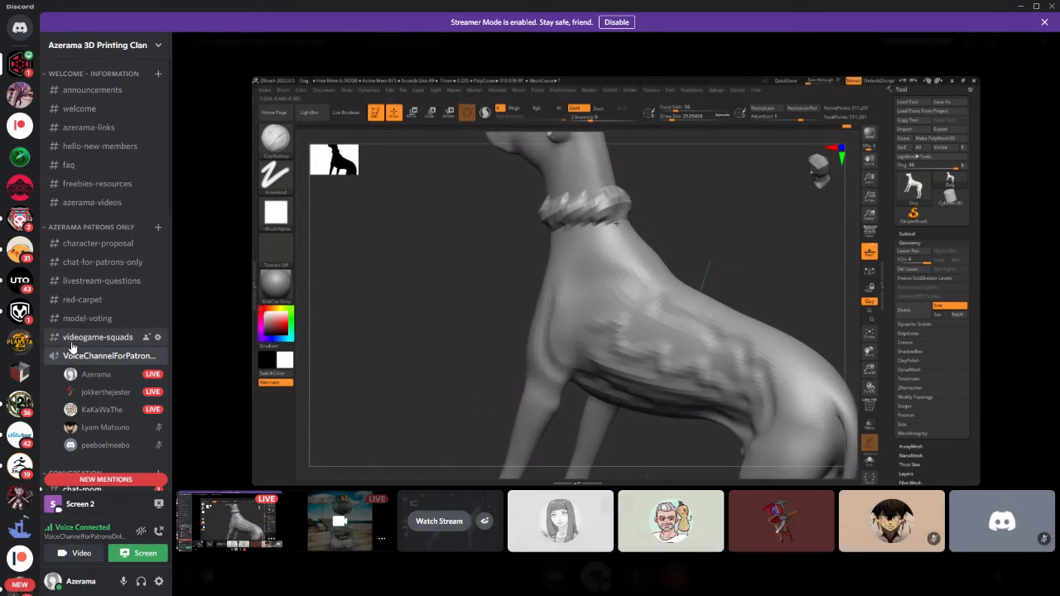
Open the livestream-questions channel and the chat-room channel to read the participants' latest messages.
click(106, 281)
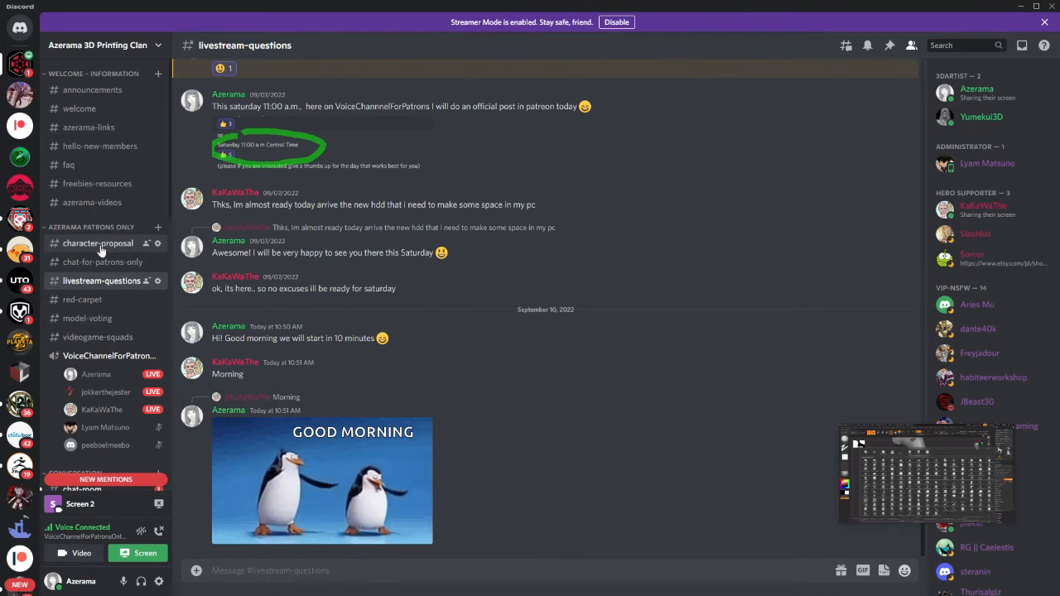
scroll(106, 386, down, 5)
scroll(98, 363, up, 3)
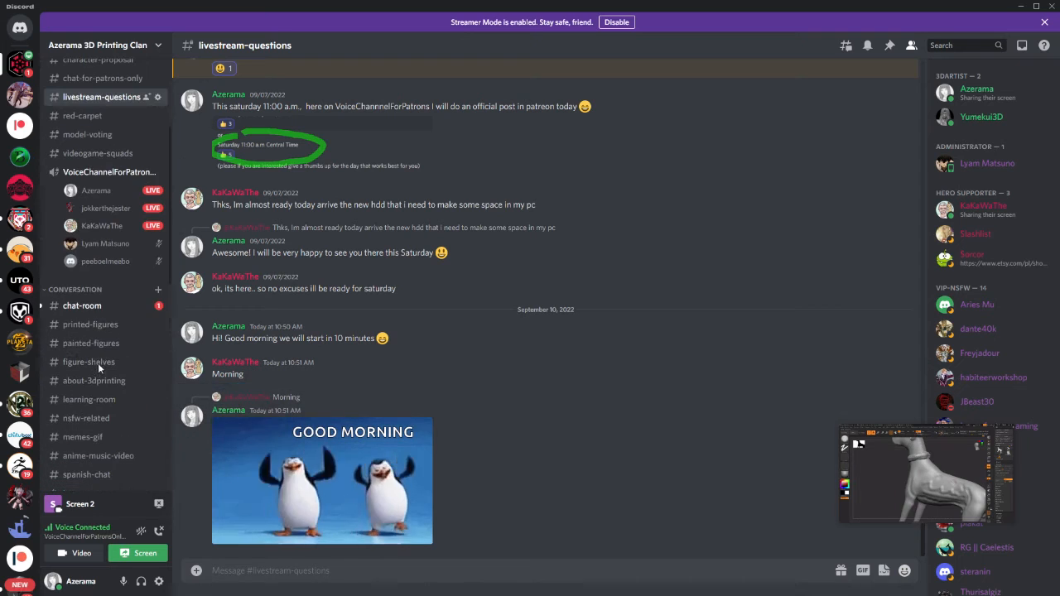
click(98, 309)
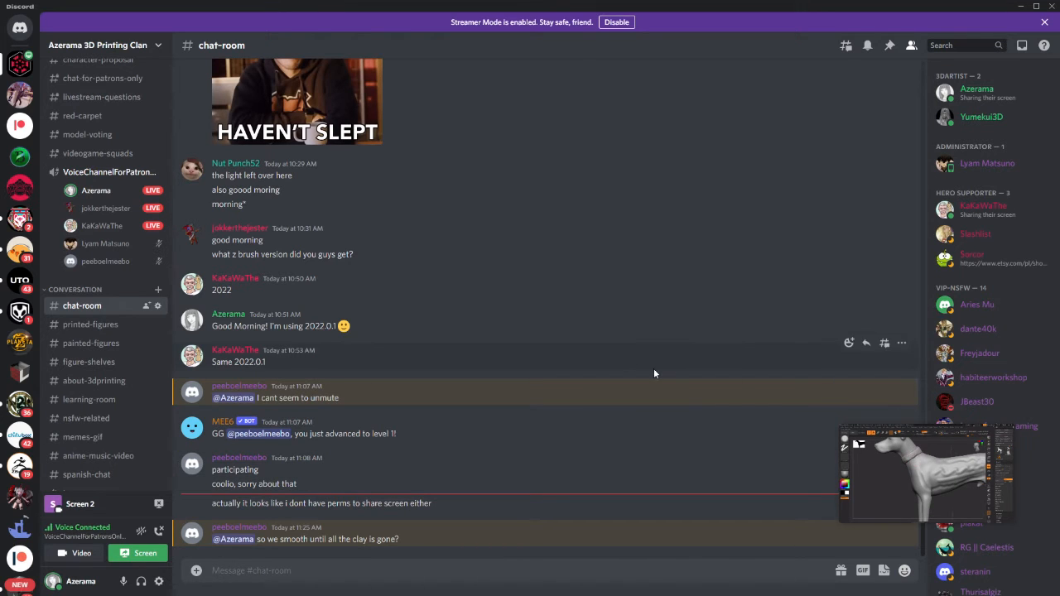
Move the floating stream preview off the lower member entries and look through the server's member and channel lists.
mouse_move(976, 477)
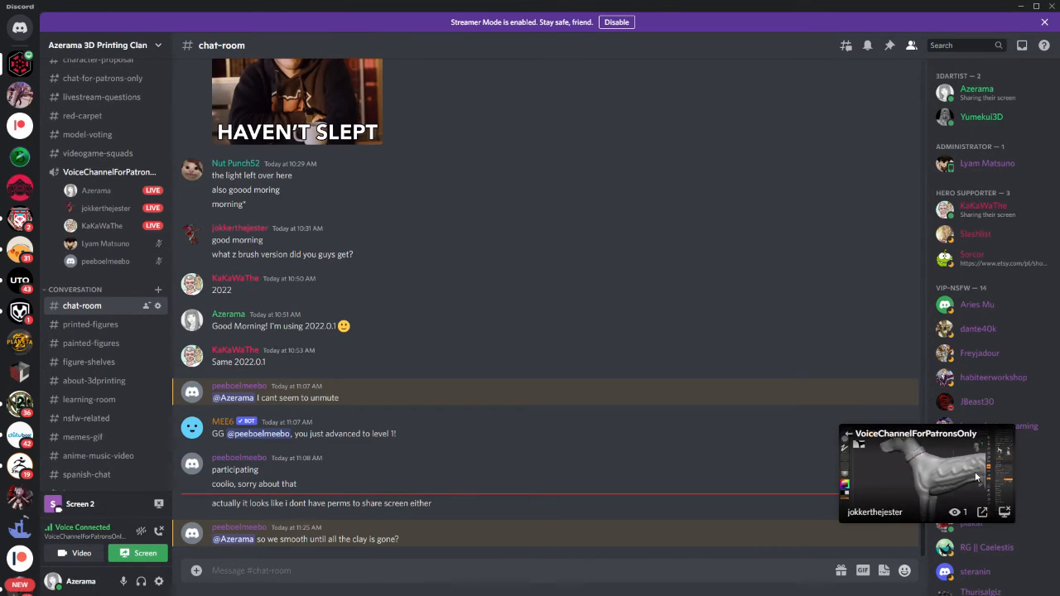
drag(976, 477, 783, 231)
scroll(1029, 462, down, 6)
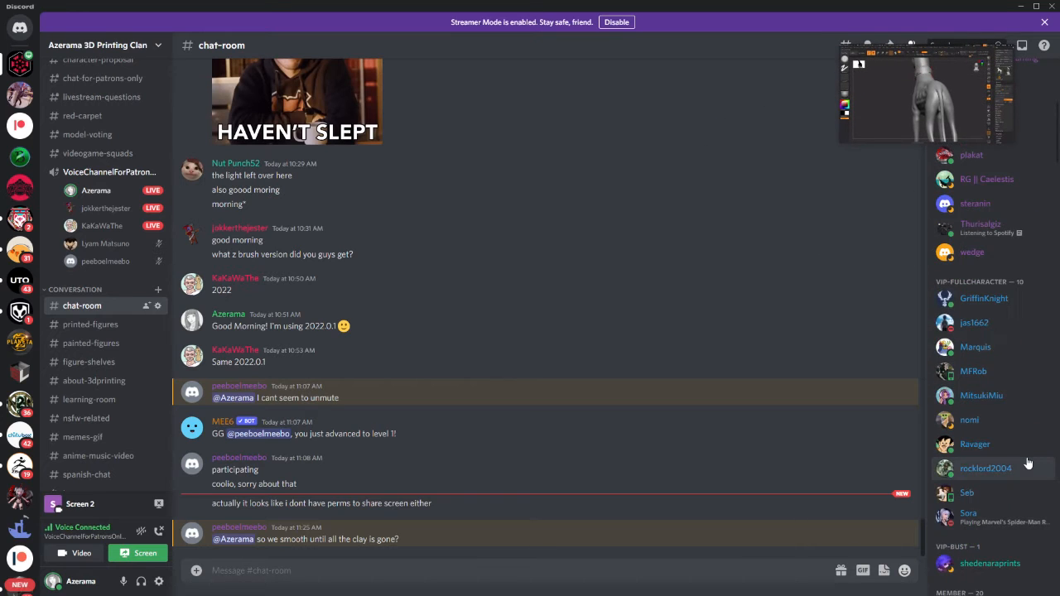
scroll(1027, 463, down, 4)
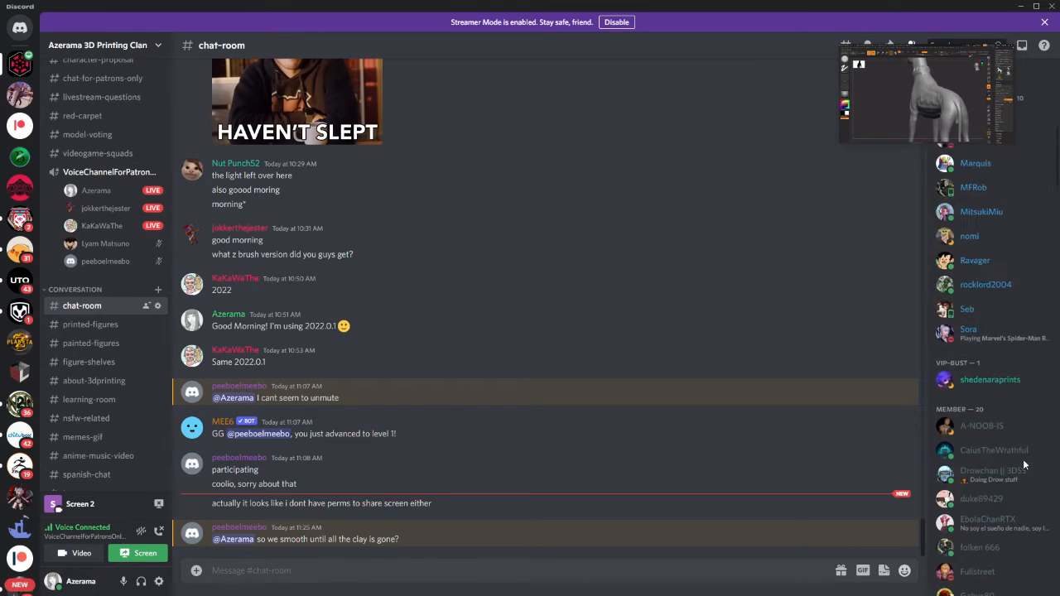
scroll(1024, 466, up, 6)
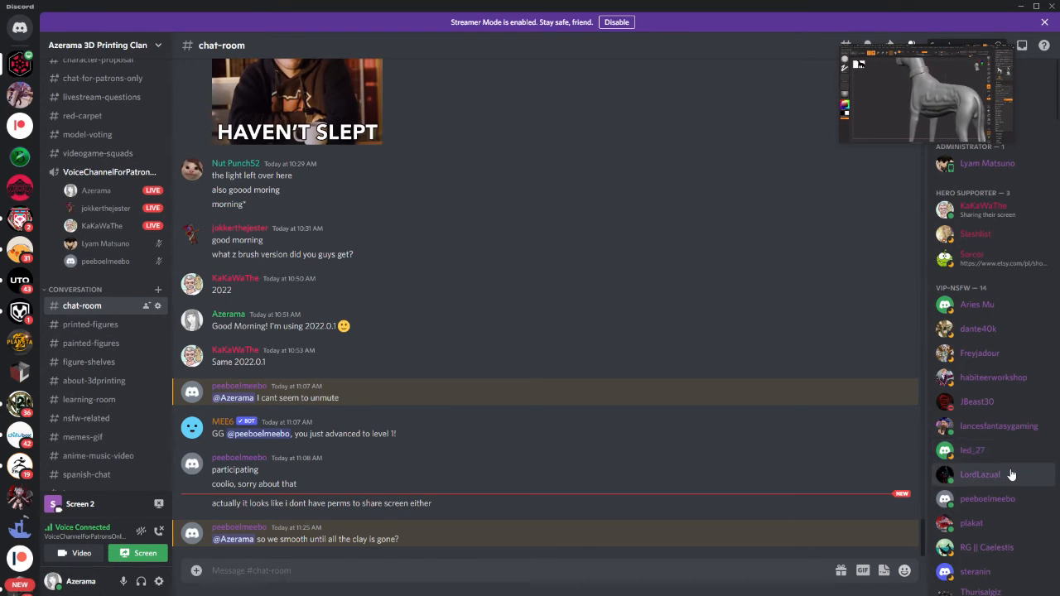
scroll(1009, 477, down, 3)
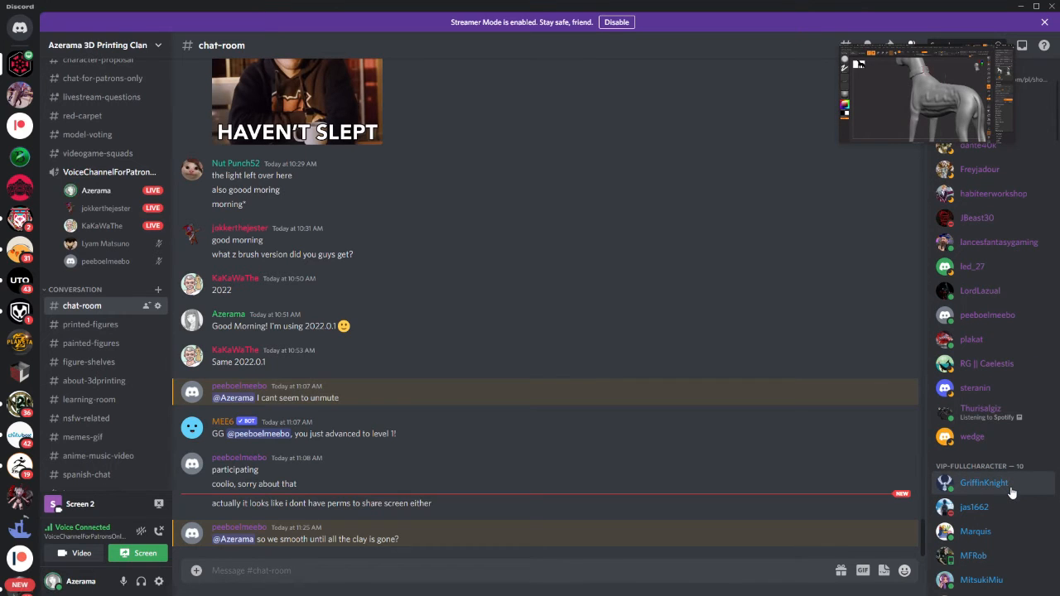
scroll(1011, 493, down, 3)
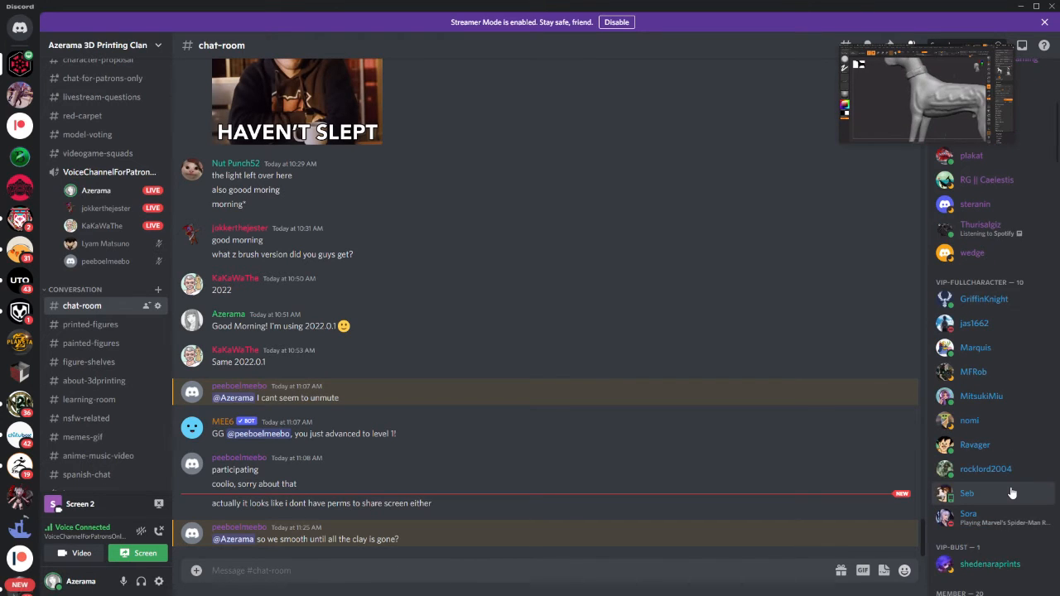
scroll(1010, 495, up, 6)
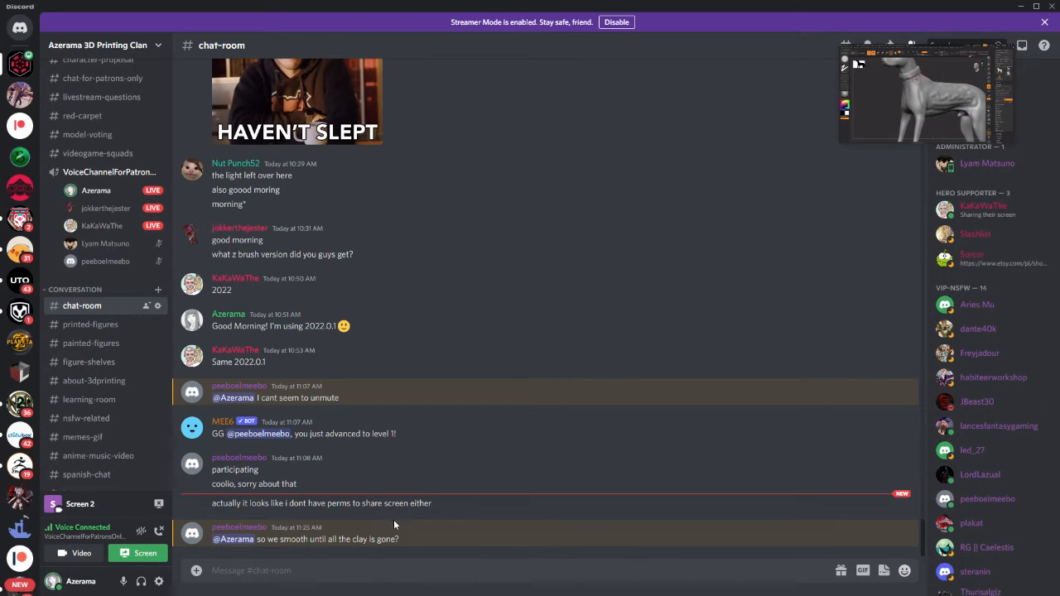
scroll(82, 286, up, 3)
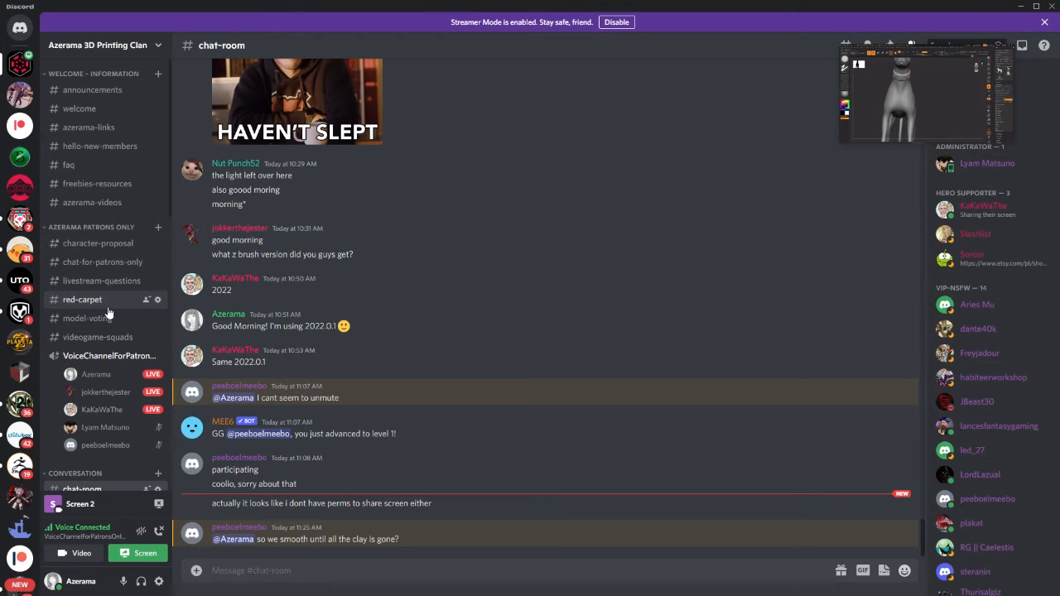
scroll(107, 313, down, 3)
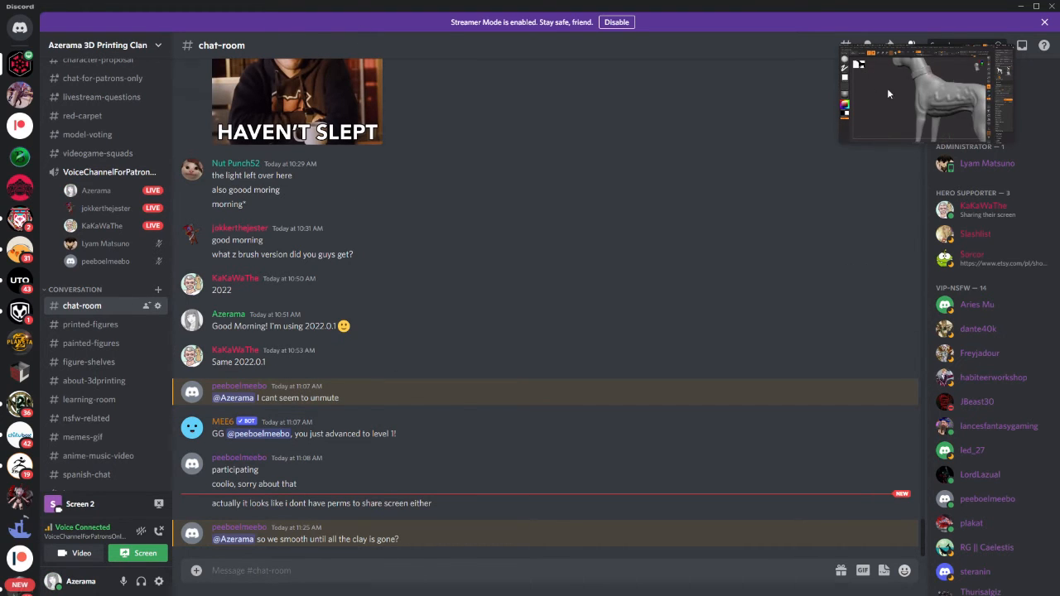
Watch the streams of the two other live participants in turn, examining how their dog collars are sculpted.
click(101, 225)
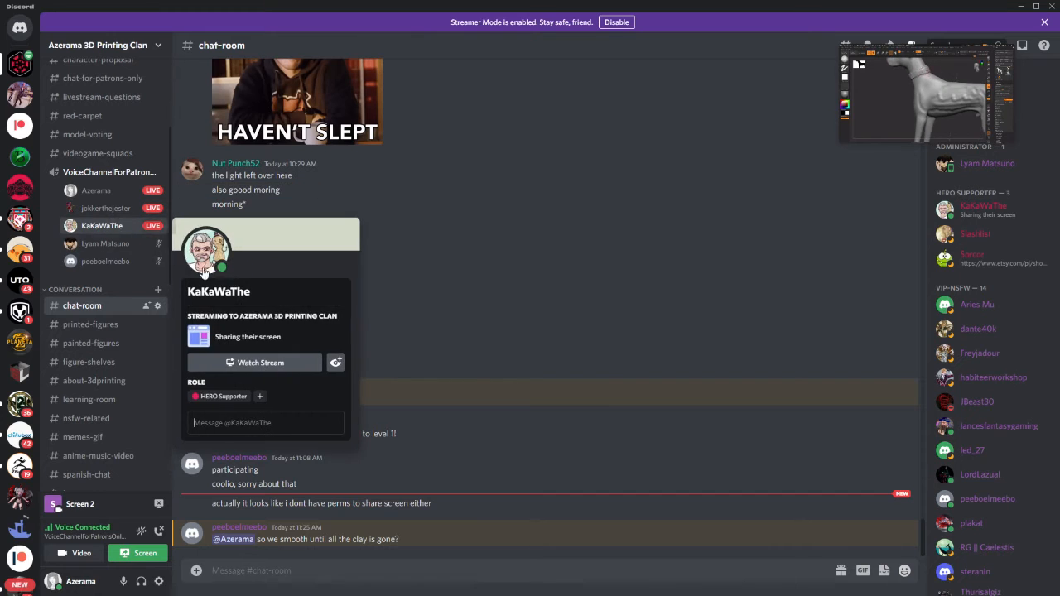
click(282, 362)
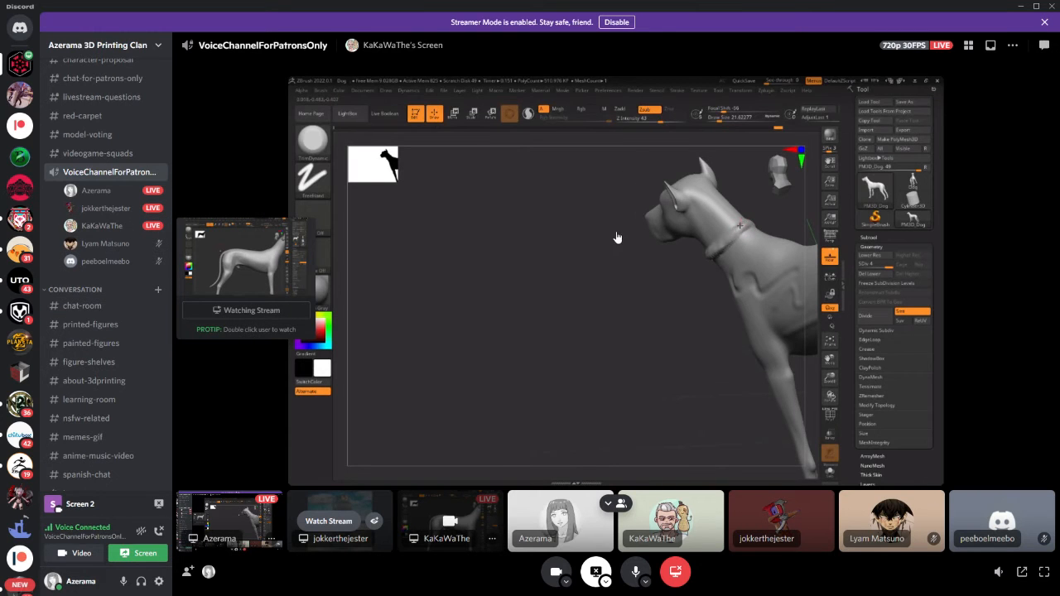
double_click(652, 238)
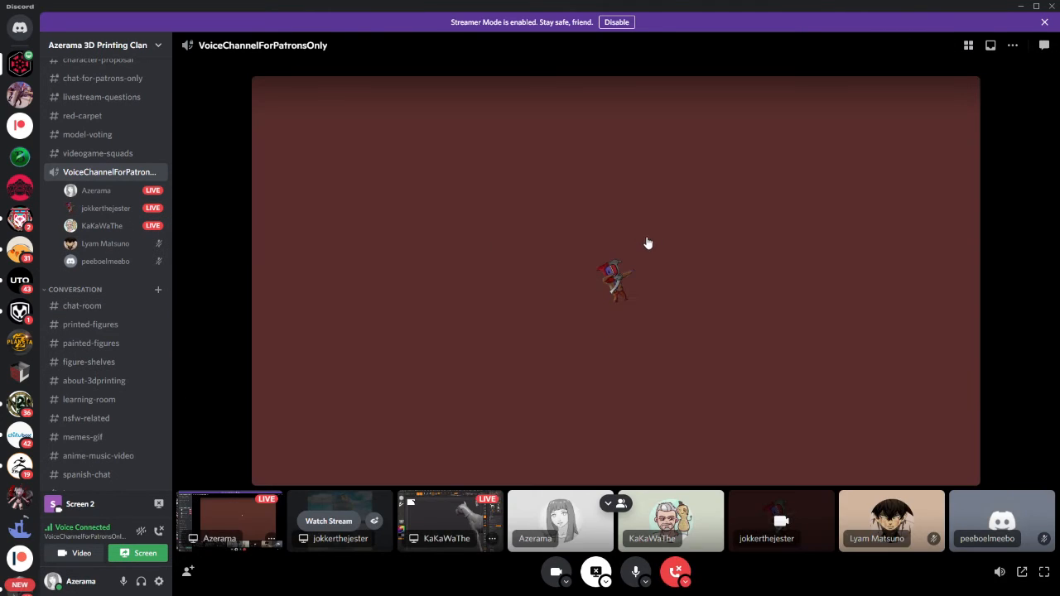
click(101, 226)
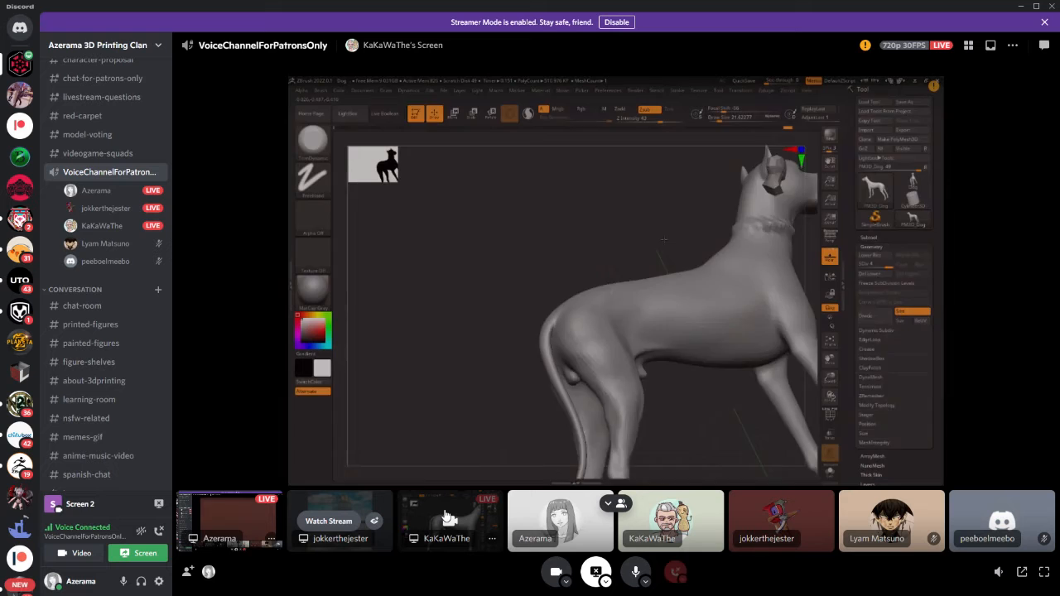
double_click(448, 515)
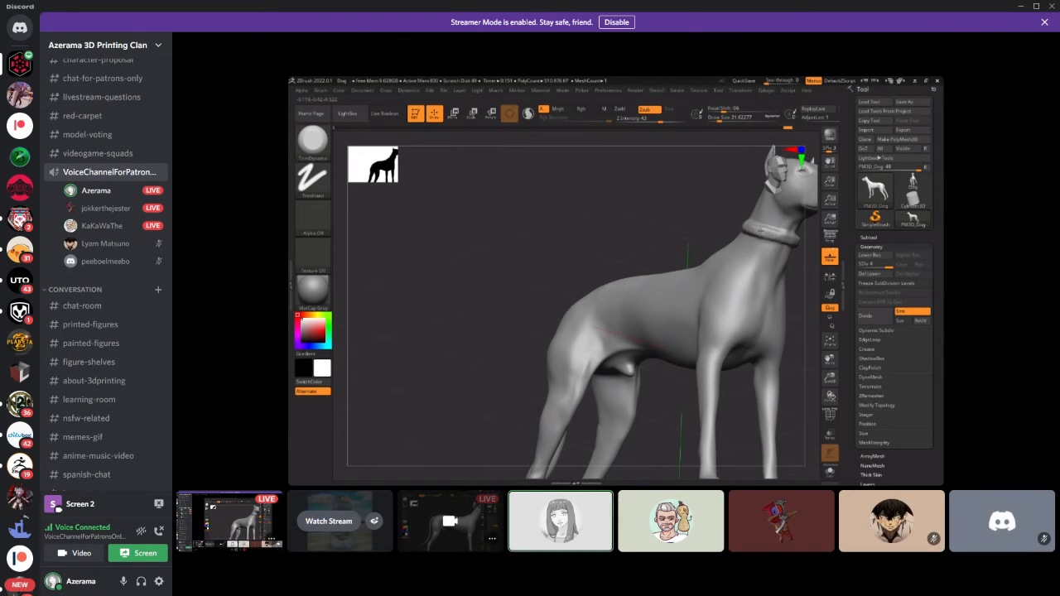
mouse_move(808, 398)
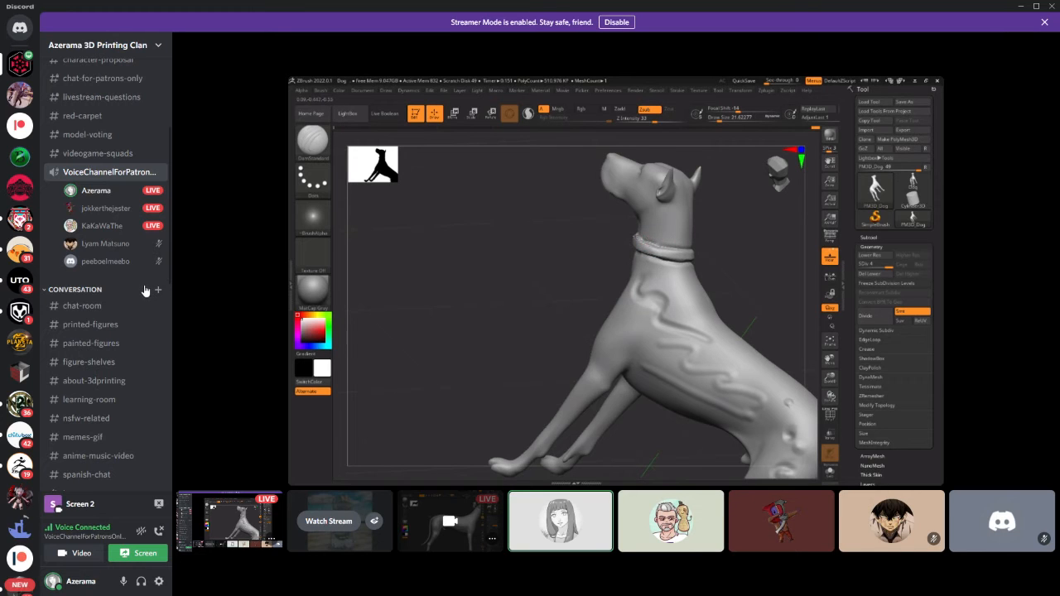
click(133, 208)
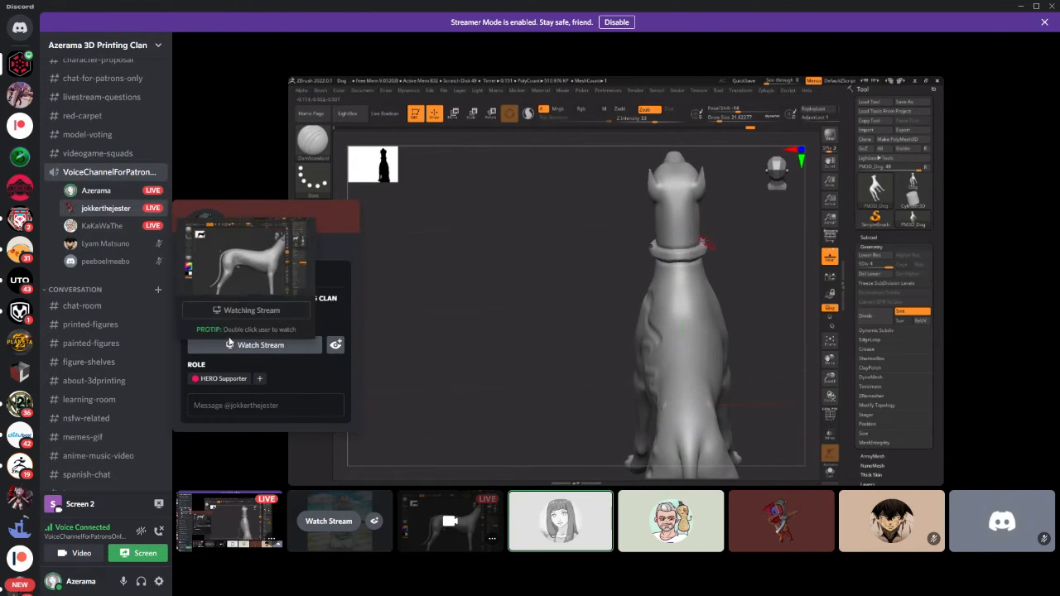
click(273, 348)
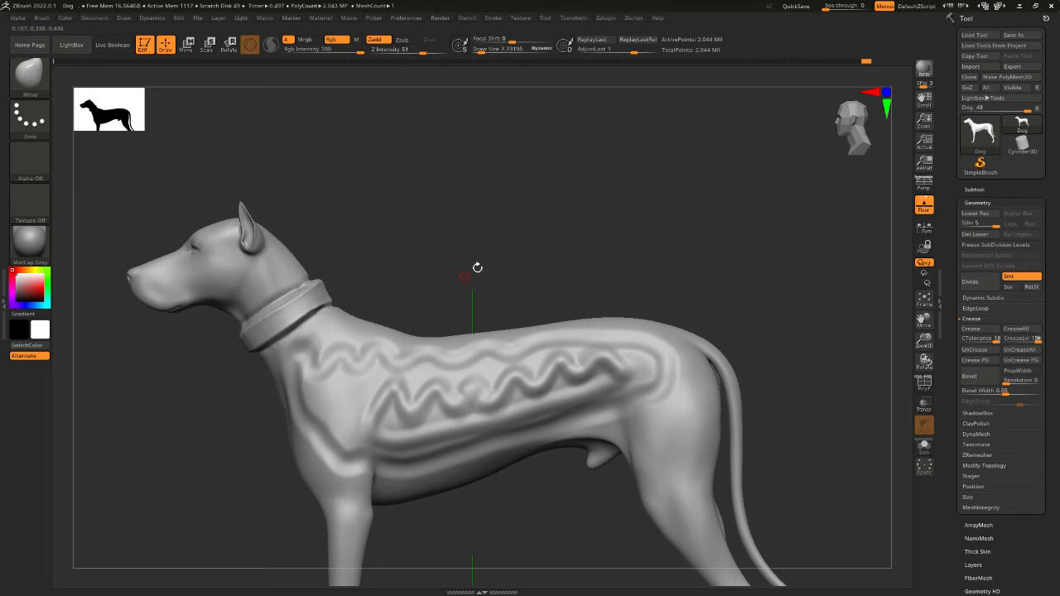
Switch back to ZBrush and select the Pinch brush for sharpening edges.
key(b)
key(p)
key(i)
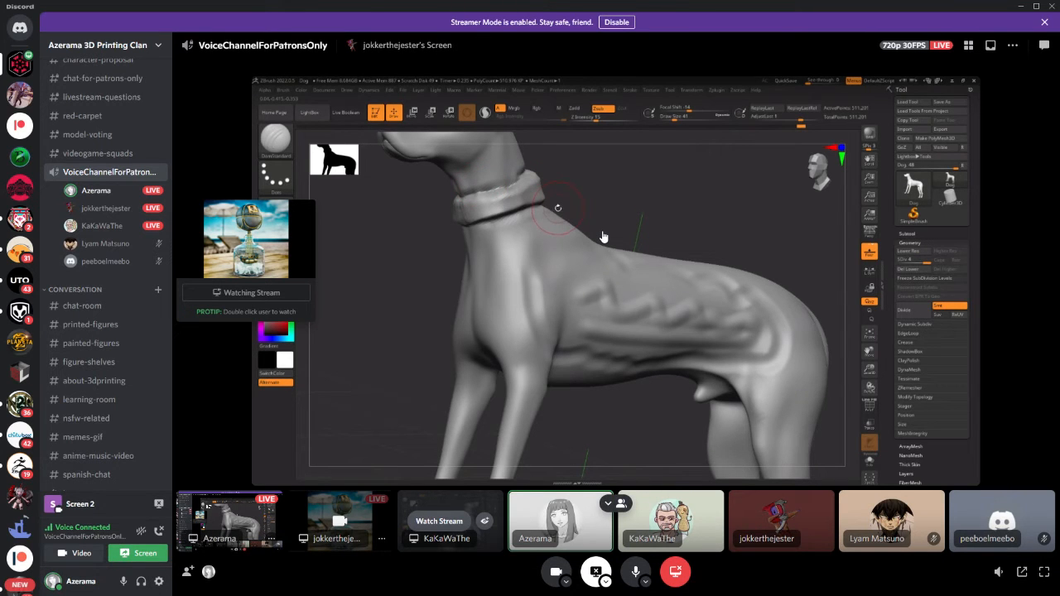
Return to the participant's stream in Discord and examine their use of the Pinch brush along the collar's upper edge.
key(b)
key(p)
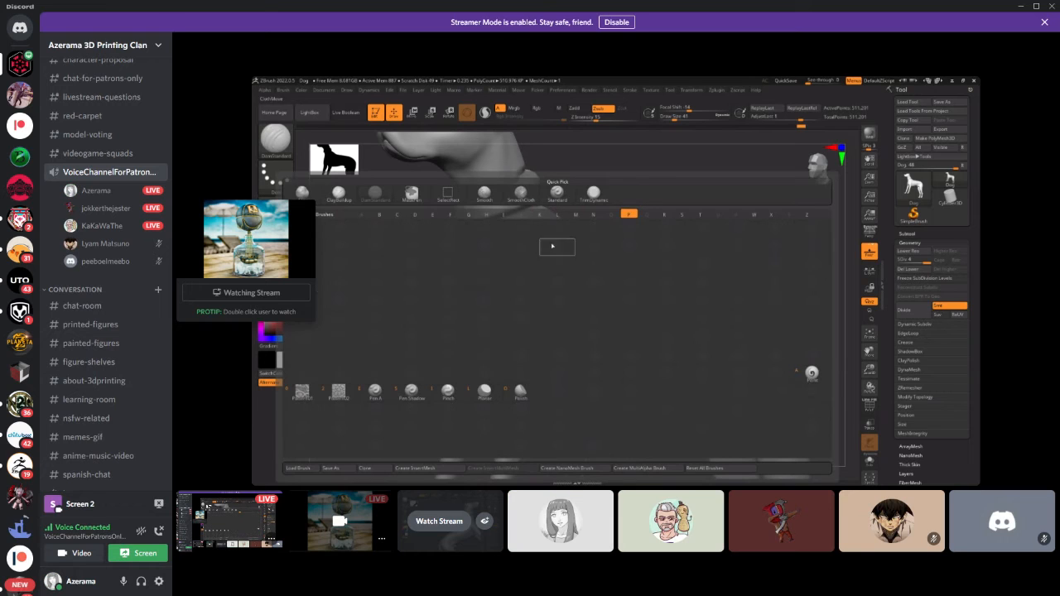
click(448, 393)
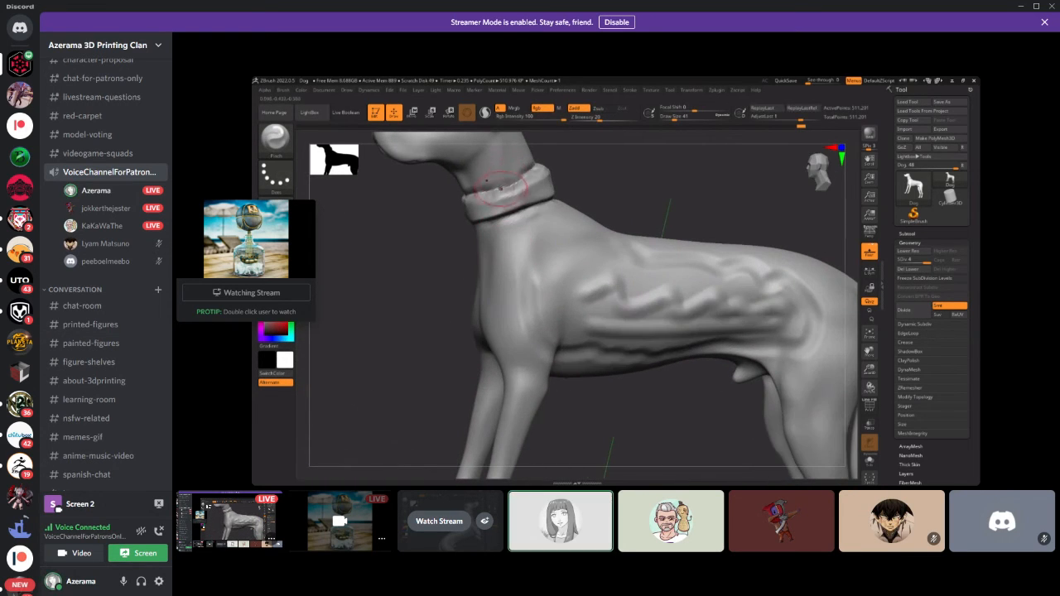
mouse_move(500, 189)
mouse_down()
mouse_move(533, 172)
mouse_move(530, 199)
mouse_move(509, 192)
mouse_up()
key(bracketleft)
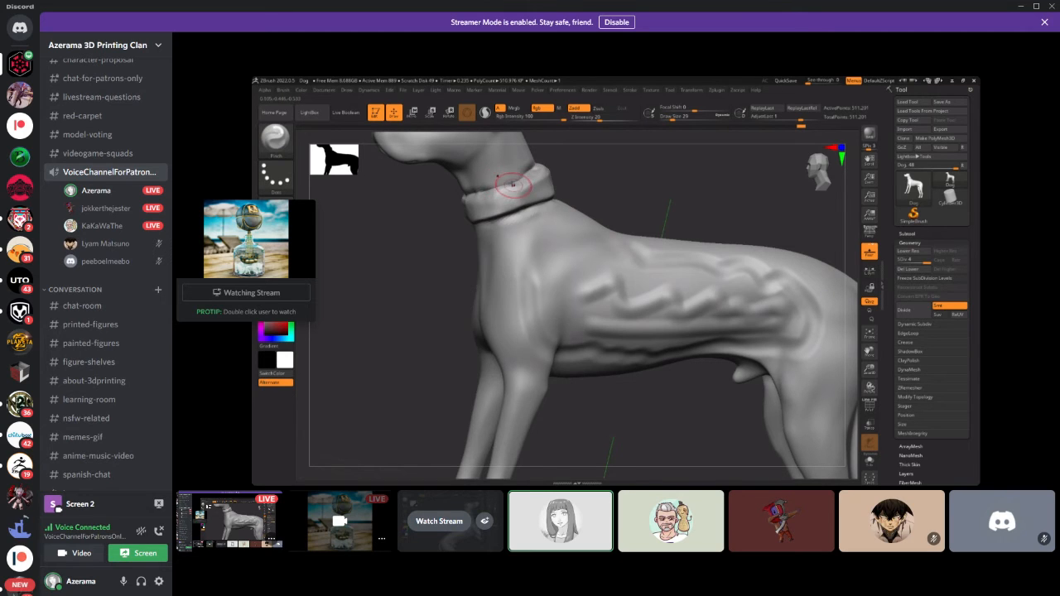
key(ctrl+z)
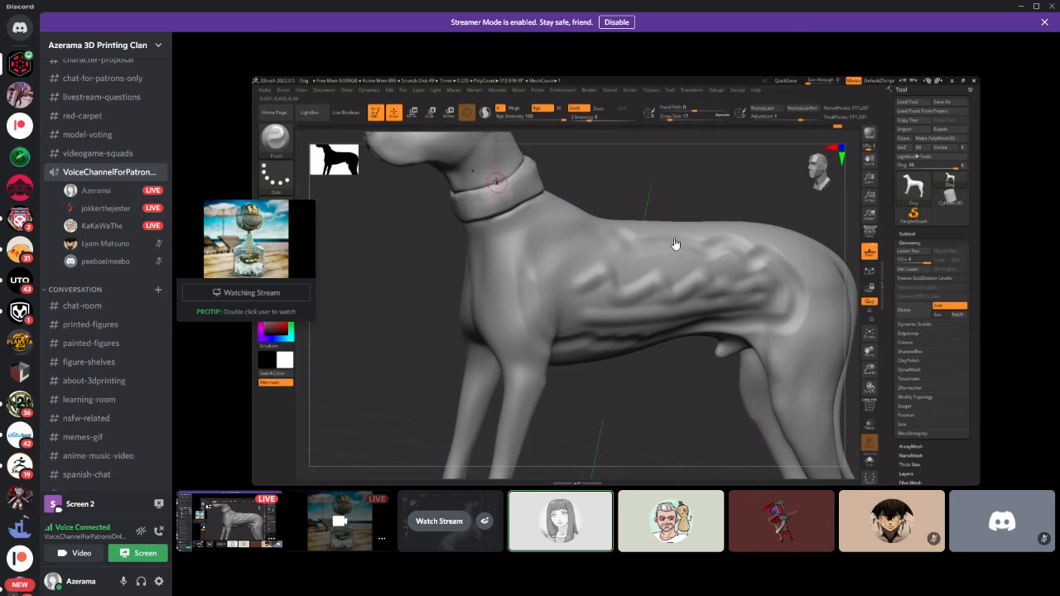
Change to the other live participant's stream in the voice channel.
click(105, 208)
click(101, 225)
click(259, 364)
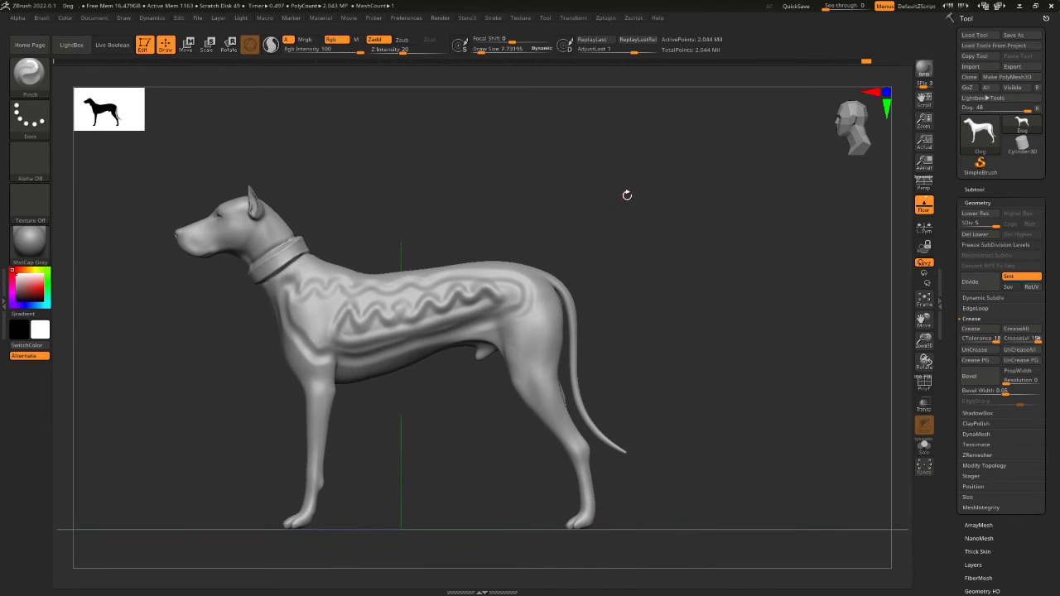
Select the Move brush from the 3D sculpting brushes.
key(space)
key(b)
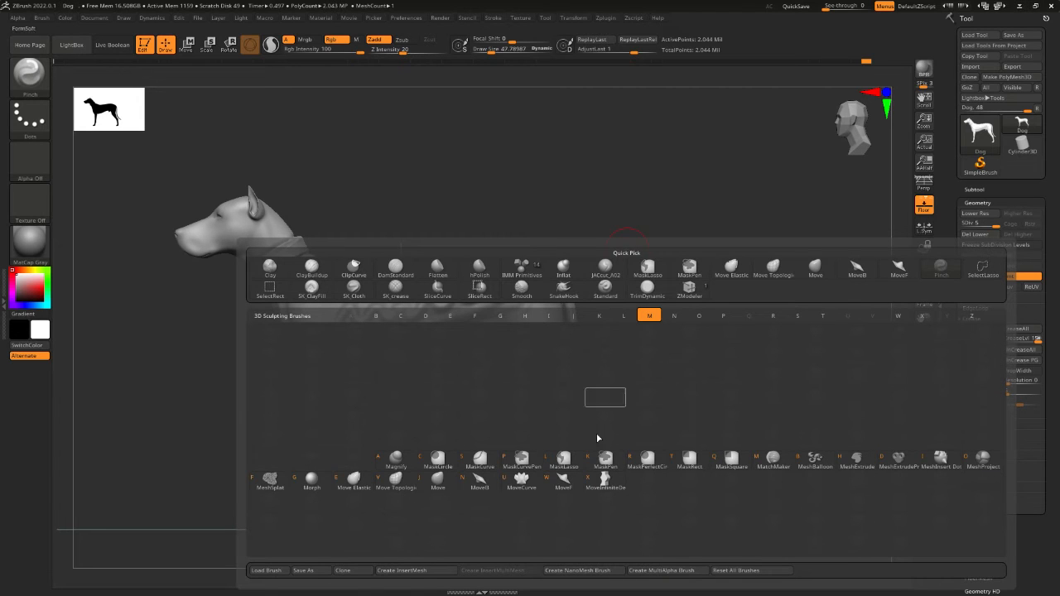
mouse_move(439, 483)
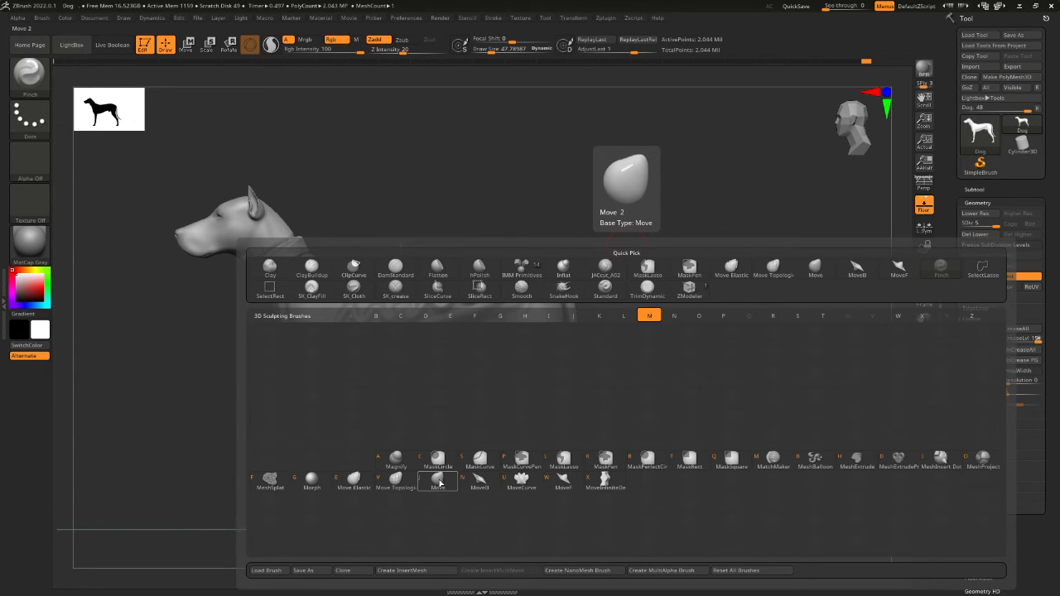
click(440, 480)
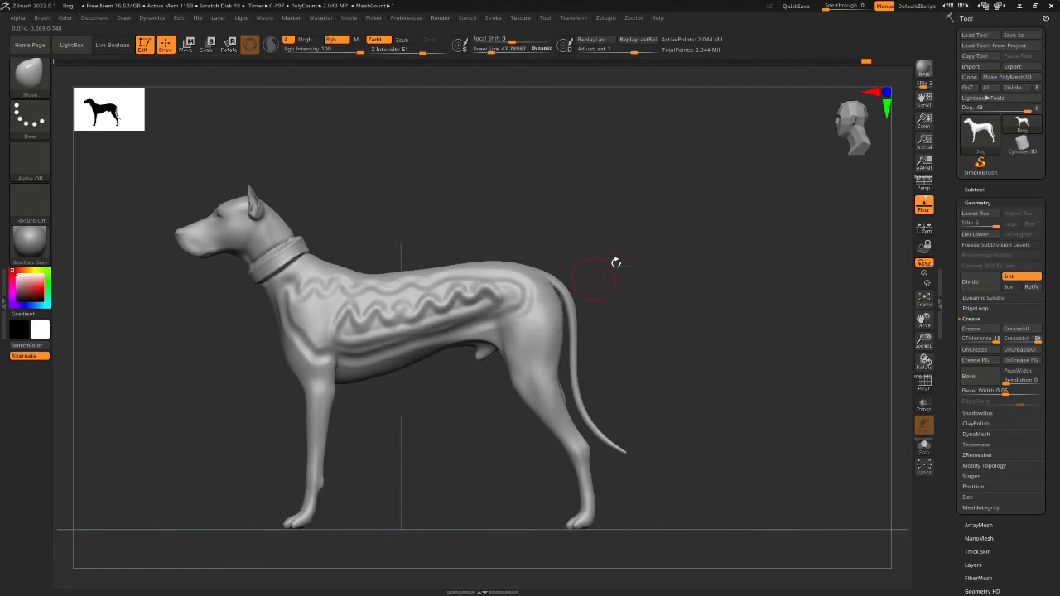
From the rear view, try pulling the dog's back sideways with the Move brush at draw size about 104, and undo it.
mouse_move(708, 291)
mouse_down()
mouse_move(641, 320)
mouse_move(625, 356)
mouse_move(592, 300)
mouse_move(691, 319)
mouse_up()
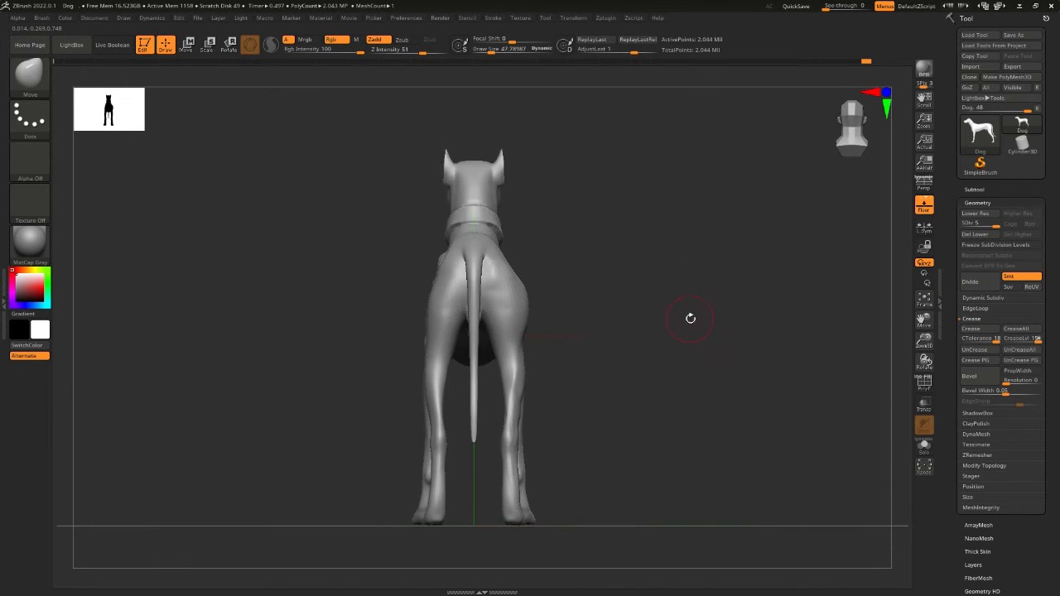
key(space)
click(600, 226)
key(space)
drag(599, 225, 600, 226)
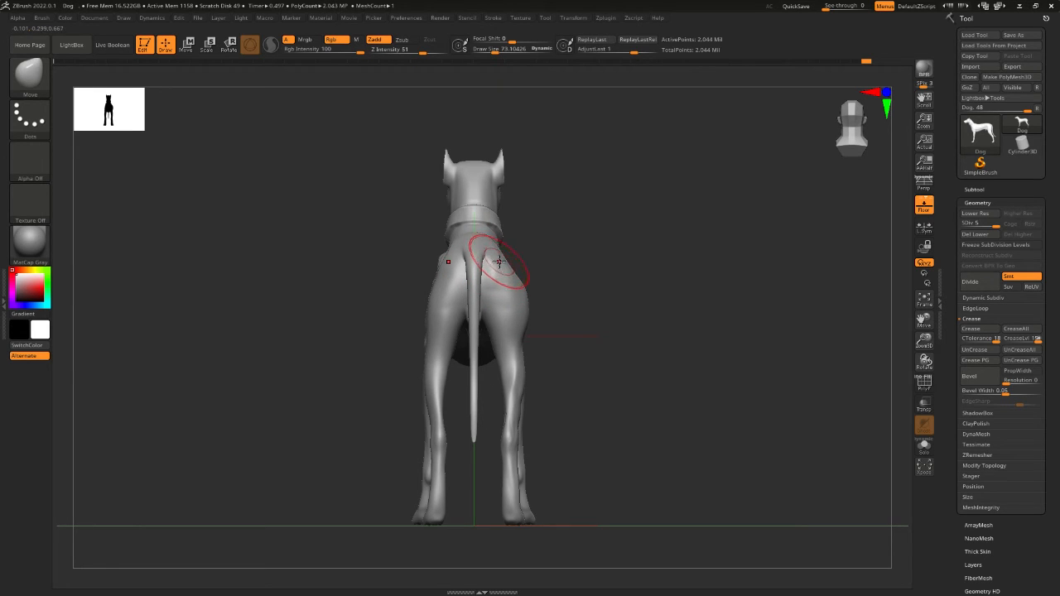
key(space)
drag(474, 244, 479, 243)
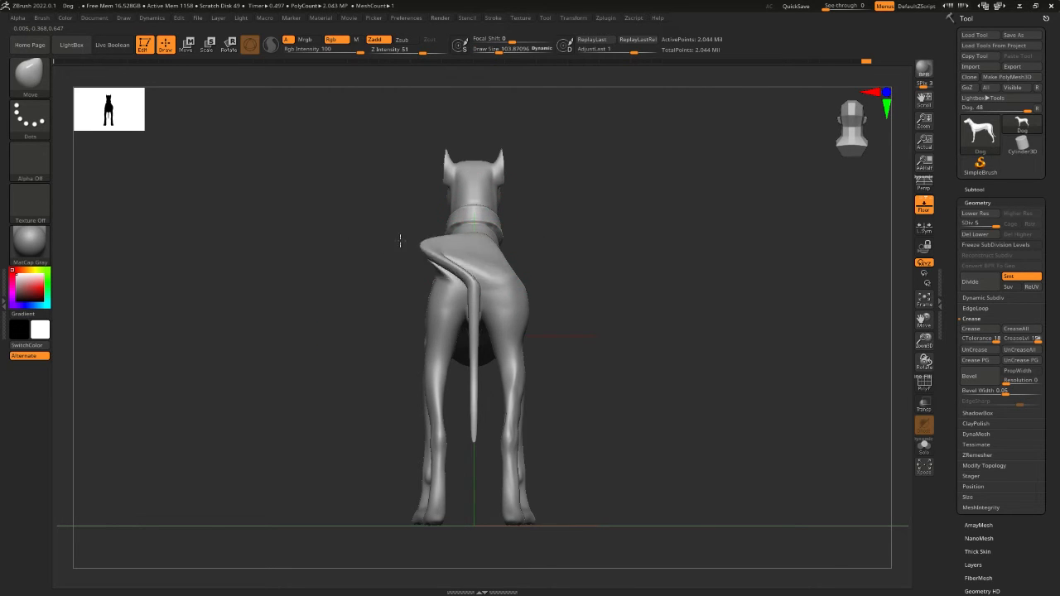
mouse_move(400, 240)
mouse_down()
mouse_move(303, 246)
mouse_move(234, 233)
mouse_move(653, 251)
mouse_move(193, 230)
mouse_move(367, 224)
mouse_move(833, 266)
mouse_move(426, 220)
mouse_move(146, 211)
mouse_up()
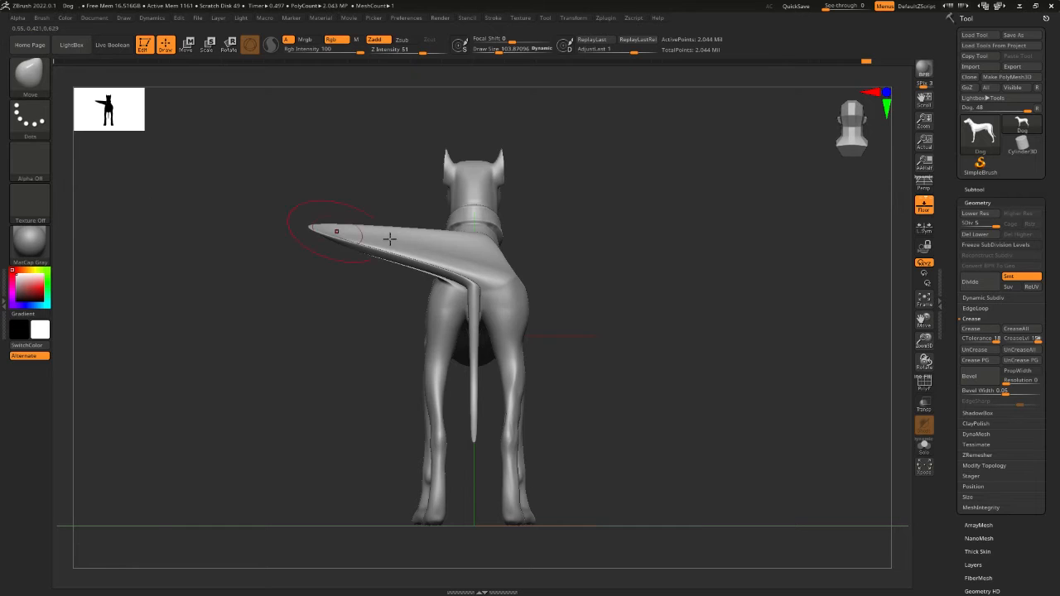
key(ctrl)
key(ctrl+z)
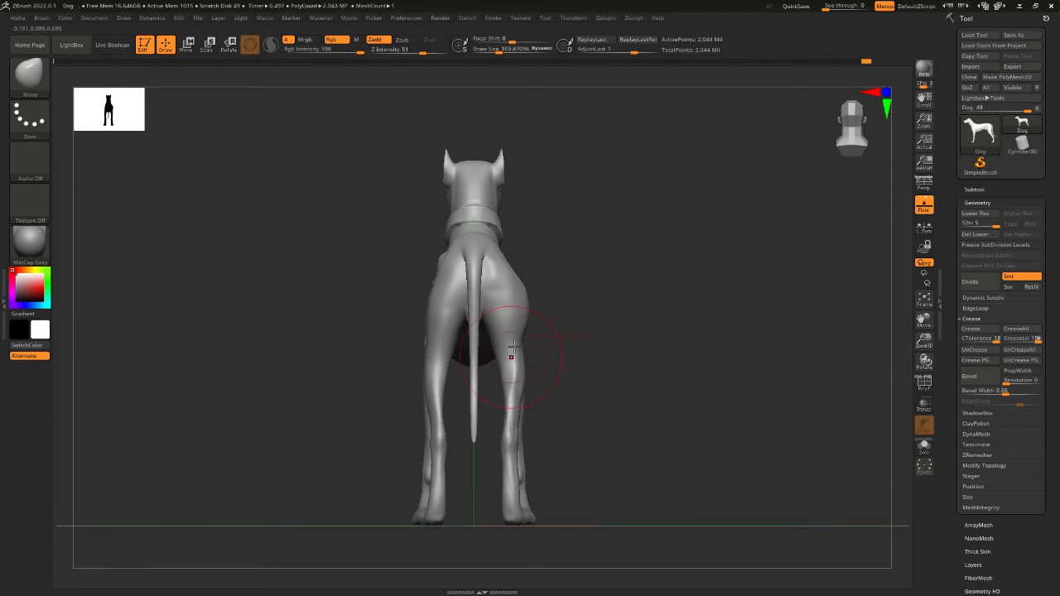
From the top view, try pulling the dog's hip outward with the Move brush at draw size about 77, and undo it.
mouse_move(643, 277)
mouse_down()
mouse_move(638, 373)
mouse_move(632, 350)
mouse_move(585, 414)
mouse_move(647, 299)
mouse_move(207, 277)
mouse_move(615, 393)
mouse_move(618, 371)
mouse_move(594, 375)
mouse_up()
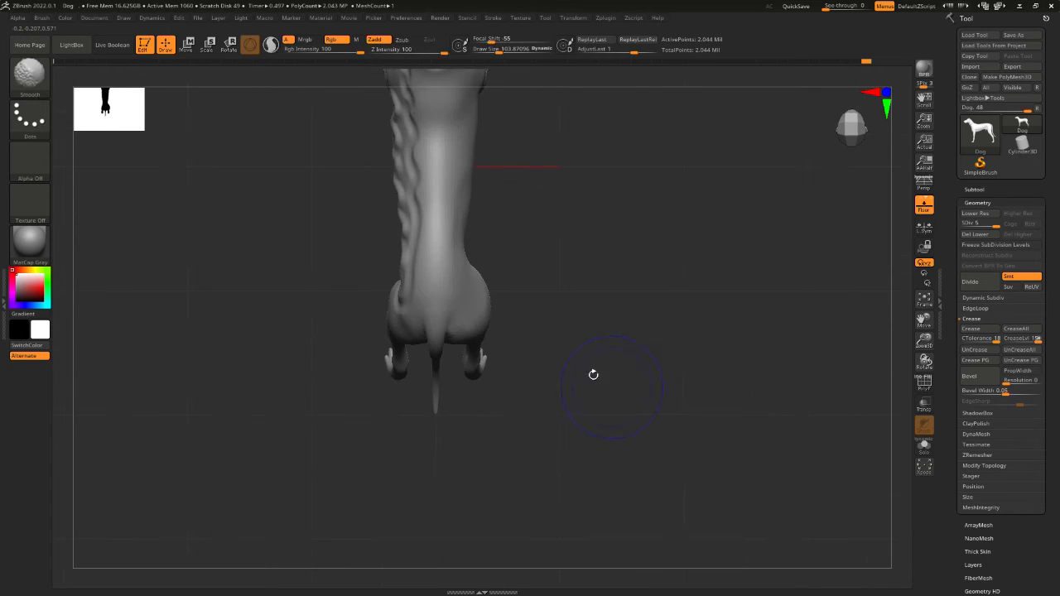
key(space)
drag(466, 295, 462, 296)
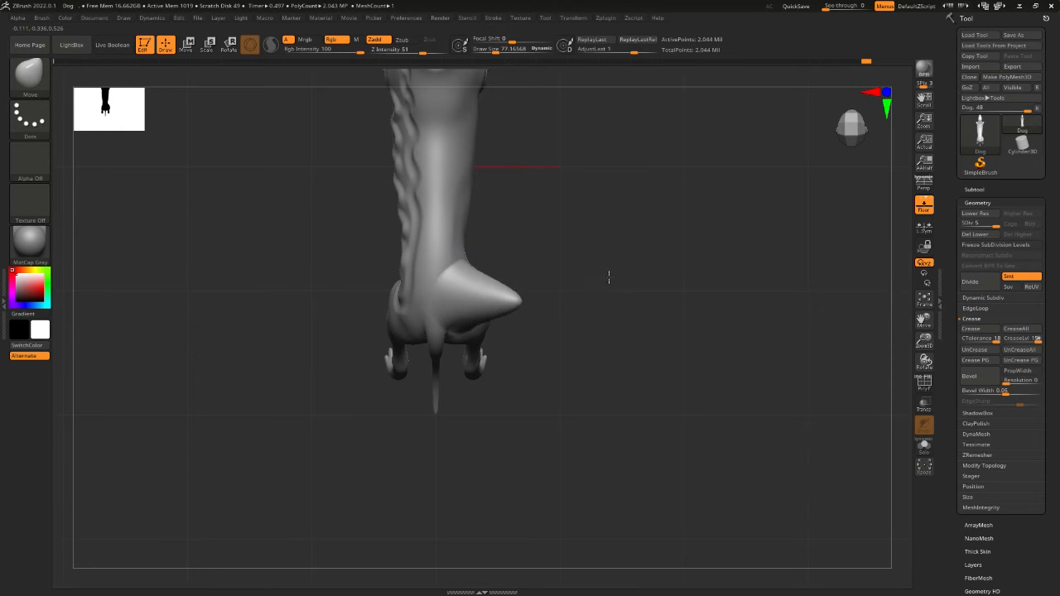
drag(609, 278, 714, 325)
key(ctrl+z)
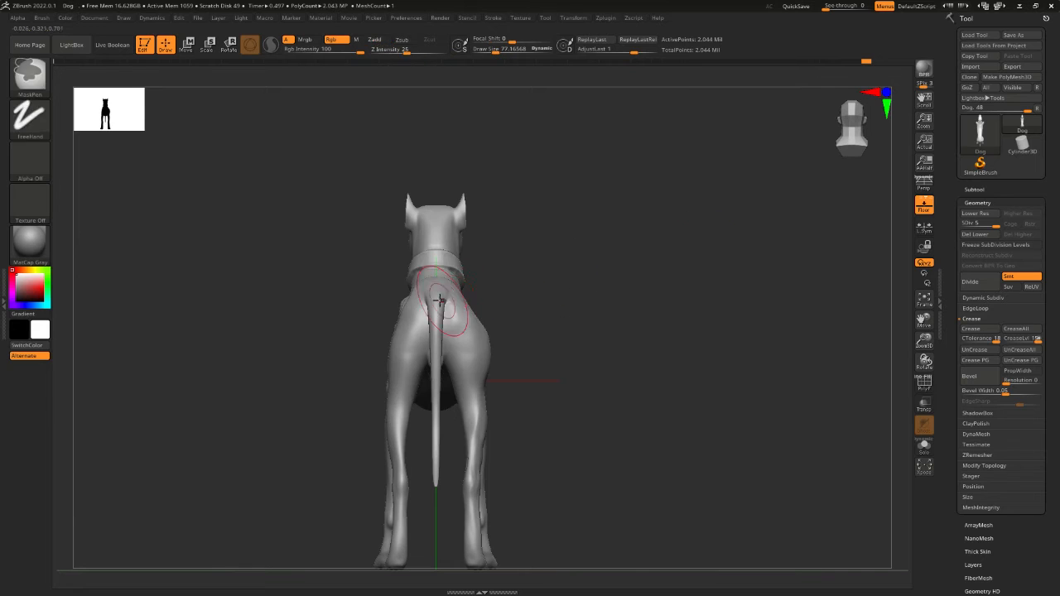
From the rear view, try pulling the dog's back above the tail upward and sideways, undoing each pull.
alt+drag(581, 333, 676, 353)
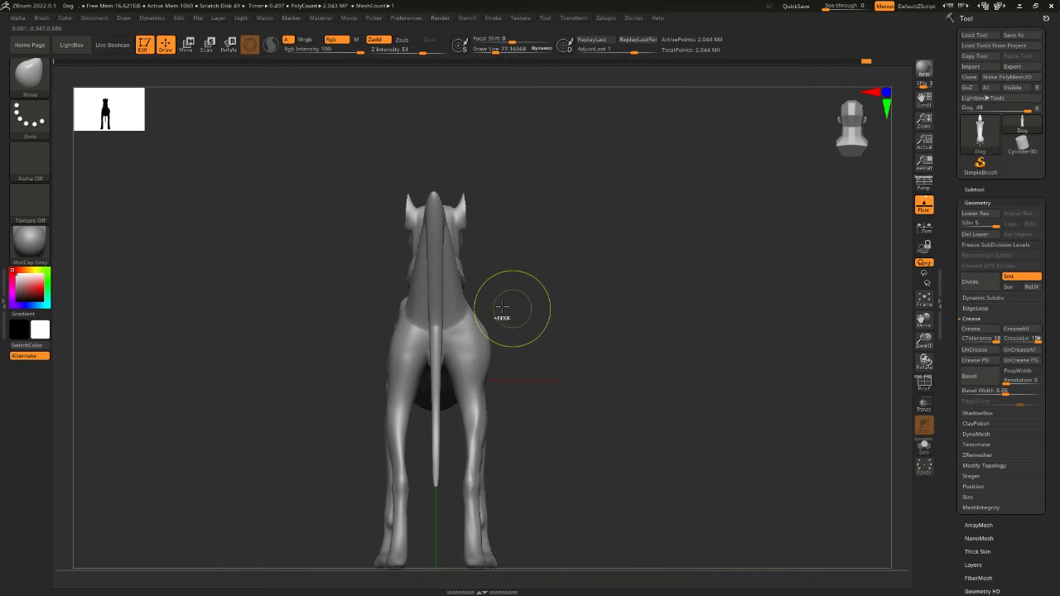
key(ctrl+z)
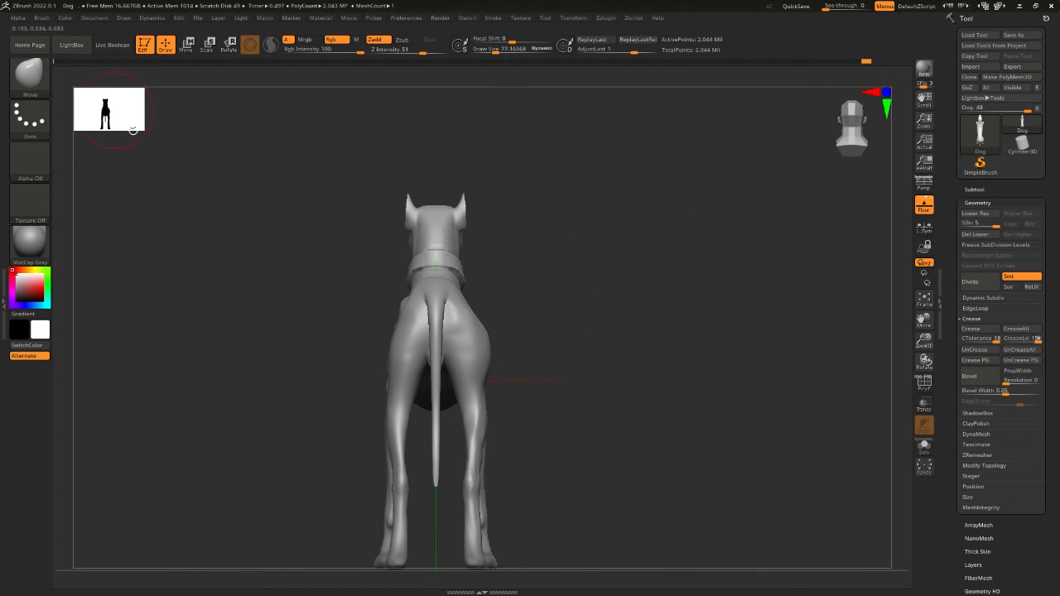
drag(533, 313, 677, 353)
key(ctrl+z)
mouse_move(436, 295)
mouse_down()
mouse_move(669, 322)
mouse_move(316, 296)
mouse_up()
key(ctrl+z)
alt+drag(572, 329, 586, 312)
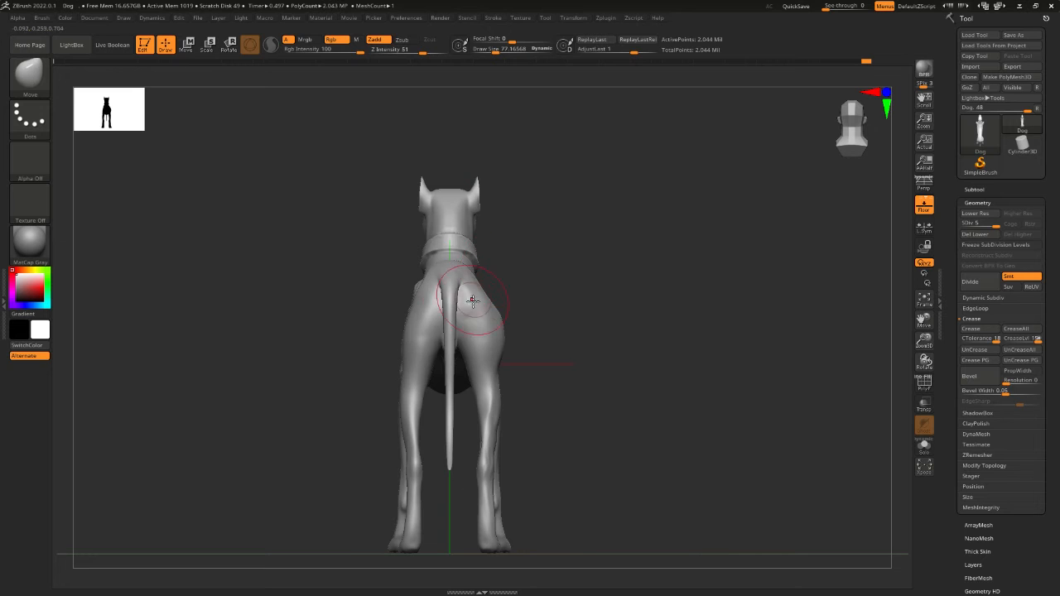
From the front view, try pulling the dog's muzzle sideways with the Move brush, undo it, and return to the rear view.
shift+drag(633, 312, 530, 297)
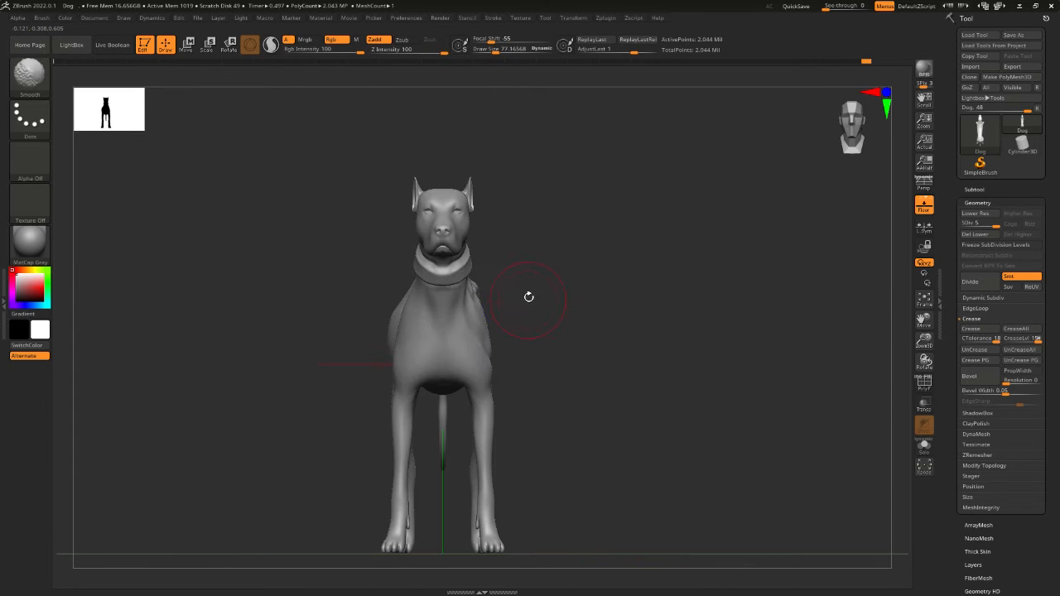
mouse_move(445, 230)
mouse_down()
mouse_move(547, 233)
mouse_move(315, 237)
mouse_up()
key(ctrl+z)
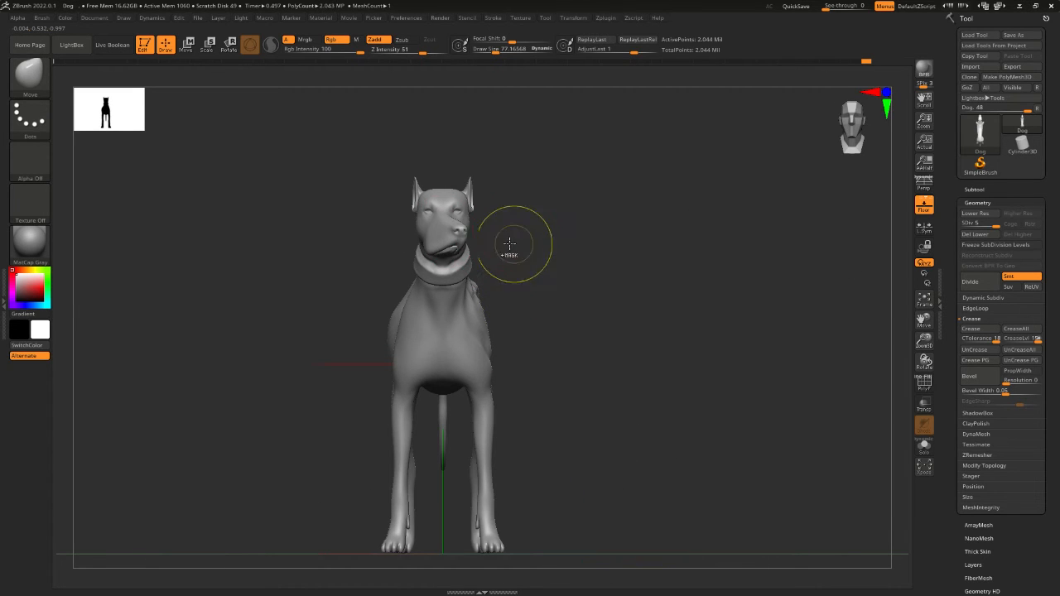
mouse_move(516, 244)
shift+mouse_down()
mouse_move(672, 272)
mouse_move(660, 284)
shift+mouse_up()
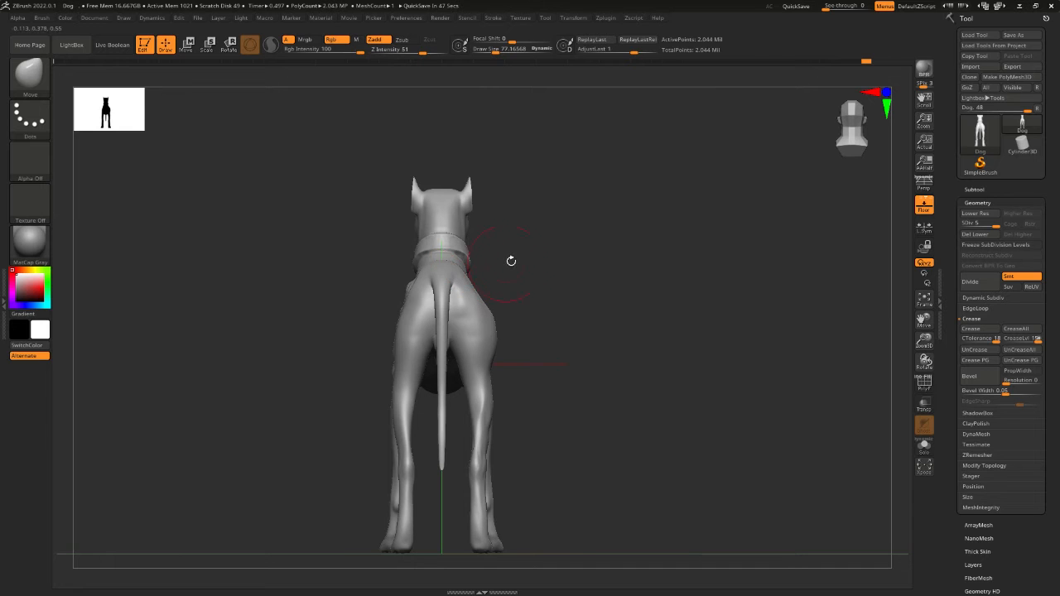
Switch to Discord and examine the rough collar in the participant's live stream.
drag(0, 9, 570, 126)
double_click(570, 126)
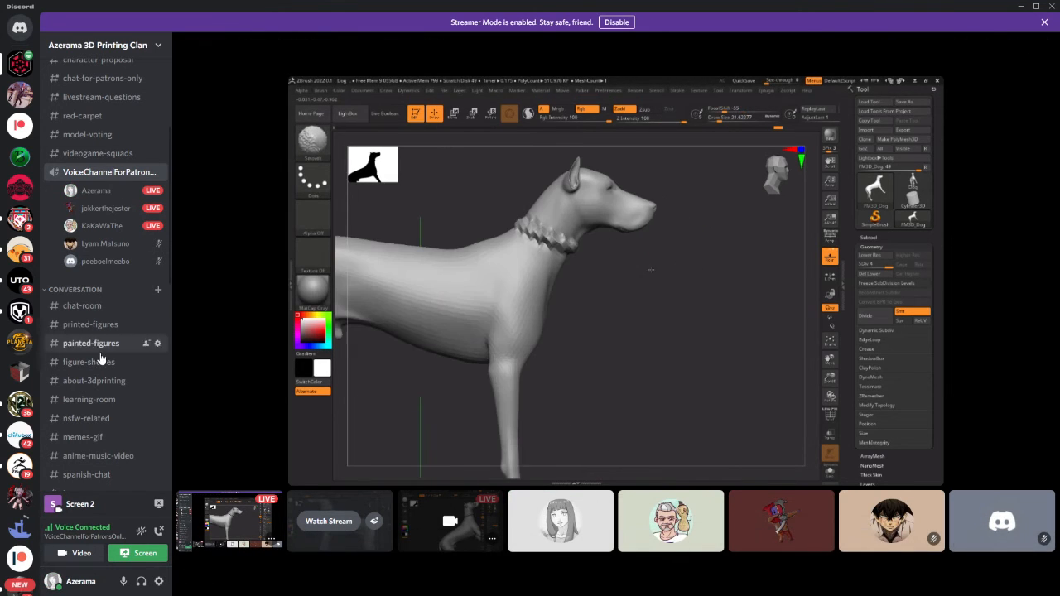
scroll(99, 357, up, 5)
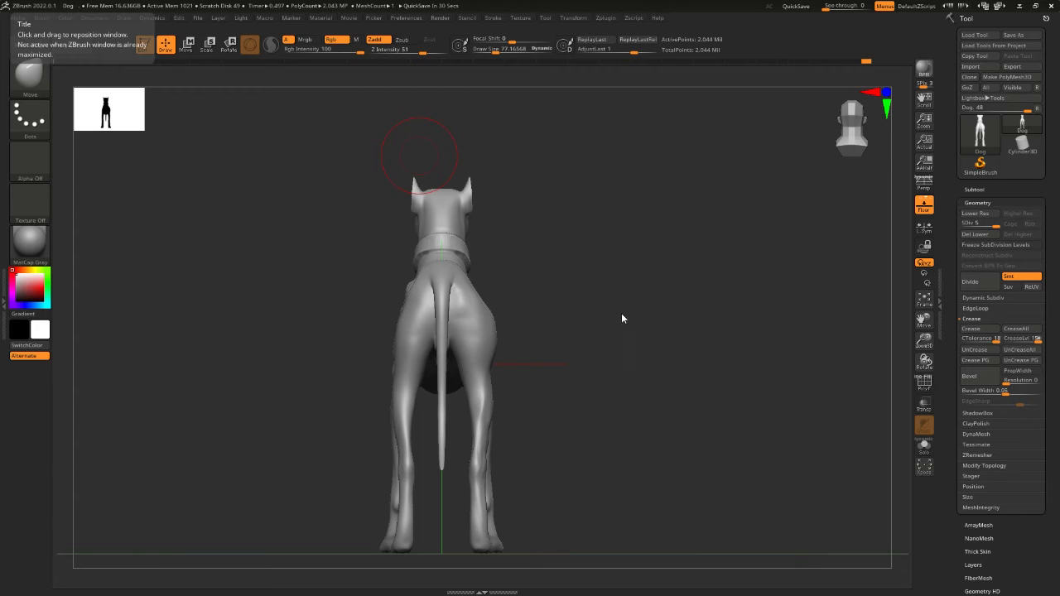
Switch back to ZBrush, reduce the Move brush's draw size to about 10, and pull pointed studs out of the collar's front and side.
mouse_move(608, 309)
shift+mouse_down()
mouse_move(509, 323)
mouse_move(576, 382)
shift+mouse_up()
key(space)
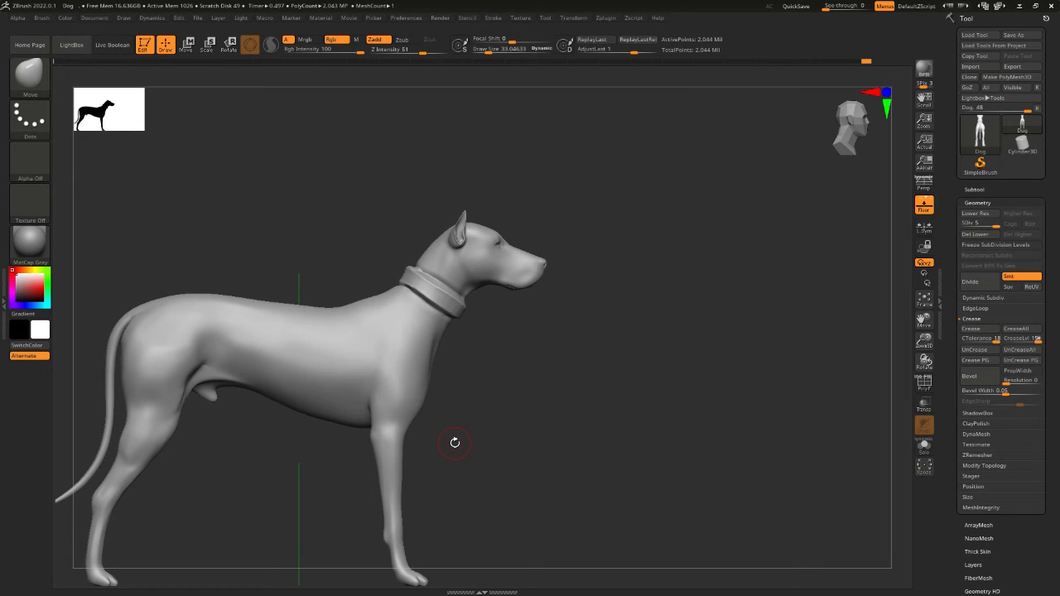
key(space)
drag(520, 333, 515, 333)
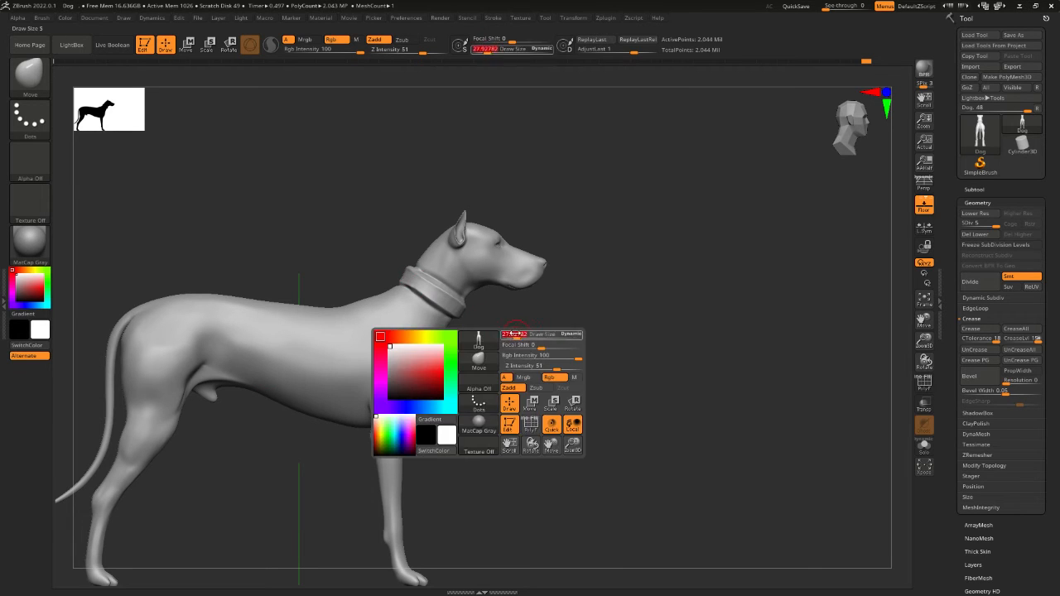
alt+drag(515, 383, 599, 397)
alt+drag(487, 429, 618, 427)
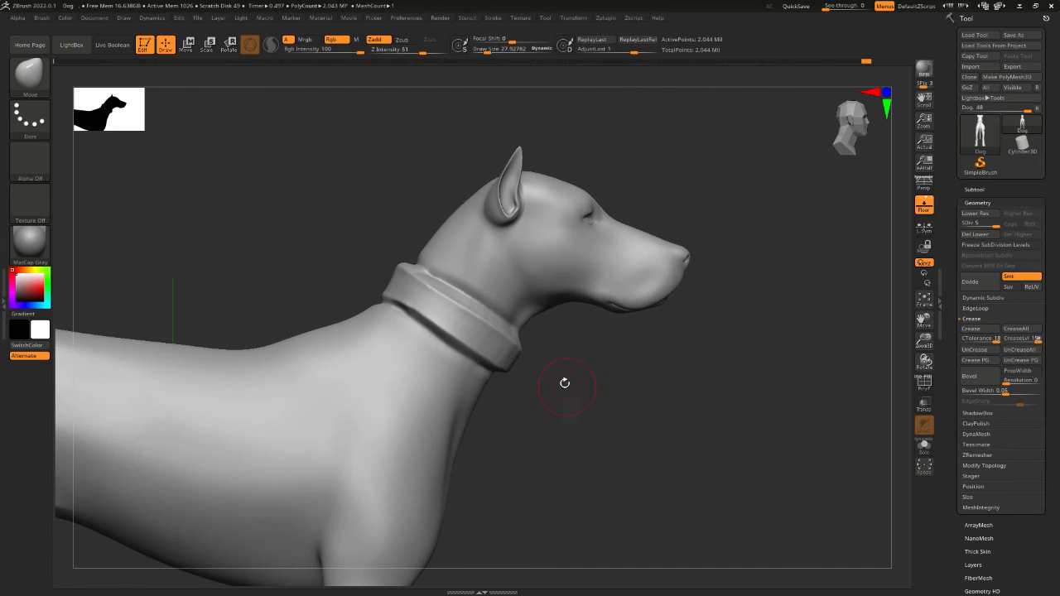
key(space)
mouse_move(586, 379)
mouse_down()
mouse_move(574, 379)
mouse_move(561, 353)
mouse_up()
alt+drag(455, 356, 208, 319)
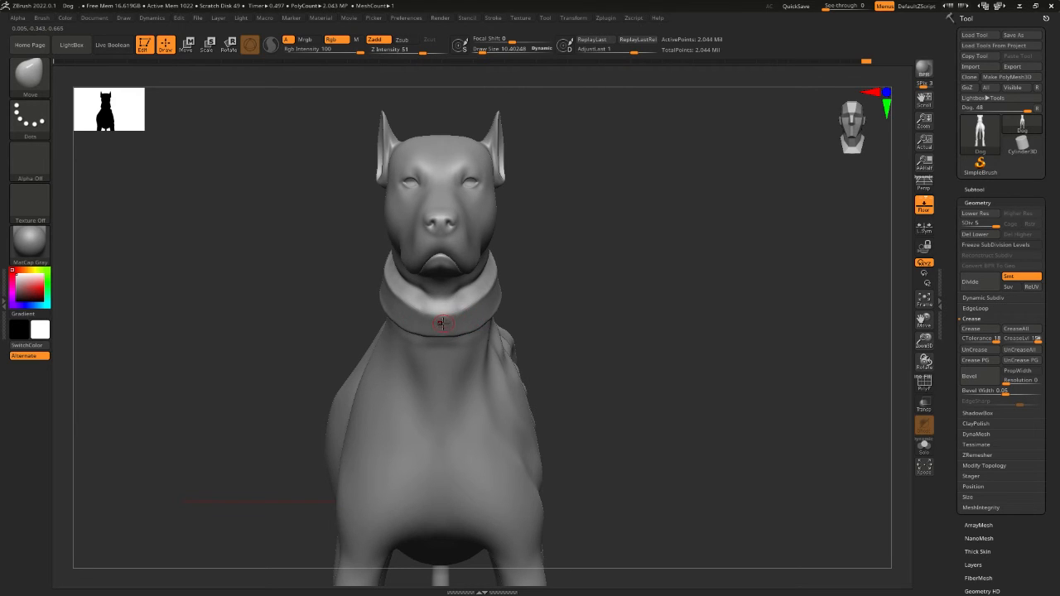
drag(442, 325, 549, 287)
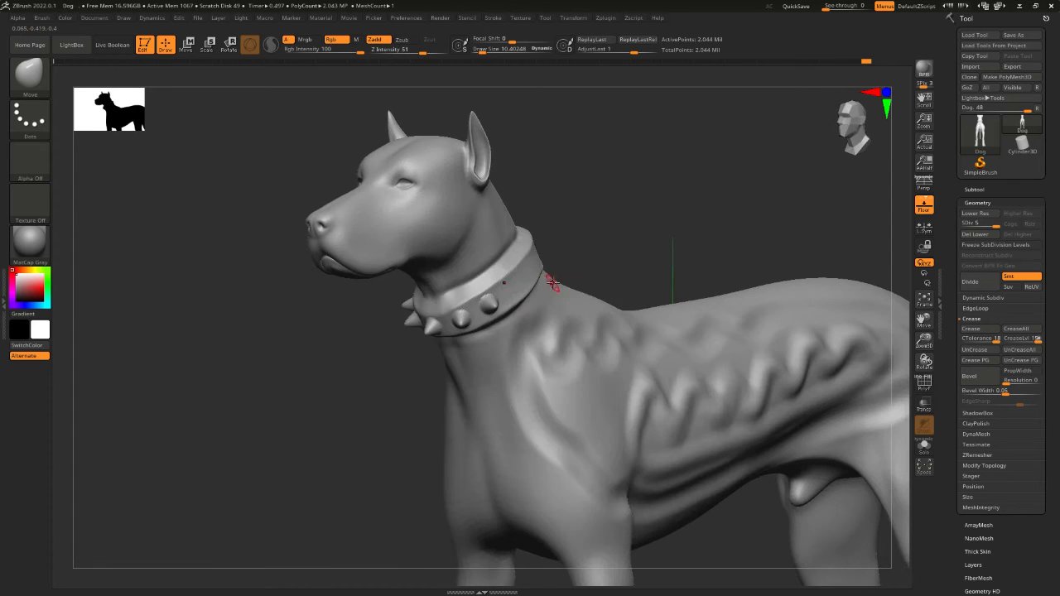
Continue pulling pointed studs out of the collar around the side and back of the dog's neck.
right_drag(543, 290, 521, 266)
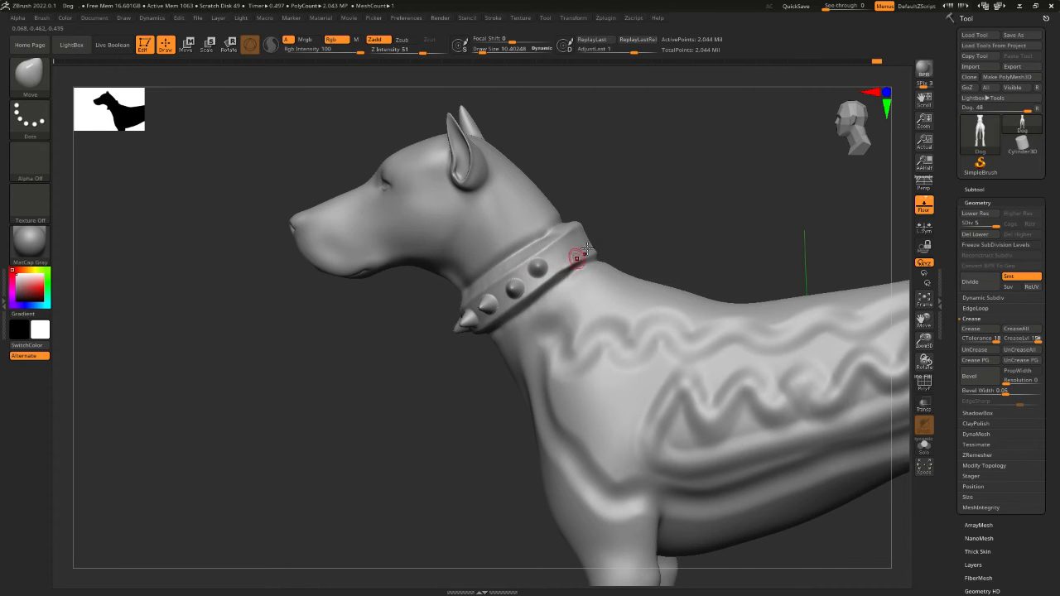
right_drag(580, 253, 497, 287)
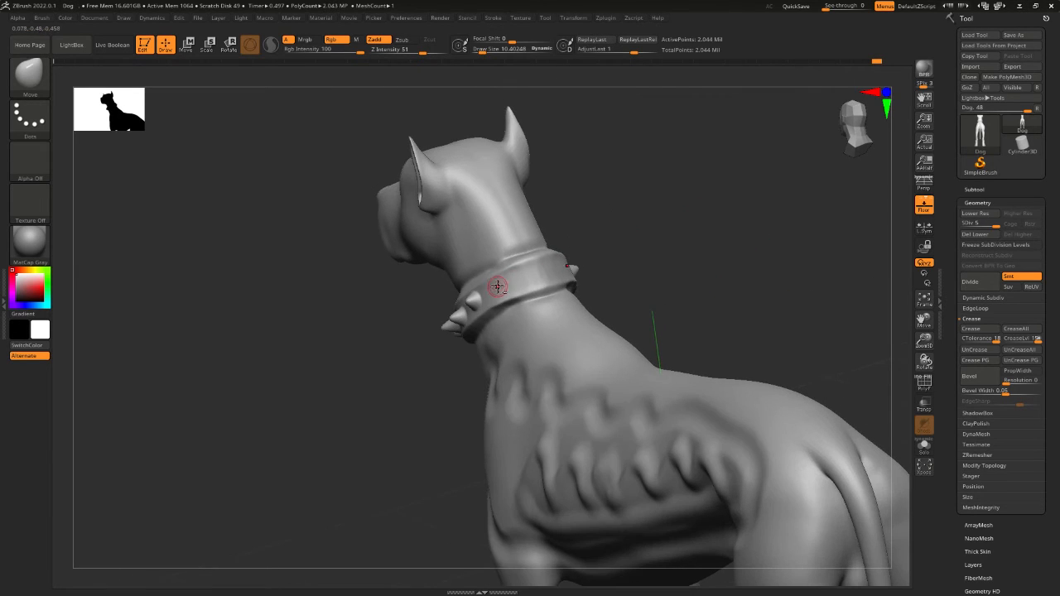
right_drag(571, 266, 623, 254)
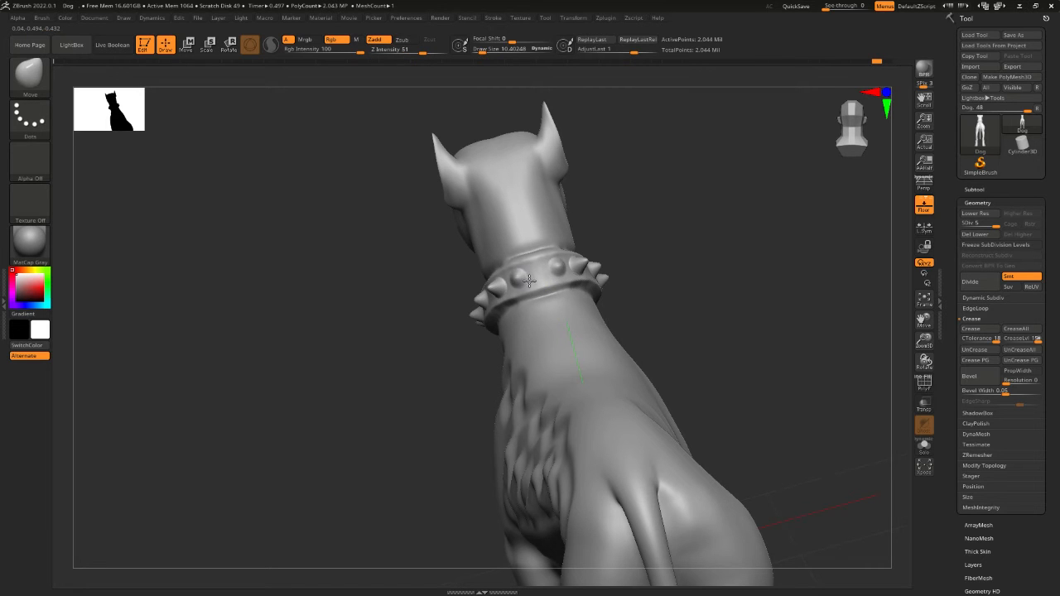
right_drag(552, 278, 757, 244)
alt+right_drag(669, 244, 581, 199)
mouse_move(581, 199)
ctrl+right_down()
mouse_move(753, 224)
mouse_move(699, 253)
mouse_move(616, 215)
mouse_move(622, 197)
mouse_move(602, 198)
ctrl+right_up()
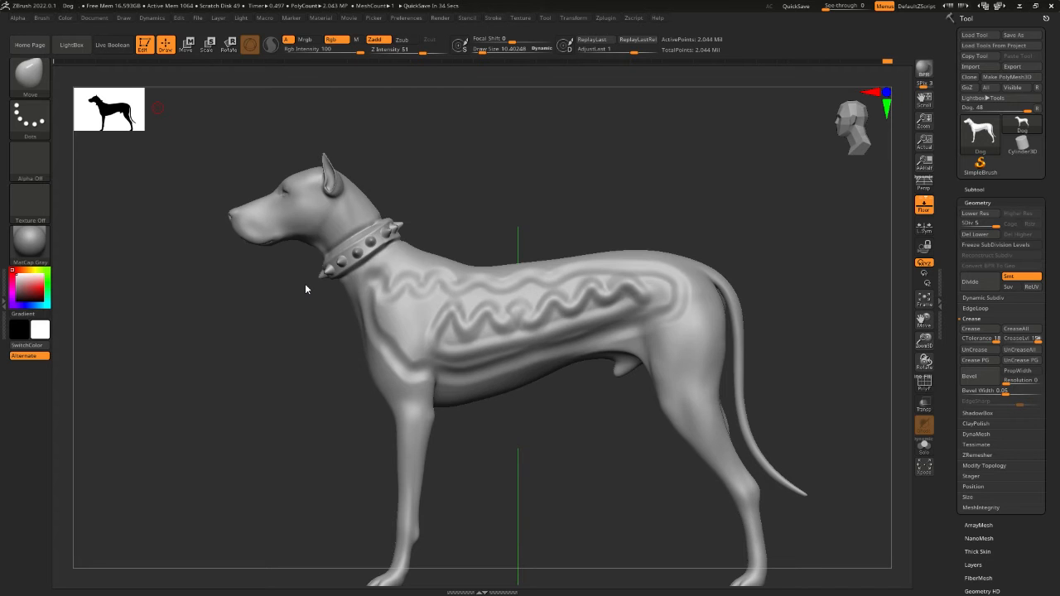
Switch to Discord and watch the other live participant's stream, examining the studs on their dog's collar.
drag(0, 161, 459, 168)
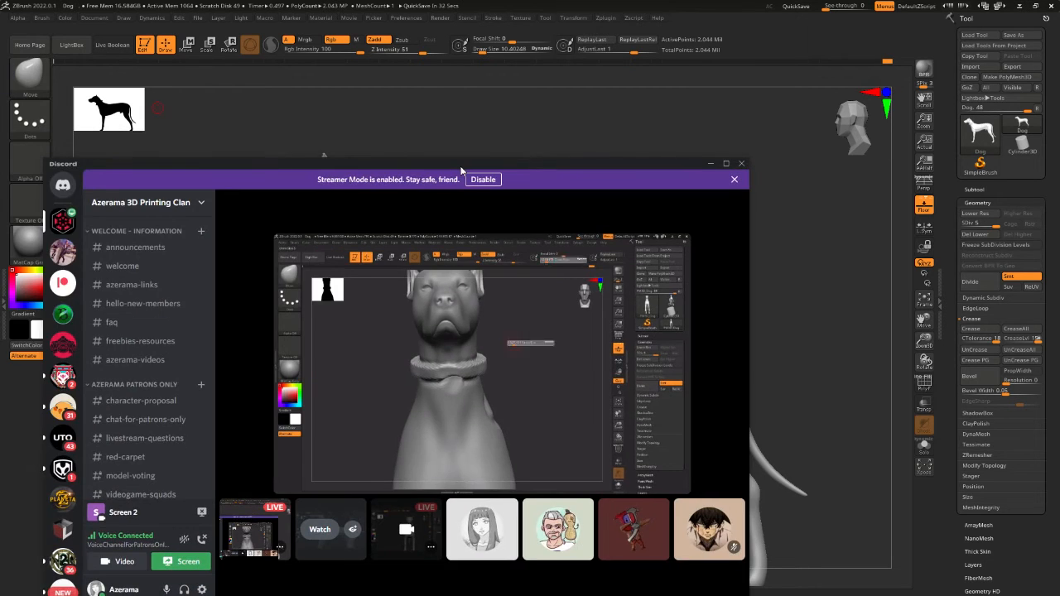
double_click(459, 167)
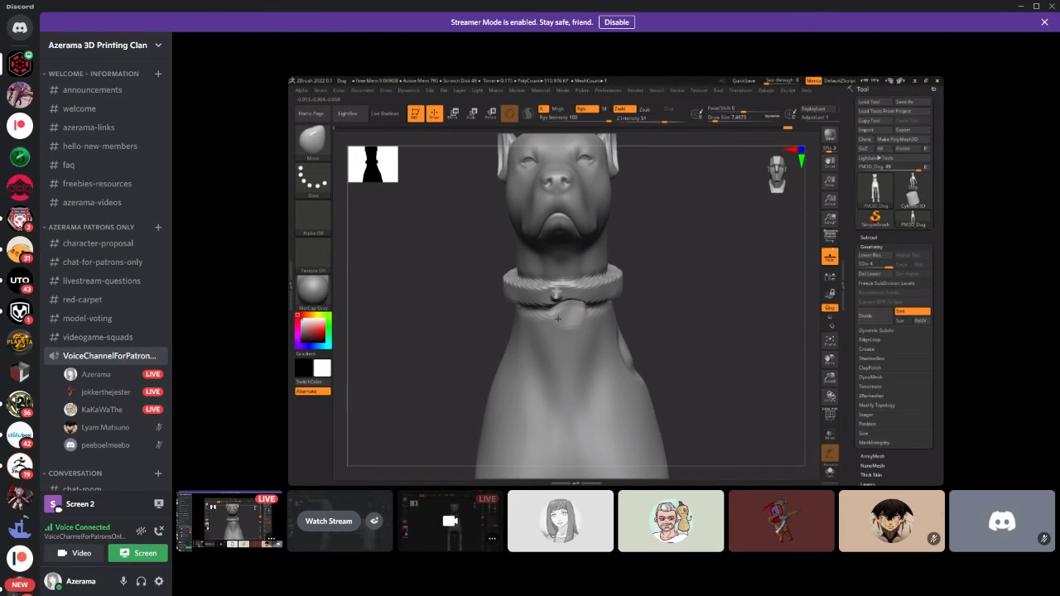
mouse_move(407, 350)
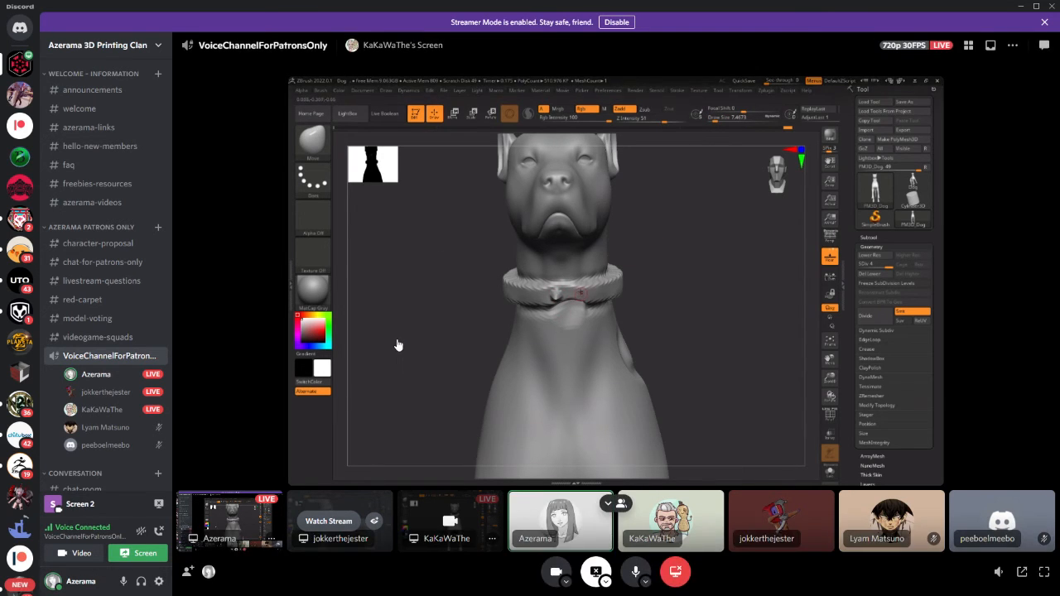
click(105, 392)
click(257, 502)
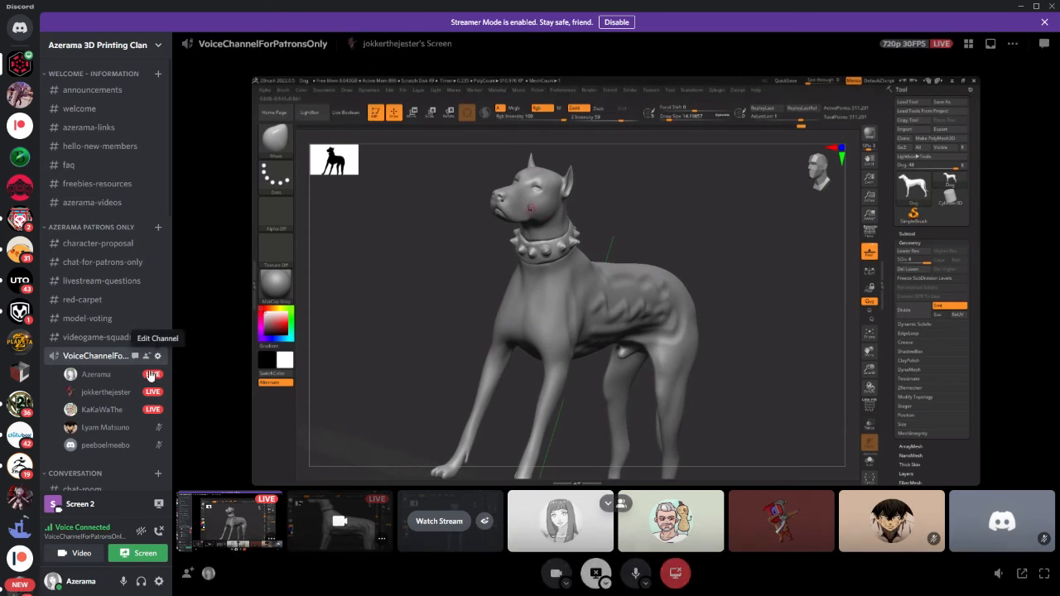
Return to the previous participant's stream and watch them pull spikes out of their dog's collar.
click(93, 417)
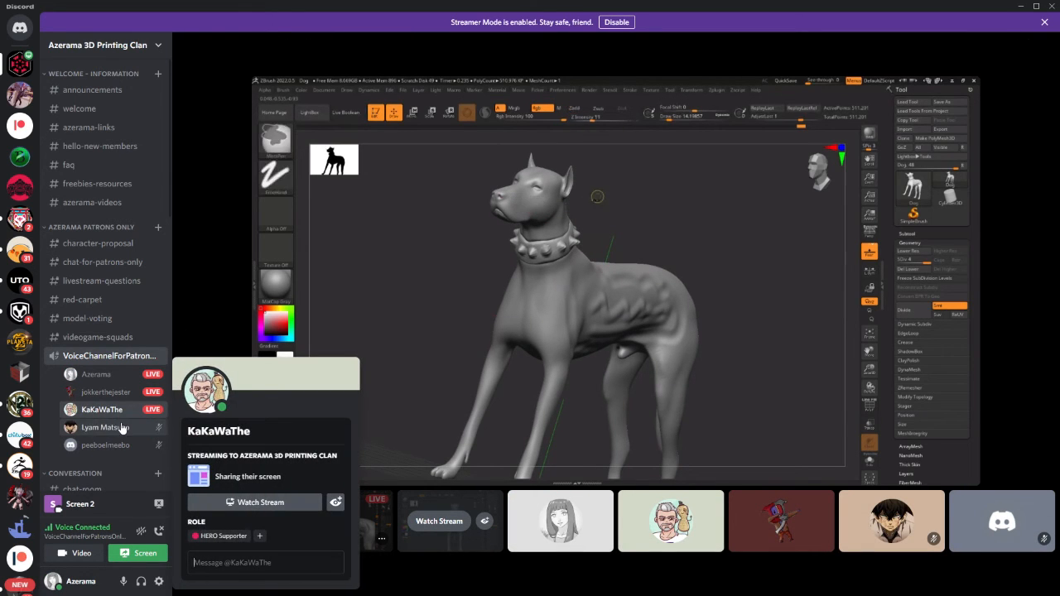
click(244, 502)
scroll(99, 343, down, 3)
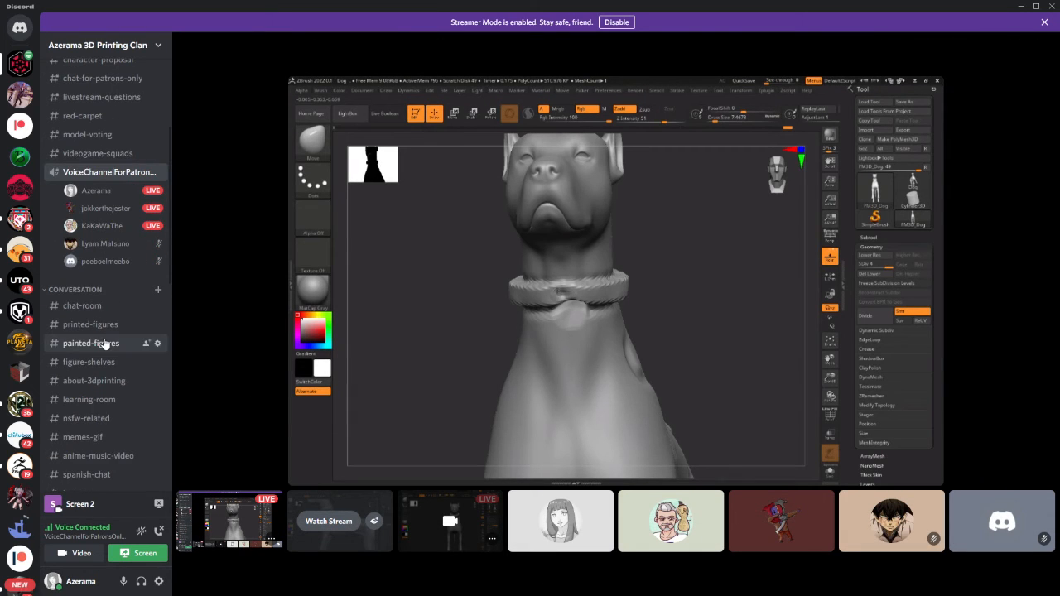
scroll(105, 342, up, 3)
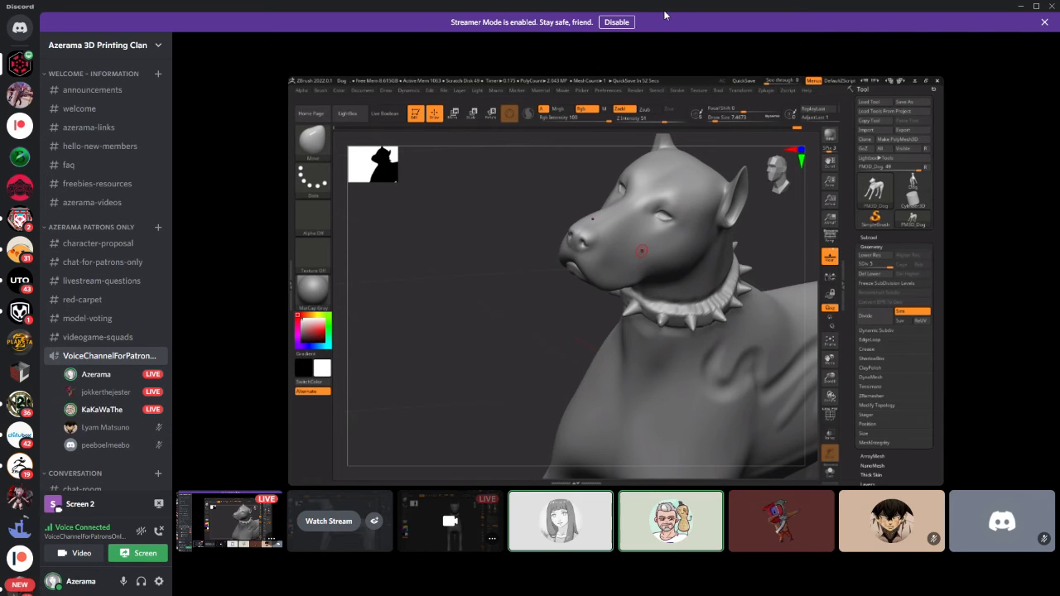
Switch back to ZBrush and examine the dog's studded collar from the back, front and side.
drag(824, 5, 0, 109)
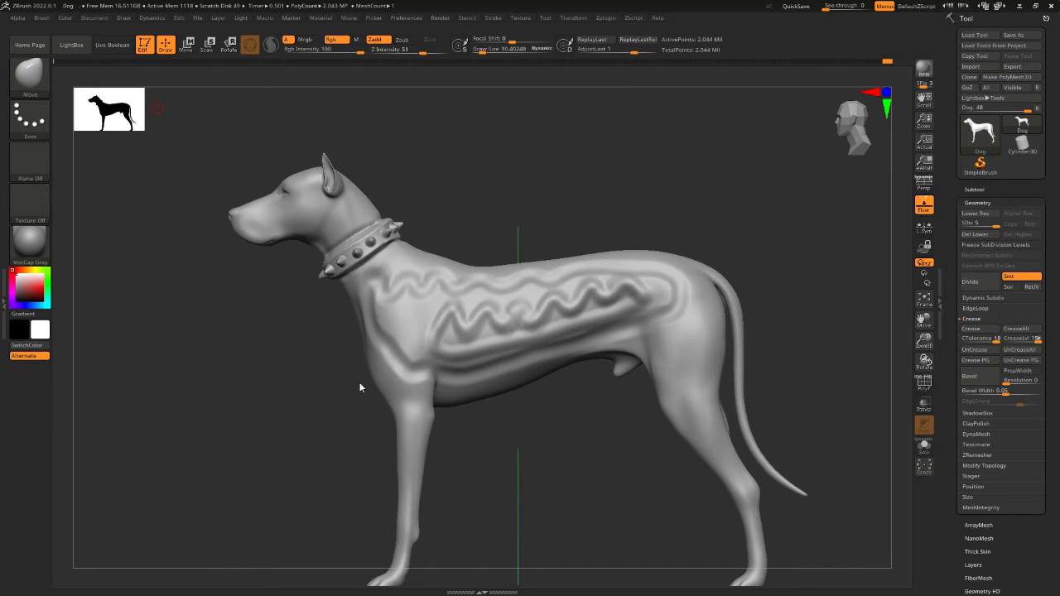
mouse_move(612, 214)
mouse_down()
mouse_move(563, 213)
mouse_move(528, 252)
mouse_up()
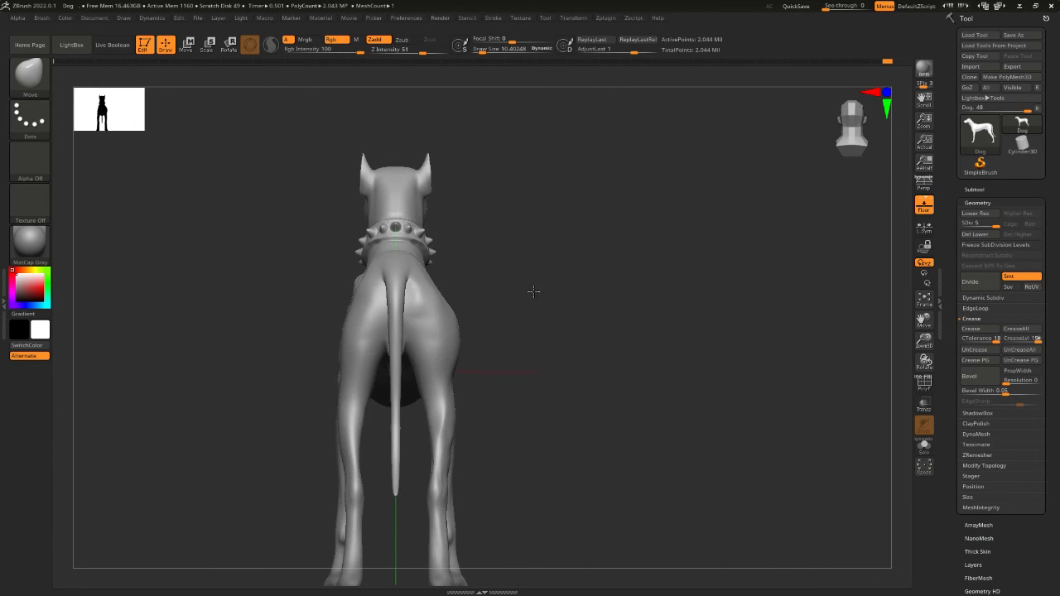
mouse_move(533, 291)
mouse_down()
mouse_move(549, 332)
mouse_move(507, 328)
mouse_up()
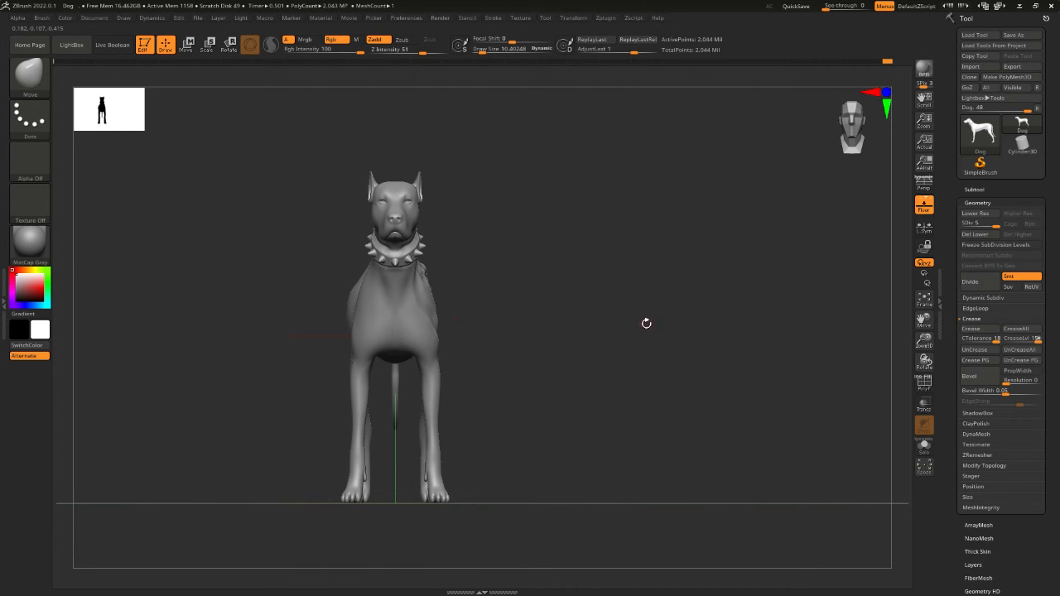
shift+drag(647, 324, 592, 333)
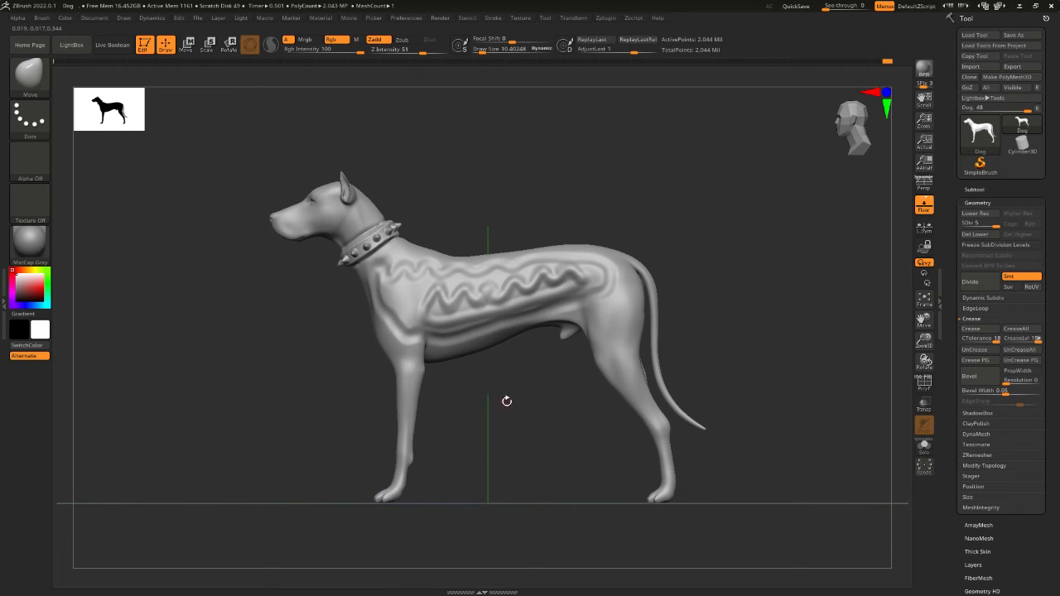
alt+drag(512, 404, 572, 379)
alt+drag(512, 187, 509, 254)
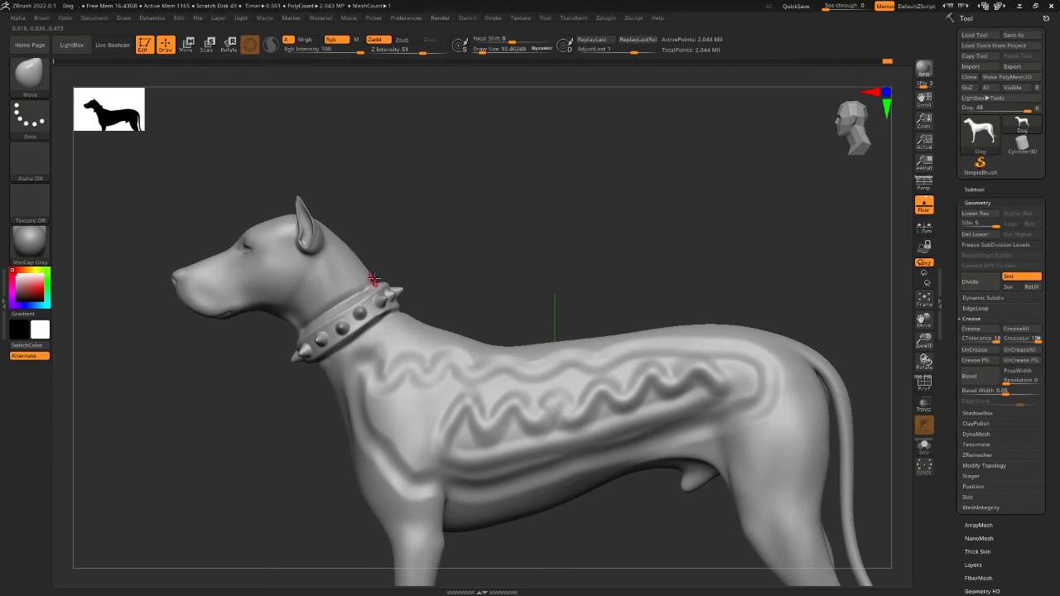
alt+drag(397, 266, 476, 260)
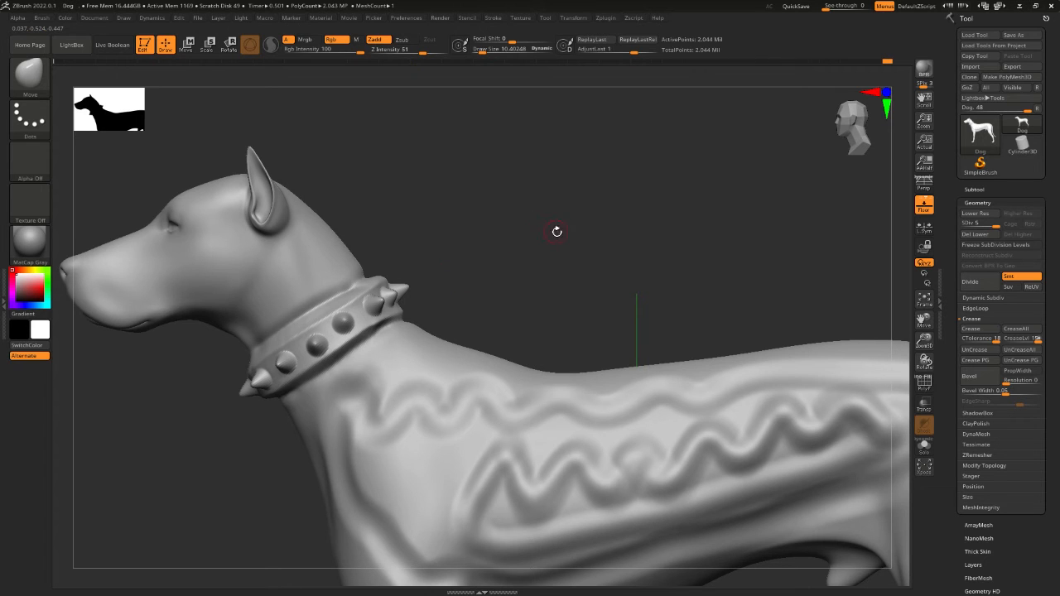
alt+drag(556, 231, 532, 230)
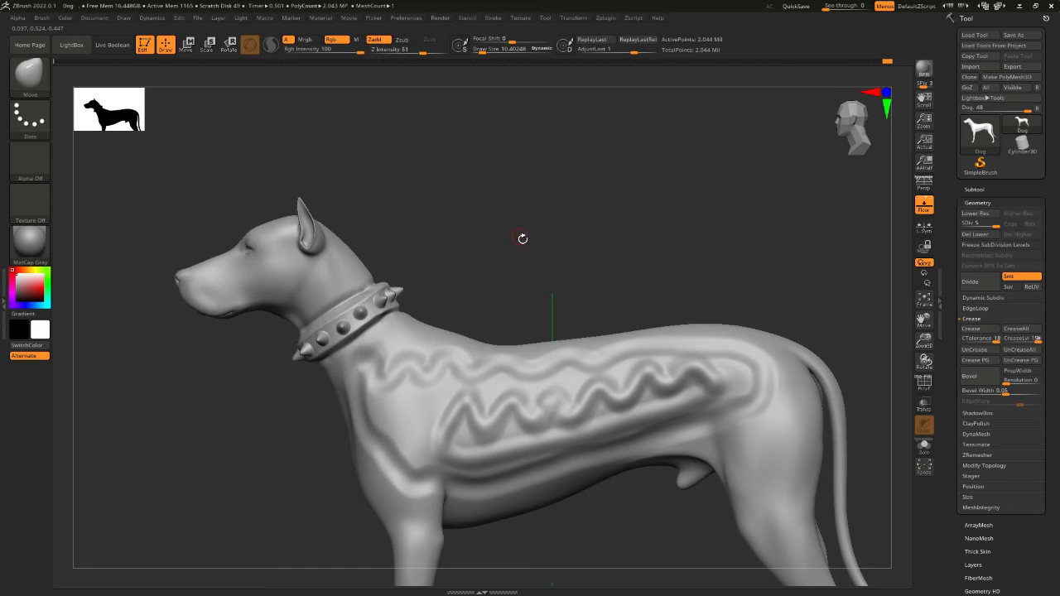
mouse_move(524, 237)
mouse_down()
mouse_move(580, 213)
mouse_move(408, 222)
mouse_move(620, 220)
mouse_move(610, 246)
mouse_move(565, 265)
mouse_move(629, 289)
mouse_move(582, 257)
mouse_up()
alt+drag(582, 200, 613, 232)
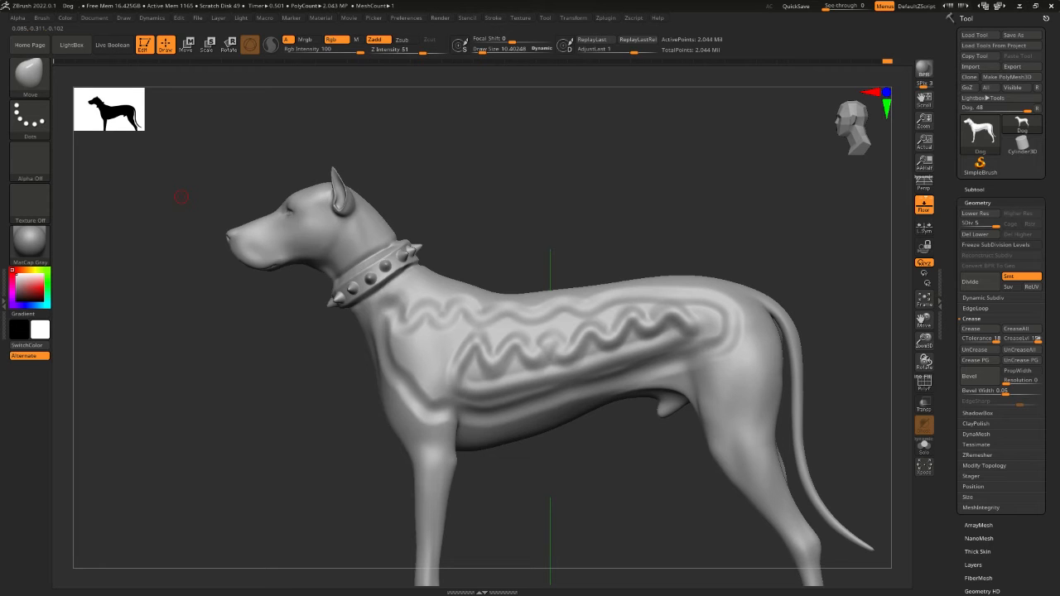
drag(610, 230, 670, 259)
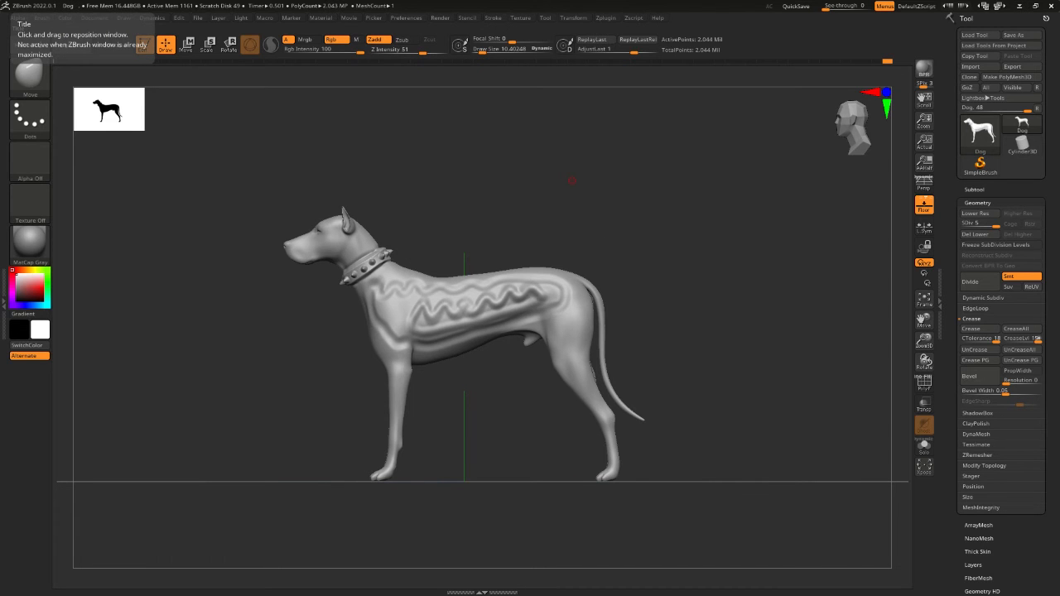
Switch to Discord to check the other participant's dog sculpt, and return to ZBrush.
key(alt+Tab)
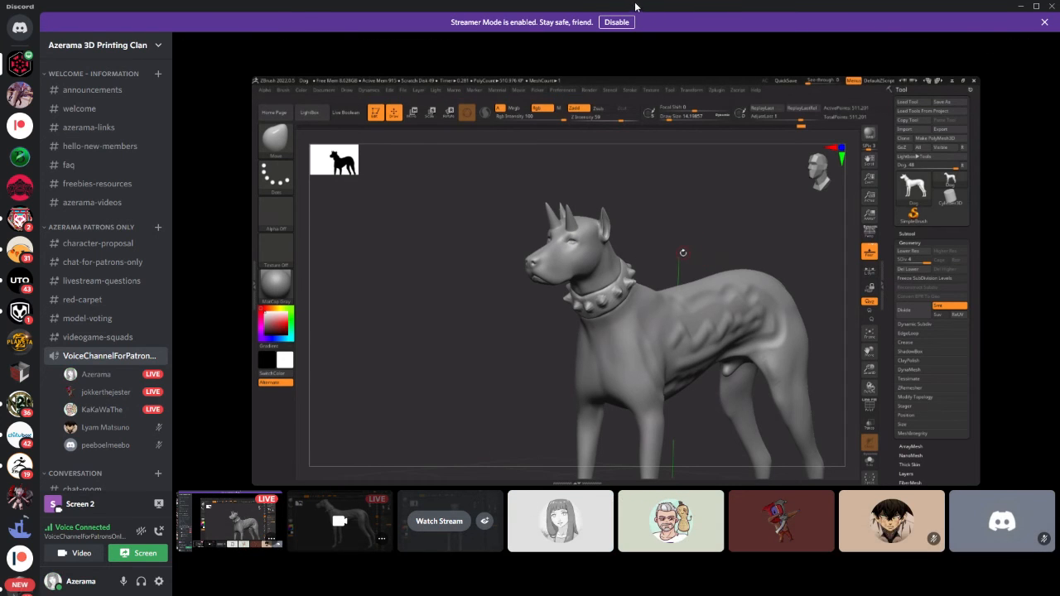
key(alt+Tab)
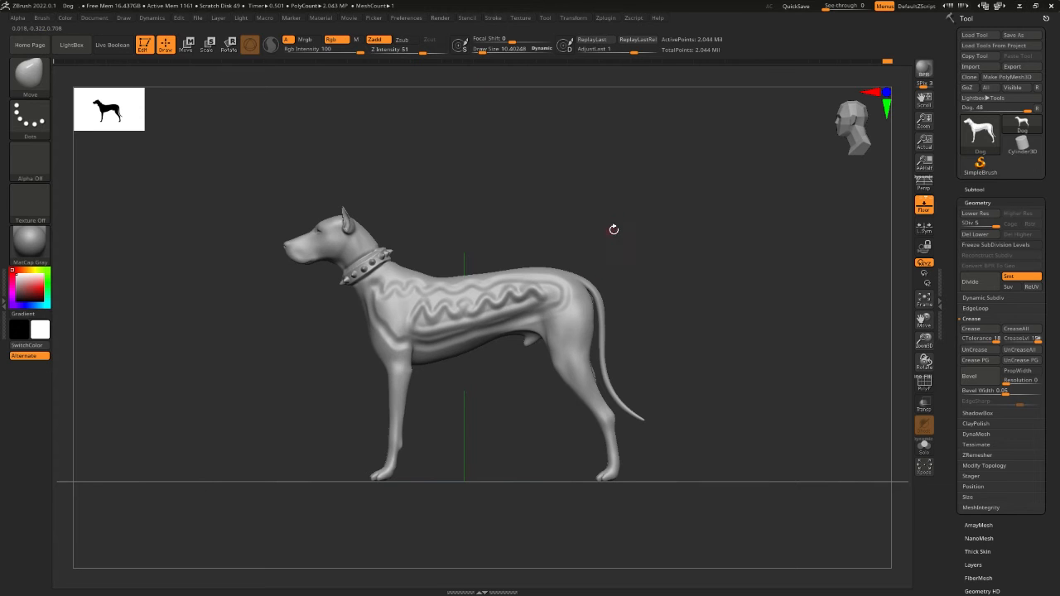
Mask a band across both eyes and the bridge of the nose on the front of the dog's face.
alt+drag(614, 231, 642, 361)
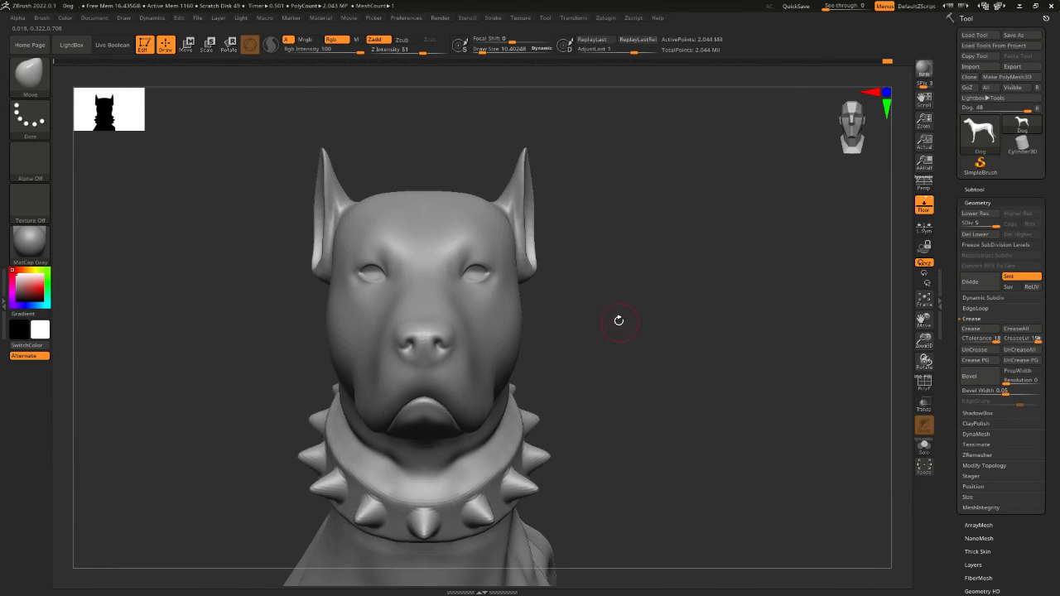
alt+drag(635, 324, 692, 343)
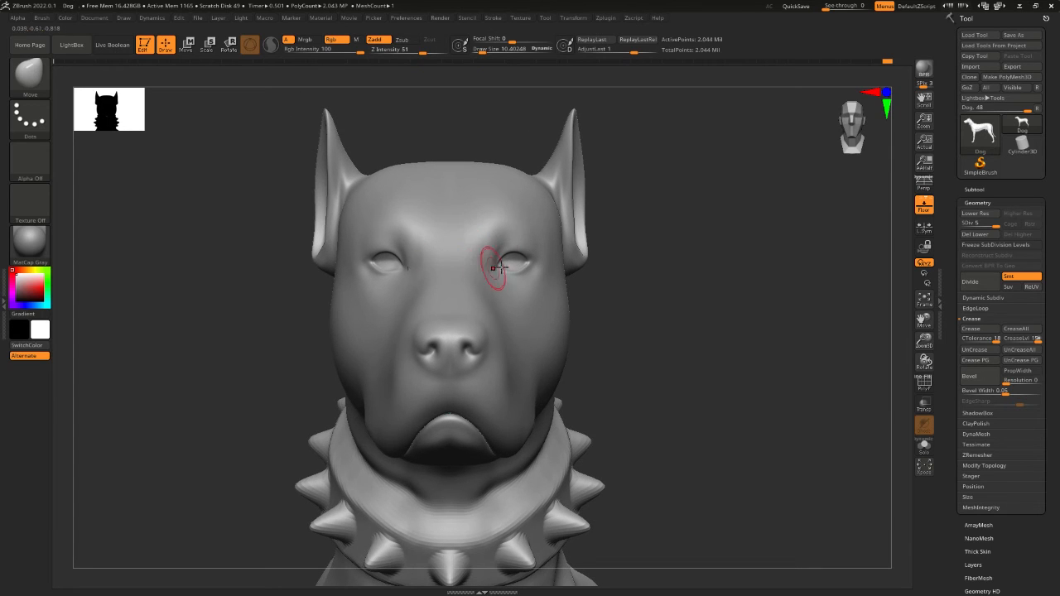
mouse_move(500, 257)
mouse_down()
mouse_move(497, 249)
mouse_move(526, 253)
mouse_move(513, 263)
mouse_up()
key(ctrl+z)
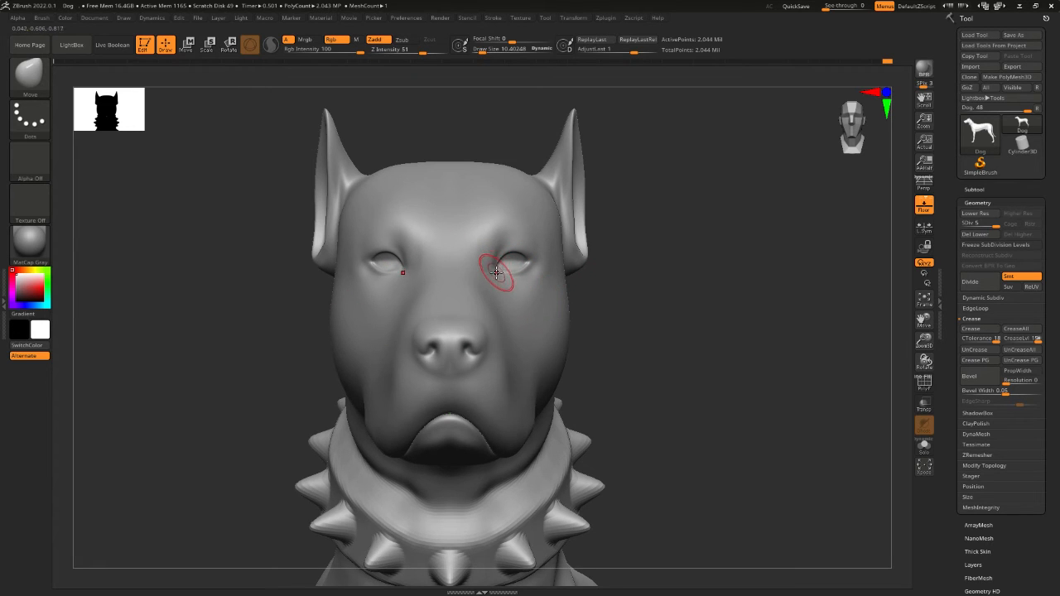
key(ctrl)
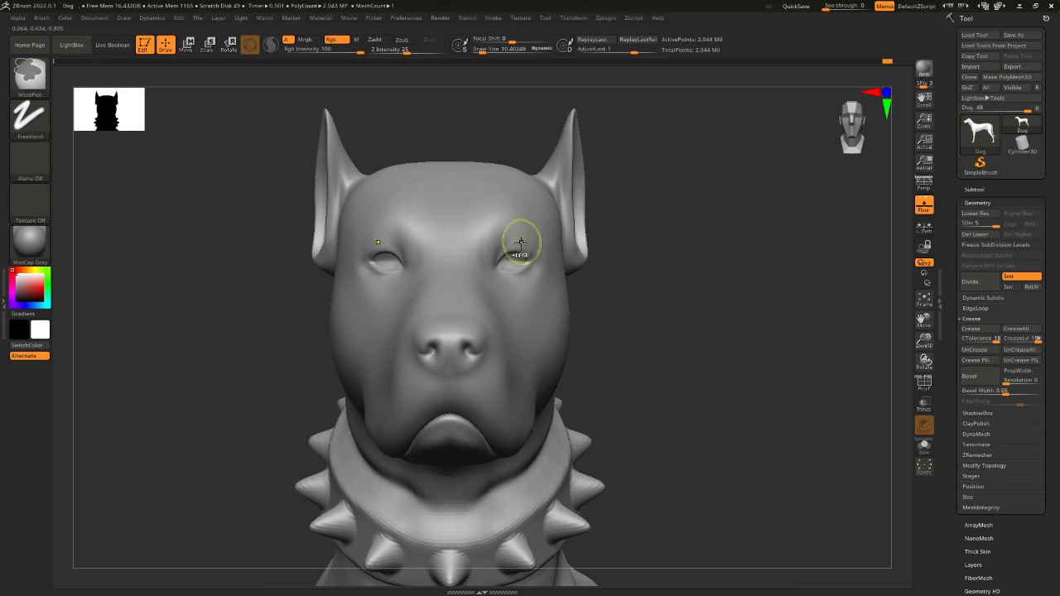
mouse_move(521, 237)
ctrl+mouse_down()
mouse_move(498, 248)
mouse_move(530, 267)
mouse_move(523, 257)
mouse_move(515, 276)
mouse_move(529, 251)
mouse_move(507, 274)
mouse_move(482, 258)
mouse_move(436, 257)
mouse_move(542, 264)
mouse_move(515, 294)
mouse_move(472, 264)
mouse_move(480, 237)
mouse_move(493, 249)
mouse_move(518, 243)
ctrl+mouse_up()
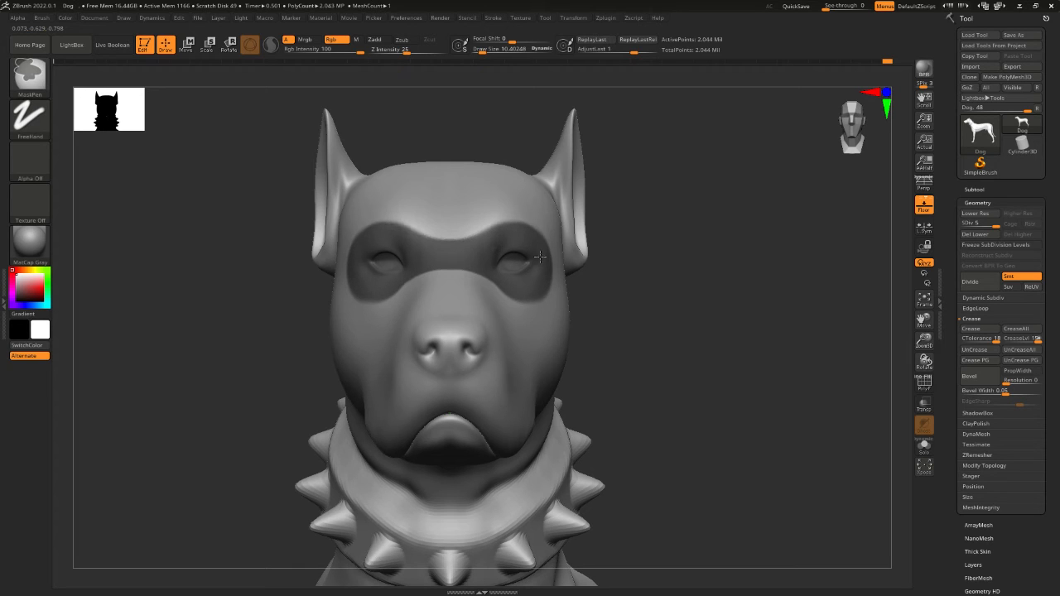
mouse_move(444, 261)
ctrl+mouse_down()
mouse_move(378, 278)
mouse_move(350, 246)
mouse_move(350, 287)
mouse_move(351, 248)
mouse_move(383, 241)
mouse_move(538, 258)
mouse_move(481, 278)
mouse_move(427, 272)
mouse_move(367, 296)
mouse_move(346, 262)
mouse_move(506, 243)
mouse_move(543, 287)
ctrl+mouse_up()
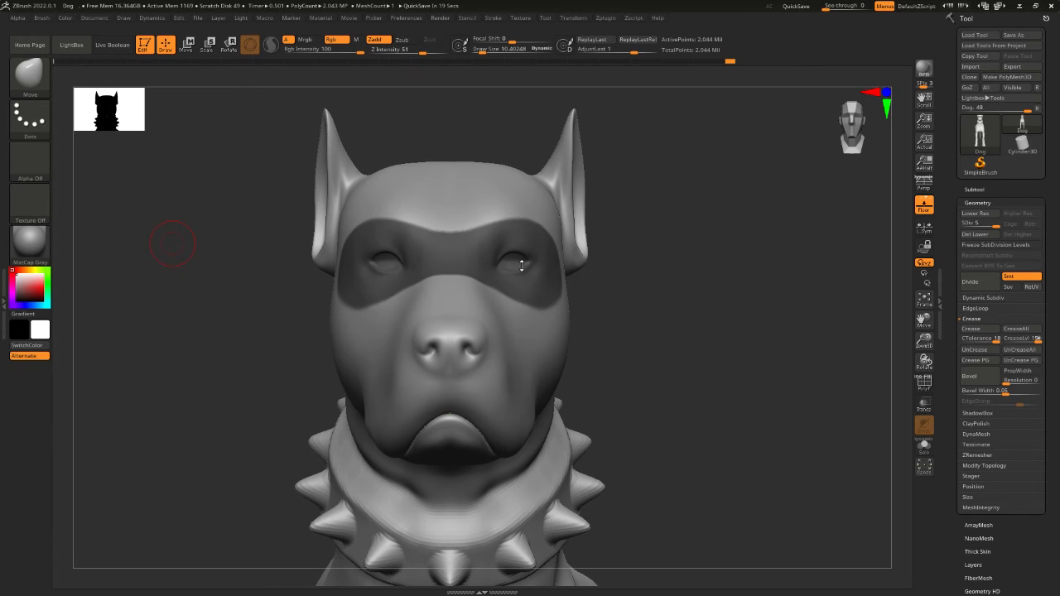
Trim the mask's upper edge at the brow and unmask its middle, leaving a separate patch around each eye.
key(ctrl)
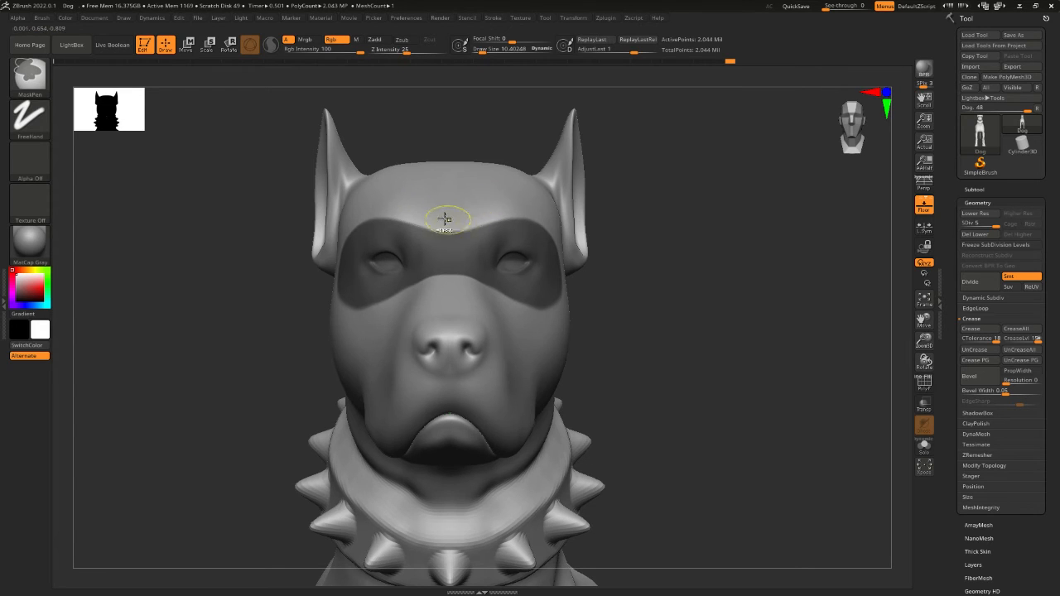
mouse_move(462, 229)
ctrl+alt+mouse_down()
mouse_move(497, 215)
mouse_move(555, 232)
mouse_move(537, 319)
mouse_move(469, 288)
mouse_move(426, 295)
mouse_move(457, 229)
mouse_move(478, 223)
ctrl+alt+mouse_up()
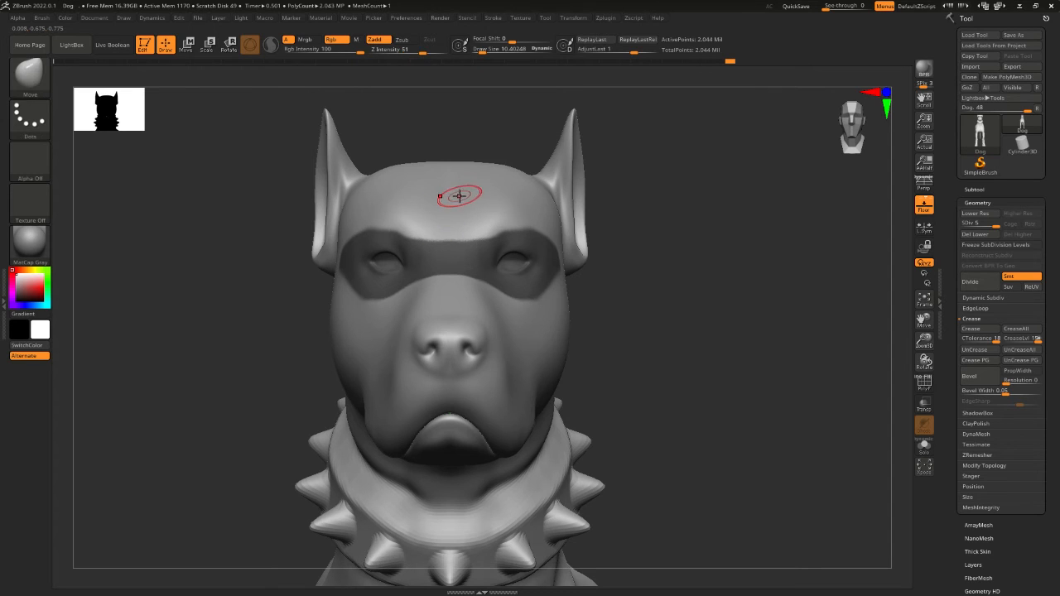
mouse_move(454, 220)
ctrl+alt+mouse_down()
mouse_move(440, 275)
mouse_move(444, 246)
ctrl+alt+mouse_up()
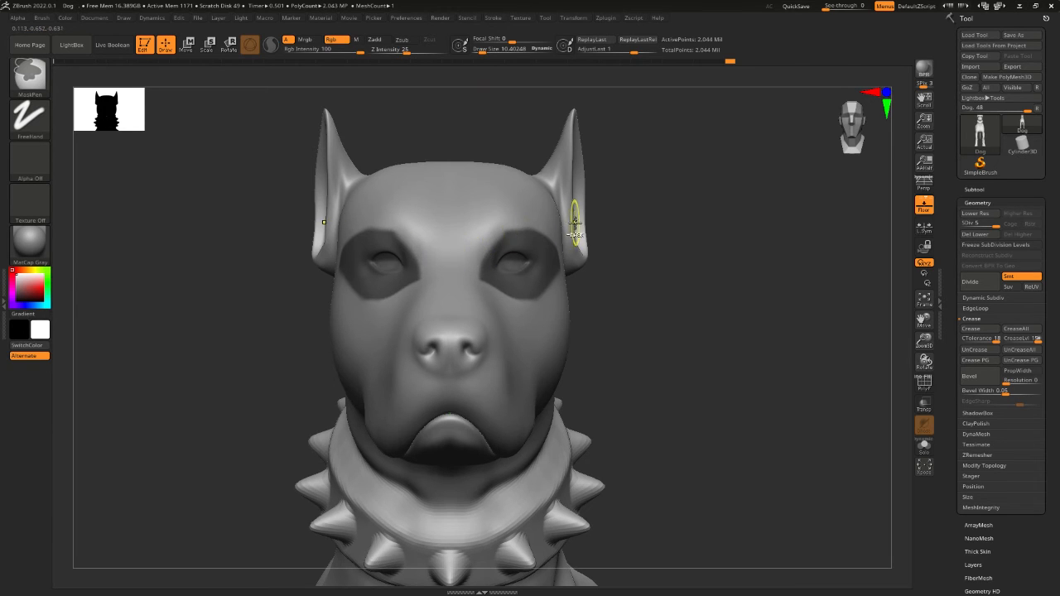
key(ctrl)
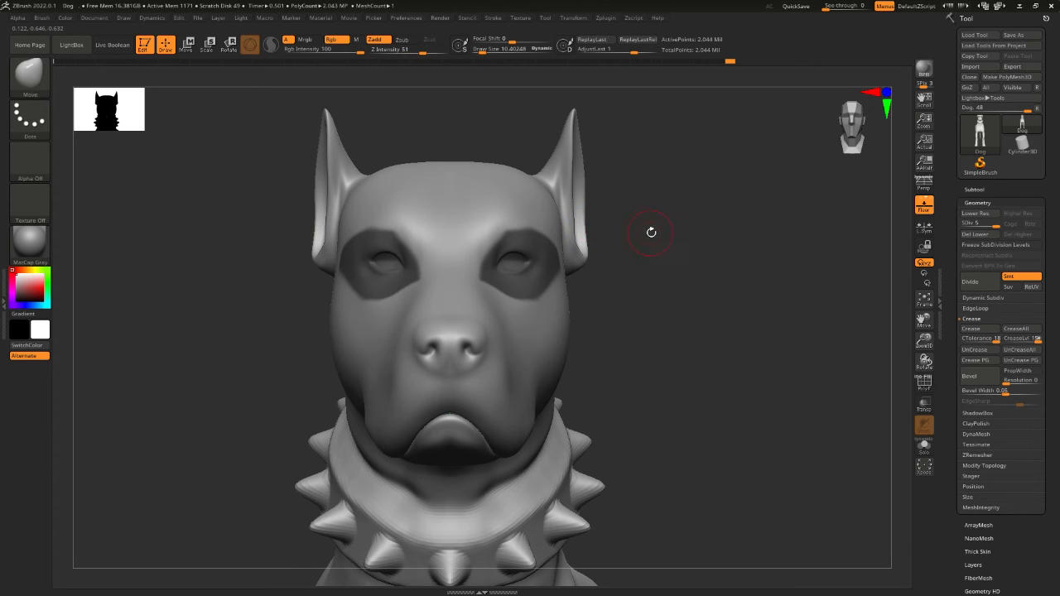
Reduce the mask brush's draw size to about 5.5 and extend each eye patch with narrow points above the brow, below the eye and toward the nose.
mouse_move(358, 225)
ctrl+mouse_down()
mouse_move(399, 206)
mouse_move(356, 236)
mouse_move(366, 314)
mouse_move(356, 294)
ctrl+mouse_up()
key(ctrl+z)
key(ctrl+z)
key(space)
mouse_move(402, 238)
ctrl+mouse_down()
mouse_move(421, 265)
mouse_move(402, 240)
mouse_move(438, 267)
mouse_move(424, 267)
mouse_move(416, 242)
mouse_move(374, 236)
ctrl+mouse_up()
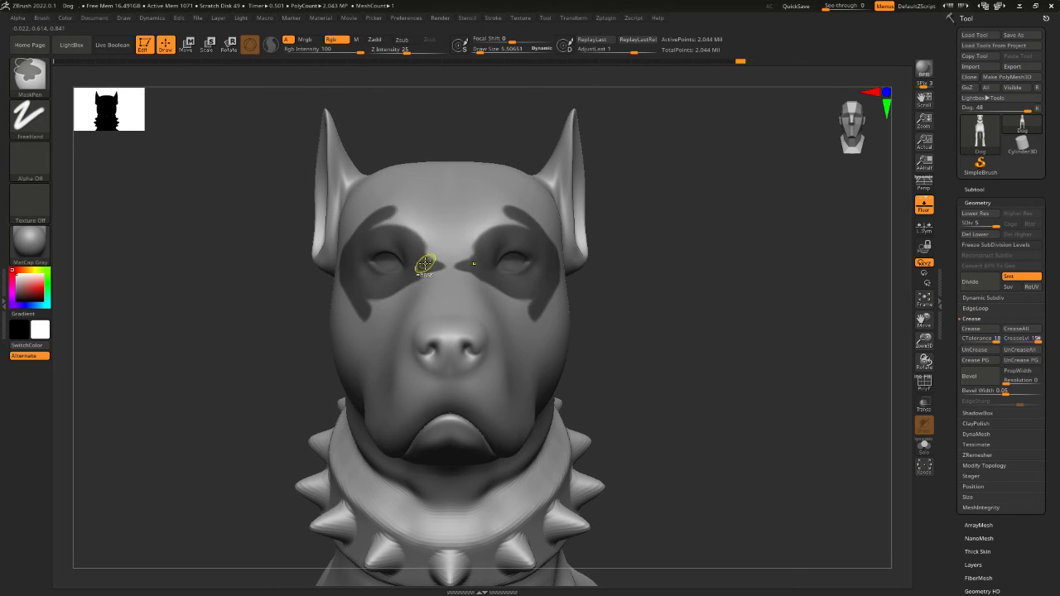
Refine the eye masks by adding and erasing along their edges, sharpening the points at the nose bridge and on the cheeks.
mouse_move(400, 236)
ctrl+mouse_down()
mouse_move(422, 249)
mouse_move(426, 236)
mouse_move(433, 251)
ctrl+mouse_up()
mouse_move(401, 213)
ctrl+alt+mouse_down()
mouse_move(382, 223)
mouse_move(420, 224)
mouse_move(426, 255)
mouse_move(445, 264)
ctrl+alt+mouse_up()
key(ctrl+z)
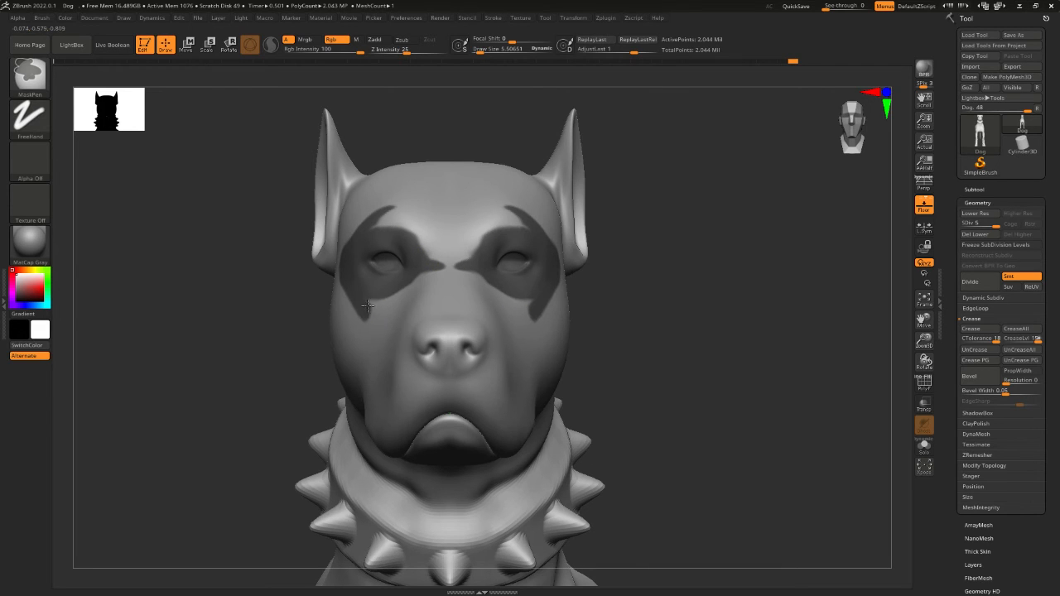
ctrl+alt+drag(367, 306, 370, 327)
mouse_move(353, 288)
ctrl+mouse_down()
mouse_move(364, 315)
mouse_move(361, 295)
ctrl+mouse_up()
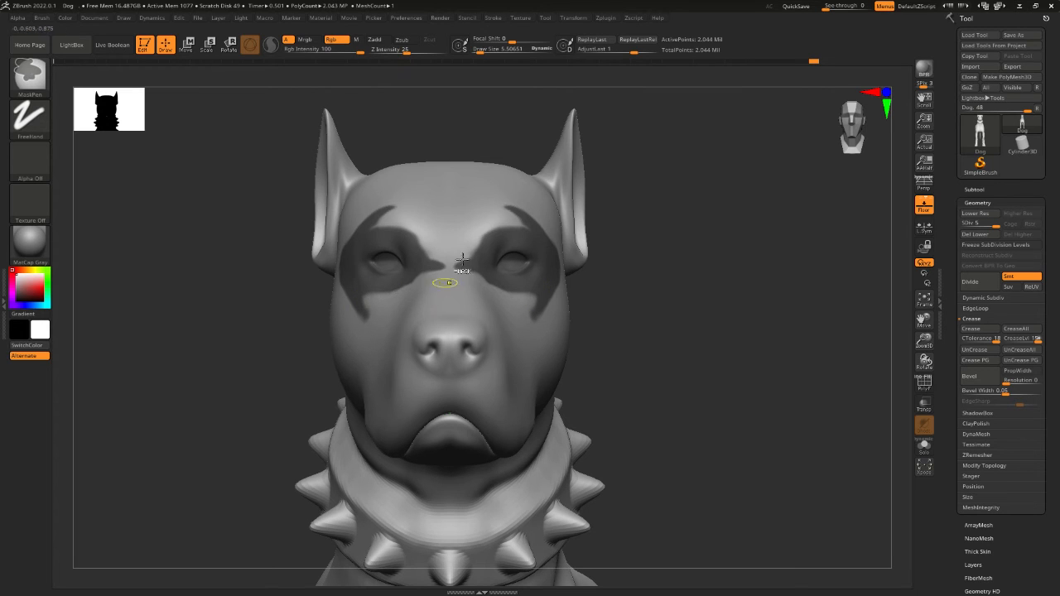
ctrl+alt+drag(351, 315, 389, 324)
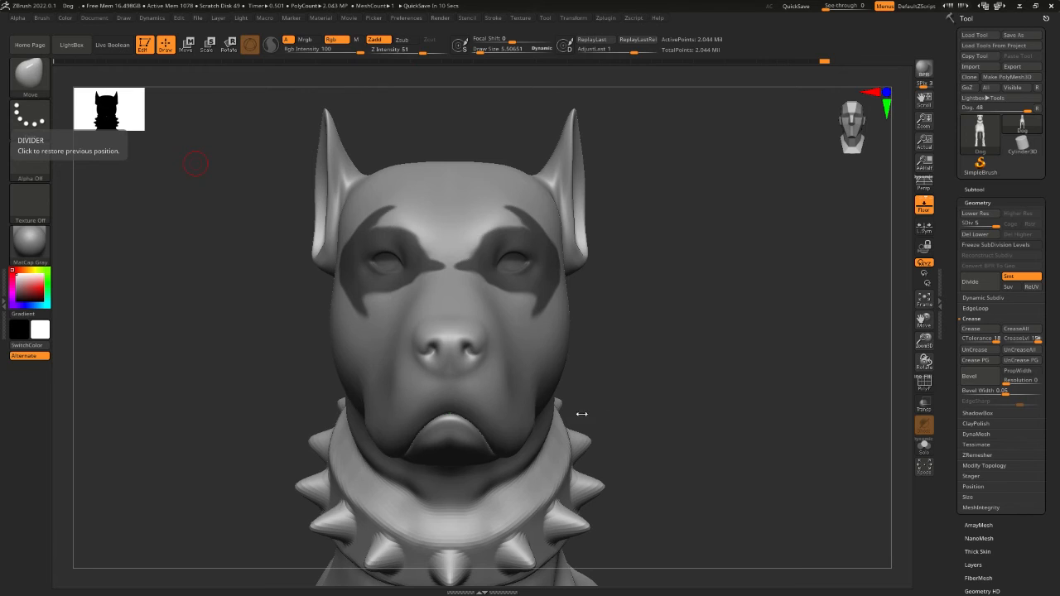
Use the ClayBuildup brush at a draw size of about 12 to build up a raised rim around the masked eye areas.
alt+drag(675, 351, 704, 346)
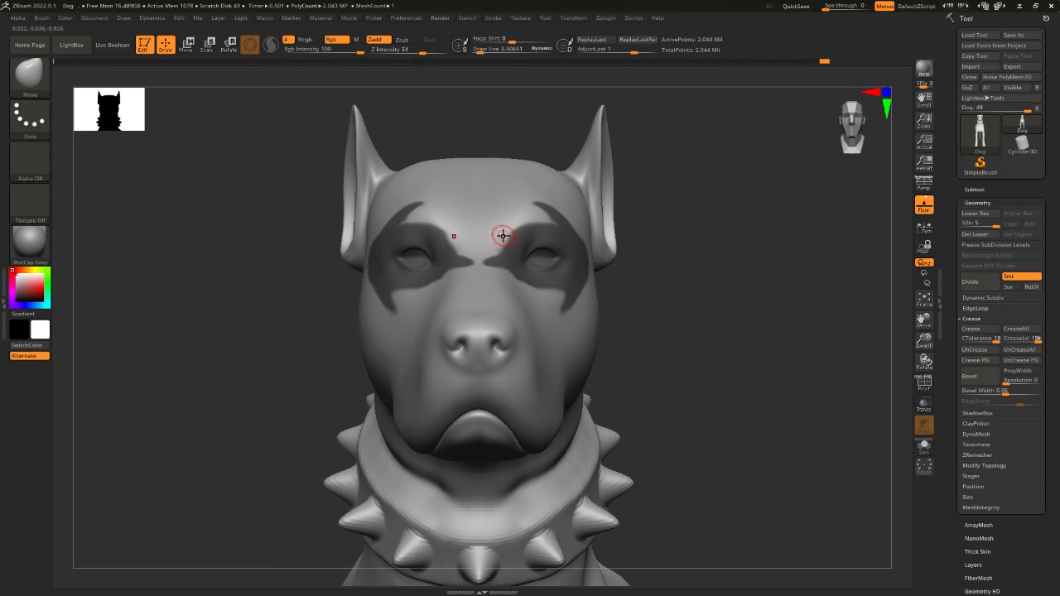
key(b)
key(c)
key(b)
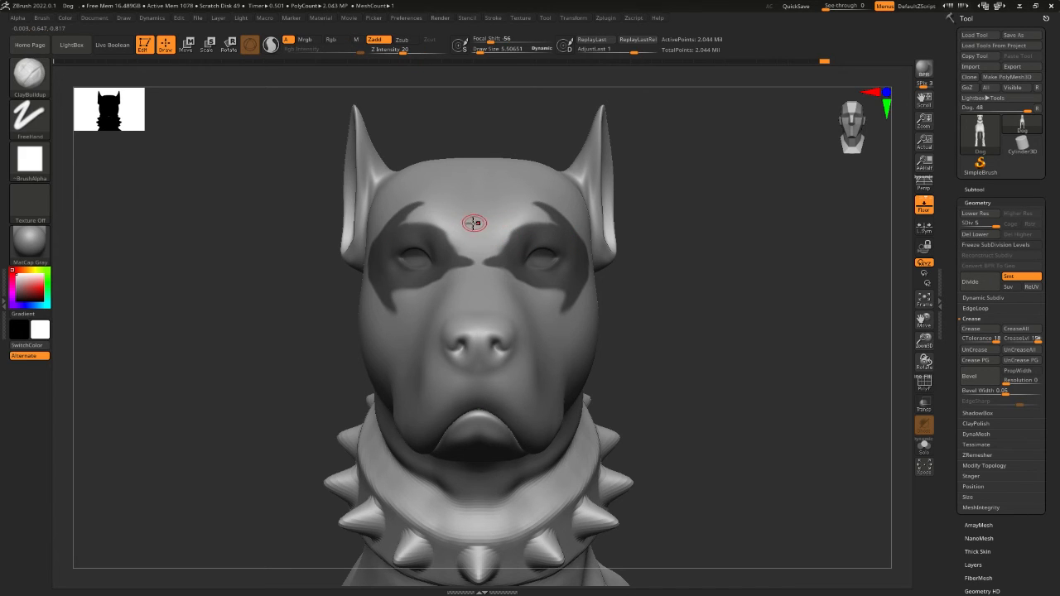
key(b)
key(space)
mouse_move(437, 222)
mouse_down()
mouse_move(415, 205)
mouse_move(416, 223)
mouse_move(439, 219)
mouse_move(423, 199)
mouse_move(426, 230)
mouse_move(461, 249)
mouse_move(432, 277)
mouse_up()
mouse_move(466, 220)
shift+mouse_down()
mouse_move(461, 270)
mouse_move(450, 262)
mouse_move(398, 303)
mouse_move(373, 296)
mouse_move(368, 259)
mouse_move(380, 222)
shift+mouse_up()
drag(355, 177, 428, 172)
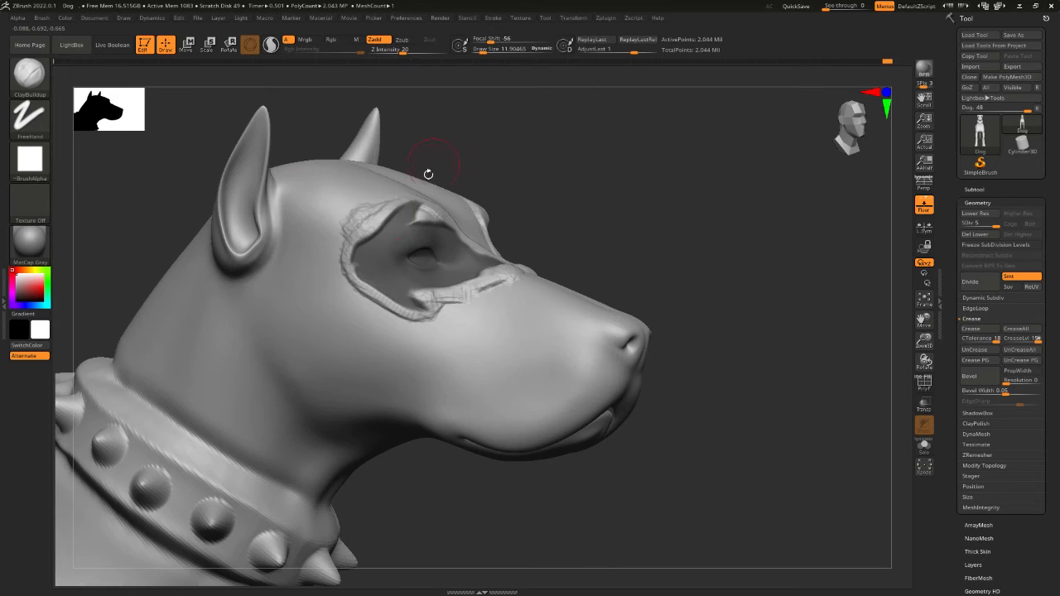
Thicken the raised rim below the eyes and across the nose bridge and brow with more clay strokes.
mouse_move(358, 262)
mouse_down()
mouse_move(365, 286)
mouse_move(411, 313)
mouse_move(524, 285)
mouse_up()
drag(611, 214, 575, 254)
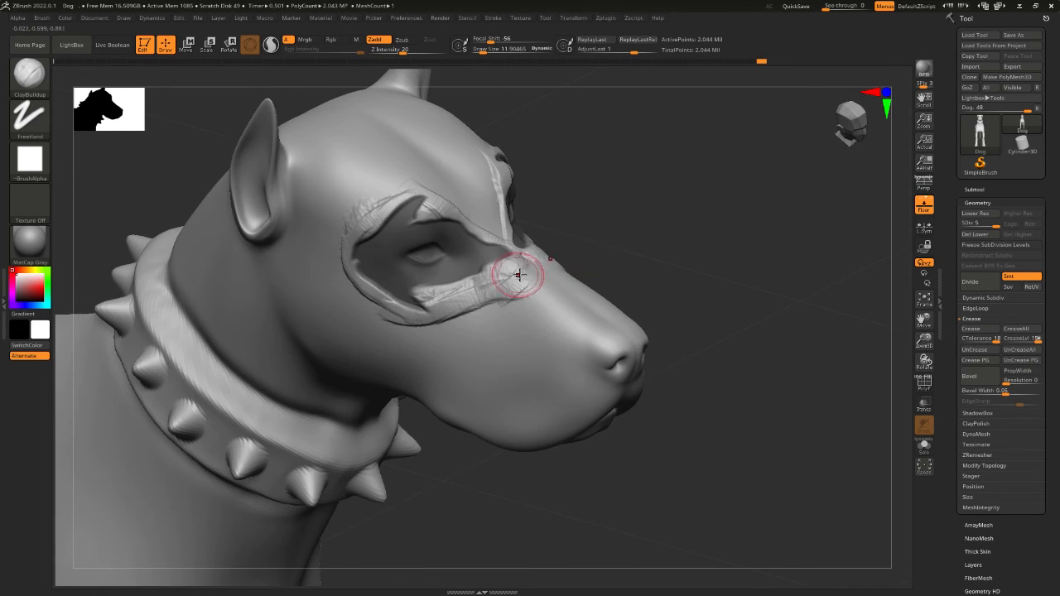
mouse_move(519, 277)
mouse_down()
mouse_move(514, 245)
mouse_move(464, 194)
mouse_move(367, 190)
mouse_move(355, 262)
mouse_move(364, 298)
mouse_move(427, 316)
mouse_move(535, 262)
mouse_move(489, 217)
mouse_move(414, 190)
mouse_move(352, 240)
mouse_move(348, 286)
mouse_up()
mouse_move(538, 197)
mouse_down()
mouse_move(622, 182)
mouse_move(729, 199)
mouse_up()
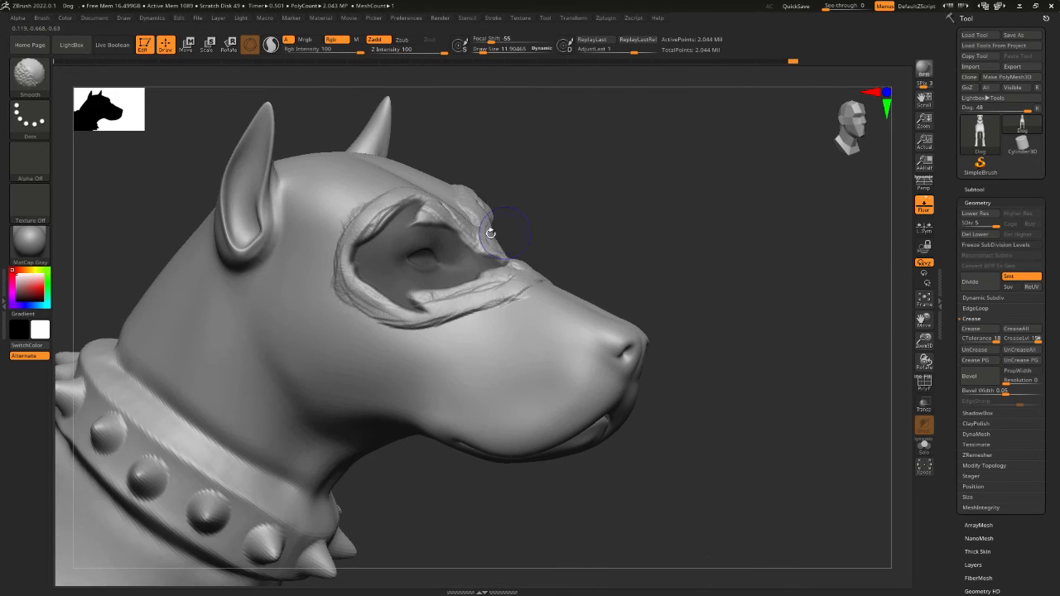
Smooth the rough clay rim around the eyes, across the brow and over the nose bridge.
mouse_move(491, 232)
shift+mouse_down()
mouse_move(501, 290)
mouse_move(381, 321)
mouse_move(335, 257)
mouse_move(373, 214)
mouse_move(357, 219)
shift+mouse_up()
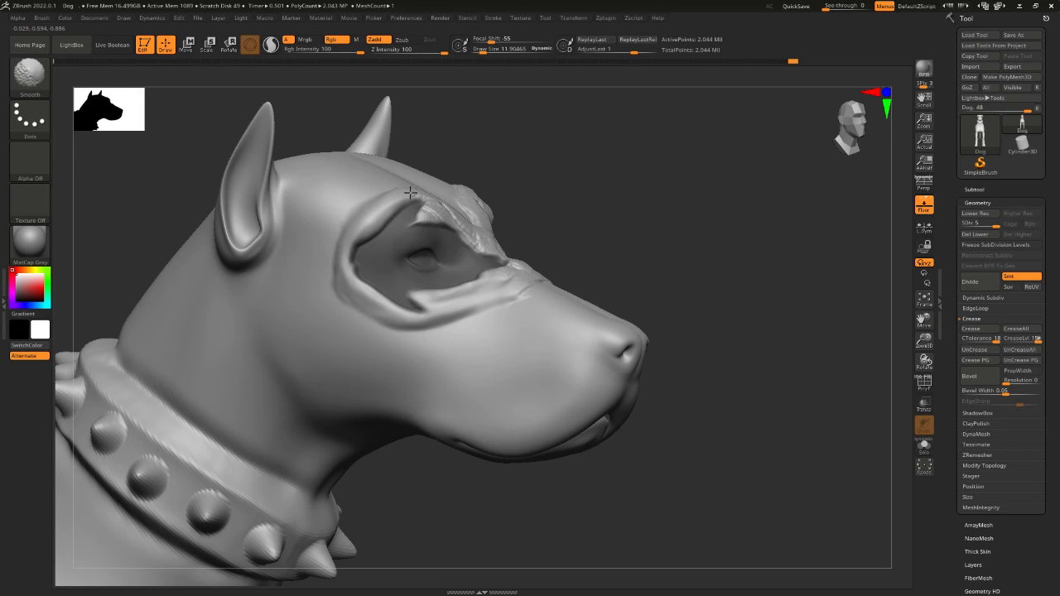
shift+drag(410, 192, 427, 201)
mouse_move(598, 189)
mouse_down()
mouse_move(502, 223)
mouse_move(522, 232)
mouse_move(519, 281)
mouse_move(525, 259)
mouse_up()
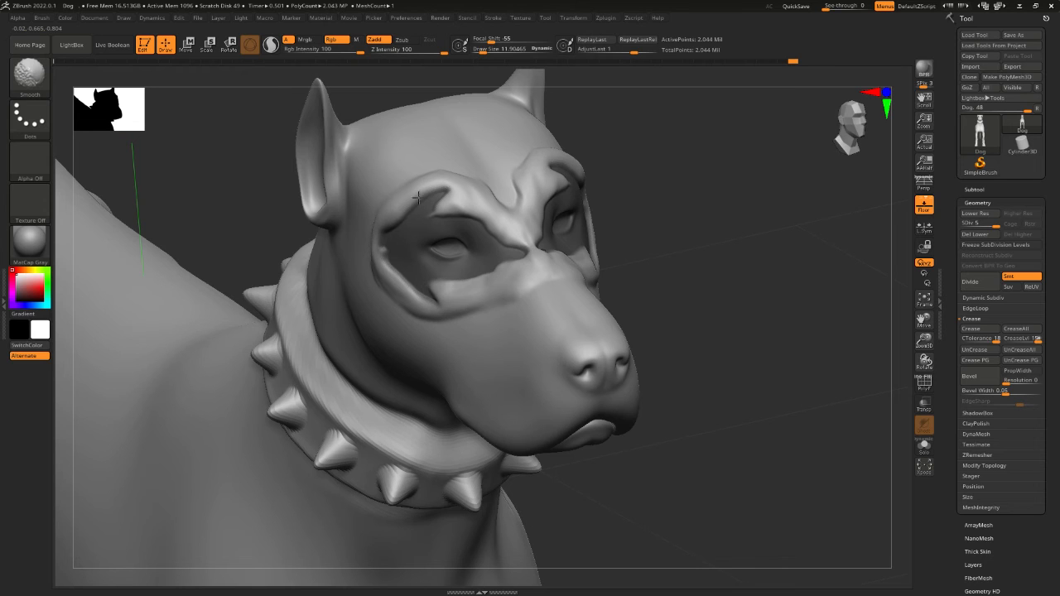
Use the DamStandard brush at a draw size of about 9 to sharpen the edges of the raised rim around the masked eyes.
drag(686, 239, 703, 241)
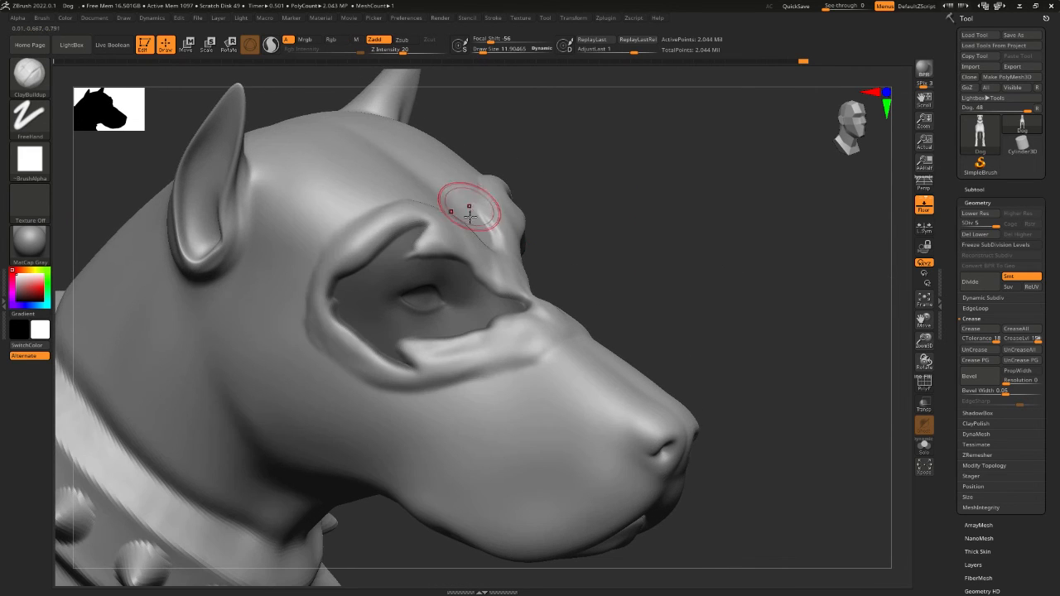
key(b)
key(d)
key(s)
key(space)
drag(614, 179, 611, 179)
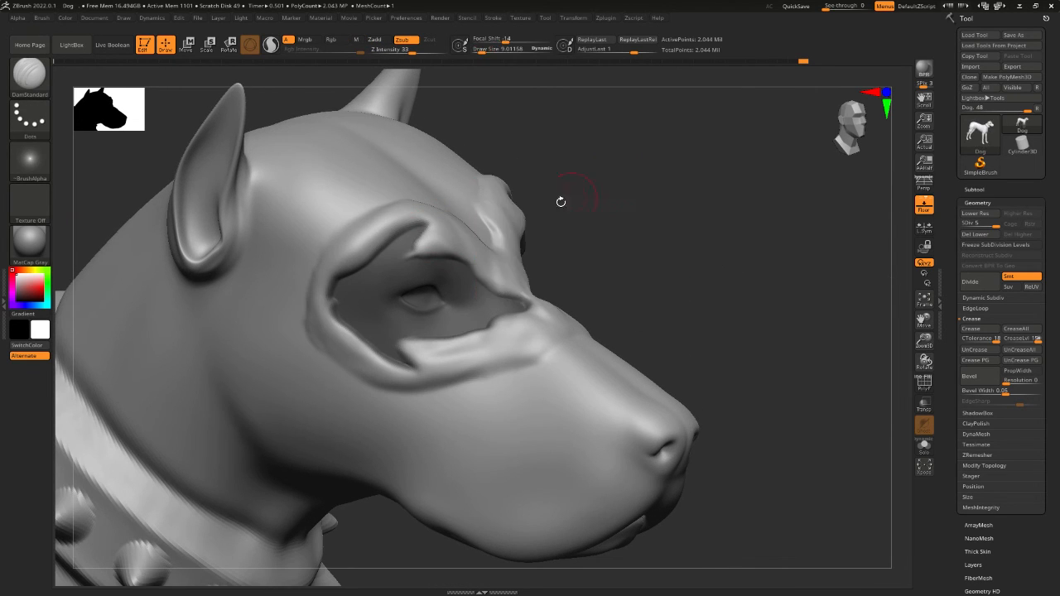
key(space)
mouse_move(384, 241)
mouse_down()
mouse_move(405, 220)
mouse_move(433, 220)
mouse_move(424, 242)
mouse_move(461, 247)
mouse_move(414, 217)
mouse_move(335, 278)
mouse_move(327, 303)
mouse_move(360, 350)
mouse_move(412, 371)
mouse_move(409, 357)
mouse_move(469, 341)
mouse_move(519, 311)
mouse_move(523, 295)
mouse_move(439, 252)
mouse_up()
key(space)
shift+drag(547, 247, 603, 247)
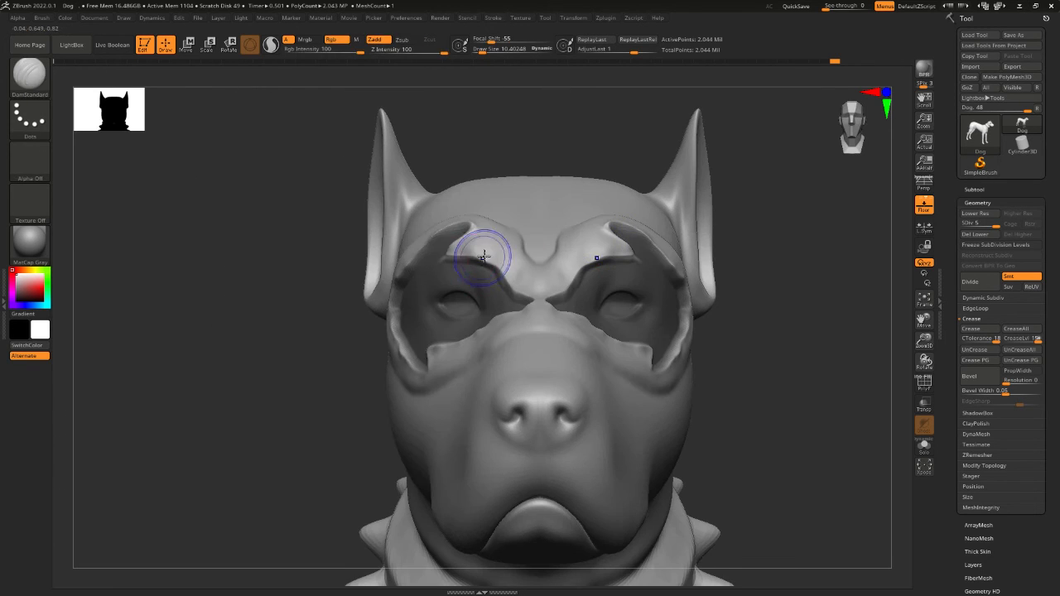
Smooth the outer edges of the raised rim around the masked eyes, along the cheeks, temples and brow.
shift+drag(483, 256, 449, 228)
shift+drag(414, 261, 391, 356)
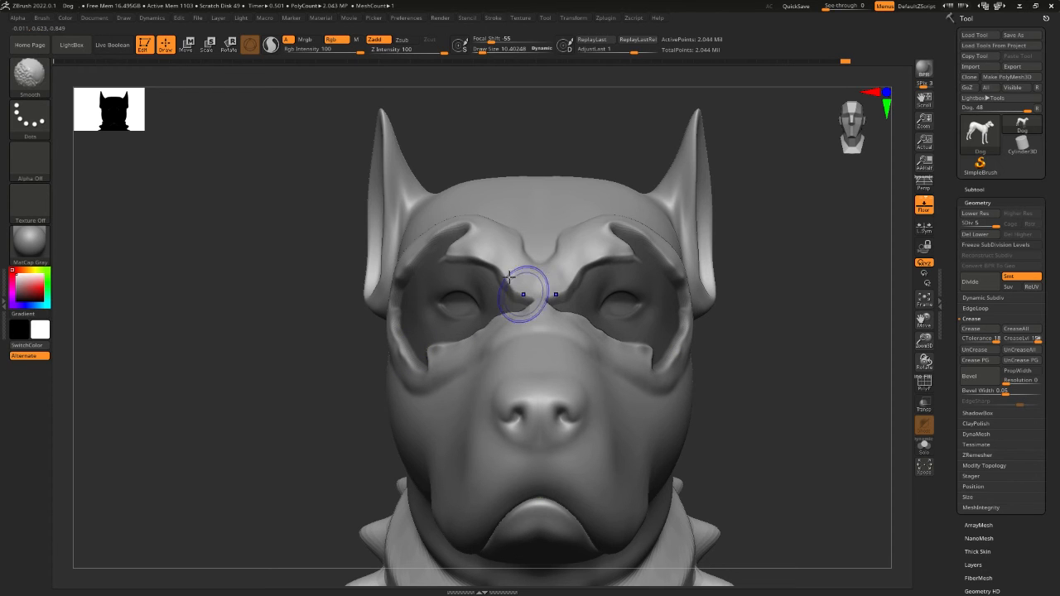
shift+drag(453, 233, 462, 217)
mouse_move(482, 158)
mouse_down()
mouse_move(544, 142)
mouse_move(599, 144)
mouse_up()
mouse_move(429, 240)
shift+mouse_down()
mouse_move(371, 289)
mouse_move(365, 351)
shift+mouse_up()
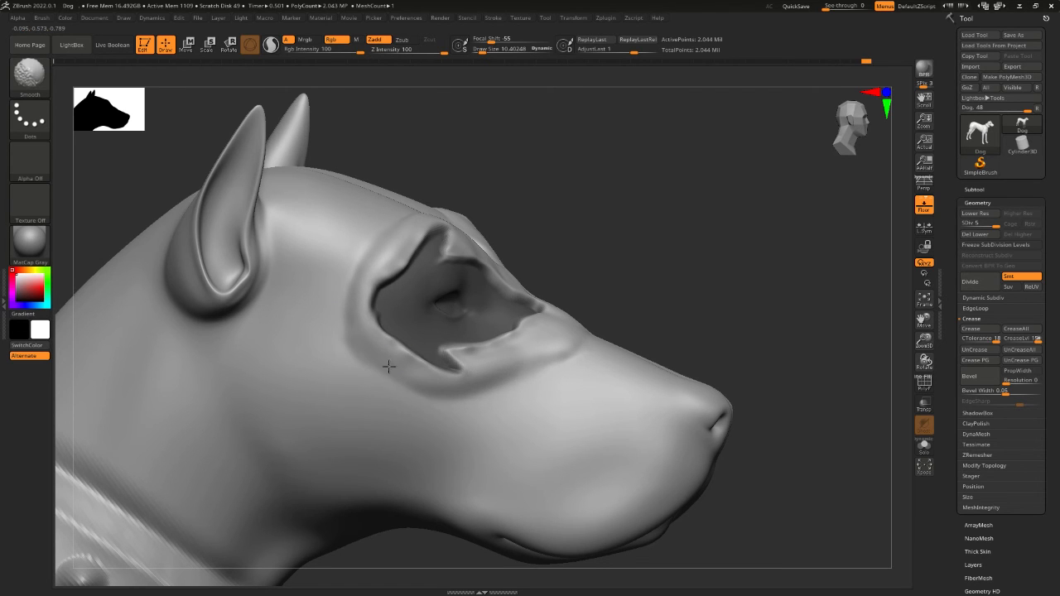
click(594, 194)
drag(590, 182, 506, 222)
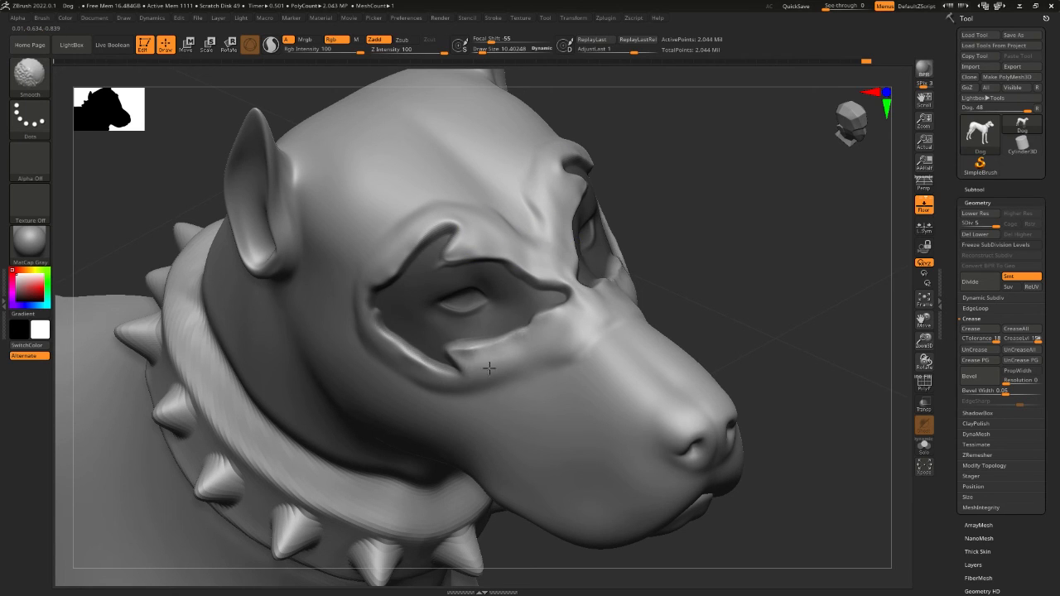
shift+drag(371, 330, 430, 228)
shift+drag(712, 243, 678, 219)
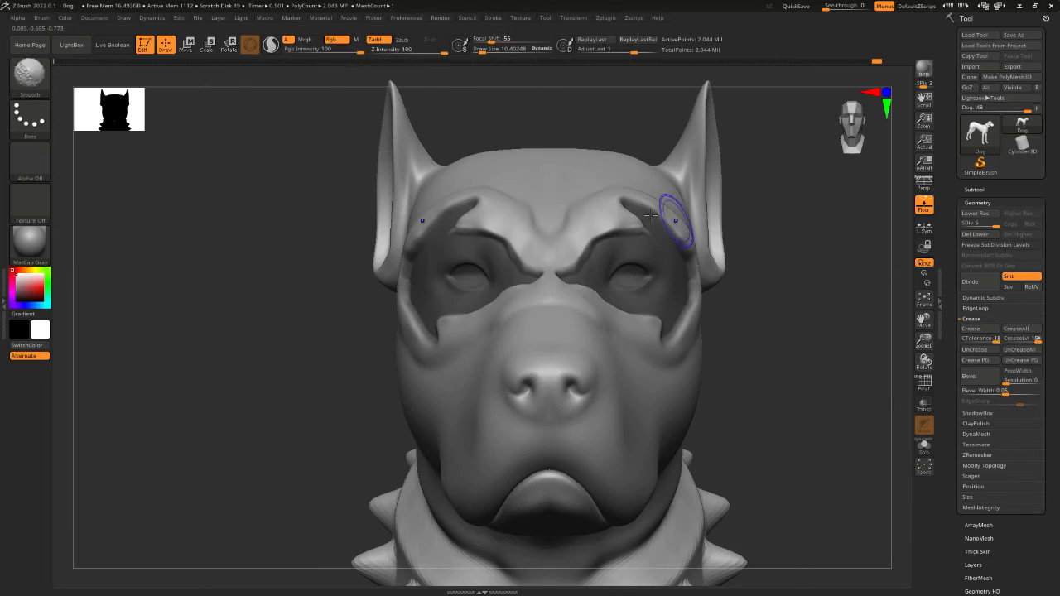
mouse_move(297, 276)
alt+mouse_down()
mouse_move(250, 314)
mouse_move(221, 312)
alt+mouse_up()
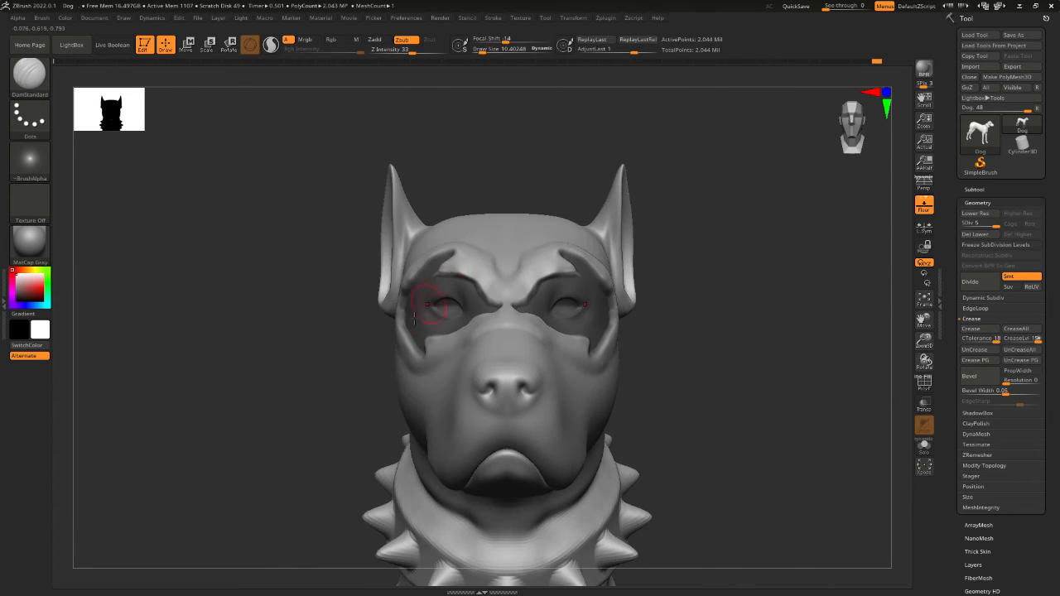
Demonstrate erasing part of the eye mask and clearing it completely, undoing each change.
key(ctrl)
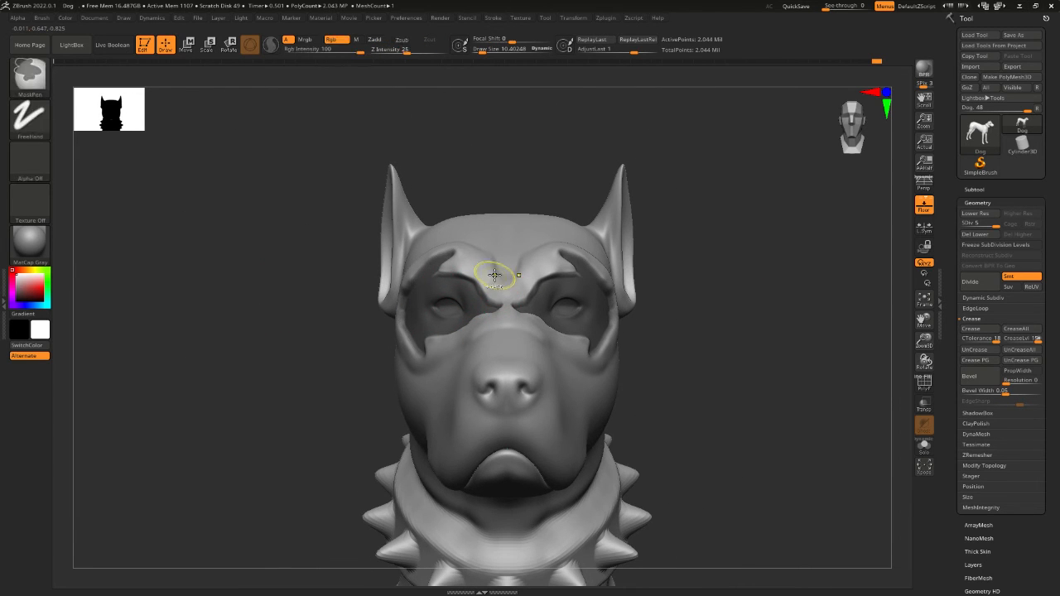
mouse_move(494, 279)
ctrl+alt+mouse_down()
mouse_move(495, 314)
mouse_move(423, 291)
ctrl+alt+mouse_up()
key(ctrl+z)
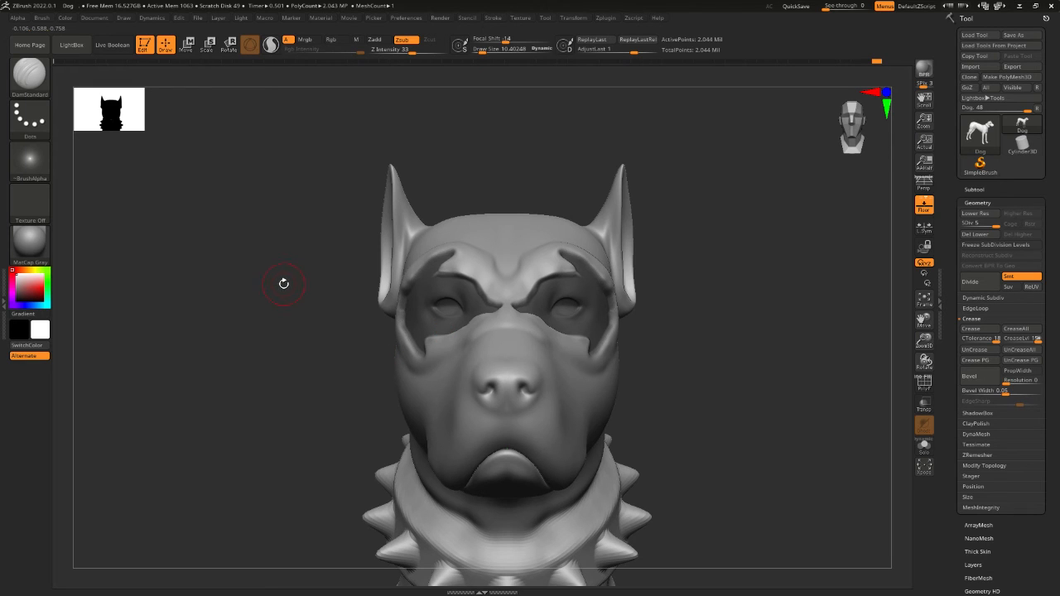
key(ctrl)
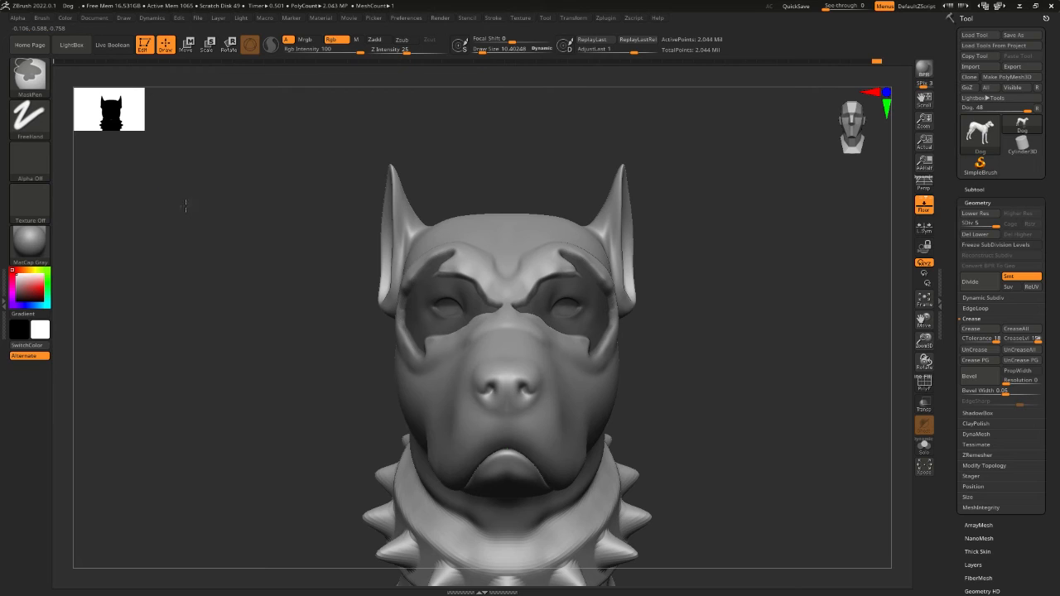
mouse_move(185, 204)
ctrl+mouse_down()
mouse_move(241, 285)
mouse_move(245, 251)
mouse_move(408, 243)
mouse_move(221, 254)
mouse_move(373, 237)
mouse_move(213, 229)
ctrl+mouse_up()
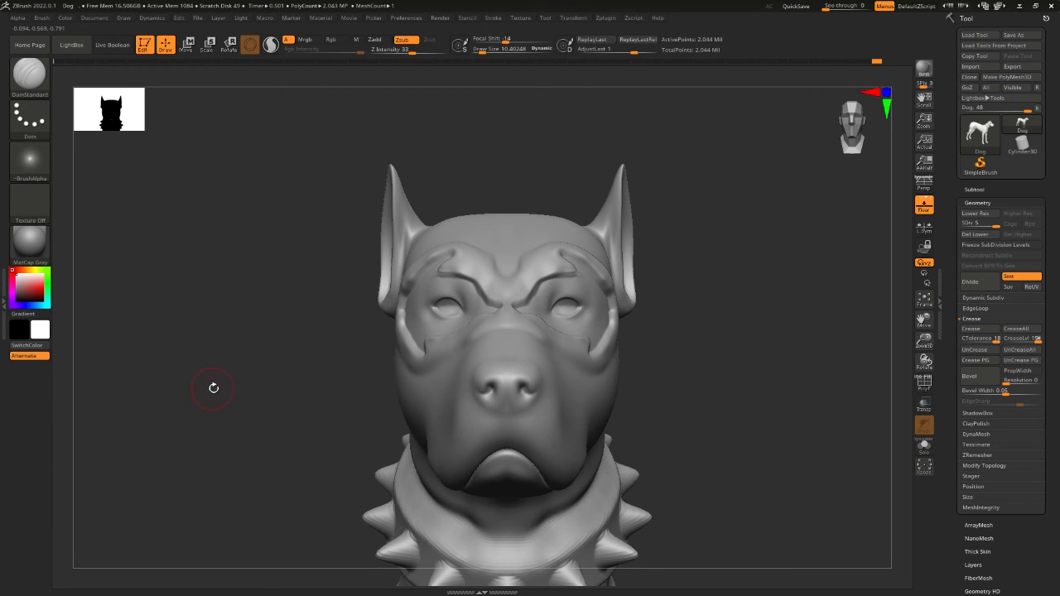
key(ctrl+z)
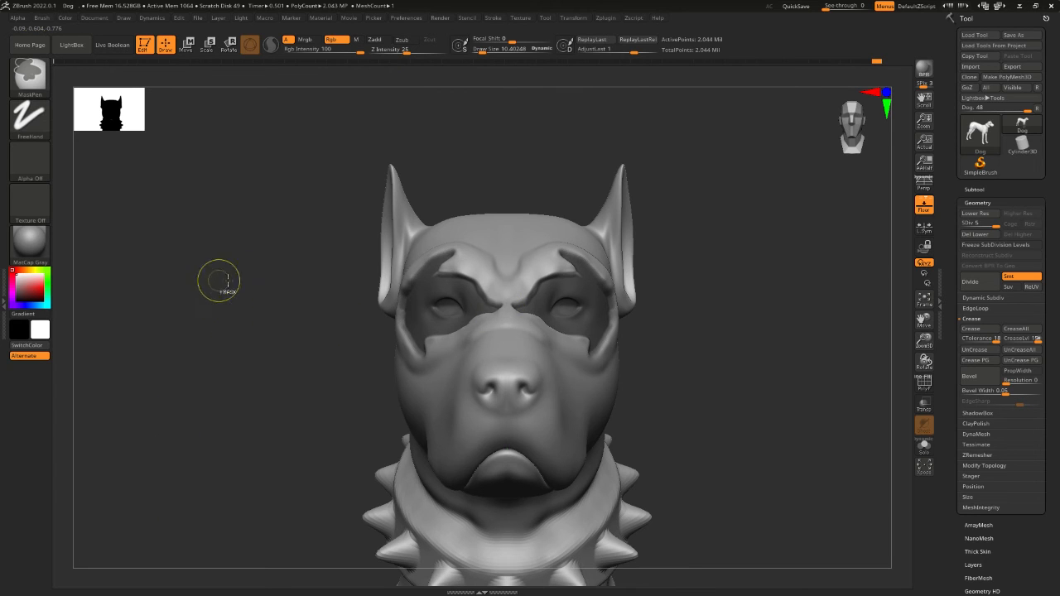
Invert the mask repeatedly to demonstrate switching between the eye areas and the rest of the dog.
ctrl+click(239, 282)
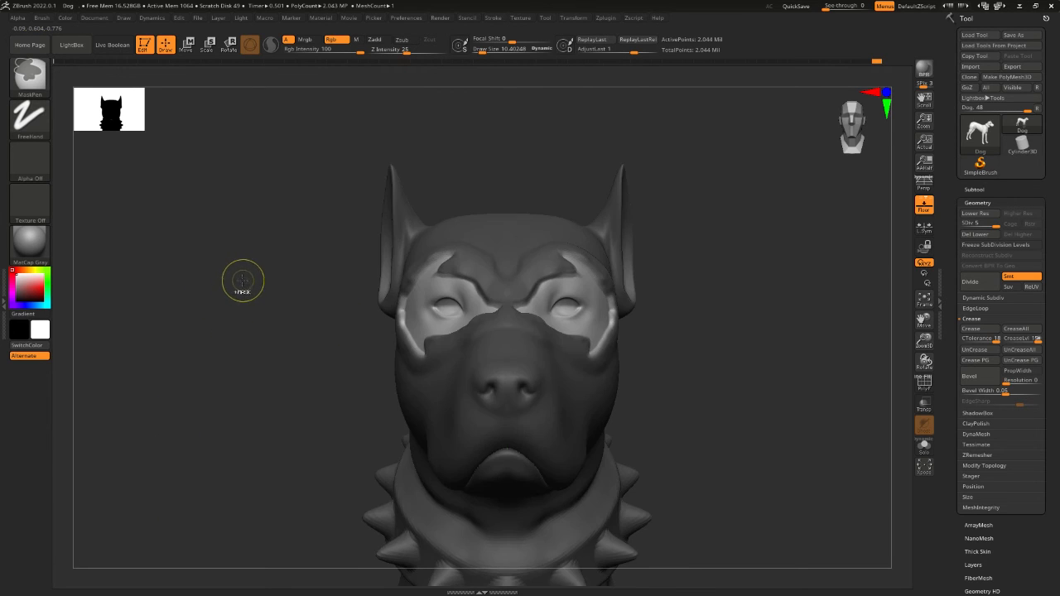
ctrl+click(242, 283)
ctrl+click(244, 284)
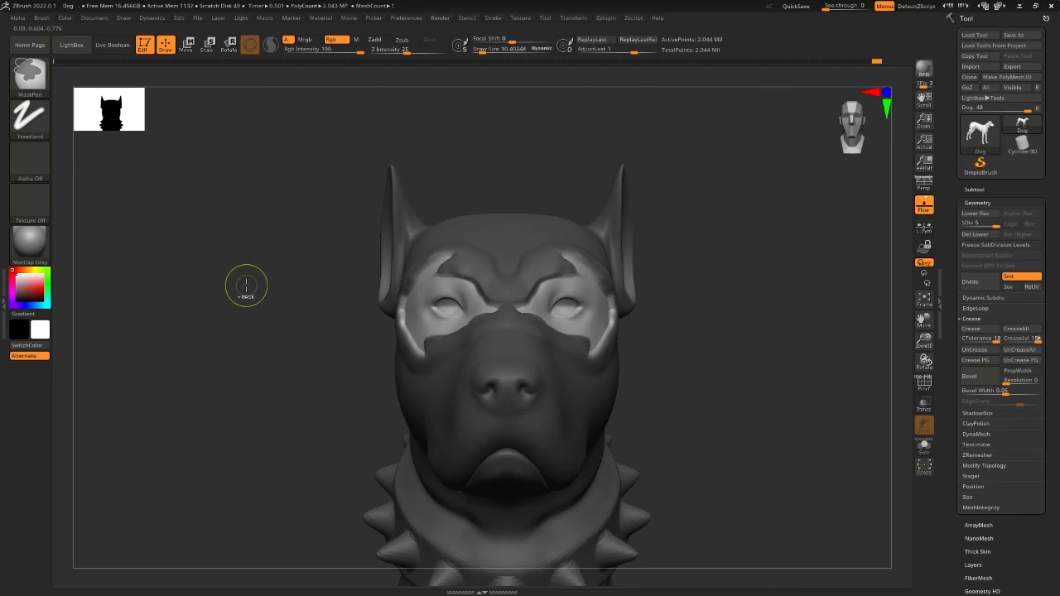
ctrl+click(246, 286)
ctrl+click(246, 287)
ctrl+click(245, 288)
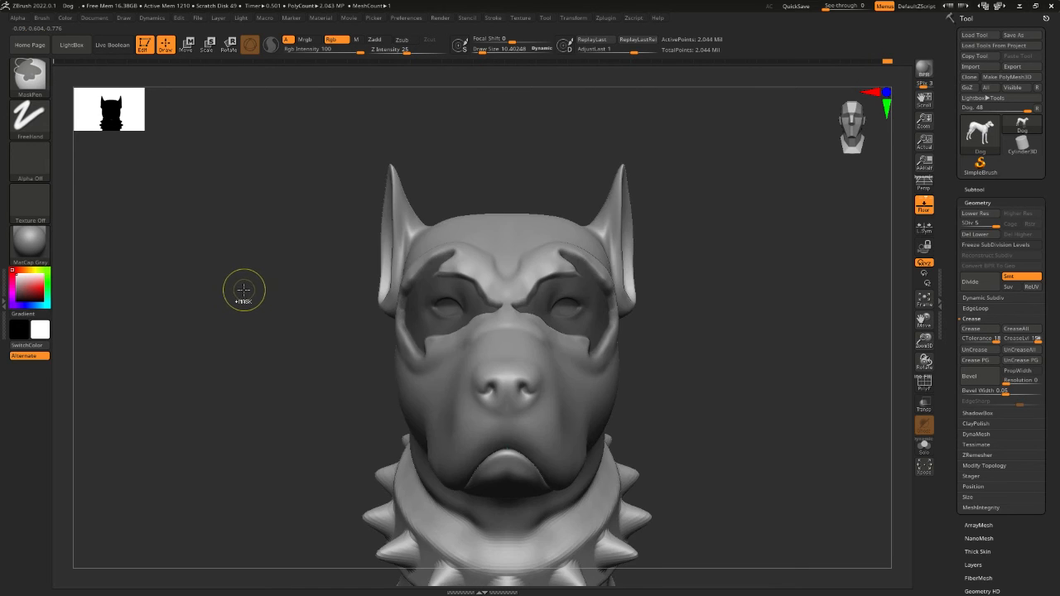
ctrl+click(243, 291)
ctrl+click(241, 290)
ctrl+click(241, 289)
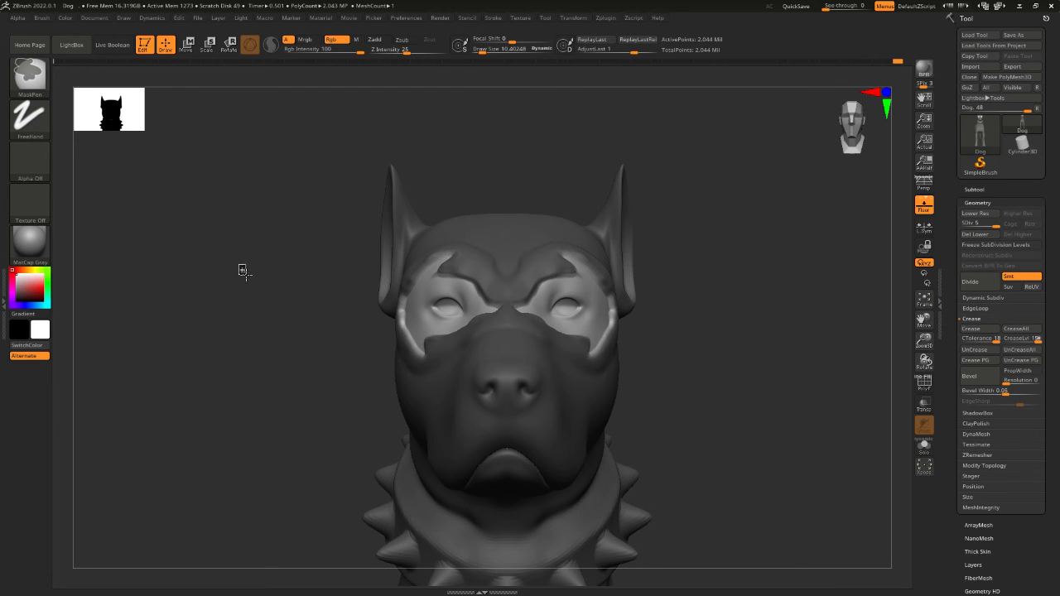
Try clearing the inverted mask, undo the clearing, and invert the mask back to the eye areas.
ctrl+drag(241, 270, 267, 331)
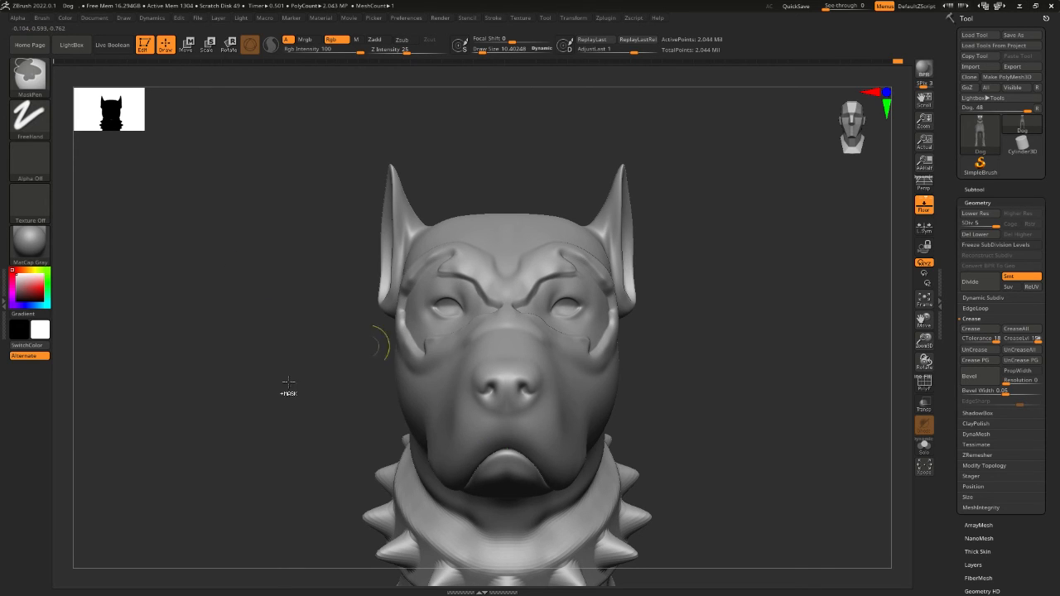
key(ctrl+z)
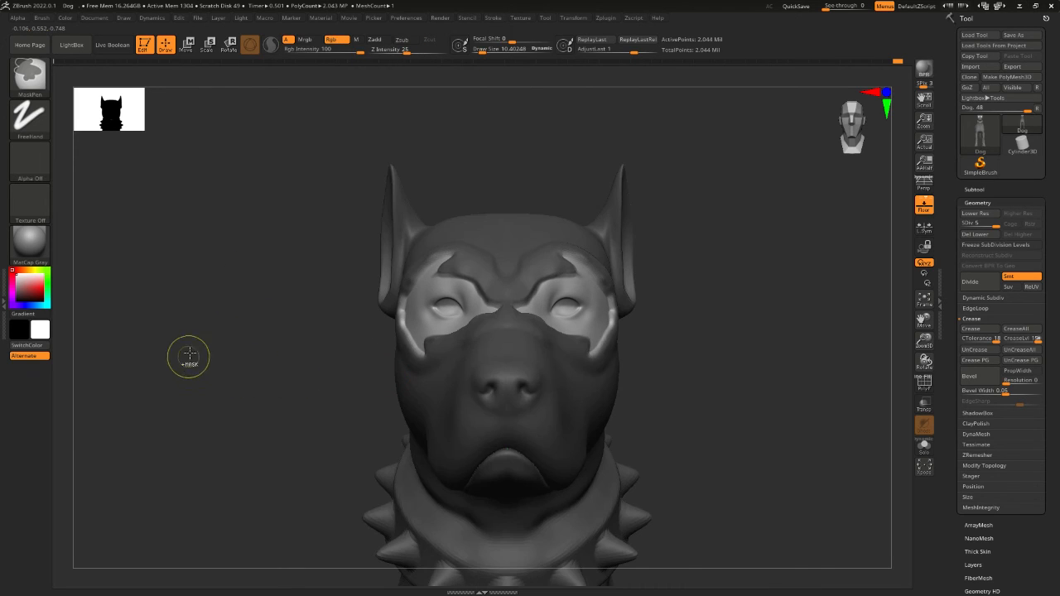
ctrl+click(189, 356)
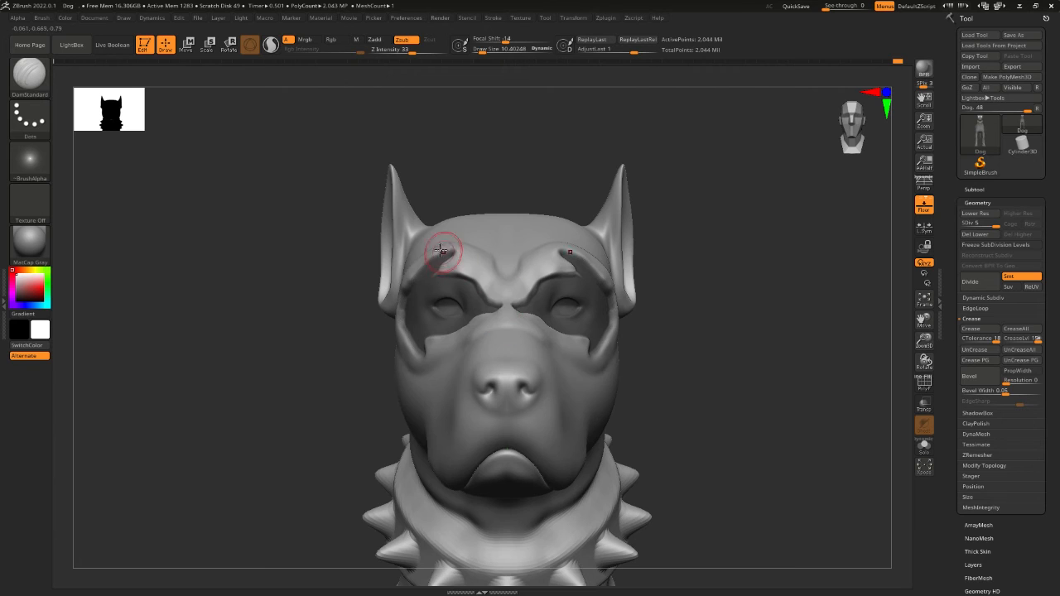
Switch to Discord, watch a participant's shared ZBrush stream in the maximized window, and return to ZBrush.
drag(471, 182, 453, 273)
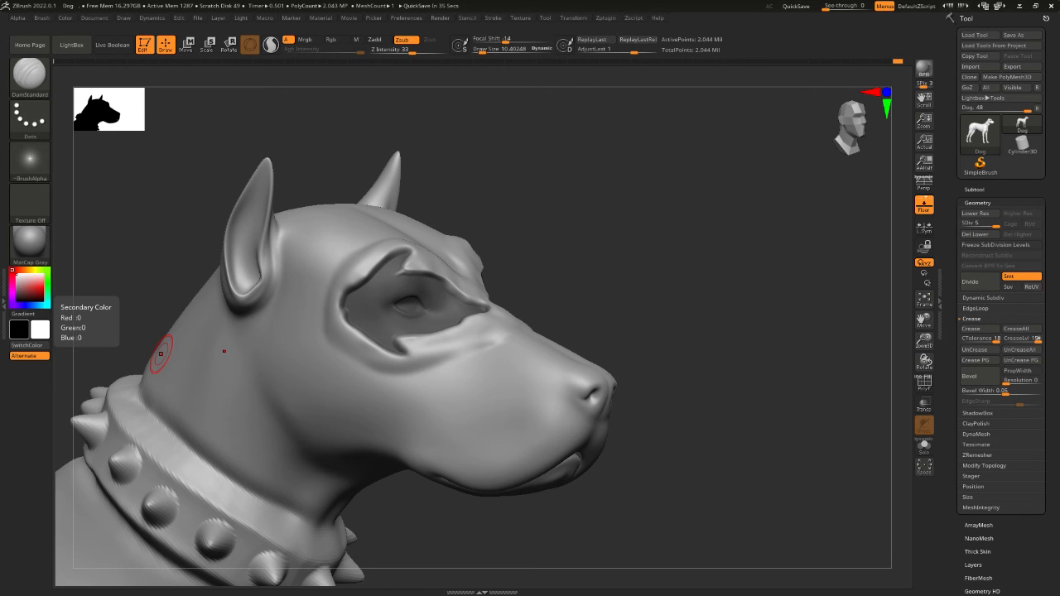
drag(0, 157, 511, 214)
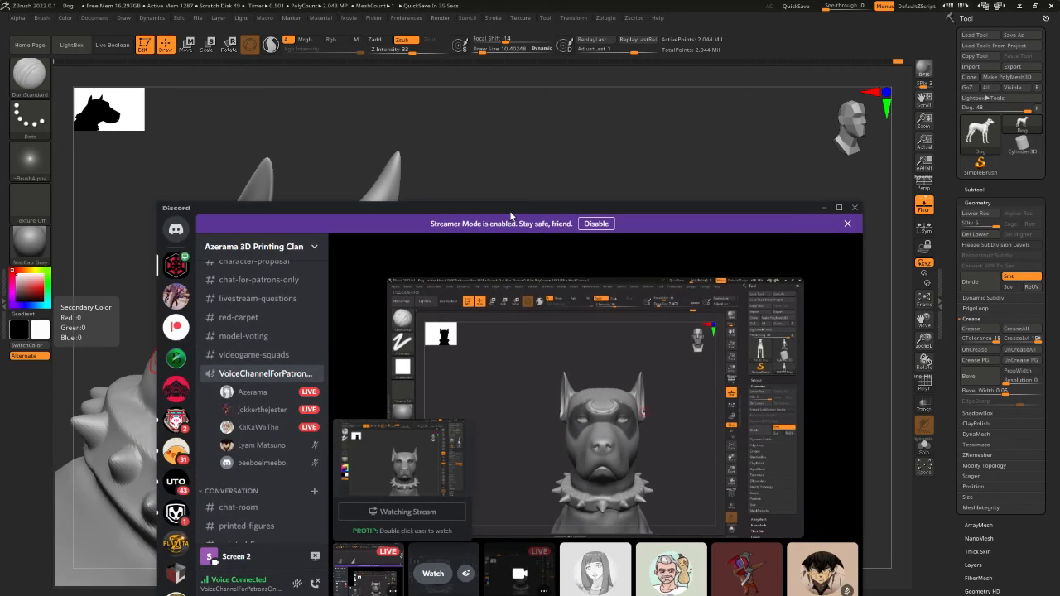
click(839, 208)
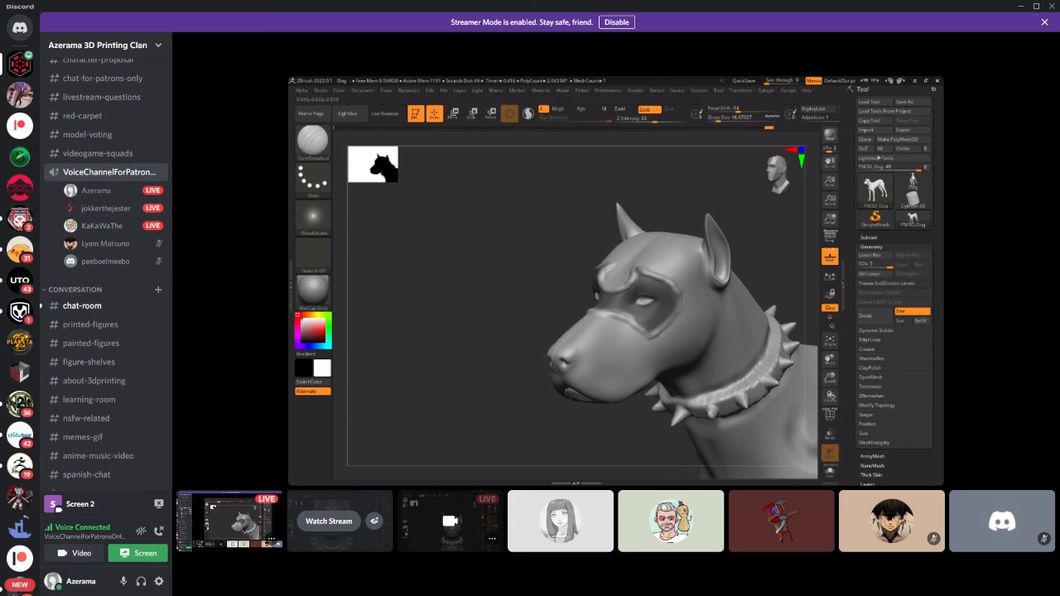
click(105, 208)
click(269, 348)
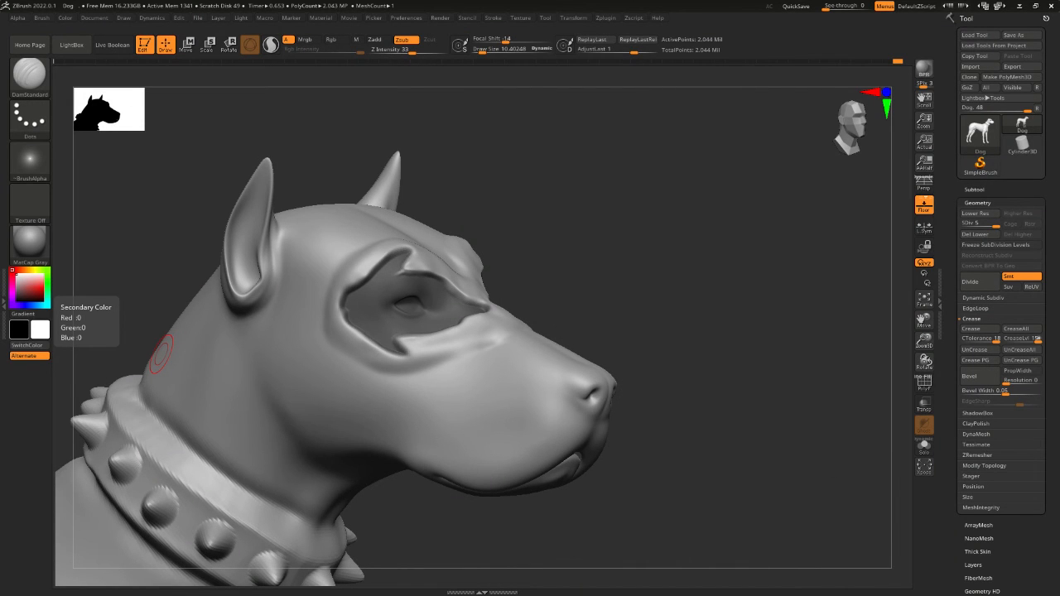
click(507, 157)
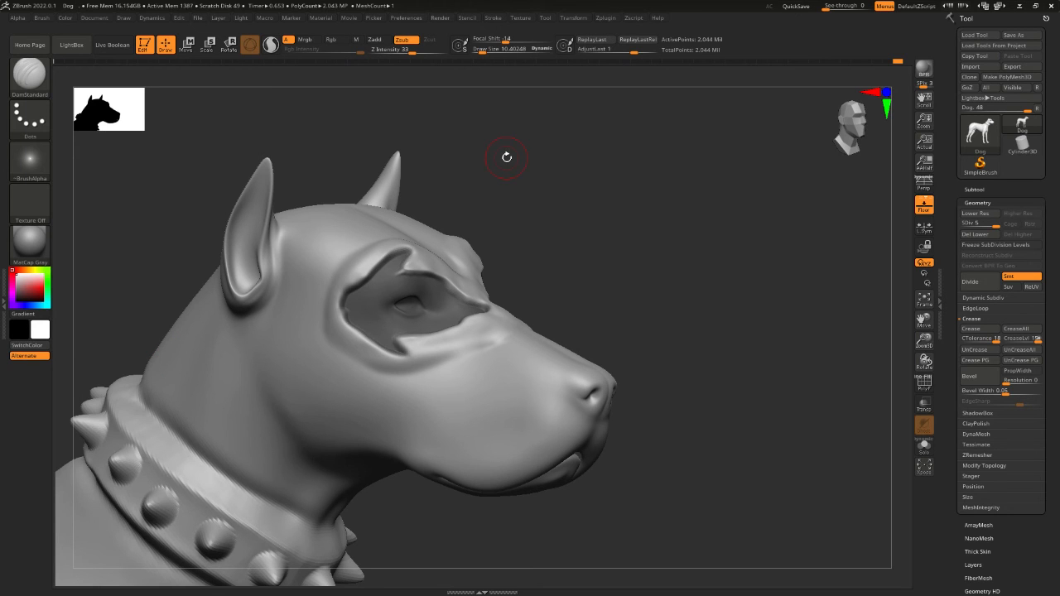
Demonstrate inverting the mask once more and clear it completely from the dog.
drag(507, 157, 710, 334)
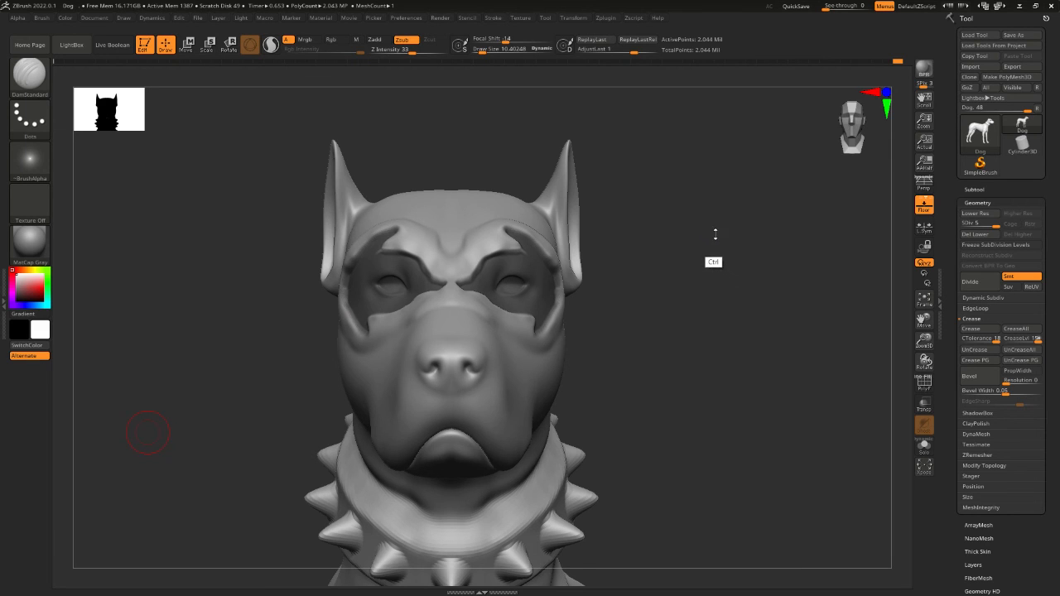
key(ctrl)
ctrl+click(727, 260)
ctrl+click(729, 265)
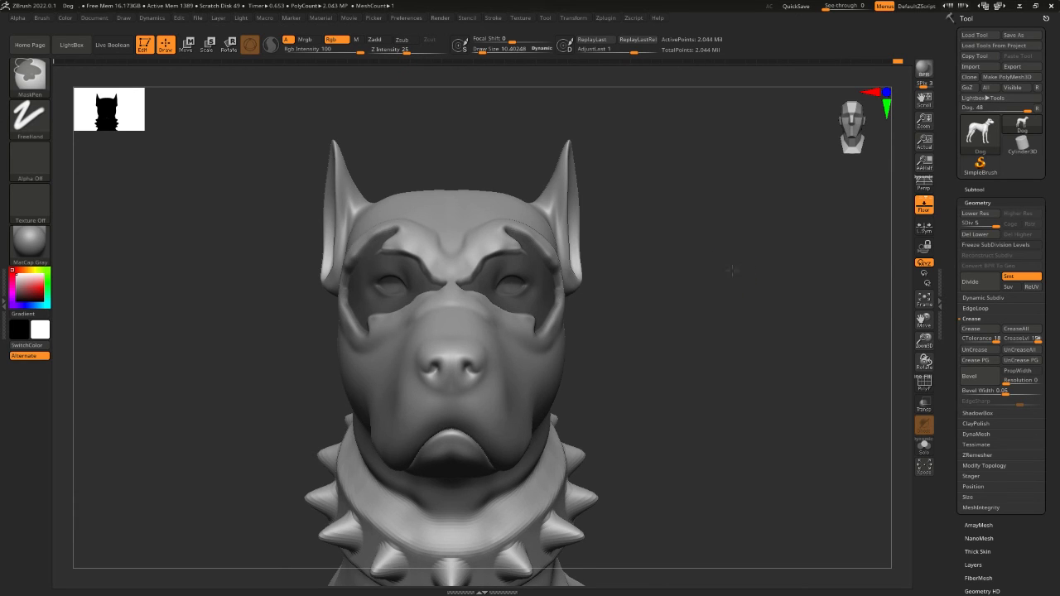
ctrl+click(730, 270)
ctrl+click(731, 270)
ctrl+drag(734, 230, 756, 263)
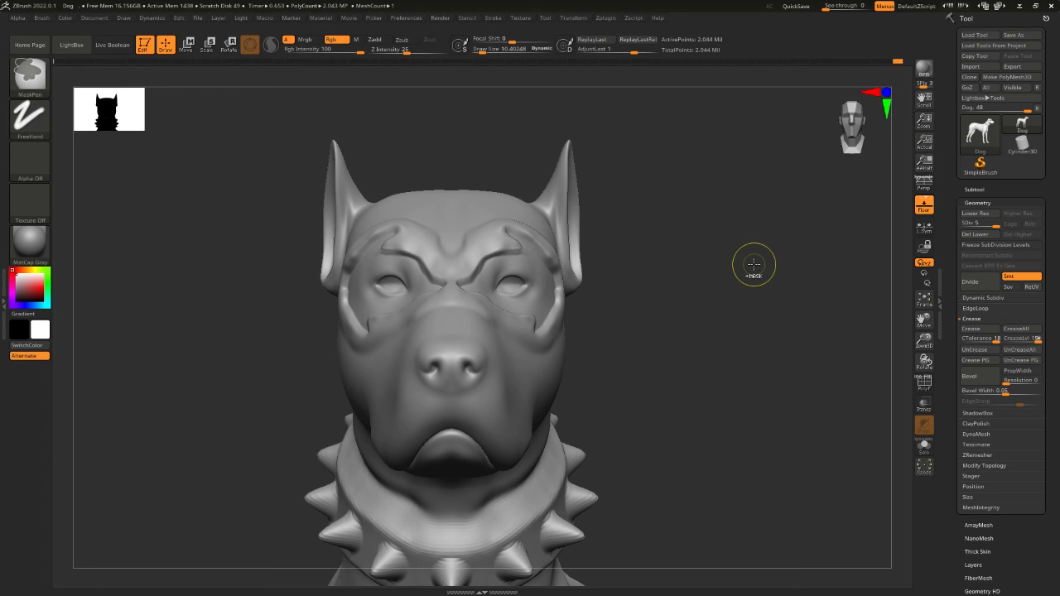
Examine the sculpted eye mask and studded collar on the whole dog from the front and side.
mouse_move(731, 265)
mouse_down()
mouse_move(772, 286)
mouse_move(707, 303)
mouse_up()
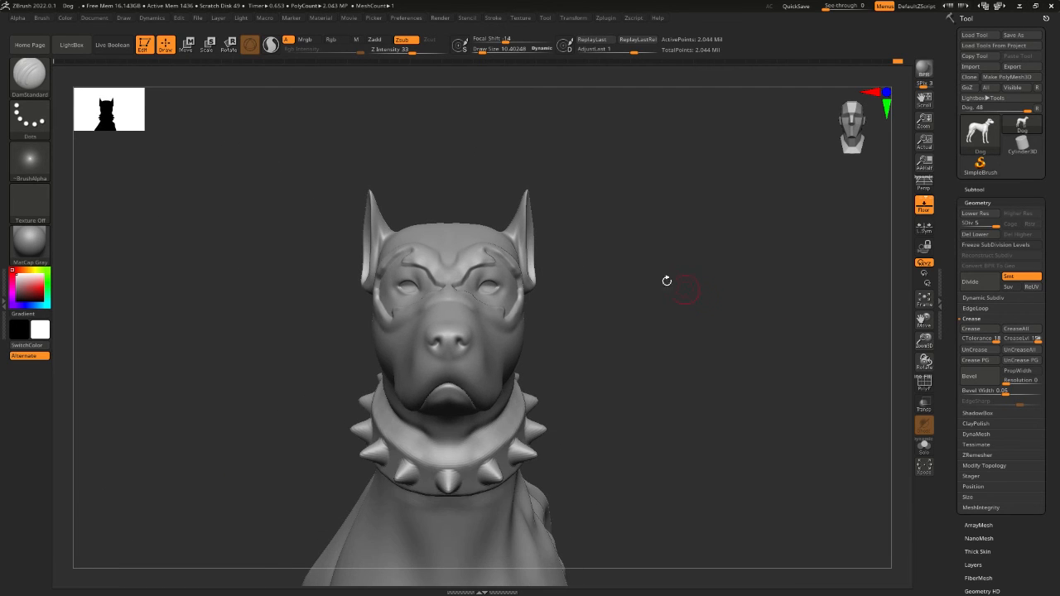
drag(567, 263, 687, 236)
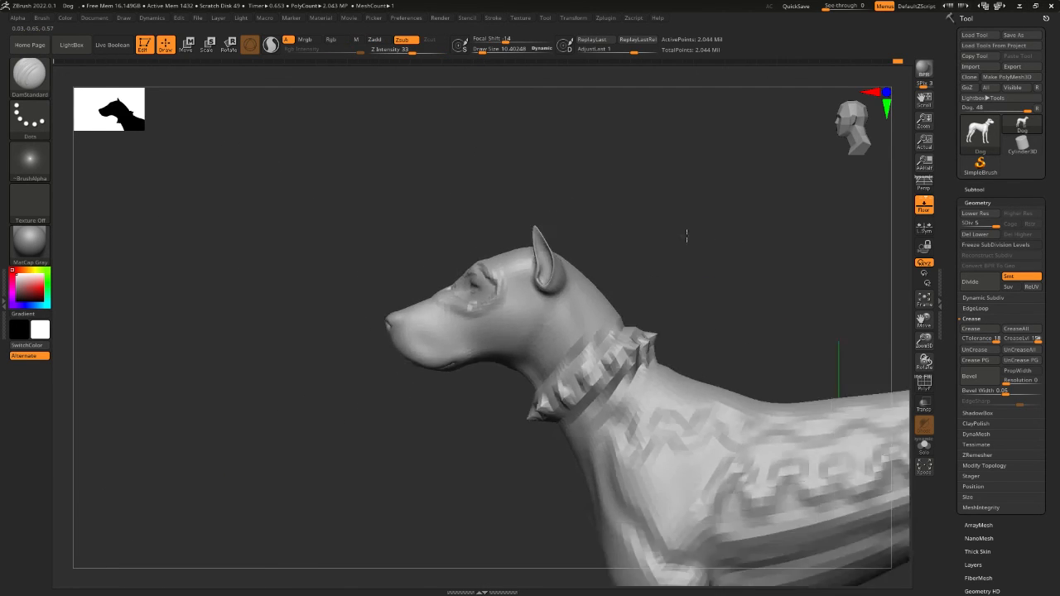
key(f)
mouse_move(485, 202)
mouse_down()
mouse_move(457, 220)
mouse_move(546, 226)
mouse_up()
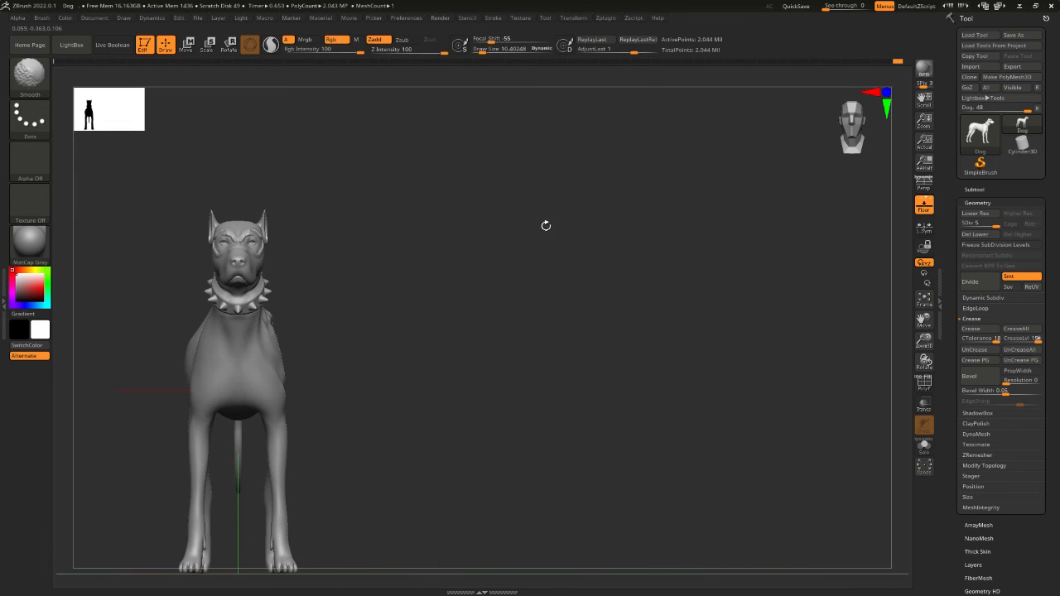
alt+drag(497, 285, 427, 254)
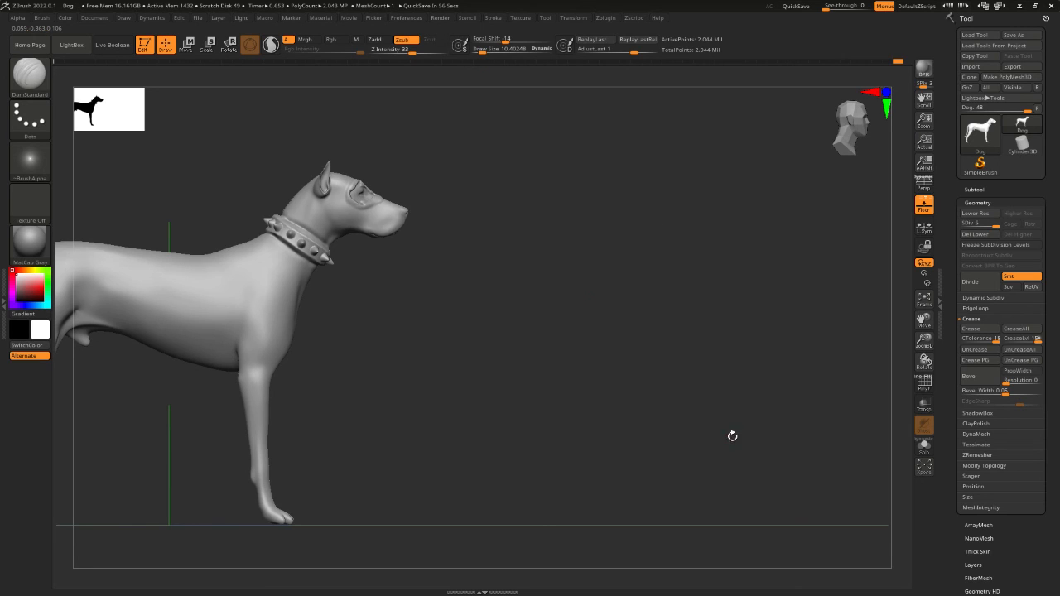
Switch to Discord again and maximize its window to check a participant's shared sculpt of the dog.
mouse_move(29, 76)
drag(0, 133, 476, 176)
double_click(476, 176)
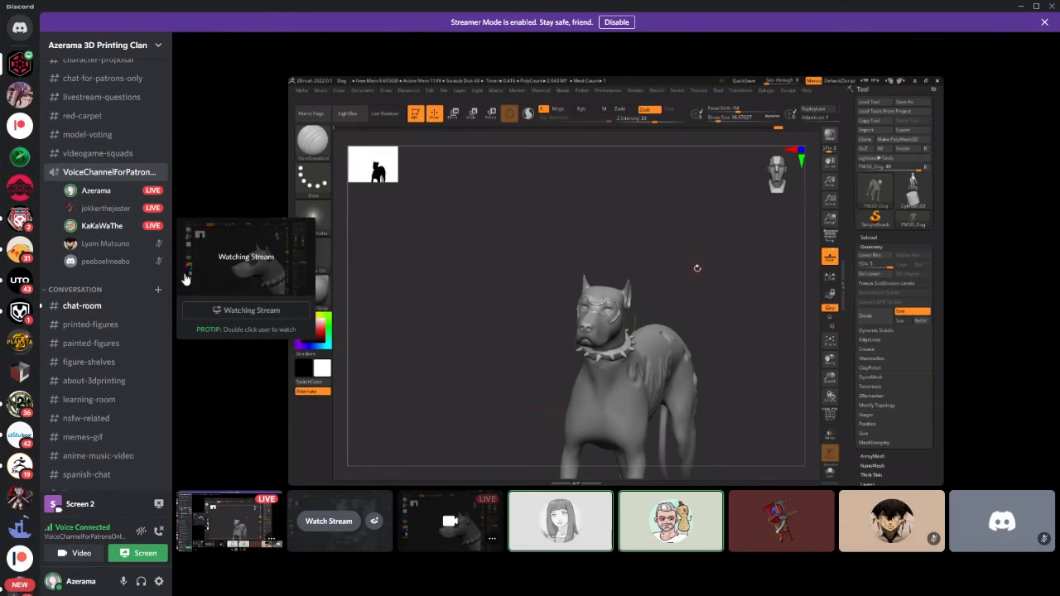
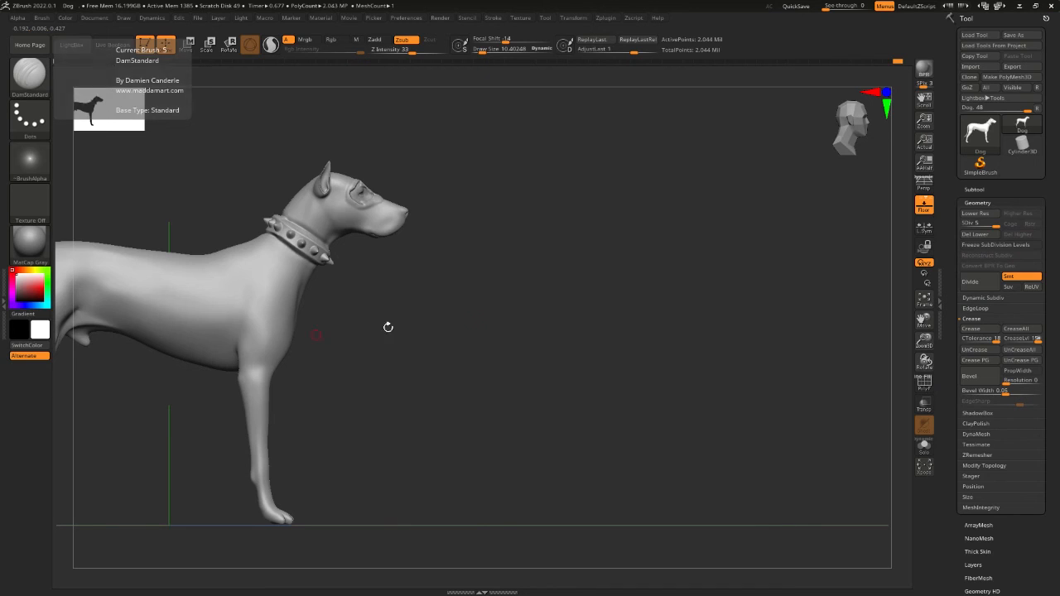
View the collared dog from the front and briefly show and hide the LightBox project browser.
drag(389, 327, 687, 373)
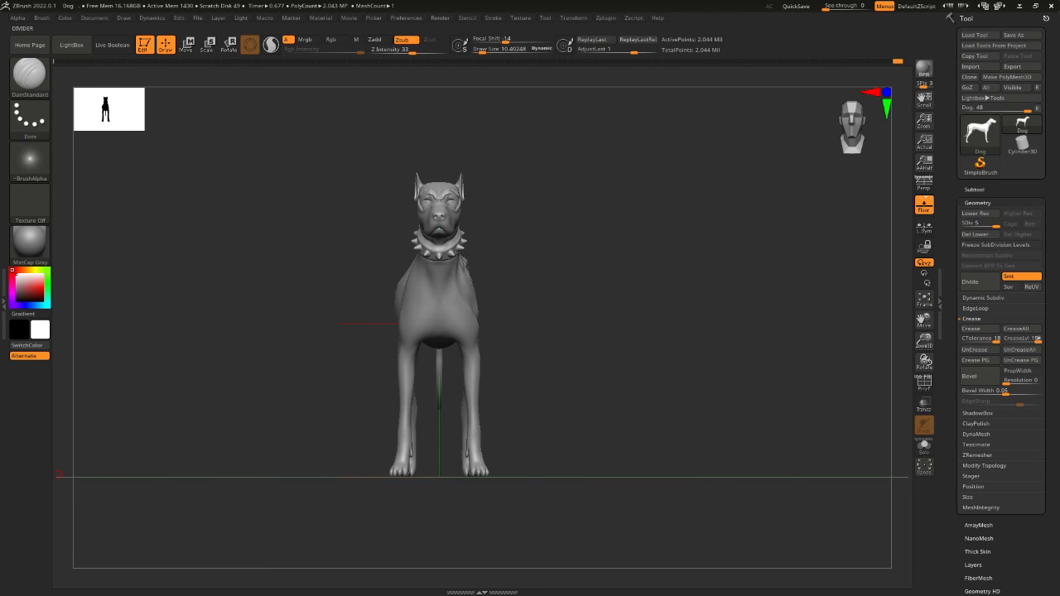
key(comma)
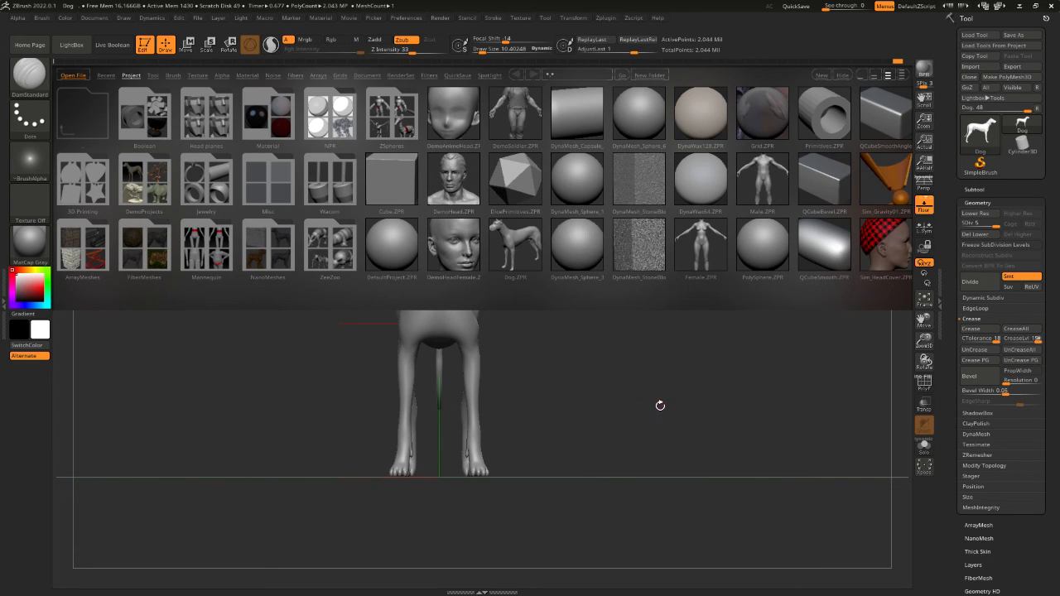
key(comma)
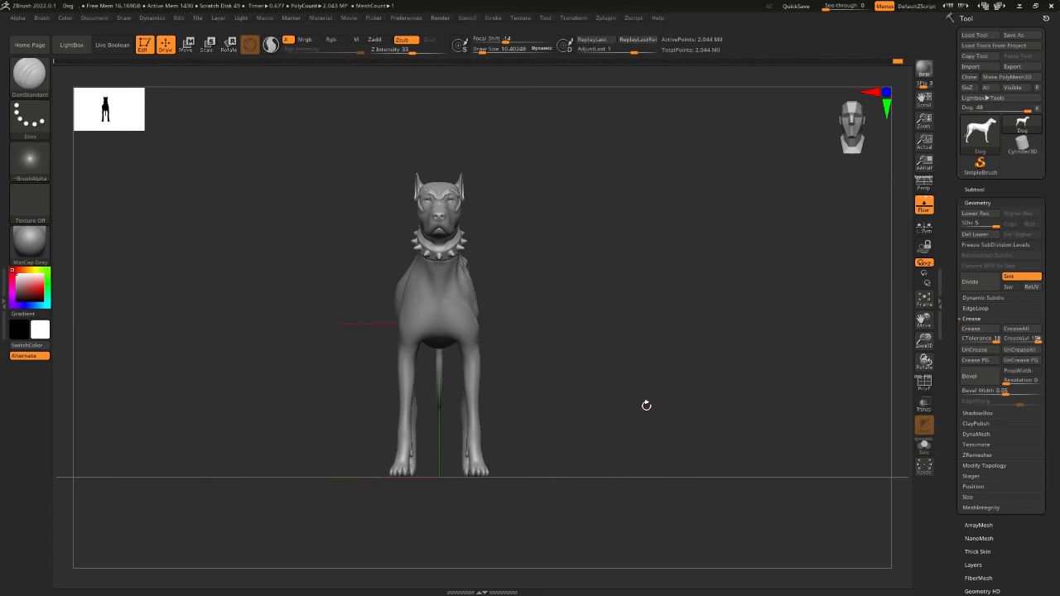
Turn off undo history storage and save the project to the Desktop as MyDog01.
click(197, 22)
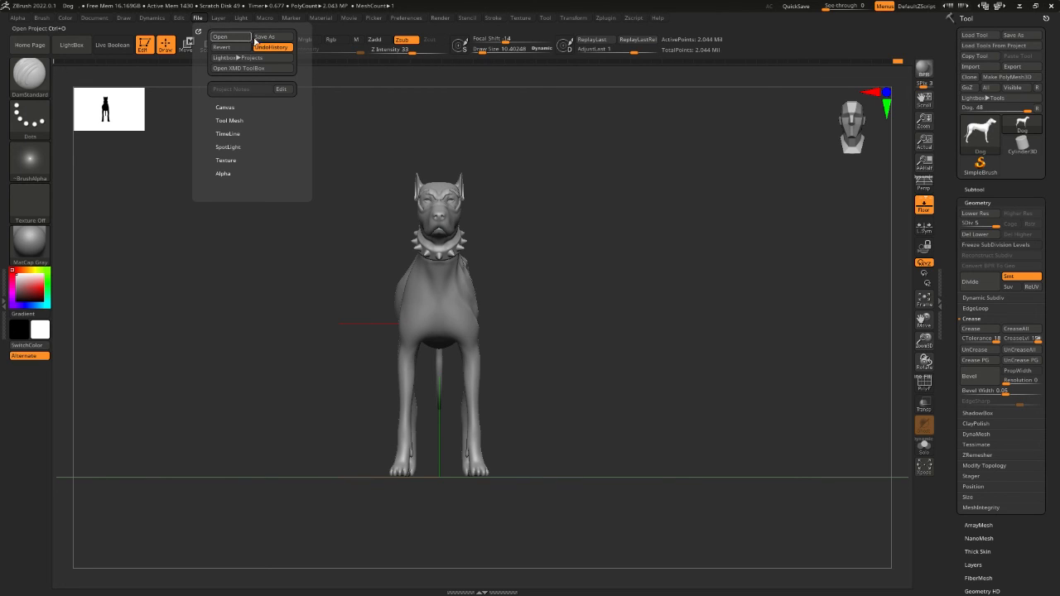
click(275, 52)
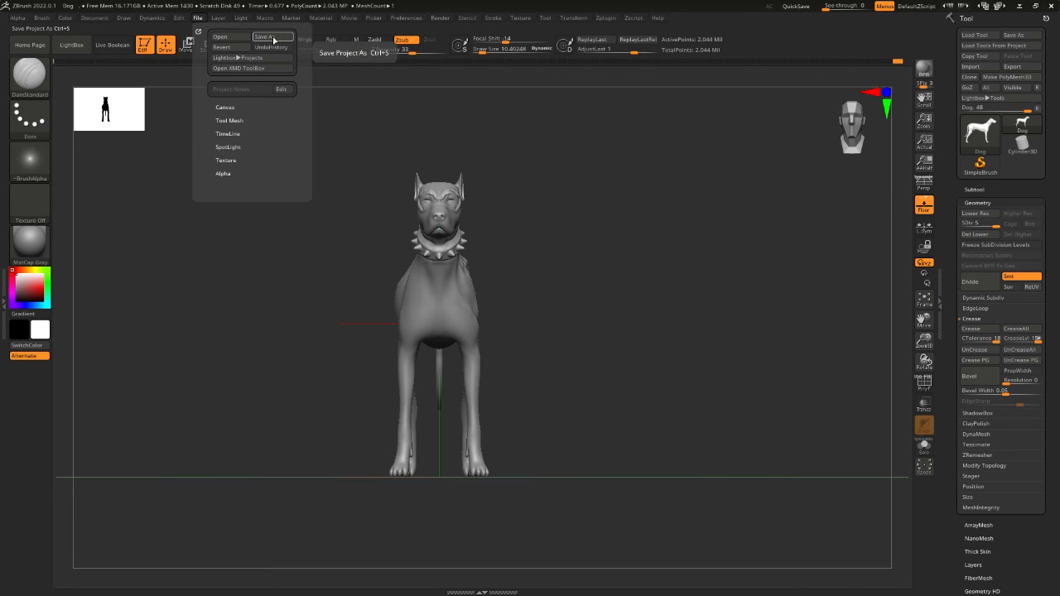
click(274, 38)
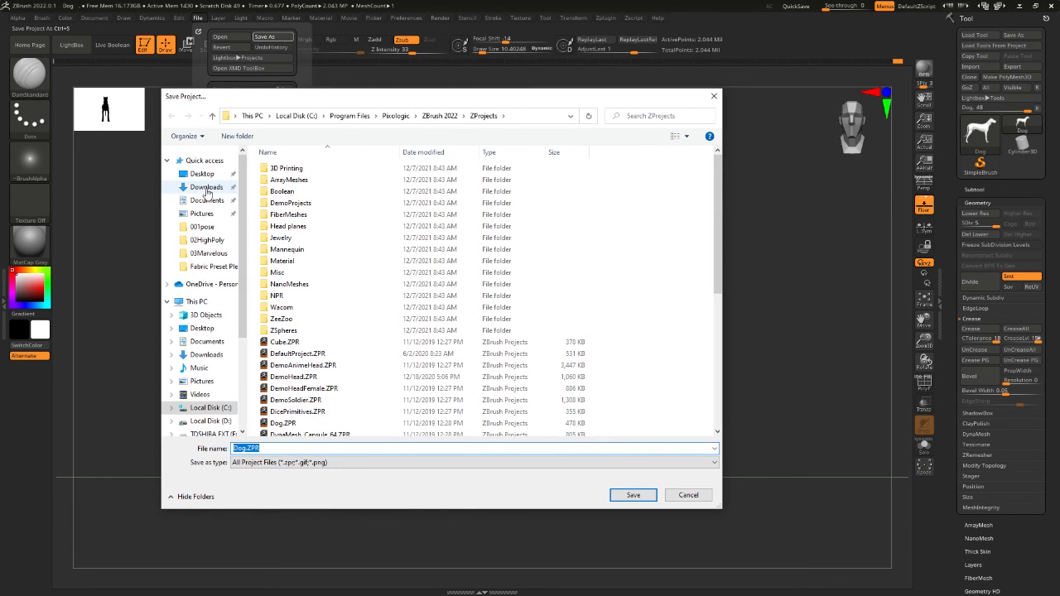
click(202, 174)
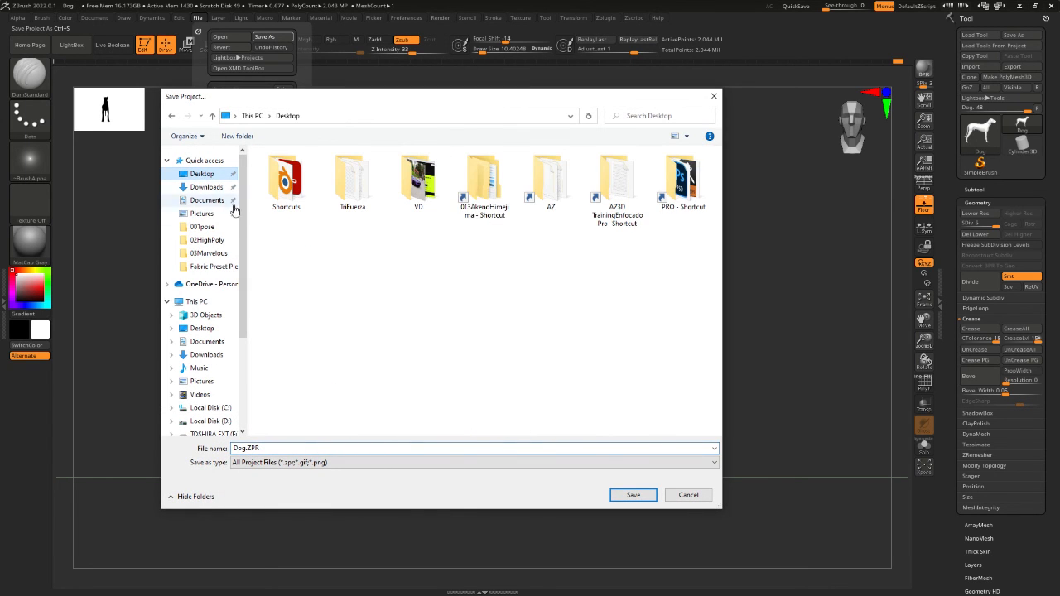
click(248, 448)
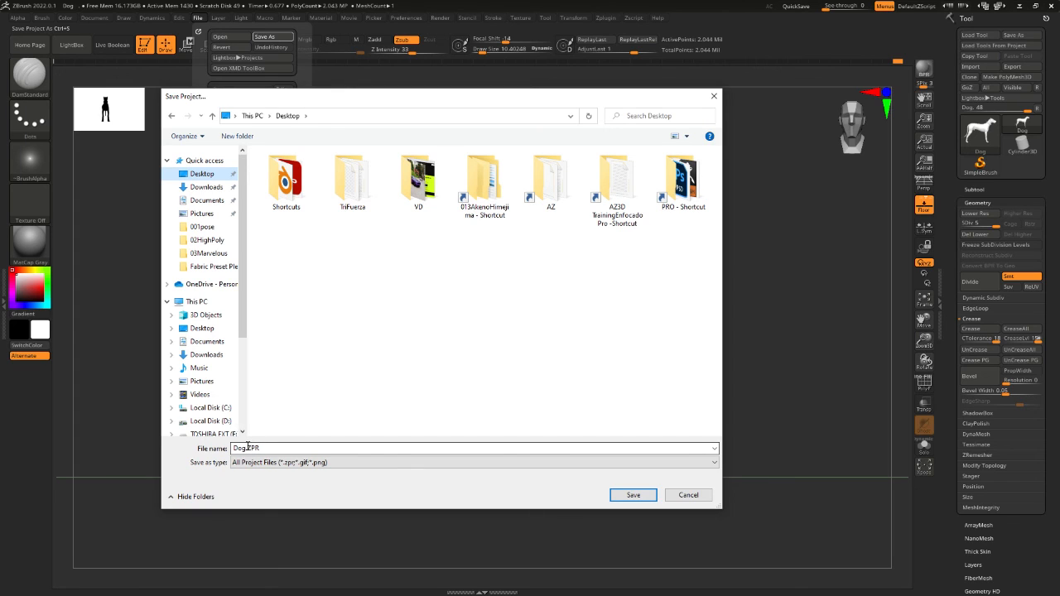
double_click(256, 448)
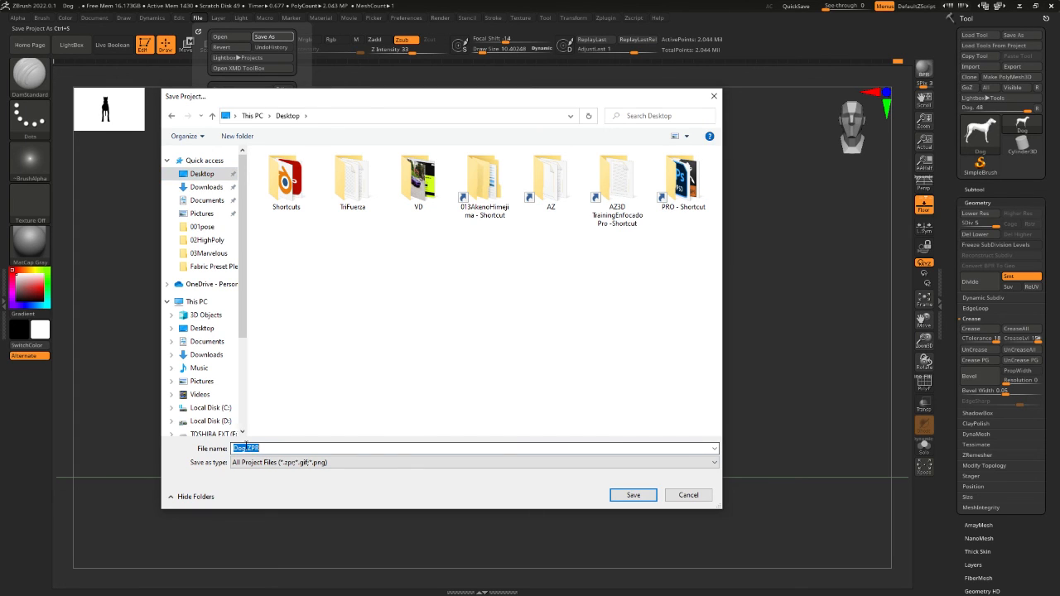
key(Home)
text(MyDog)
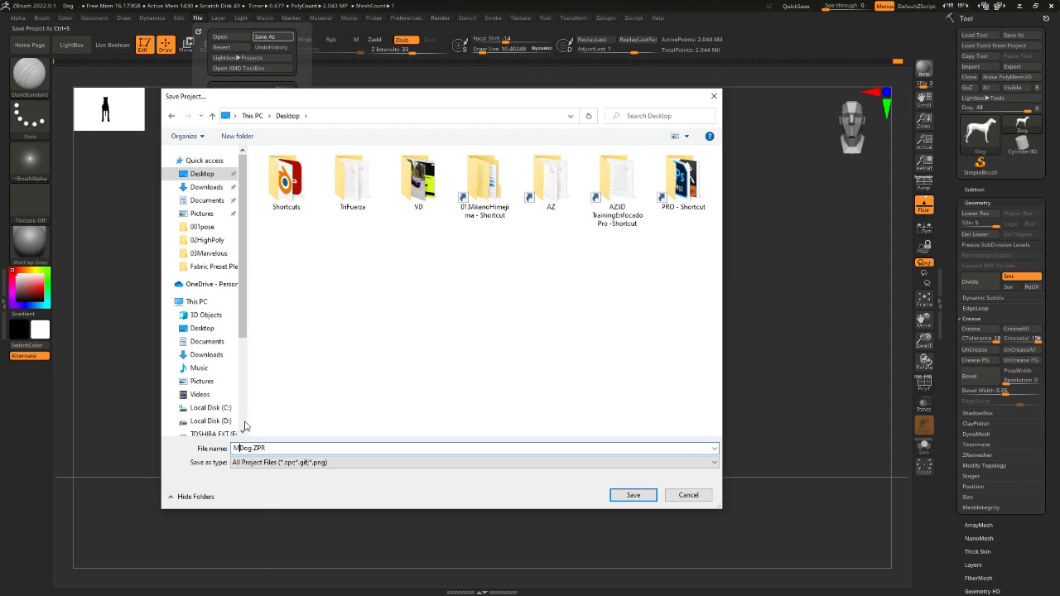
text(01)
key(Return)
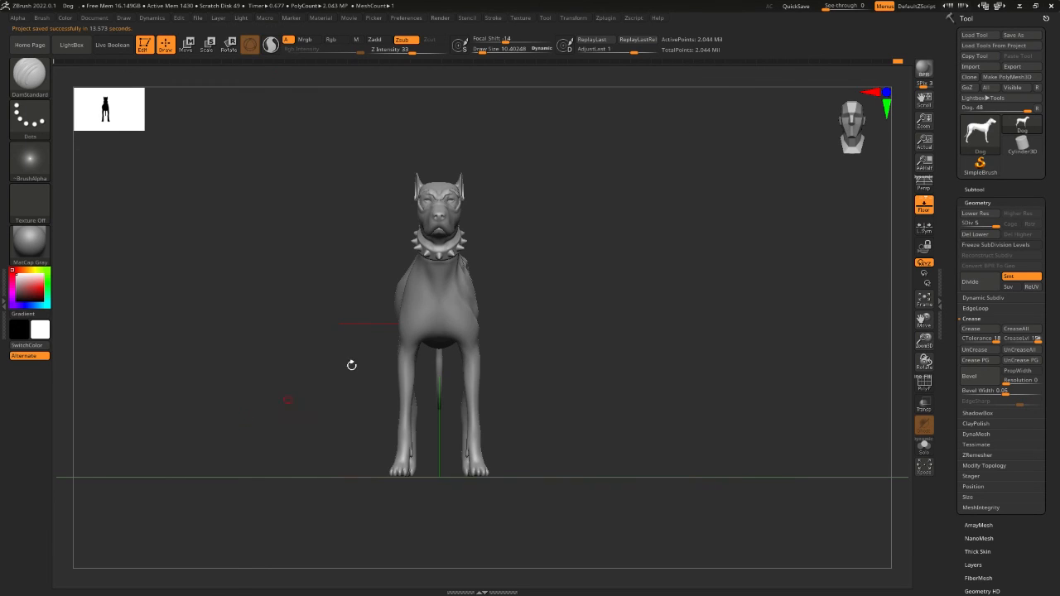
Close ZBrush, reopen the saved MyDog01 project, bring its window to this screen maximized, and frame the dog from the front.
click(1050, 5)
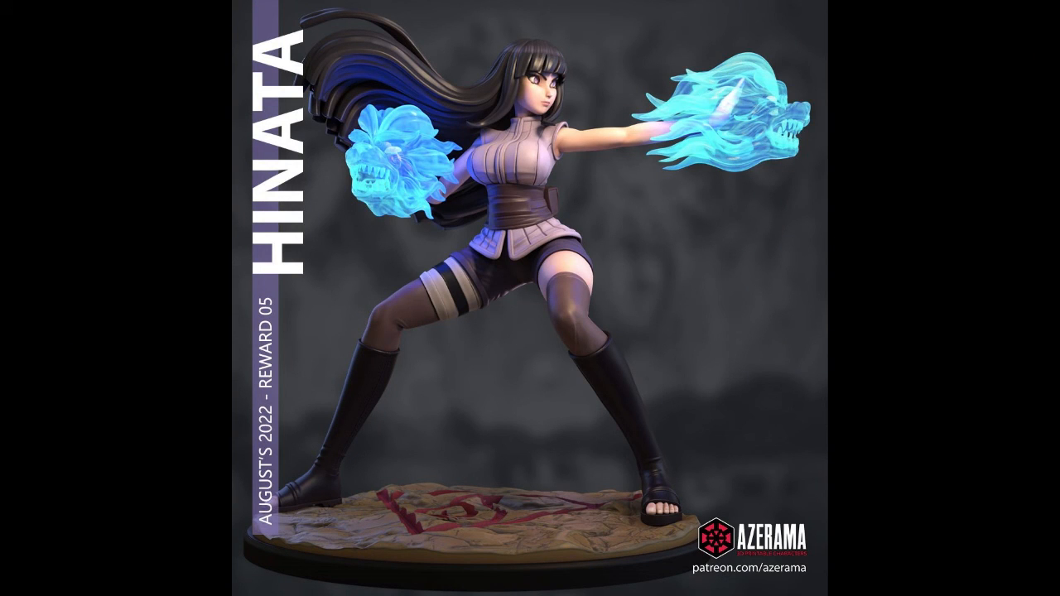
drag(592, 209, 439, 184)
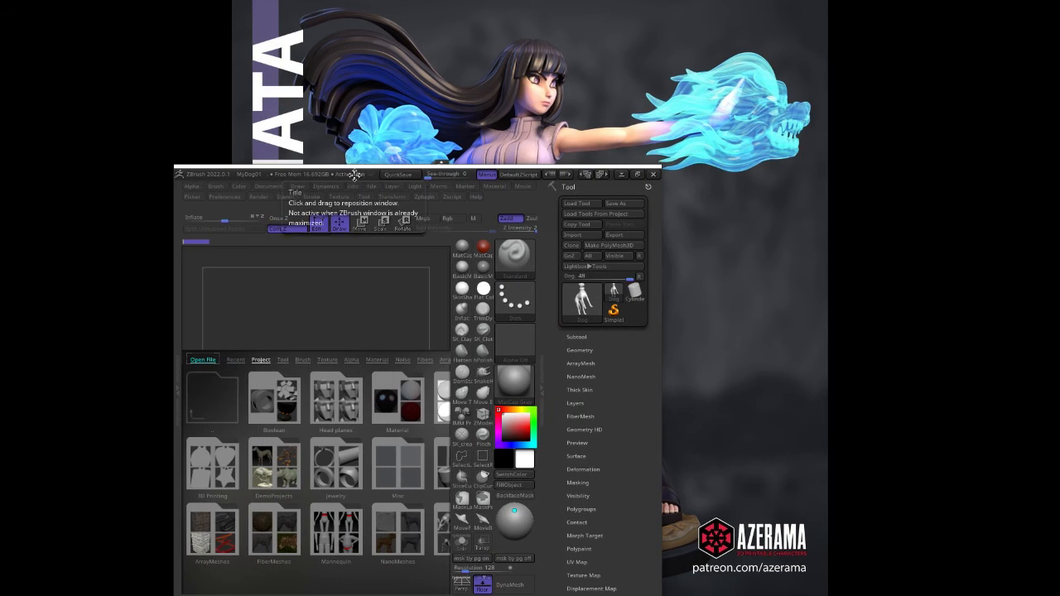
click(639, 174)
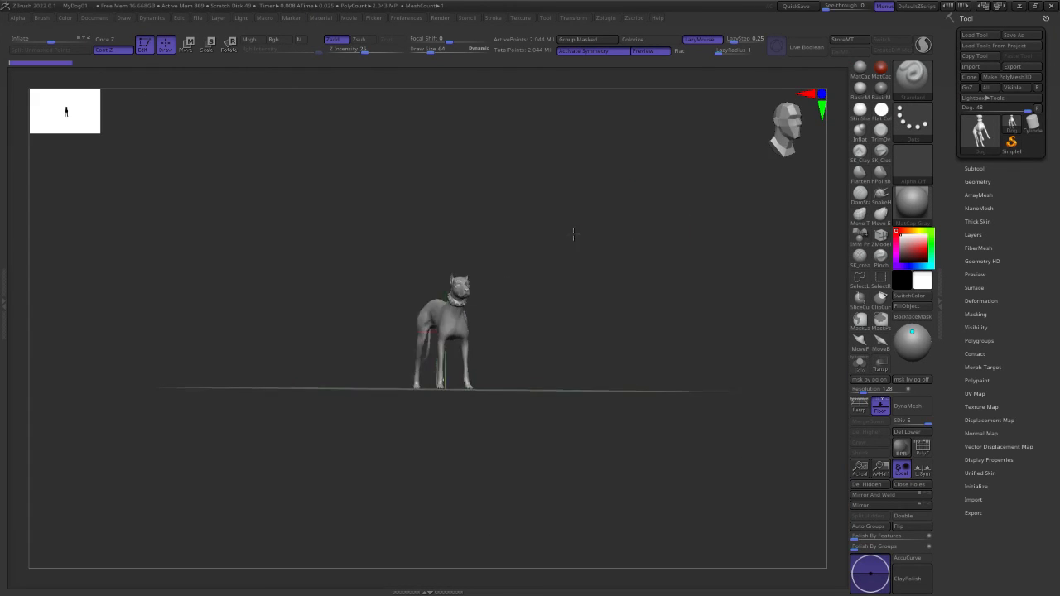
ctrl+right_drag(558, 235, 687, 436)
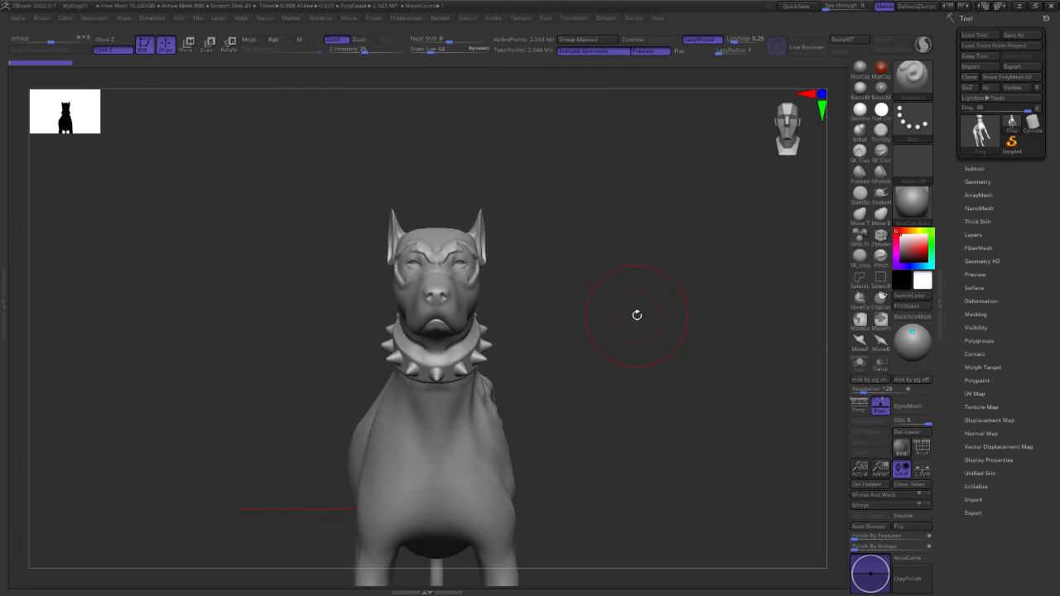
ctrl+right_drag(637, 315, 611, 326)
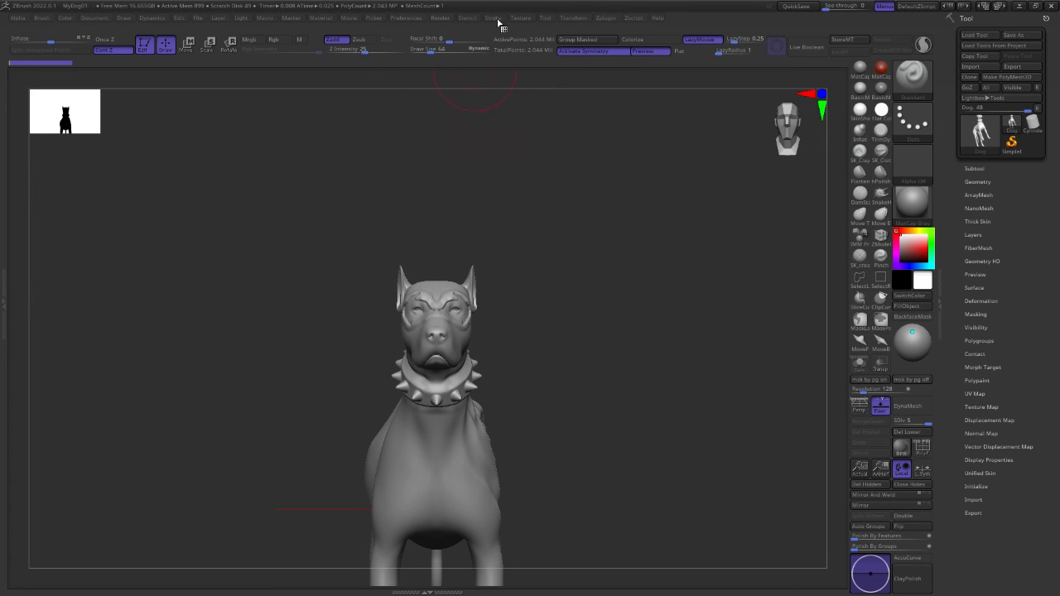
Restore the standard user interface from the configuration preferences.
click(467, 18)
click(410, 17)
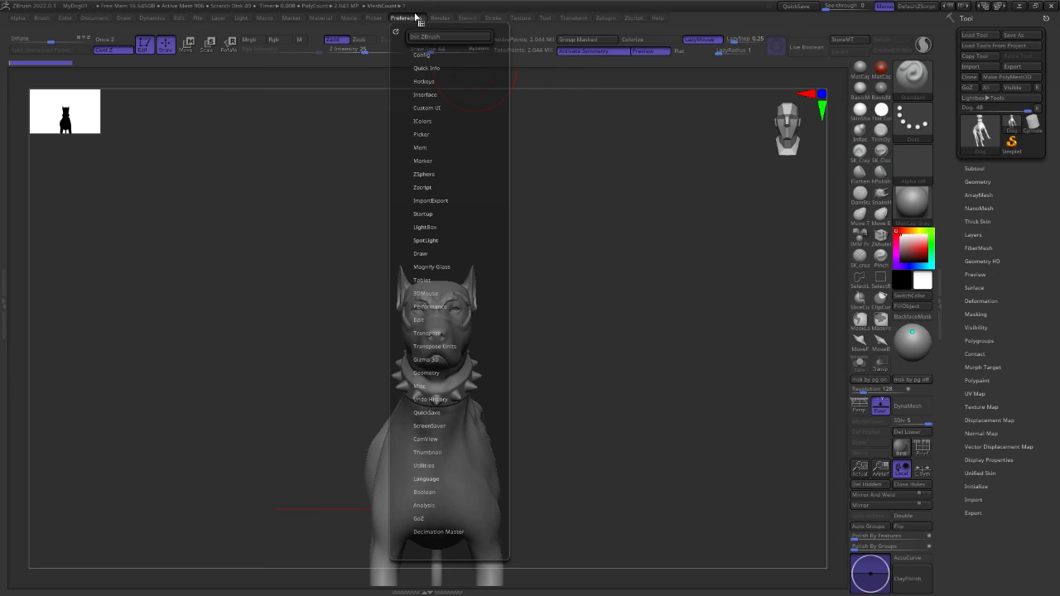
click(425, 54)
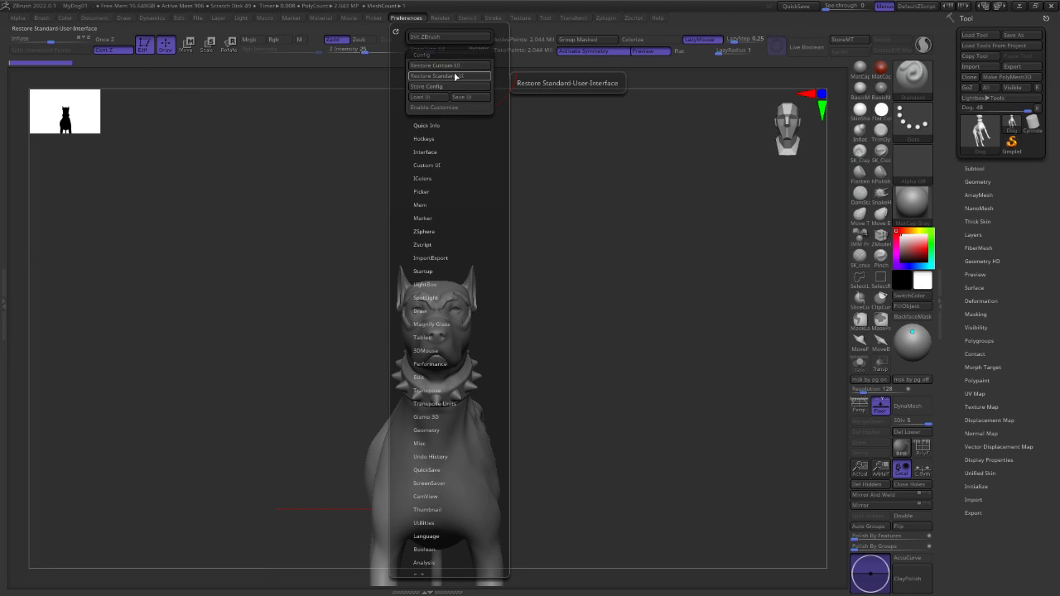
click(461, 77)
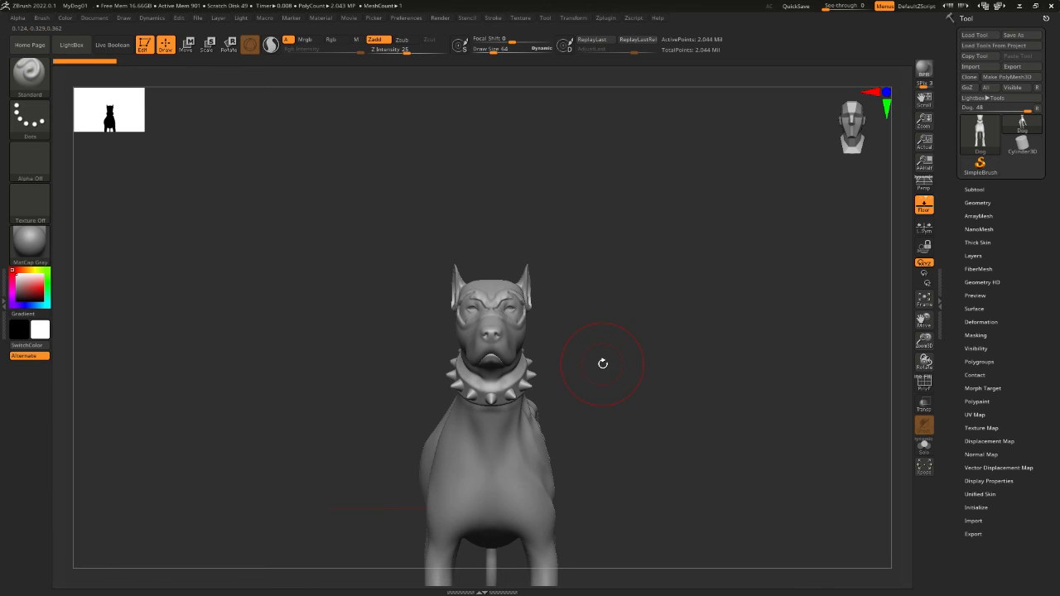
Demonstrate showing and hiding LightBox several times and leave it open on the project list.
key(comma)
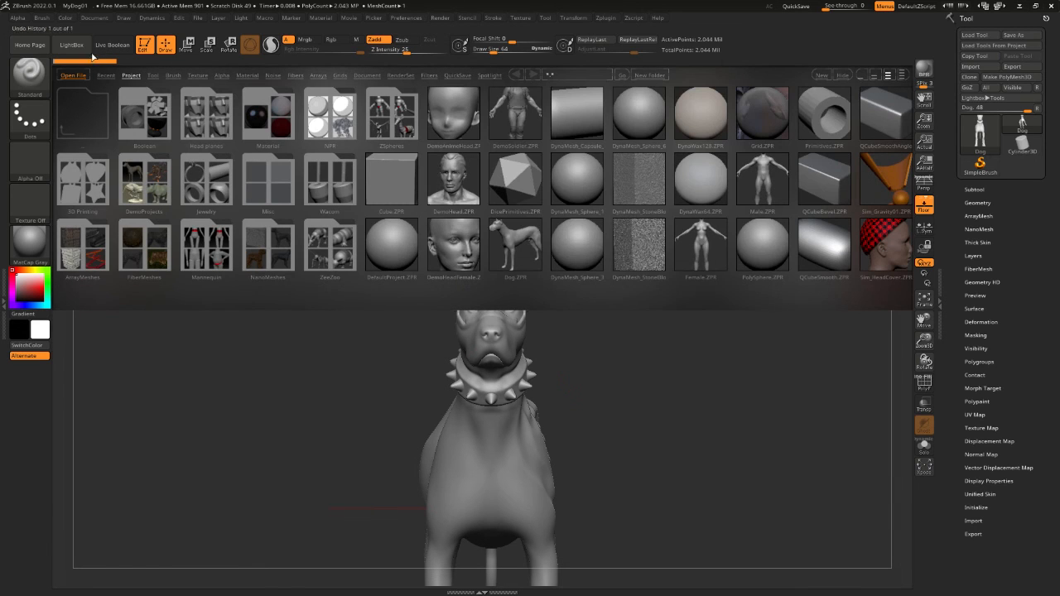
click(78, 49)
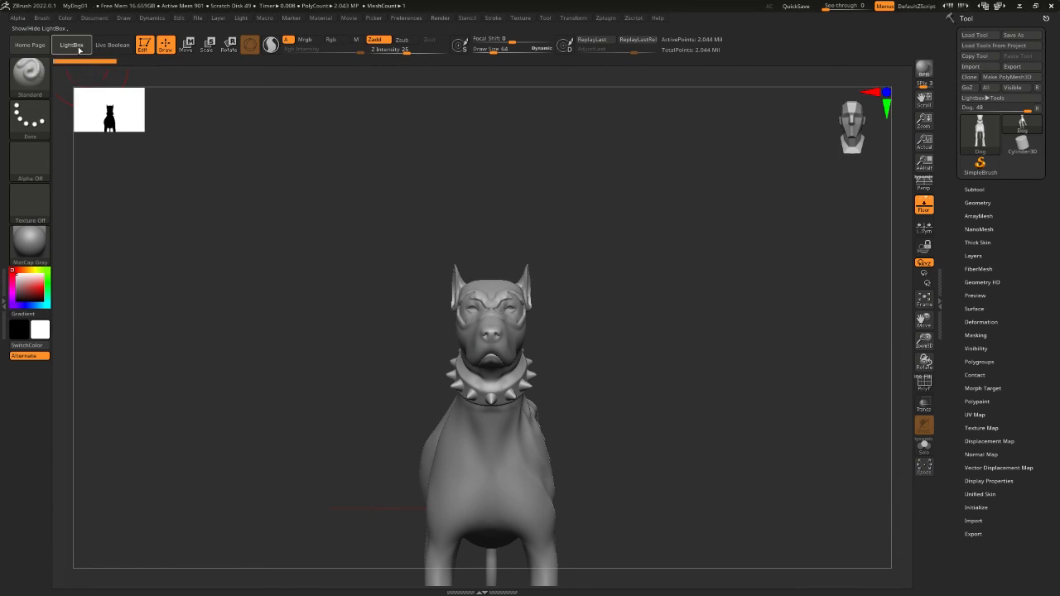
click(79, 50)
click(79, 49)
click(79, 49)
click(79, 50)
click(79, 50)
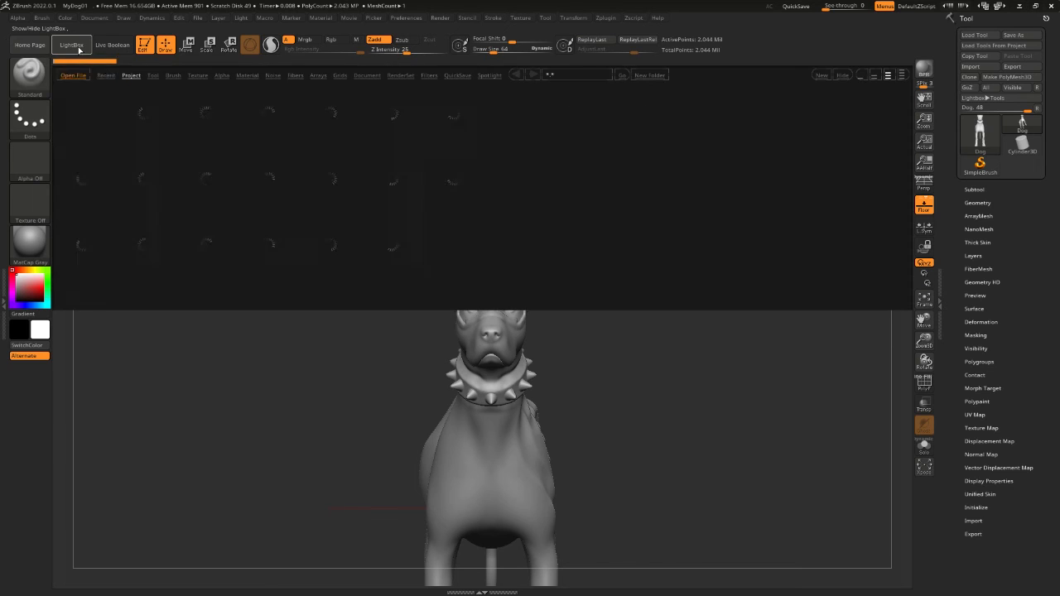
click(78, 50)
click(78, 50)
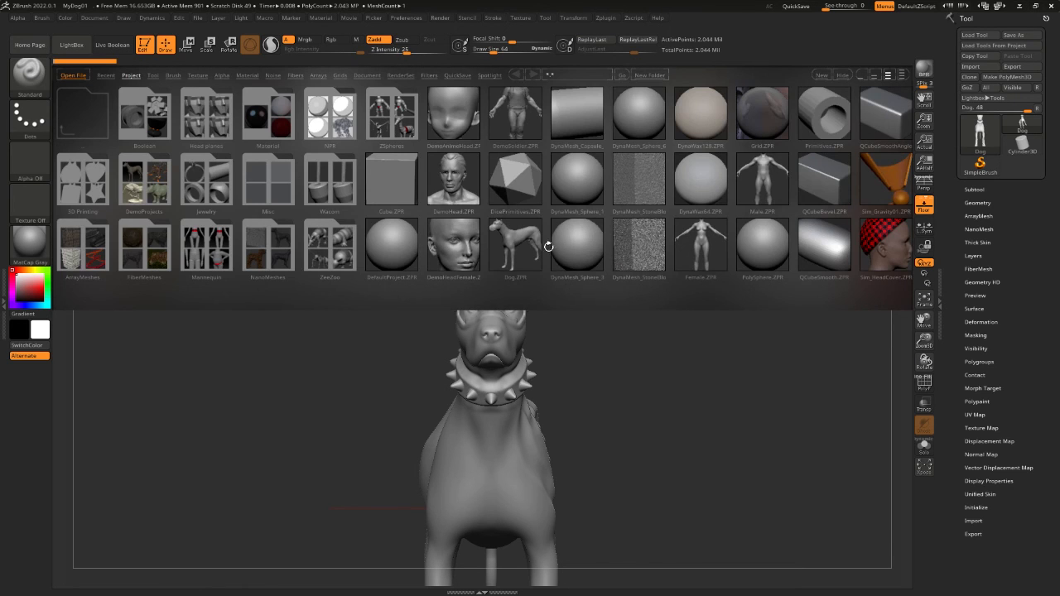
Load the Dog.ZPR sample project and subdivide its mesh four times.
double_click(516, 248)
click(582, 347)
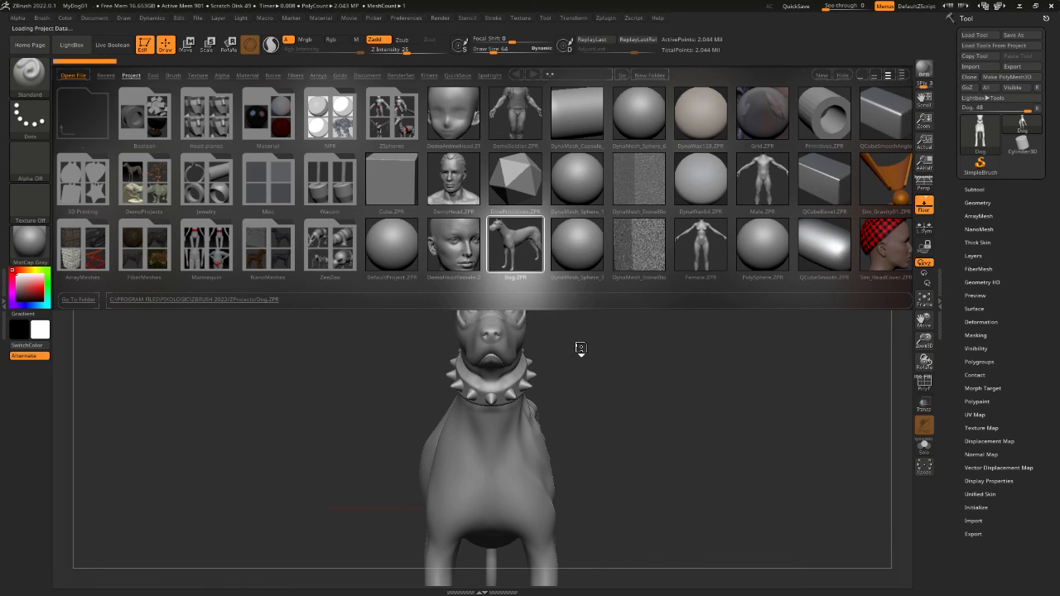
mouse_move(816, 329)
mouse_down()
mouse_move(804, 303)
mouse_move(710, 301)
mouse_up()
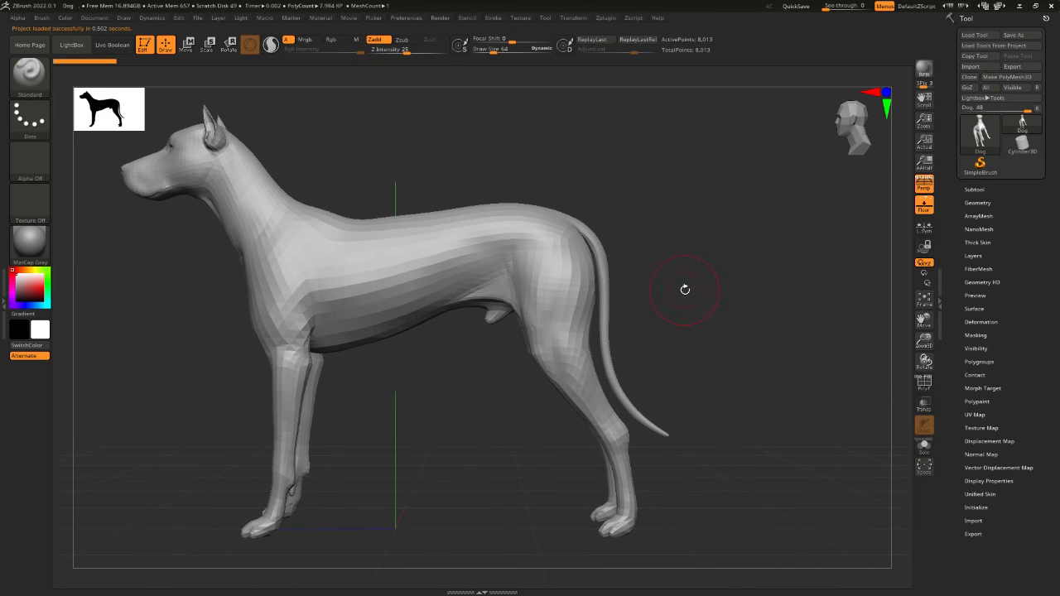
key(ctrl+d)
key(ctrl+d)
key(ctrl+d)
key(ctrl+d)
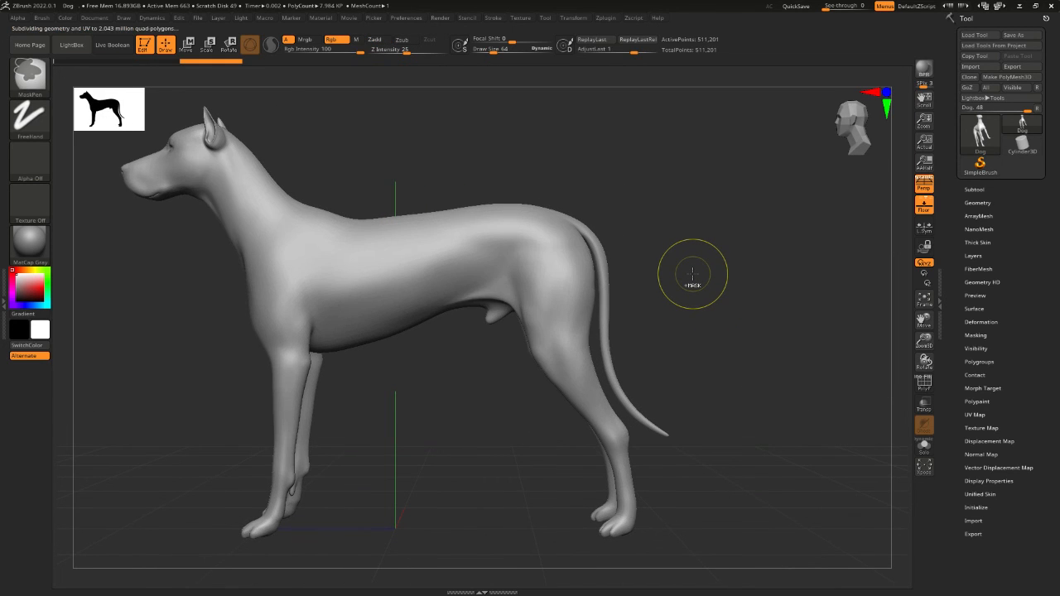
Select the Move brush, adjust its size, try pulling geometry out of the dog's back, and undo the test pulls.
mouse_move(747, 322)
mouse_down()
mouse_move(779, 320)
mouse_move(764, 290)
mouse_move(765, 339)
mouse_move(696, 338)
mouse_move(693, 355)
mouse_up()
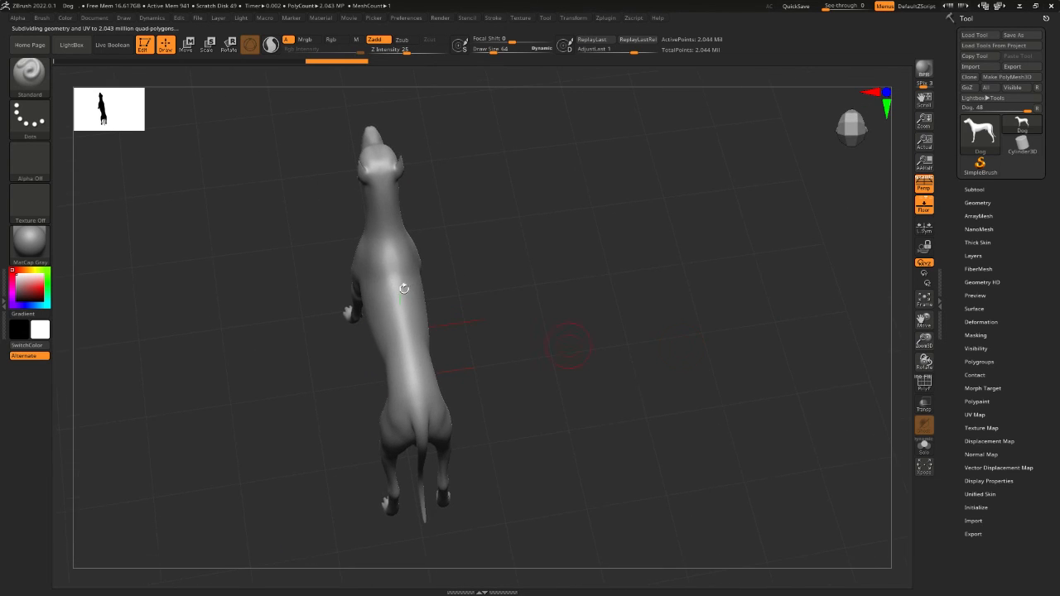
key(b)
key(m)
key(v)
key(s)
click(412, 299)
mouse_move(412, 303)
mouse_down()
mouse_move(450, 285)
mouse_move(420, 285)
mouse_move(542, 277)
mouse_move(593, 214)
mouse_up()
key(ctrl+z)
key(space)
click(419, 290)
key(ctrl+z)
Pull long wings up and backward out of the dog's shoulders with the Move brush at a draw size of about 51.
mouse_move(471, 301)
mouse_down()
mouse_move(447, 289)
mouse_move(462, 279)
mouse_move(423, 293)
mouse_move(436, 262)
mouse_move(496, 201)
mouse_up()
key(space)
click(453, 279)
mouse_move(478, 286)
mouse_down()
mouse_move(507, 301)
mouse_move(511, 282)
mouse_up()
mouse_move(438, 265)
mouse_down()
mouse_move(510, 265)
mouse_move(525, 286)
mouse_move(539, 283)
mouse_move(448, 231)
mouse_move(469, 300)
mouse_move(597, 251)
mouse_up()
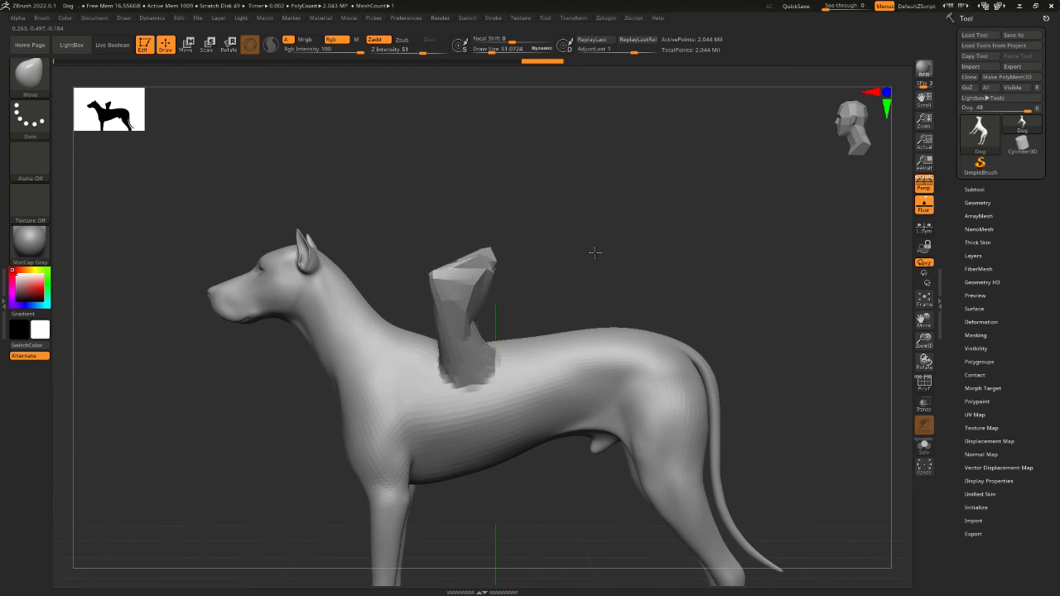
mouse_move(489, 258)
mouse_down()
mouse_move(764, 161)
mouse_move(678, 170)
mouse_up()
mouse_move(604, 224)
mouse_down()
mouse_move(829, 291)
mouse_move(818, 299)
mouse_up()
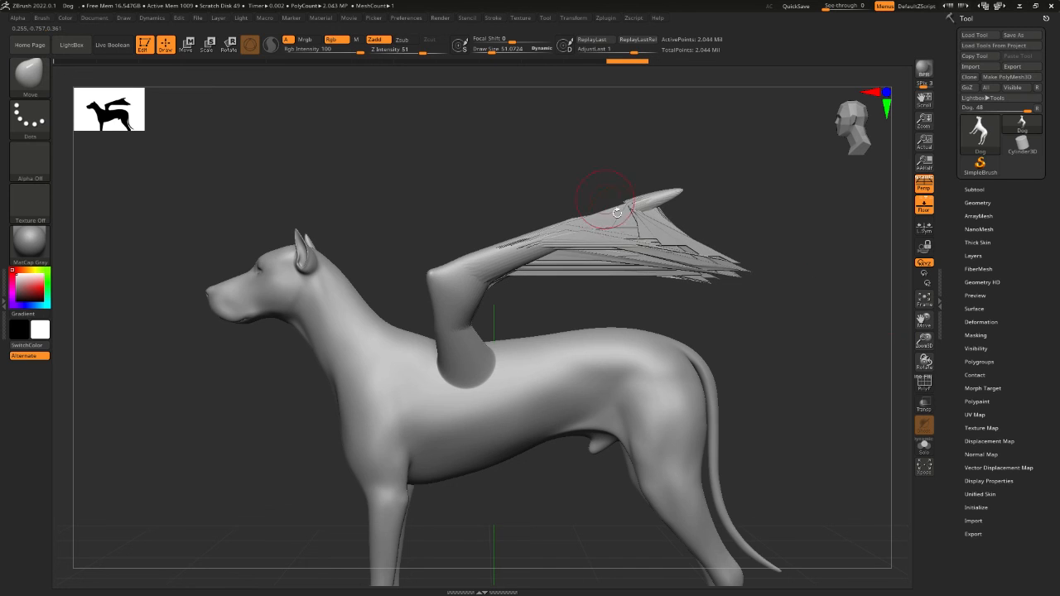
mouse_move(746, 215)
mouse_down()
mouse_move(785, 212)
mouse_move(702, 240)
mouse_move(712, 230)
mouse_up()
Smooth the jagged, stretched wing geometry into clean tapered wings.
key(shift)
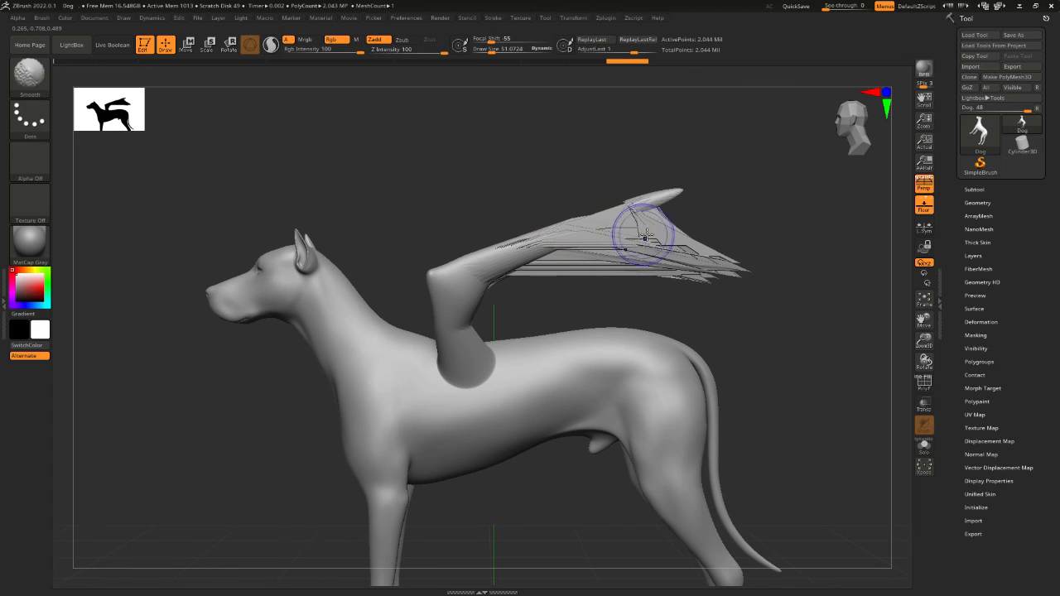
mouse_move(646, 238)
shift+mouse_down()
mouse_move(688, 249)
mouse_move(621, 228)
mouse_move(569, 234)
mouse_move(724, 253)
mouse_move(654, 236)
mouse_move(546, 246)
mouse_move(651, 208)
mouse_move(554, 229)
mouse_move(531, 249)
mouse_move(635, 213)
mouse_move(585, 221)
mouse_move(449, 296)
shift+mouse_up()
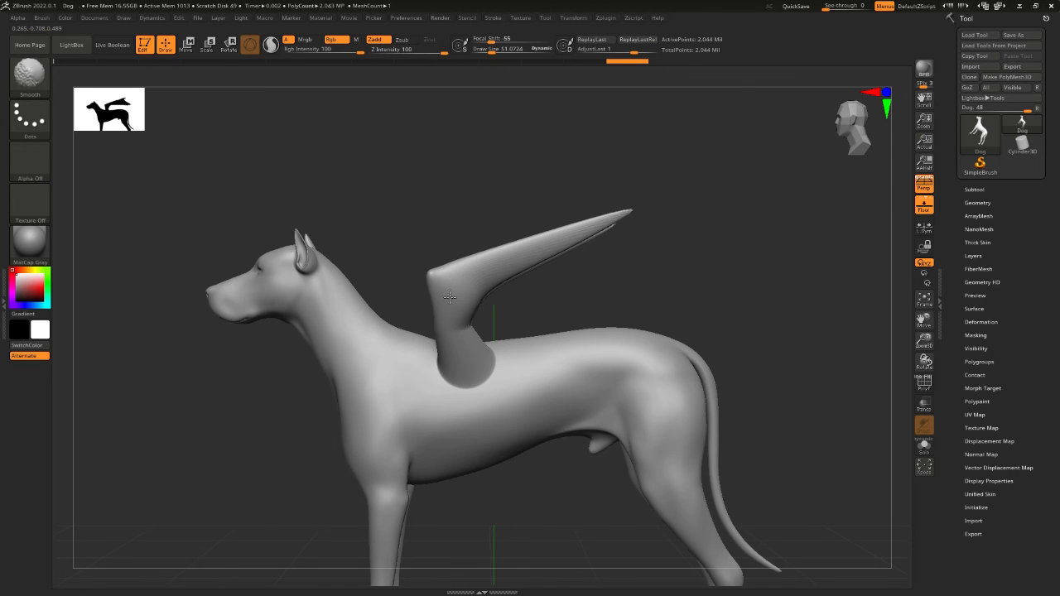
mouse_move(701, 225)
mouse_down()
mouse_move(746, 250)
mouse_move(561, 332)
mouse_move(608, 270)
mouse_up()
shift+drag(697, 252, 699, 241)
mouse_move(813, 266)
alt+mouse_down()
mouse_move(727, 246)
mouse_move(730, 254)
mouse_move(644, 253)
mouse_move(652, 298)
alt+mouse_up()
shift+drag(600, 224, 557, 237)
mouse_move(780, 286)
alt+mouse_down()
mouse_move(699, 207)
mouse_move(563, 221)
alt+mouse_up()
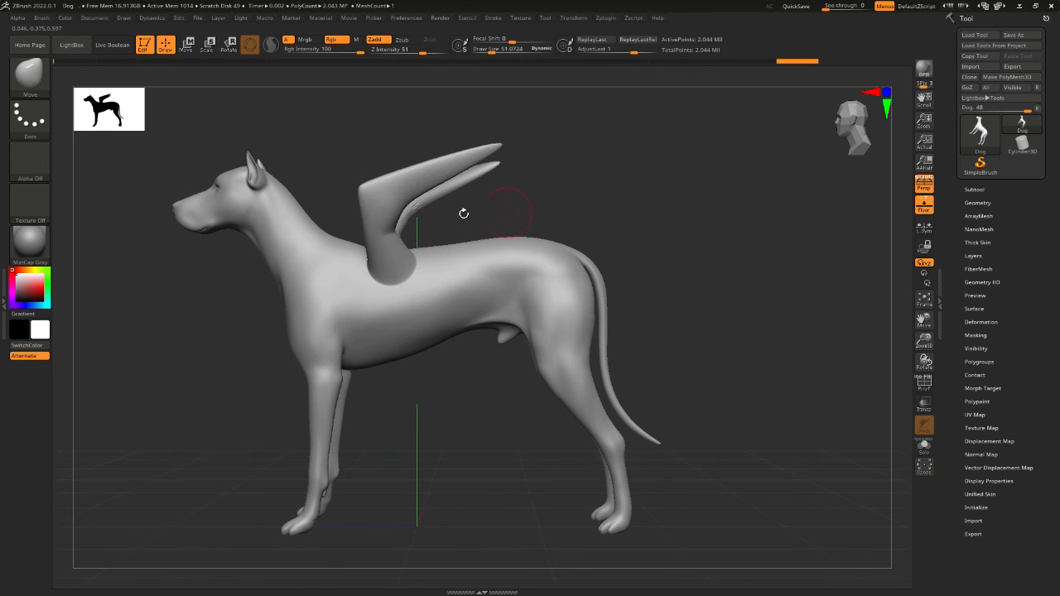
mouse_move(409, 203)
shift+mouse_down()
mouse_move(452, 198)
mouse_move(426, 199)
shift+mouse_up()
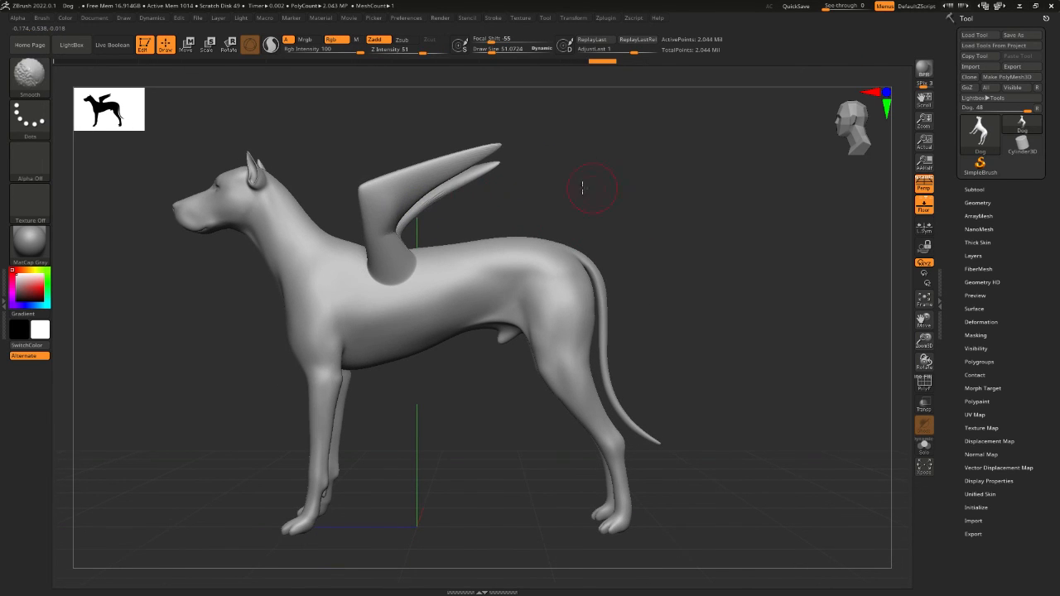
View the winged dog from its opposite side and switch to Discord to check a participant's shared sculpt.
mouse_move(583, 188)
shift+mouse_down()
mouse_move(511, 199)
mouse_move(454, 242)
shift+mouse_up()
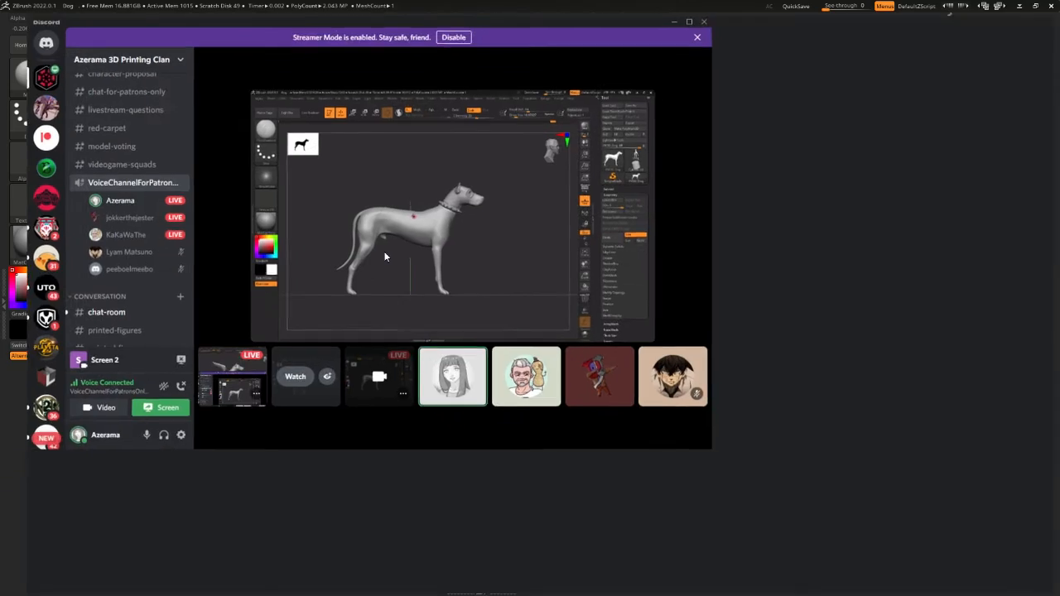
scroll(114, 412, up, 4)
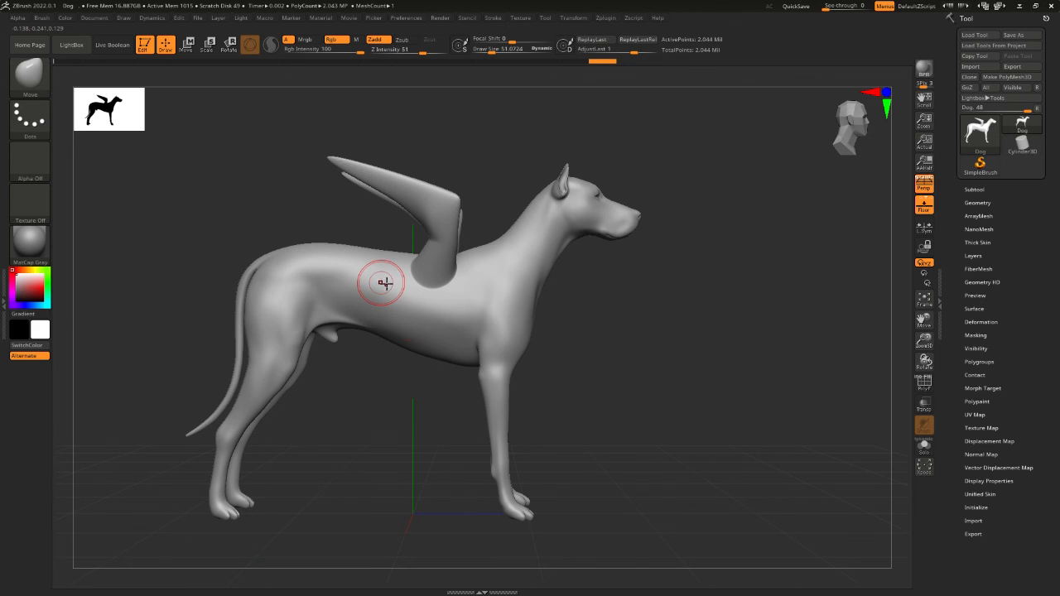
Examine the dog's finished wings from the front, with the whole model in view.
shift+drag(651, 367, 597, 372)
shift+drag(639, 402, 531, 407)
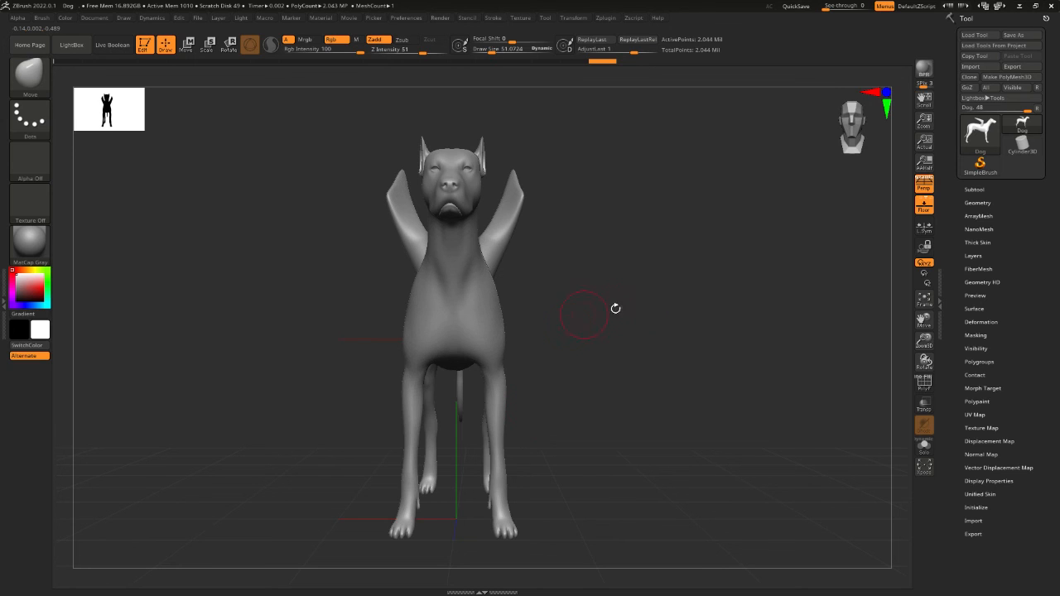
drag(616, 308, 695, 333)
shift+drag(695, 333, 695, 381)
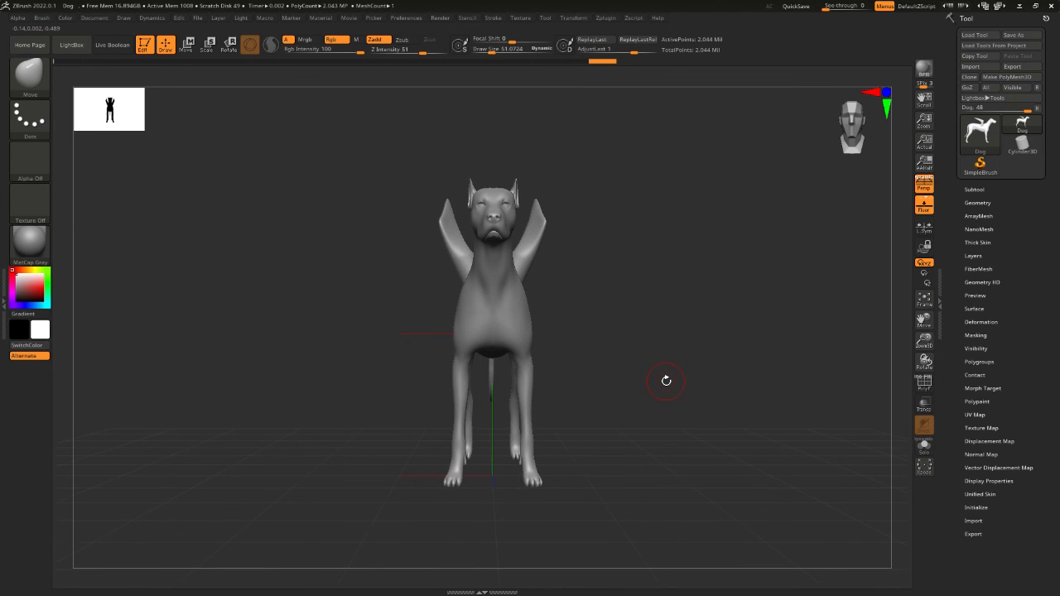
drag(666, 380, 610, 355)
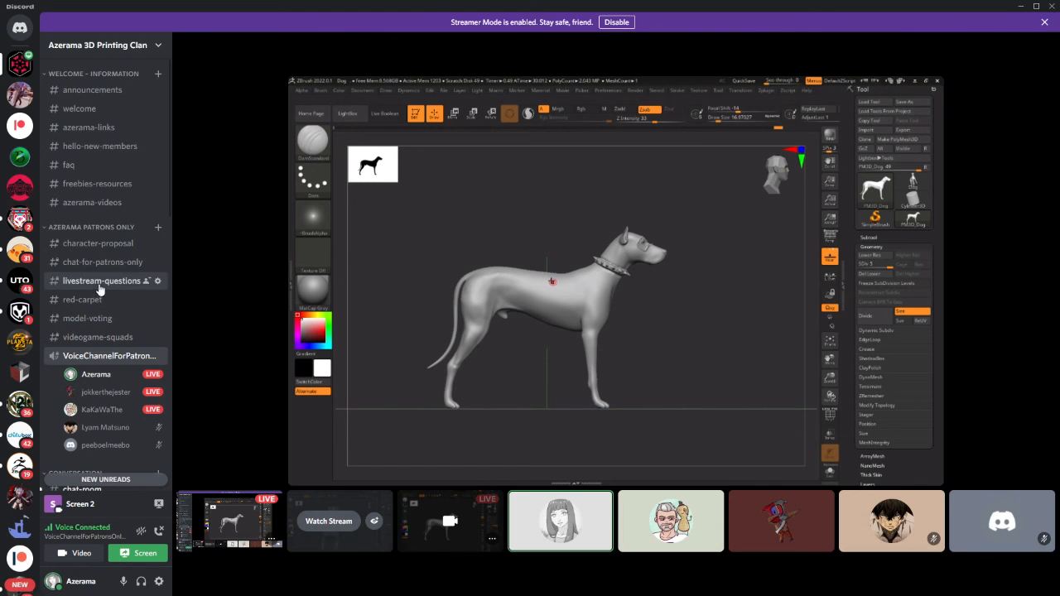
Switch to Discord and check the livestream-questions and chat-room channels for participants' messages.
click(96, 282)
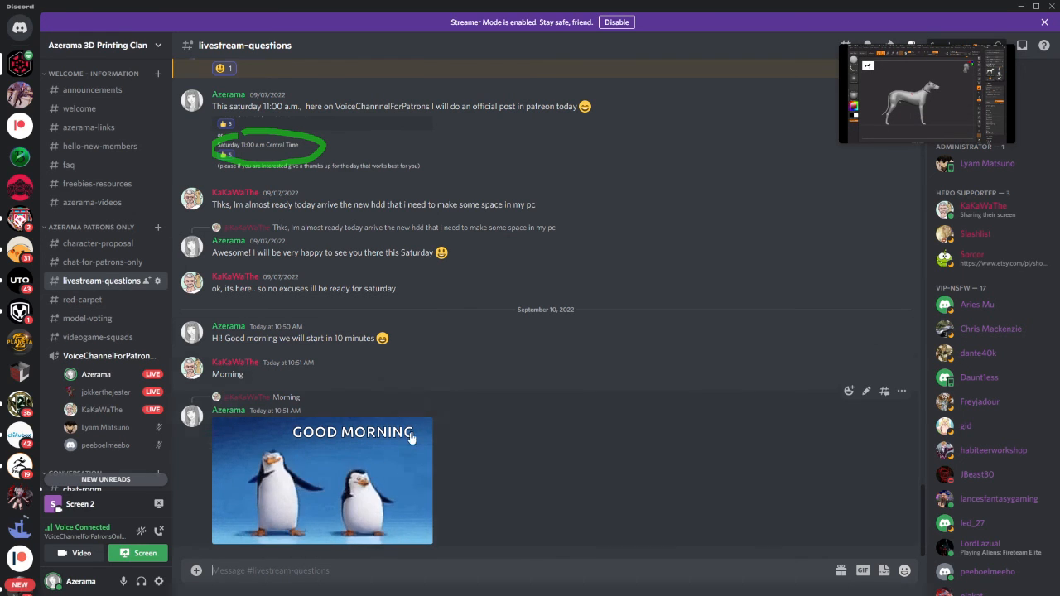
scroll(96, 362, down, 3)
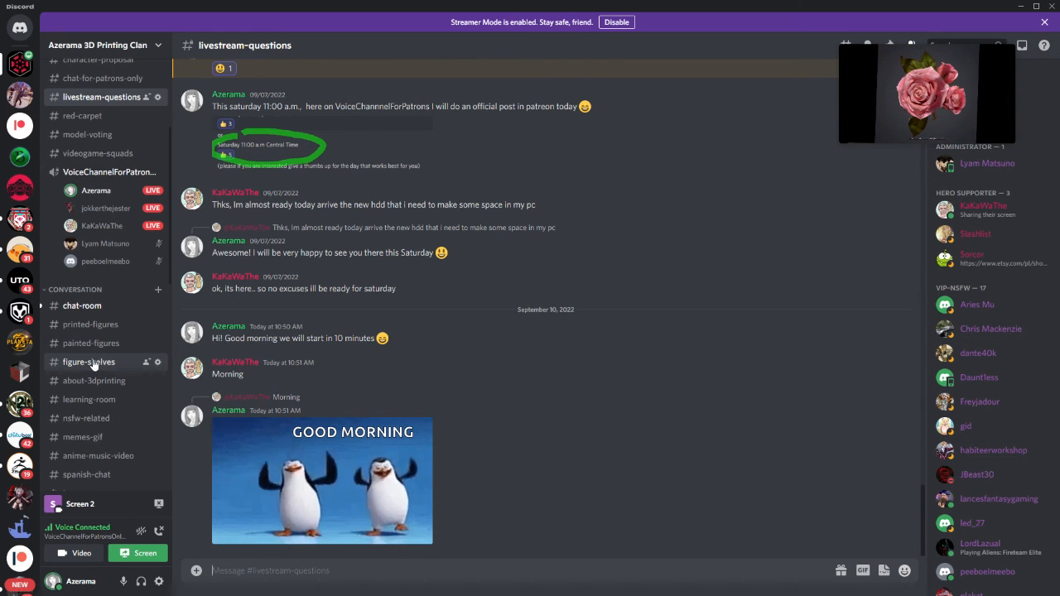
click(71, 312)
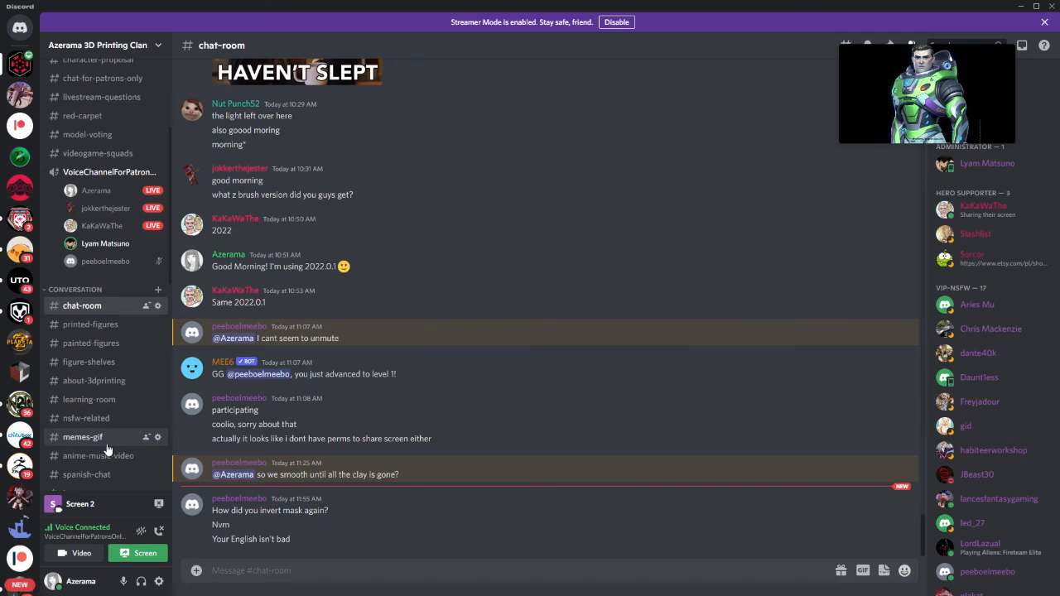
Disconnect from the voice call and rate the call experience with the happy face.
click(161, 533)
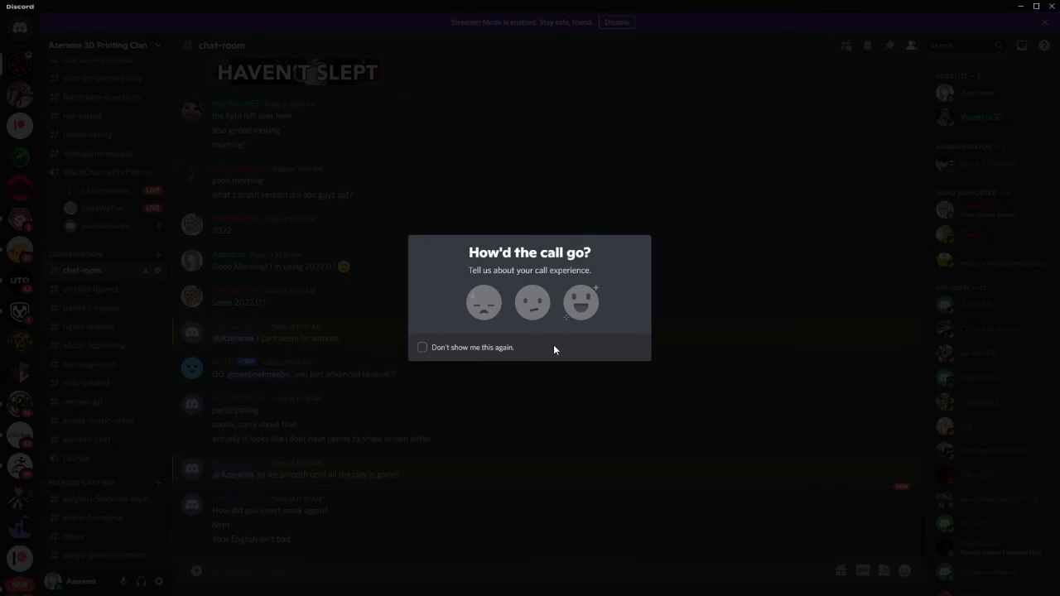
click(581, 302)
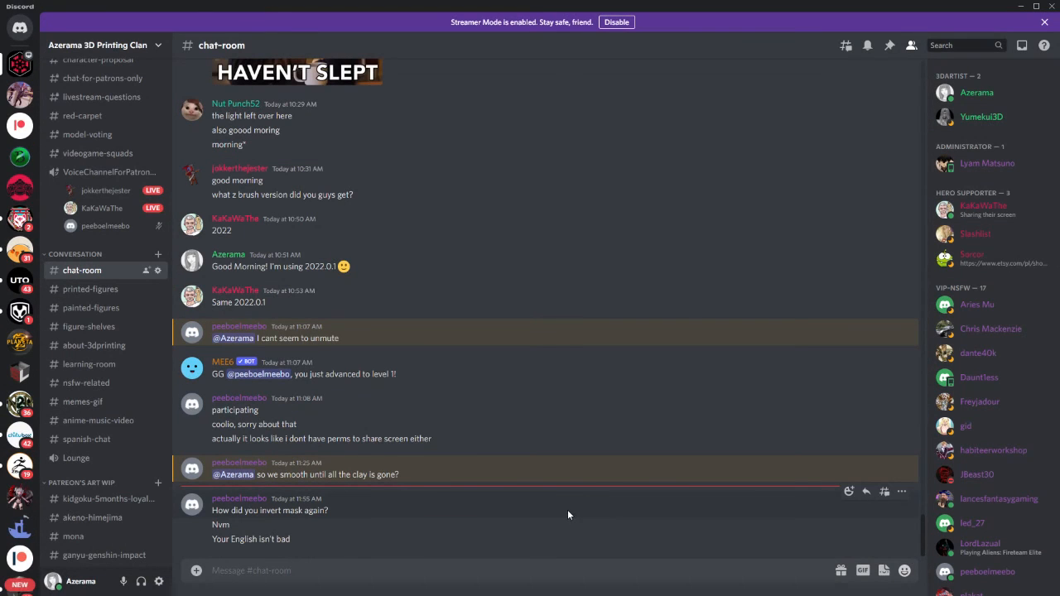